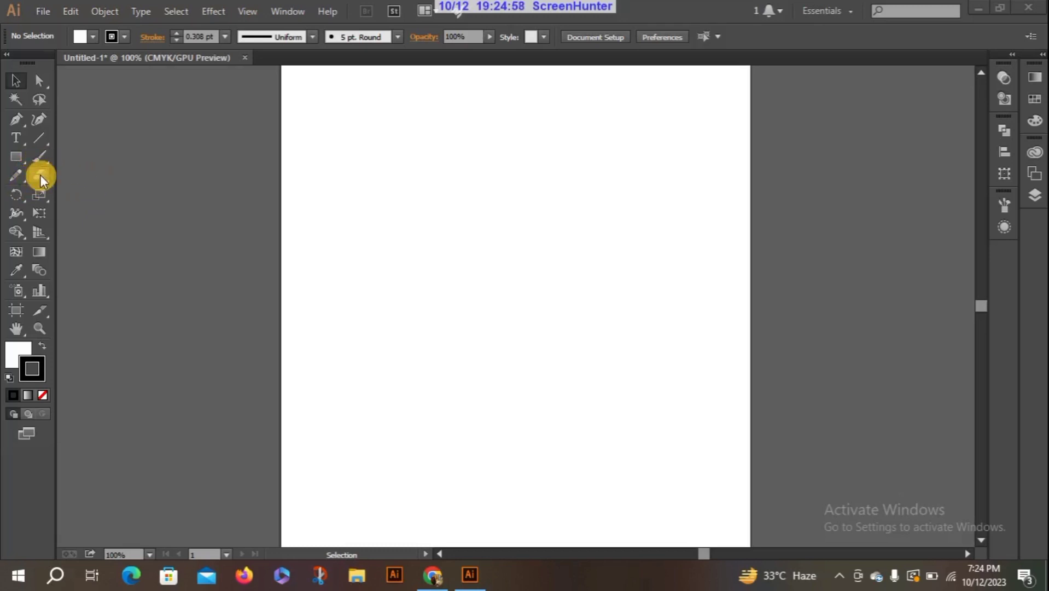
click(41, 176)
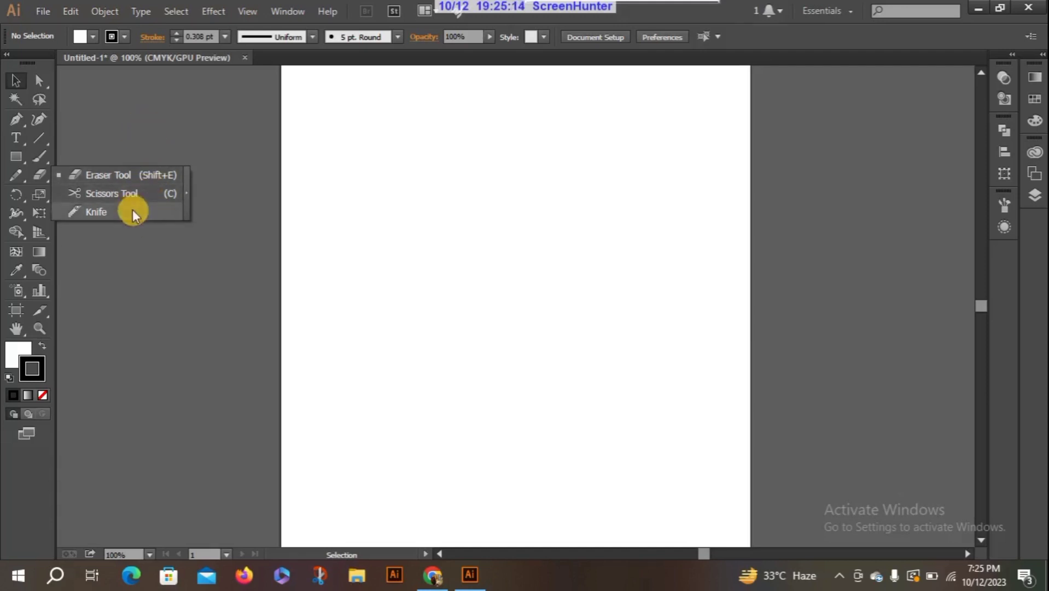
click(127, 110)
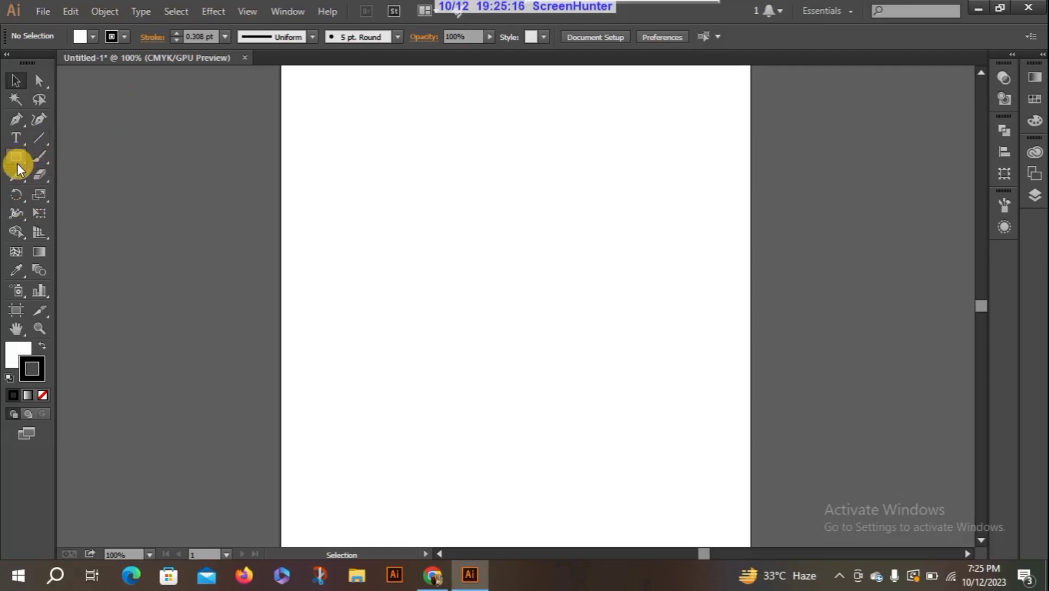
Draw a rectangle with the Rectangle tool in the upper left part of the artboard
click(17, 162)
drag(323, 141, 480, 288)
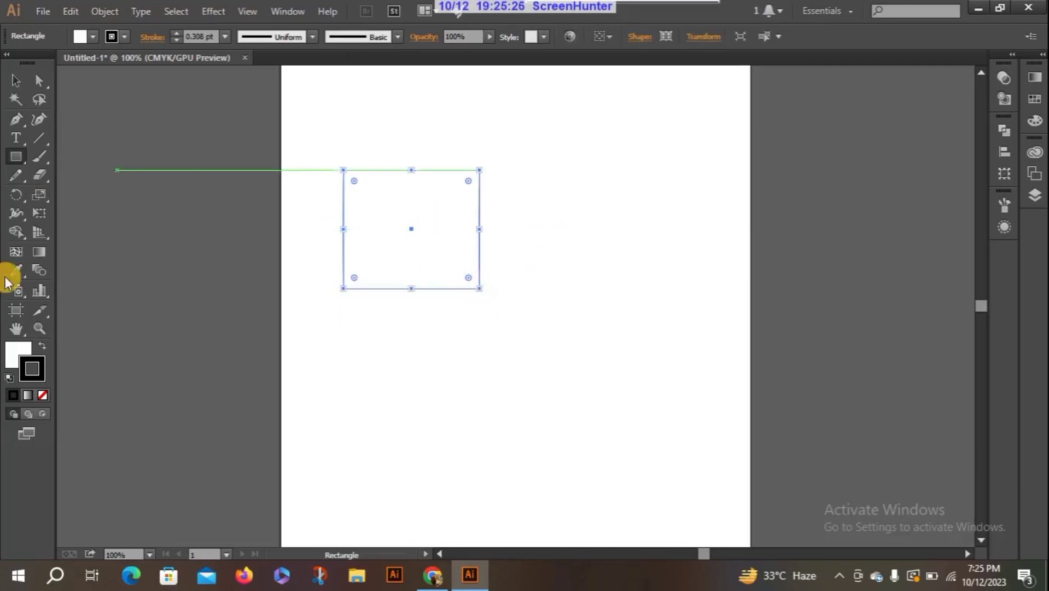
Erase portions of the rectangle's left, right and top edges and its lower left corner with the Eraser tool
click(33, 173)
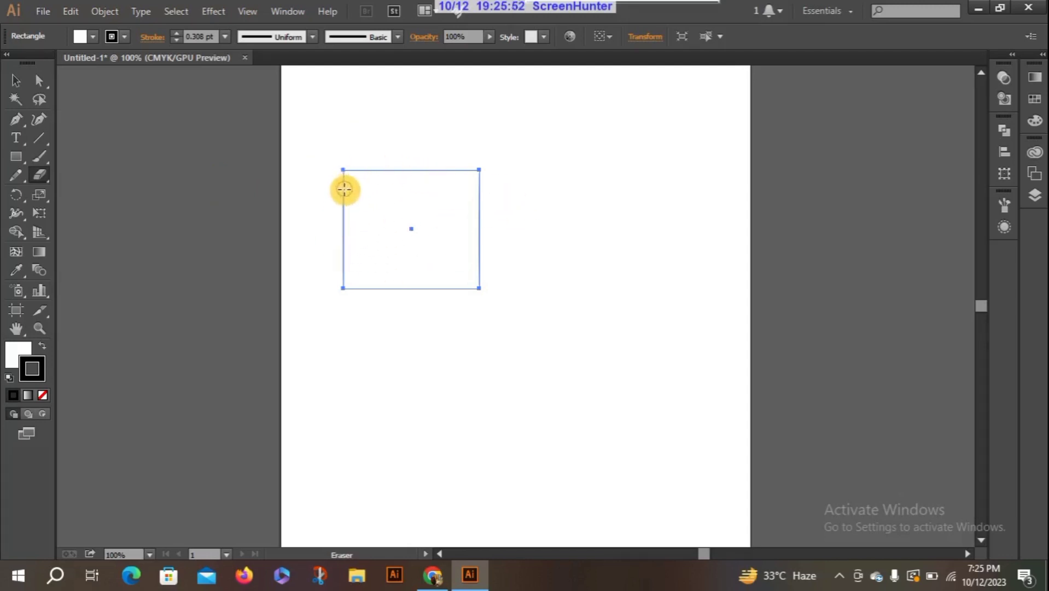
drag(344, 190, 344, 241)
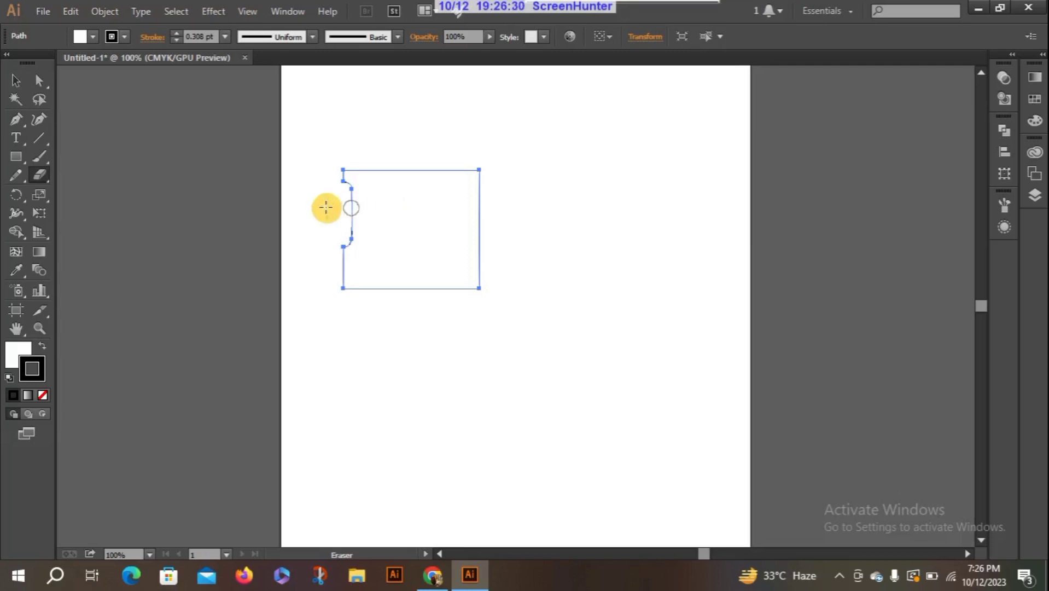
mouse_move(380, 246)
mouse_down()
mouse_move(487, 197)
mouse_move(478, 194)
mouse_move(475, 262)
mouse_up()
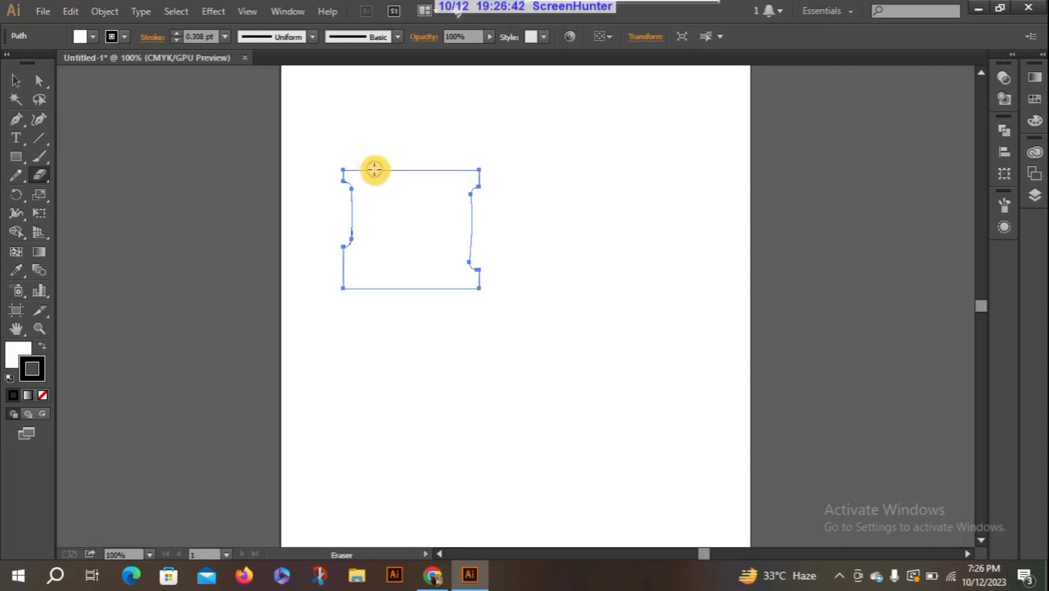
drag(375, 171, 471, 173)
mouse_move(349, 304)
mouse_down()
mouse_move(342, 281)
mouse_move(355, 282)
mouse_up()
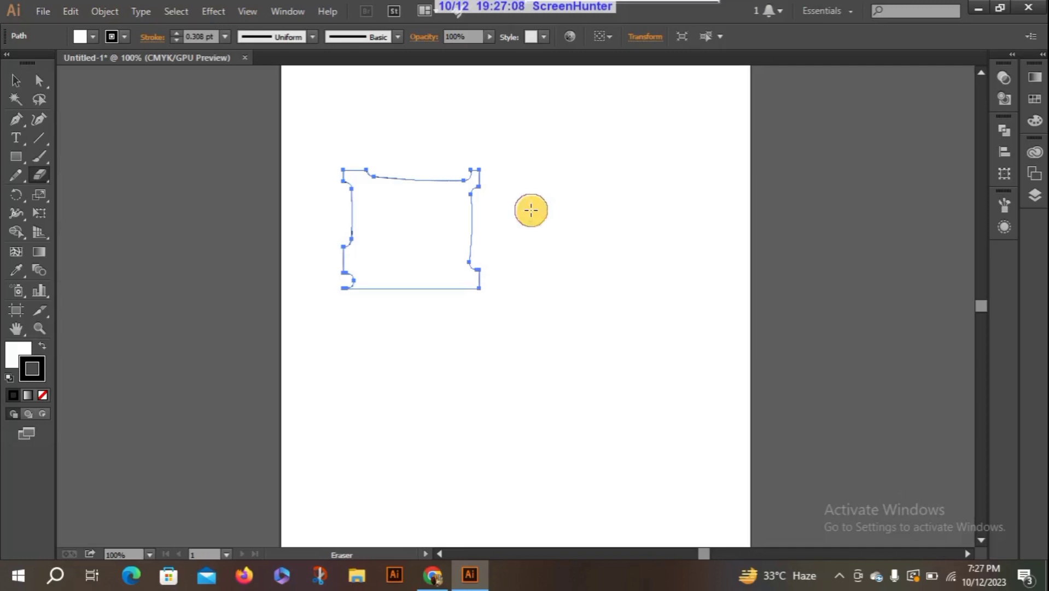
Enlarge the eraser brush until it is nearly as tall as the erased rectangle
key(bracketright)
key(bracketright)
key(bracketright)
key(bracketright)
key(bracketright)
key(bracketright)
key(bracketright)
key(bracketright)
key(bracketright)
key(bracketright)
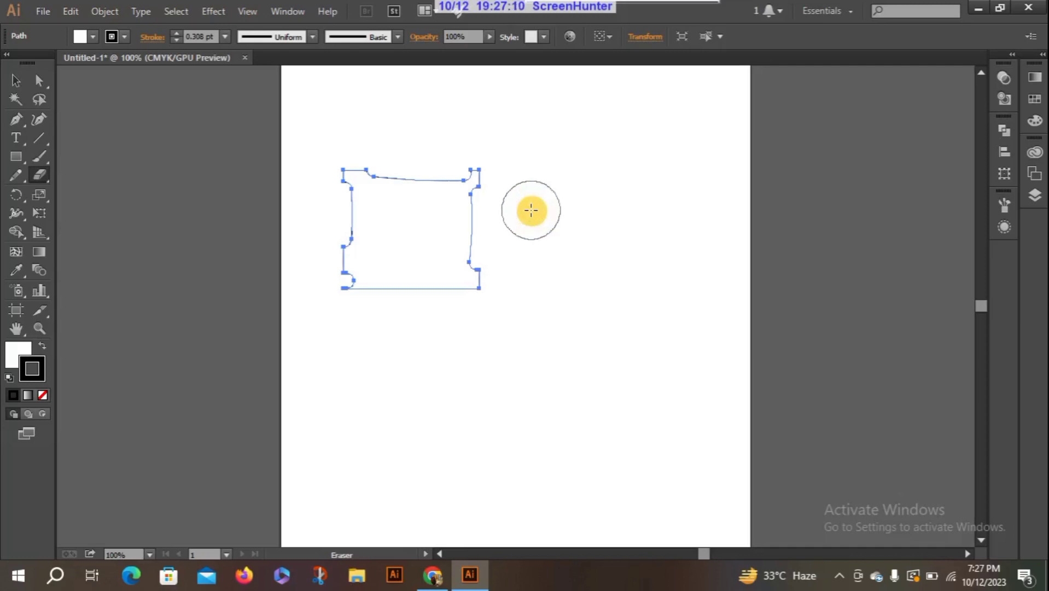
key(bracketright)
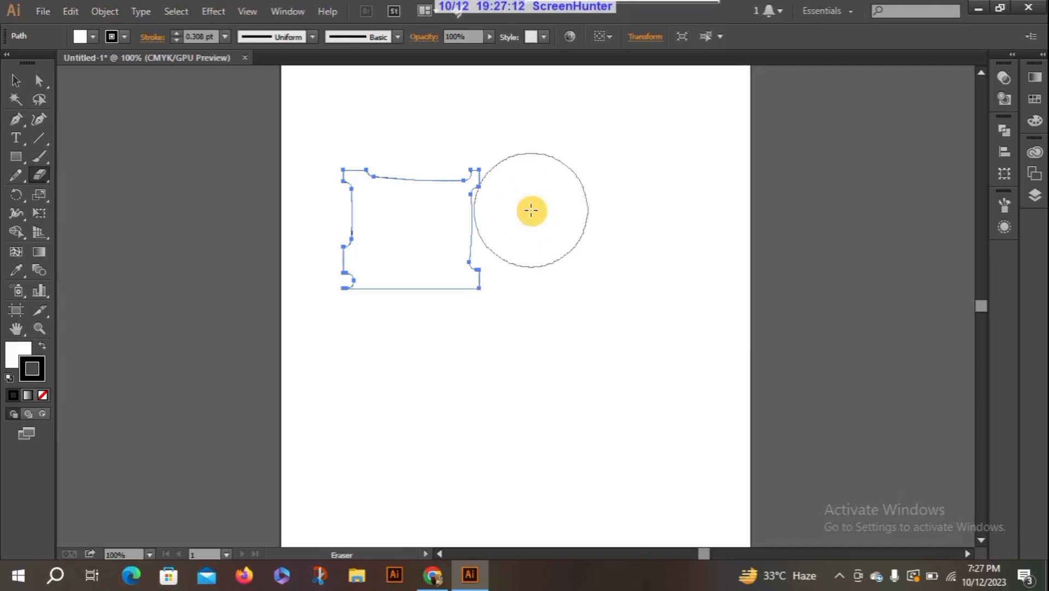
Reduce the eraser brush to a small circle
key(bracketleft)
key(bracketleft)
key(bracketleft)
key(bracketleft)
key(bracketleft)
key(bracketleft)
key(bracketleft)
key(bracketleft)
key(bracketleft)
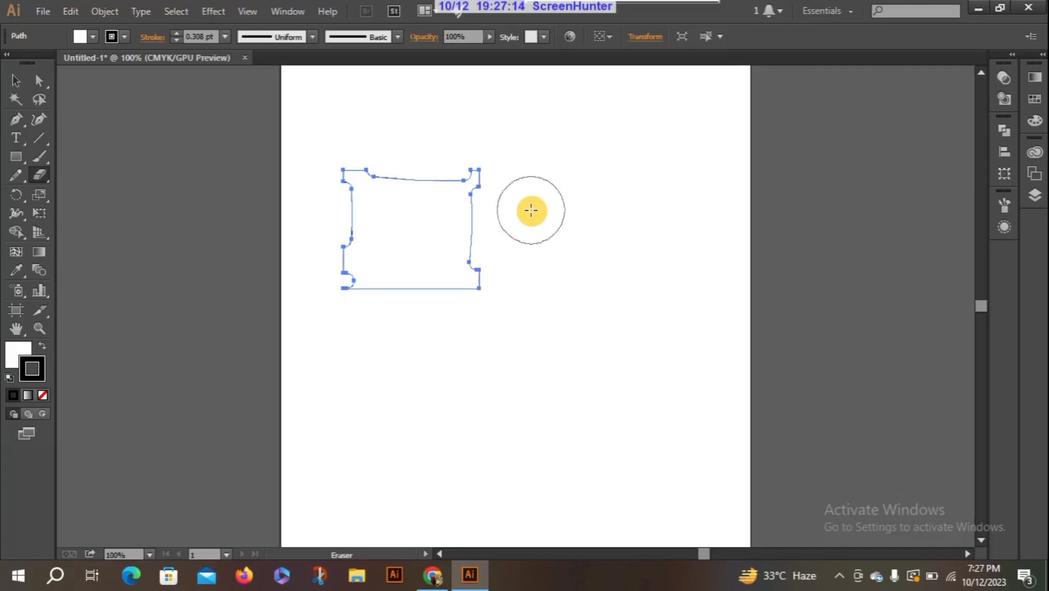
key(bracketleft)
key(bracketleft)
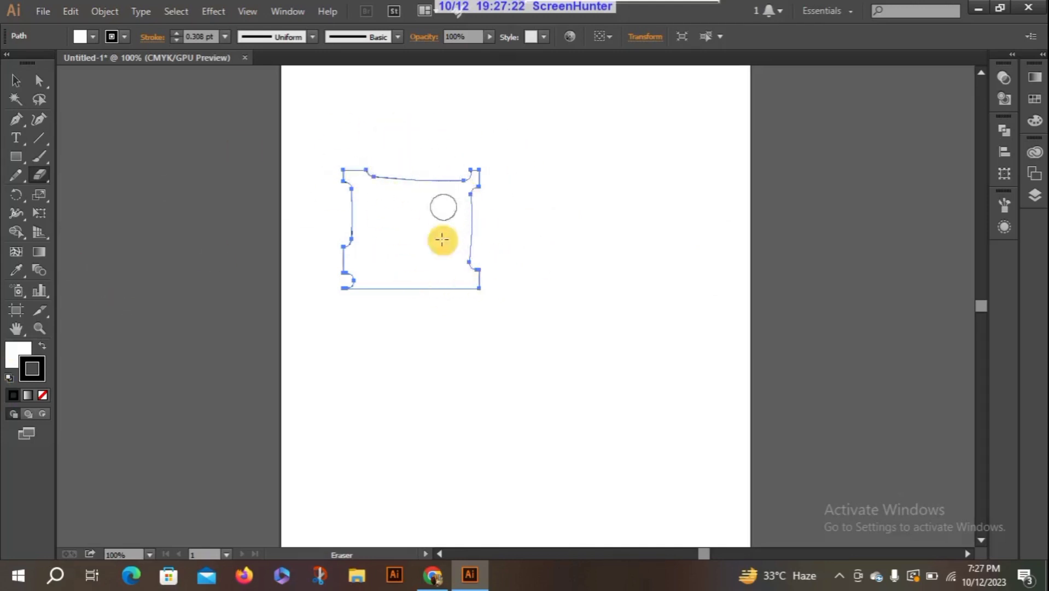
Draw a second rectangle of similar size to the right of the erased one, aligned with its top and bottom
click(39, 168)
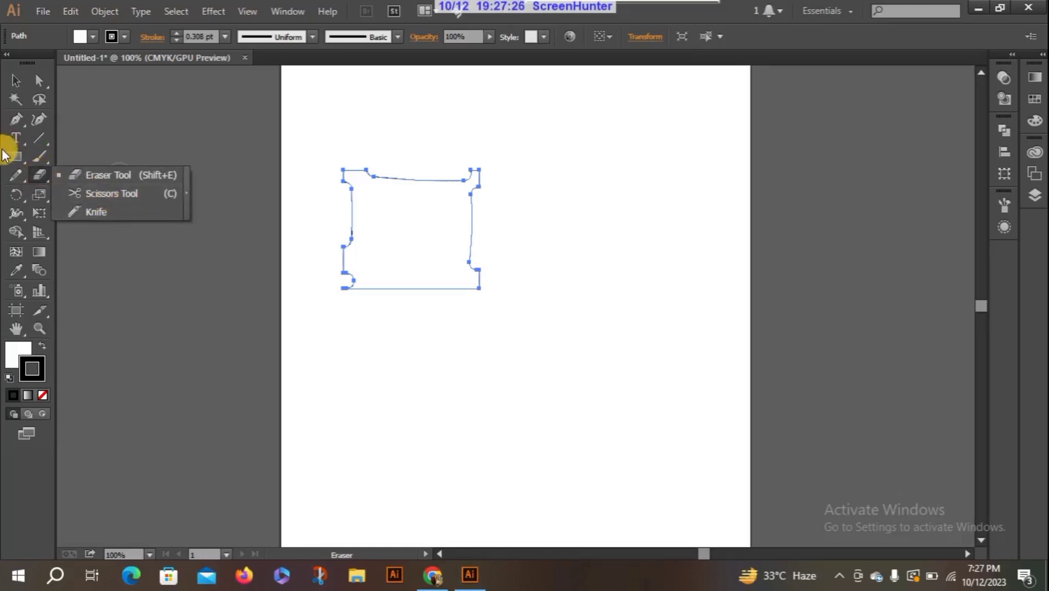
click(17, 155)
drag(522, 170, 671, 288)
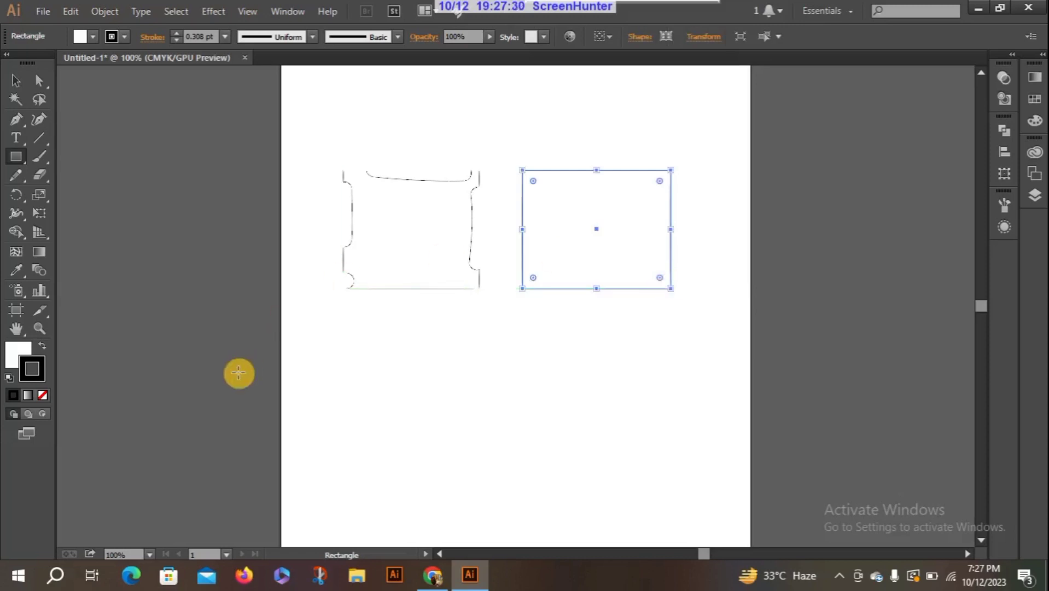
Cut the second rectangle's right edge at two points around its middle with the Scissors tool
click(45, 176)
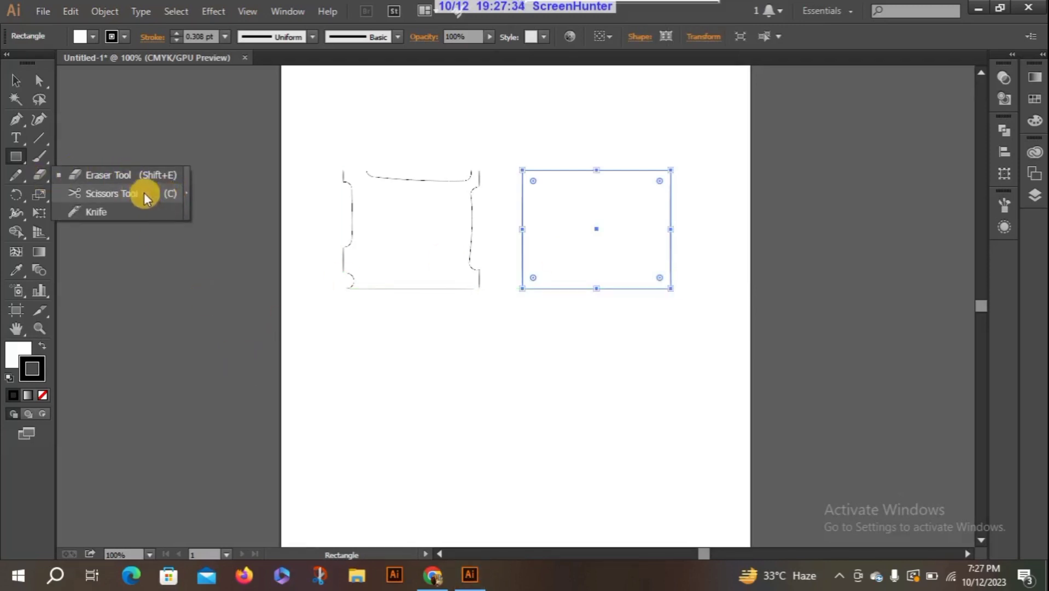
click(100, 194)
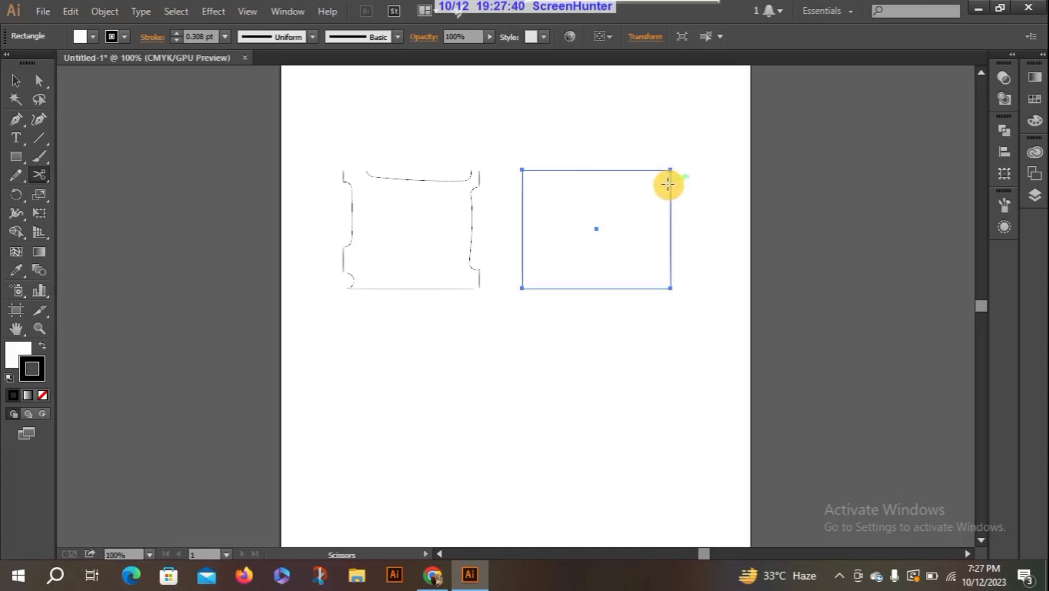
click(639, 167)
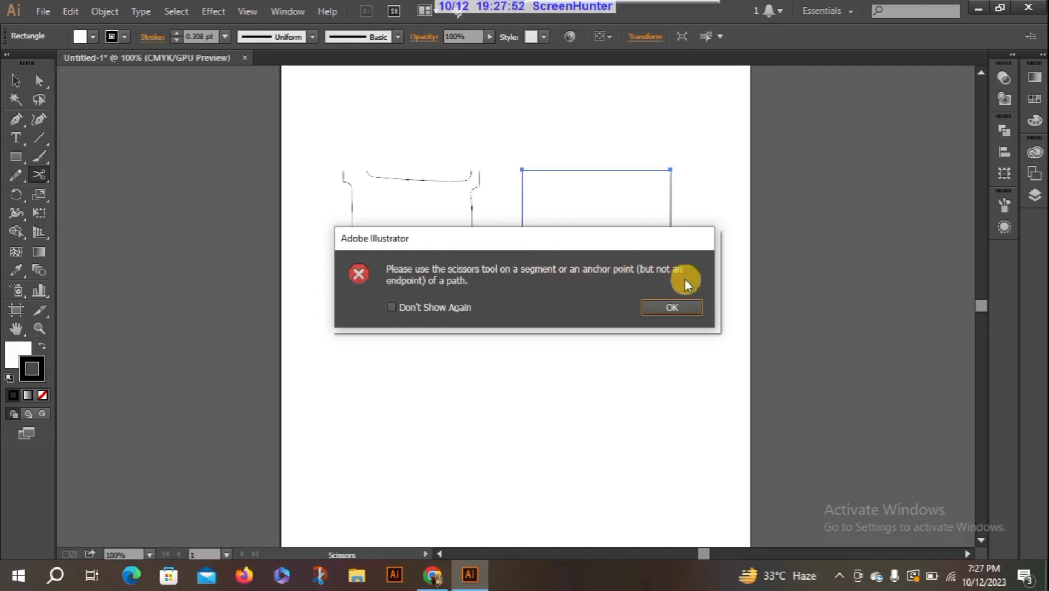
click(662, 305)
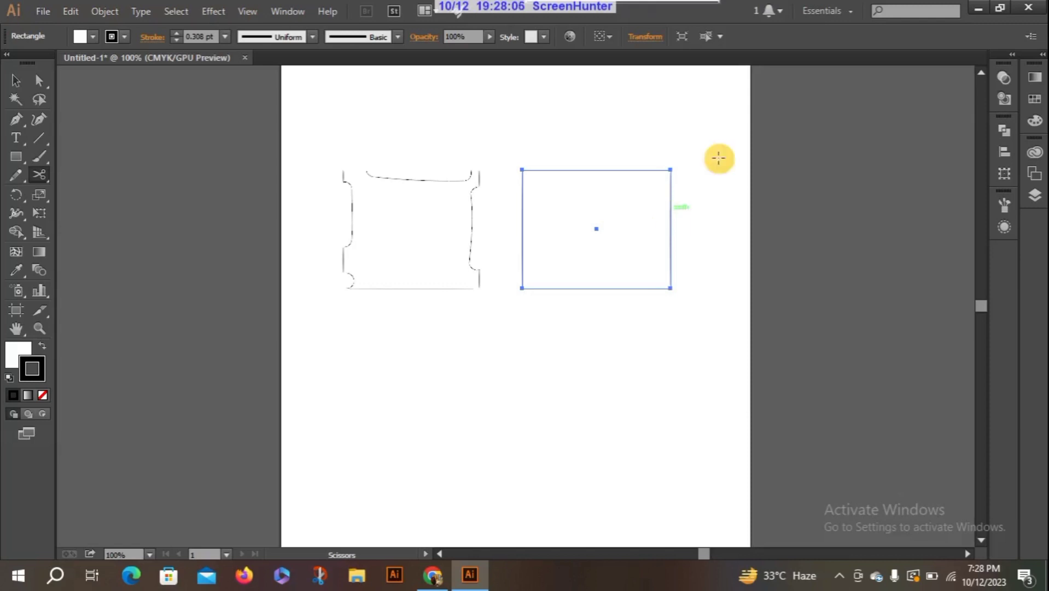
click(670, 203)
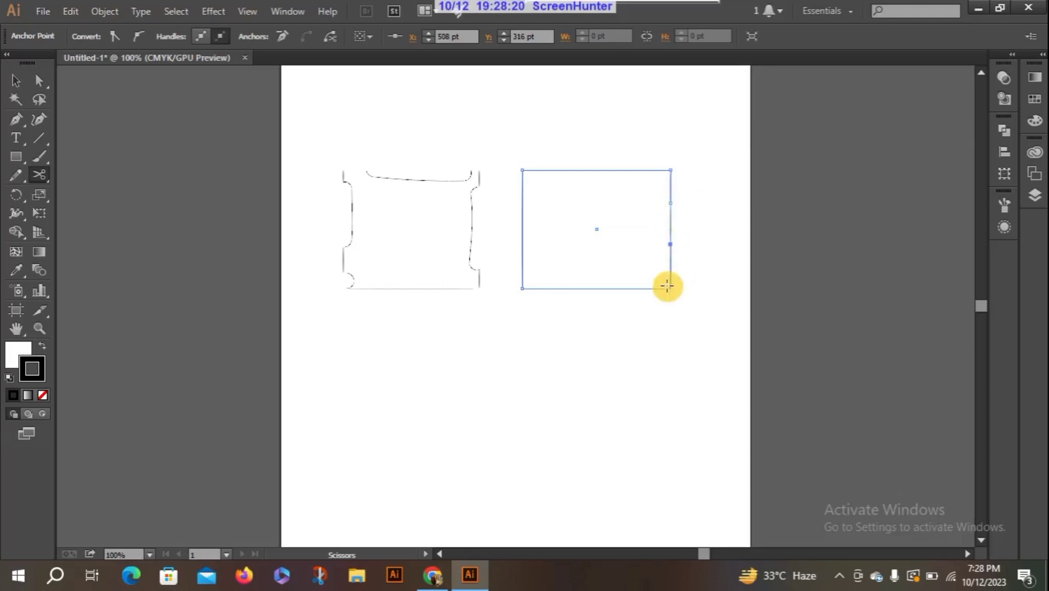
click(671, 244)
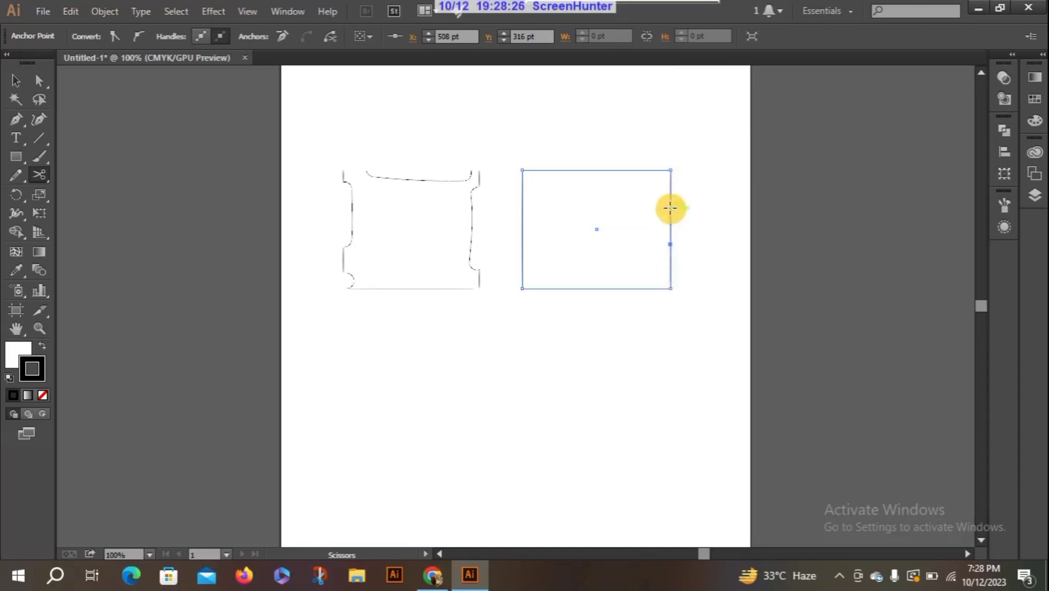
Move the cut segment of the right edge outward, leaving a gap in the second rectangle
click(14, 80)
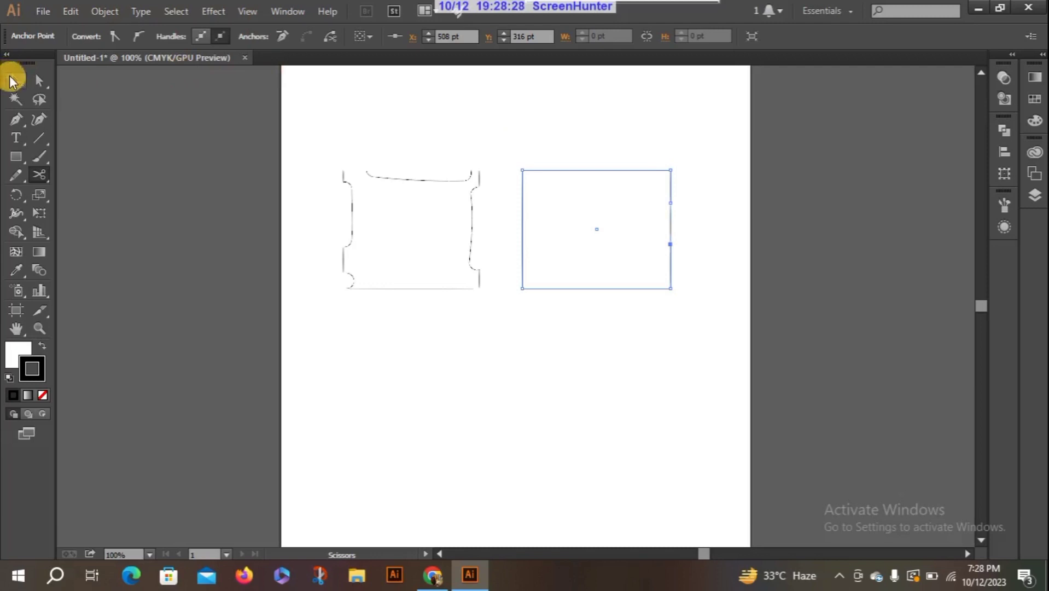
click(631, 220)
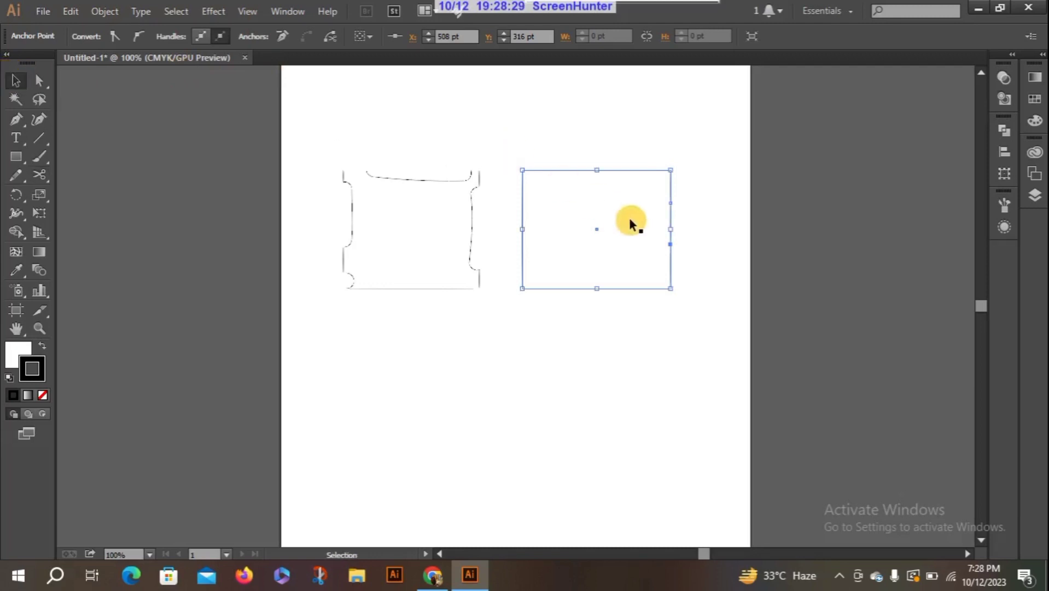
double_click(671, 222)
drag(672, 219, 702, 219)
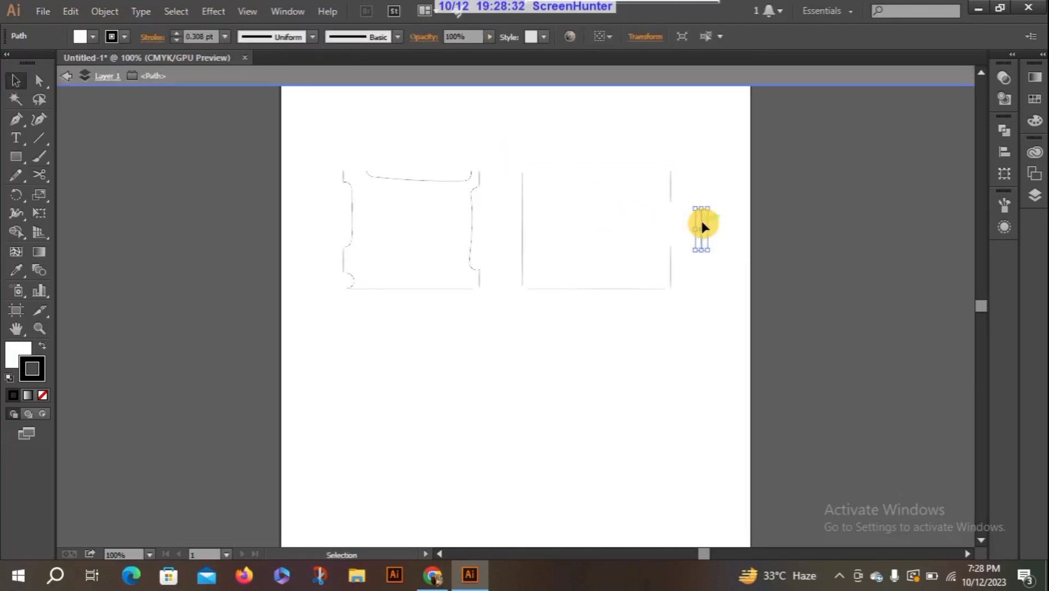
click(714, 309)
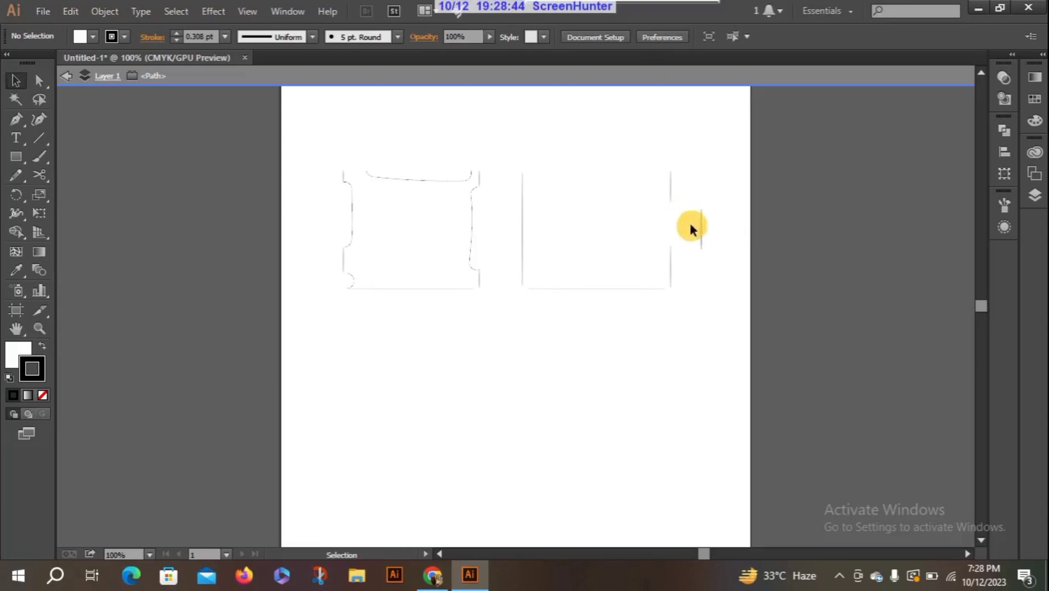
mouse_move(700, 239)
mouse_down()
mouse_move(661, 226)
mouse_move(694, 230)
mouse_up()
Try to cut the second rectangle's bottom edge with the Scissors tool while still in isolation mode
click(39, 174)
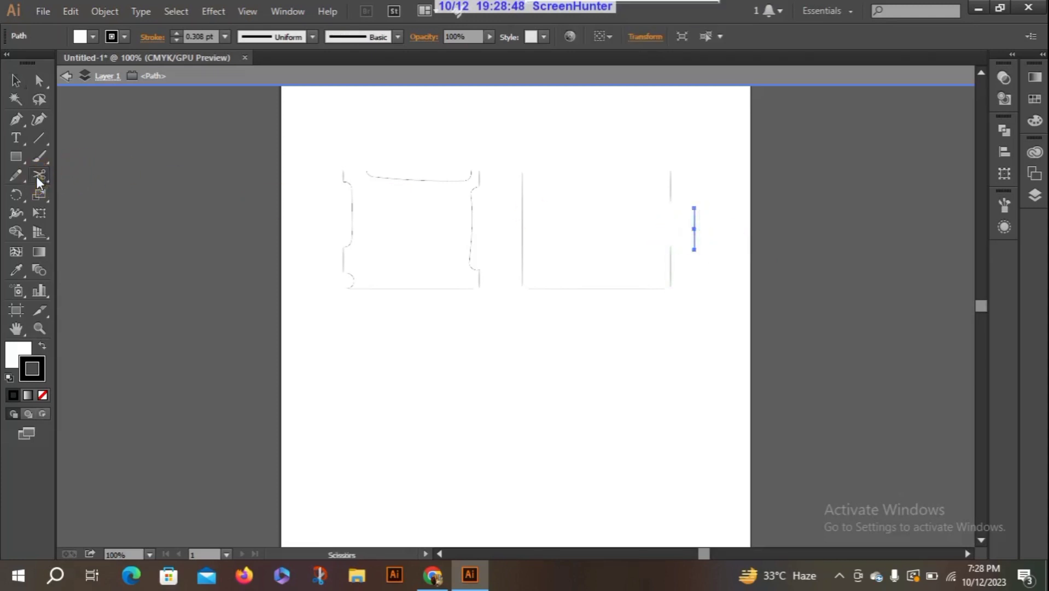
click(585, 289)
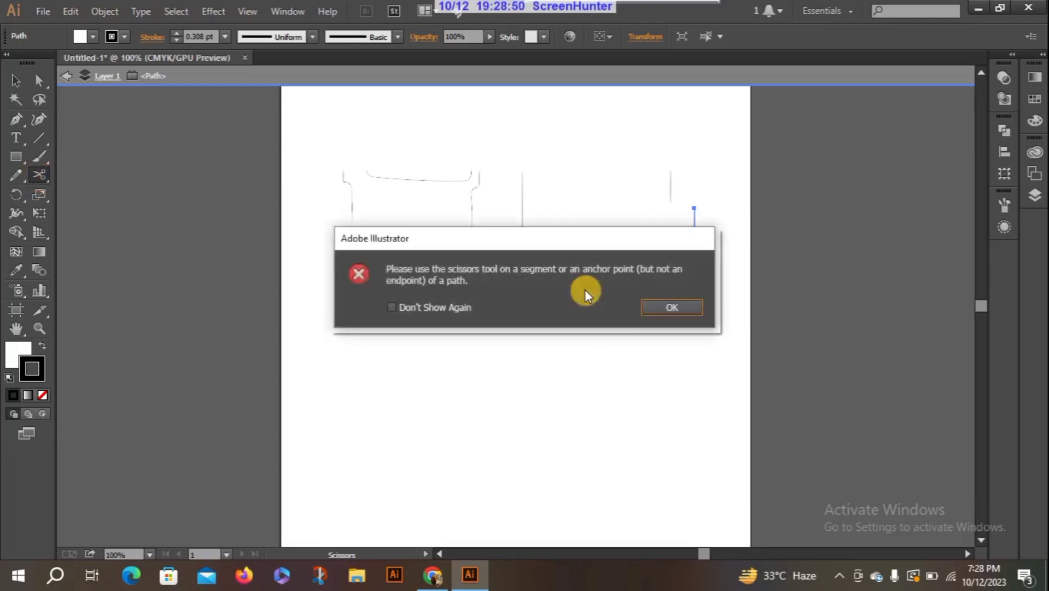
click(673, 308)
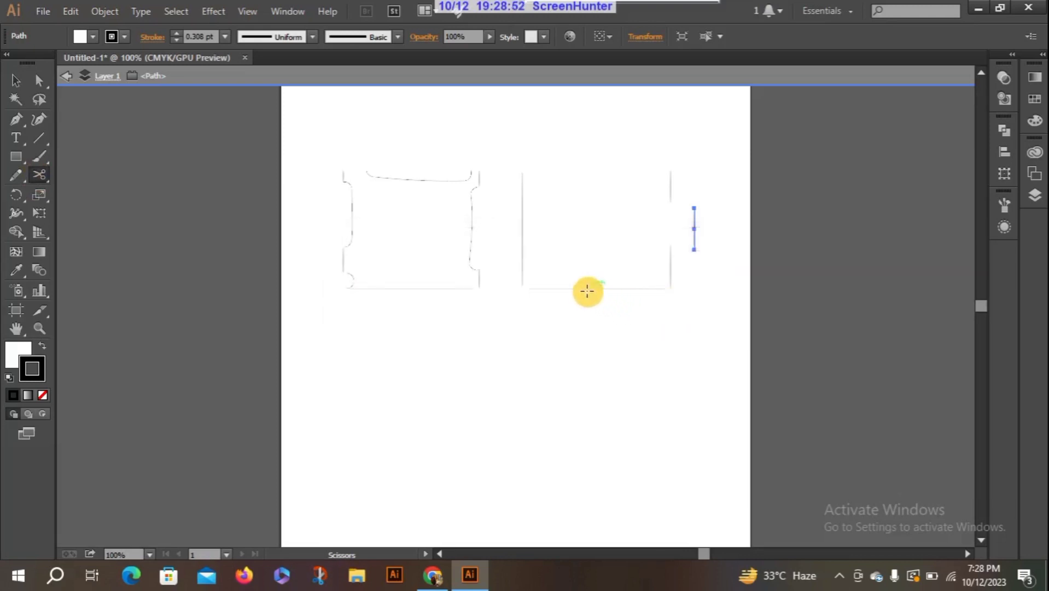
click(587, 288)
click(668, 305)
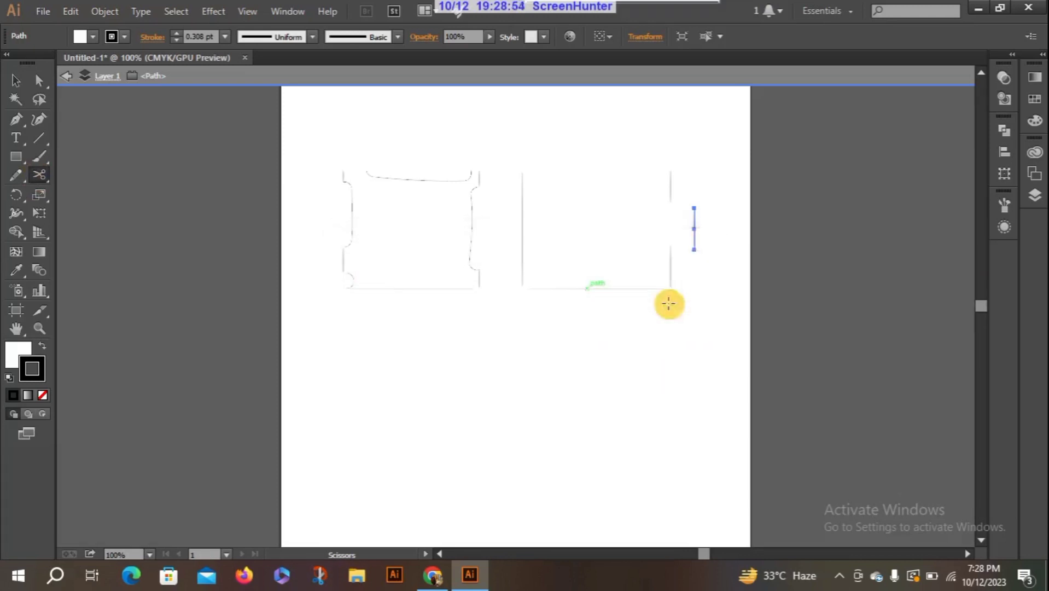
click(170, 574)
click(150, 555)
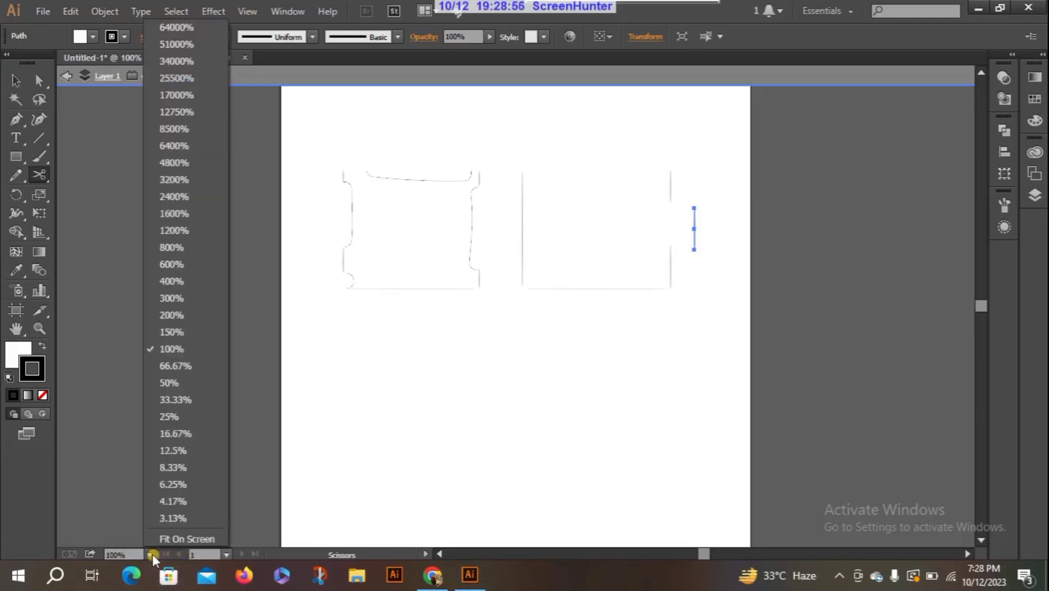
click(169, 350)
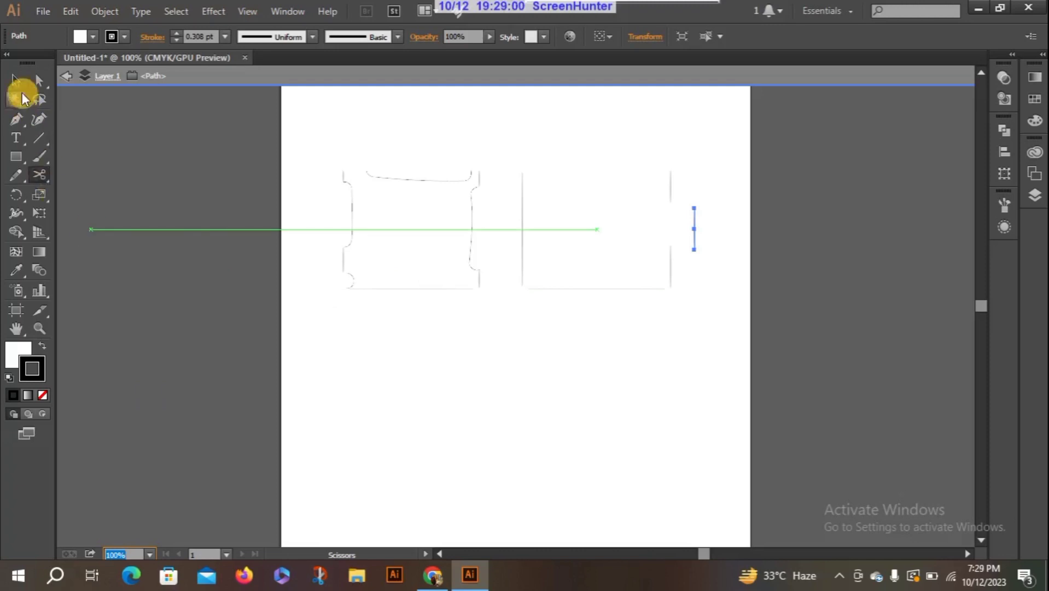
Exit isolation mode and cut the second rectangle's bottom edge at about X 374 pt and X 452 pt with the Scissors tool
click(16, 81)
double_click(573, 289)
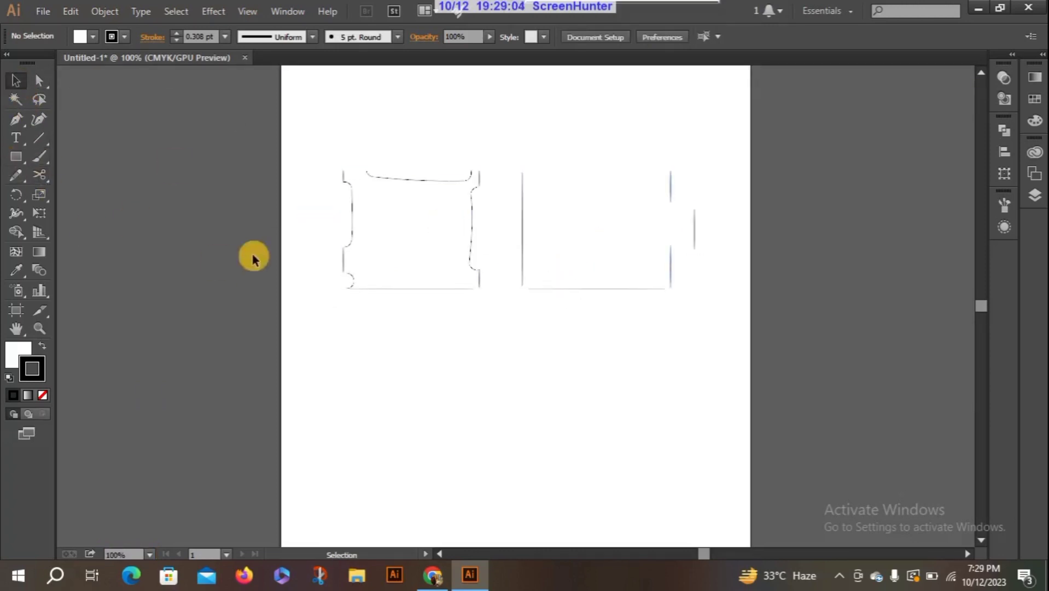
click(39, 175)
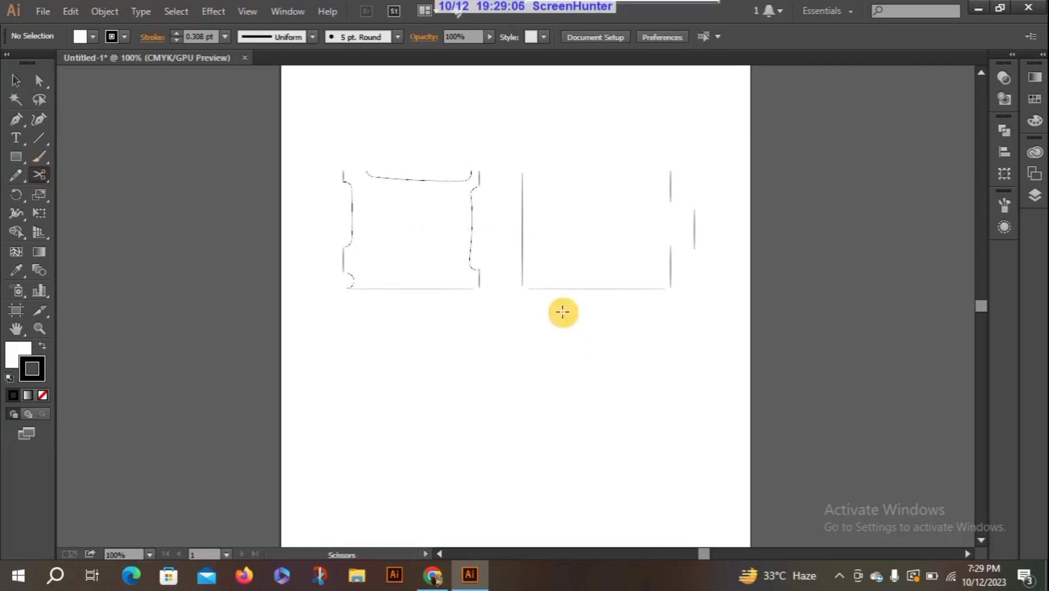
click(567, 288)
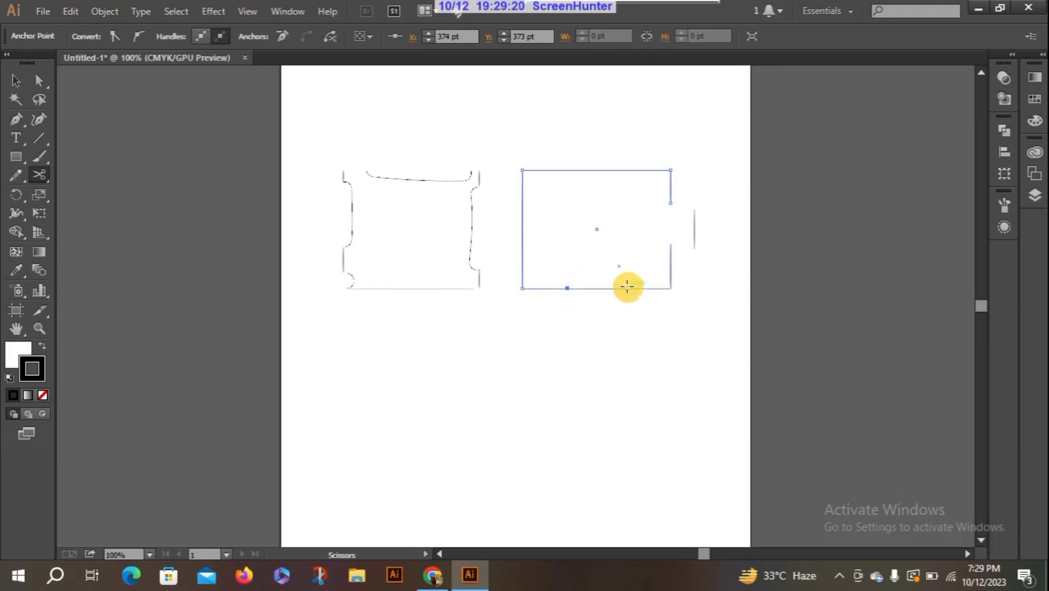
click(627, 288)
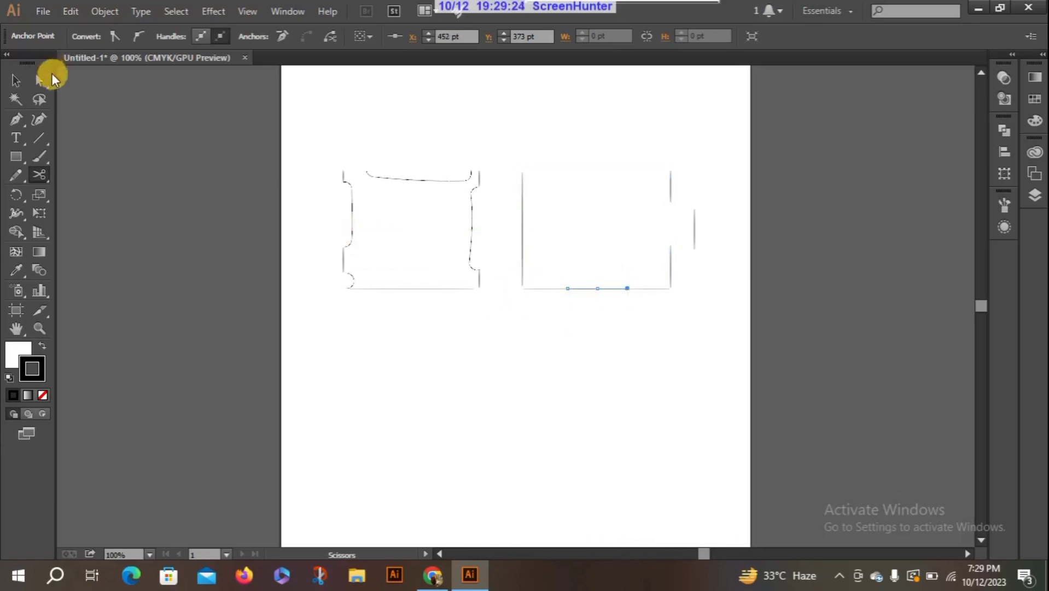
Move the cut segment of the bottom edge down, well below the second rectangle
click(17, 91)
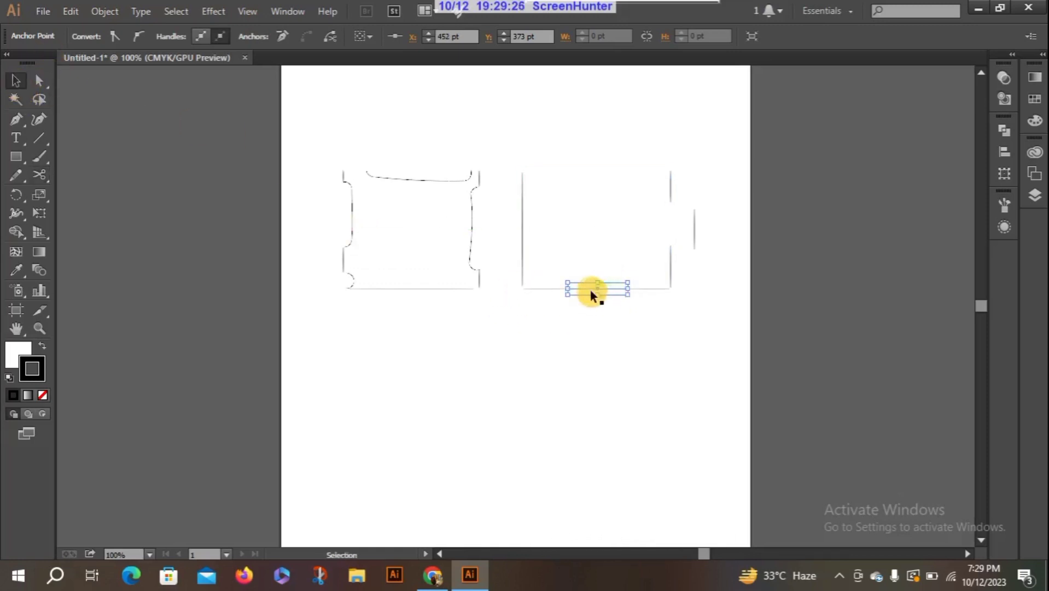
drag(589, 285, 598, 364)
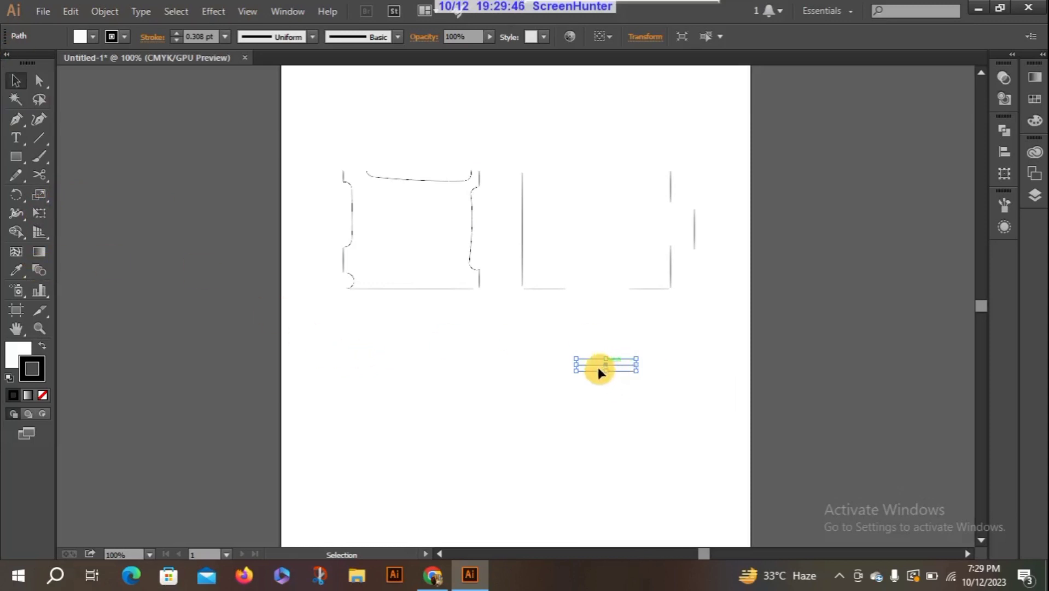
Move the cut segment of the bottom edge up inside the second rectangle, near its right edge
drag(602, 361, 630, 253)
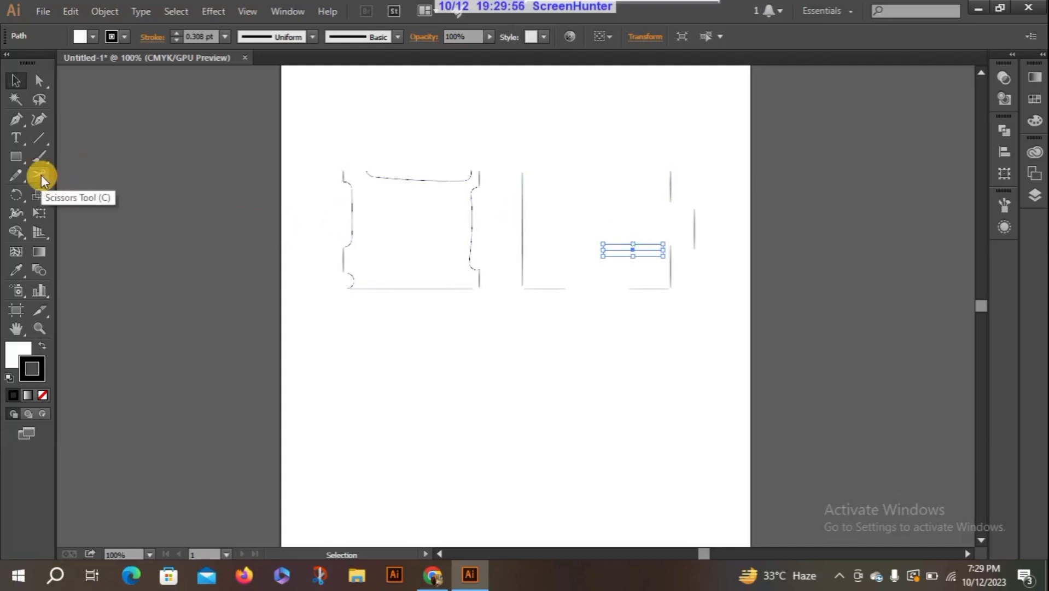
Draw a new rectangle of about 145 by 151 pt below the first rectangle
click(15, 157)
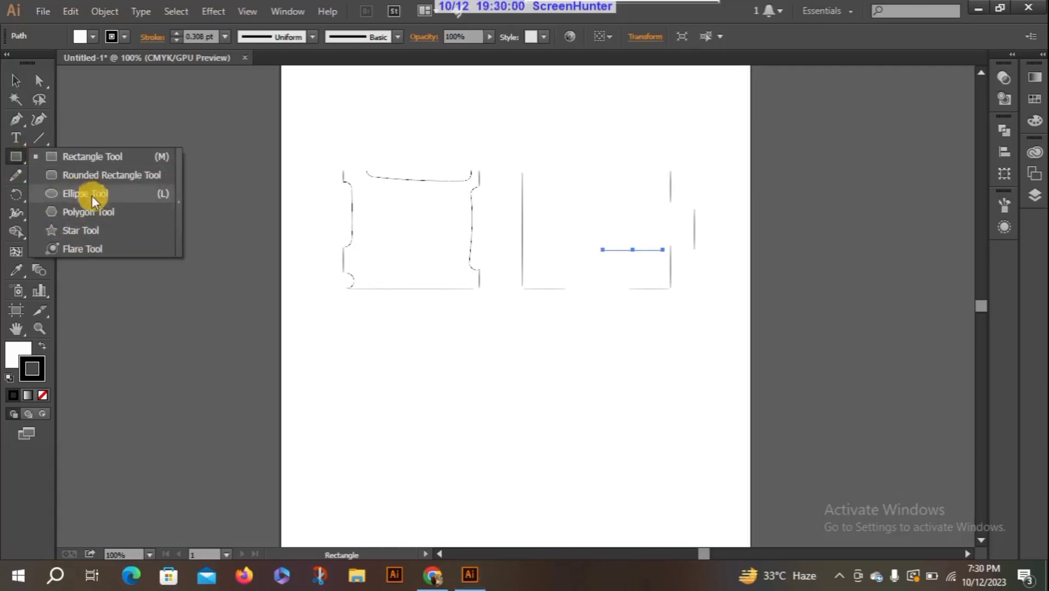
click(103, 155)
drag(338, 355, 449, 469)
Draw a nearly circular ellipse below the second rectangle with the Ellipse tool
click(20, 159)
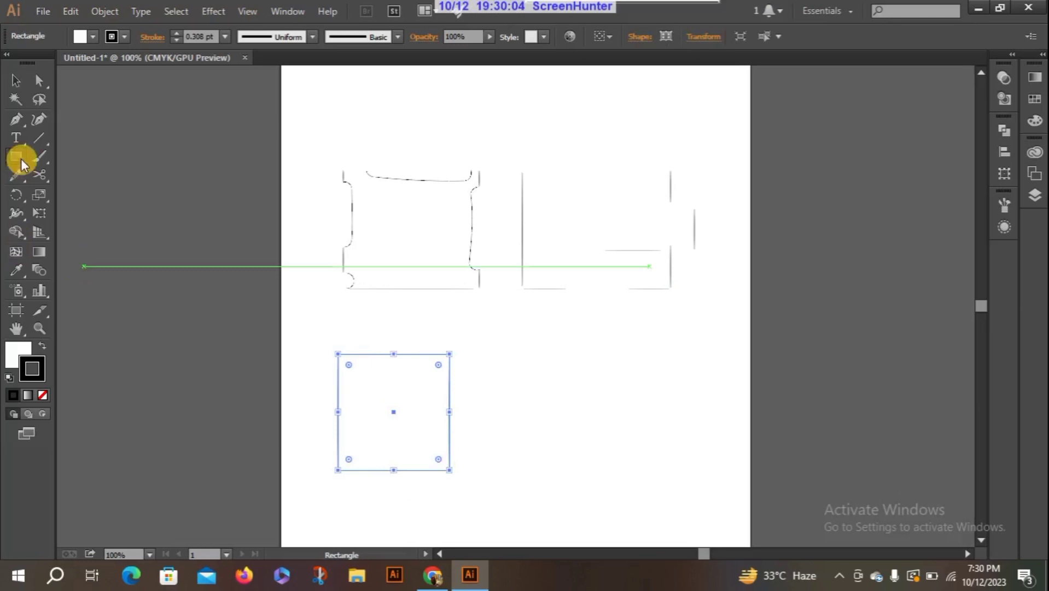
click(118, 175)
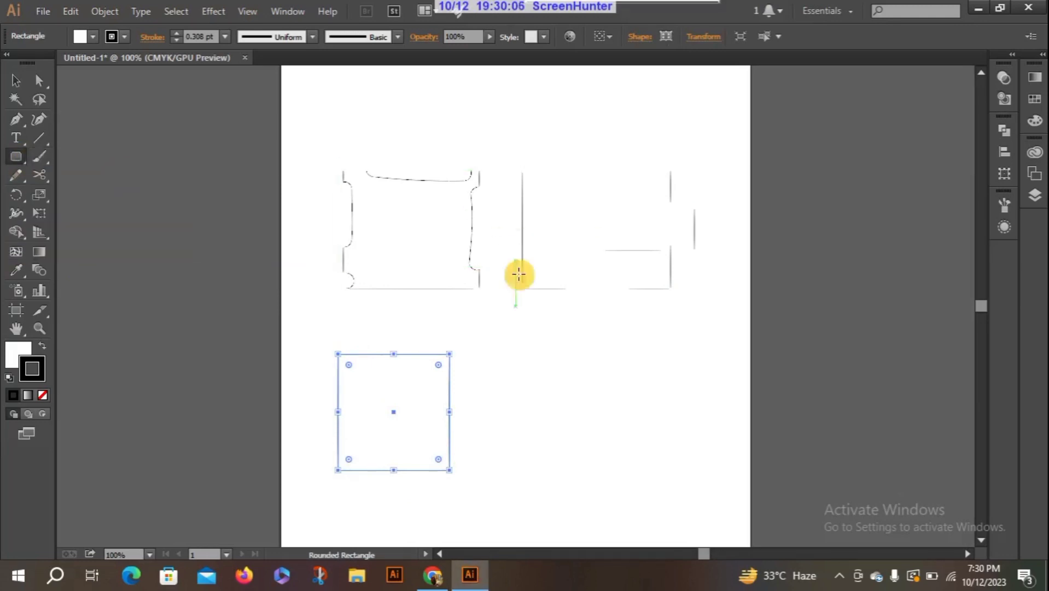
click(22, 159)
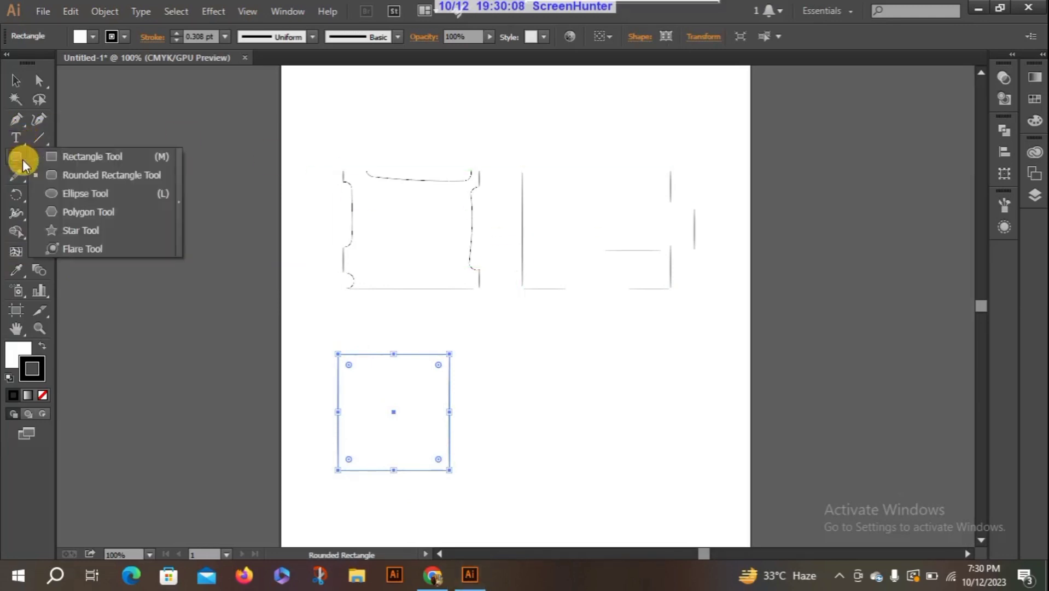
click(92, 191)
mouse_move(546, 349)
mouse_down()
mouse_move(618, 467)
mouse_move(672, 463)
mouse_up()
Try to give the ellipse a new fill colour by changing only the hue in the Color Picker
double_click(16, 352)
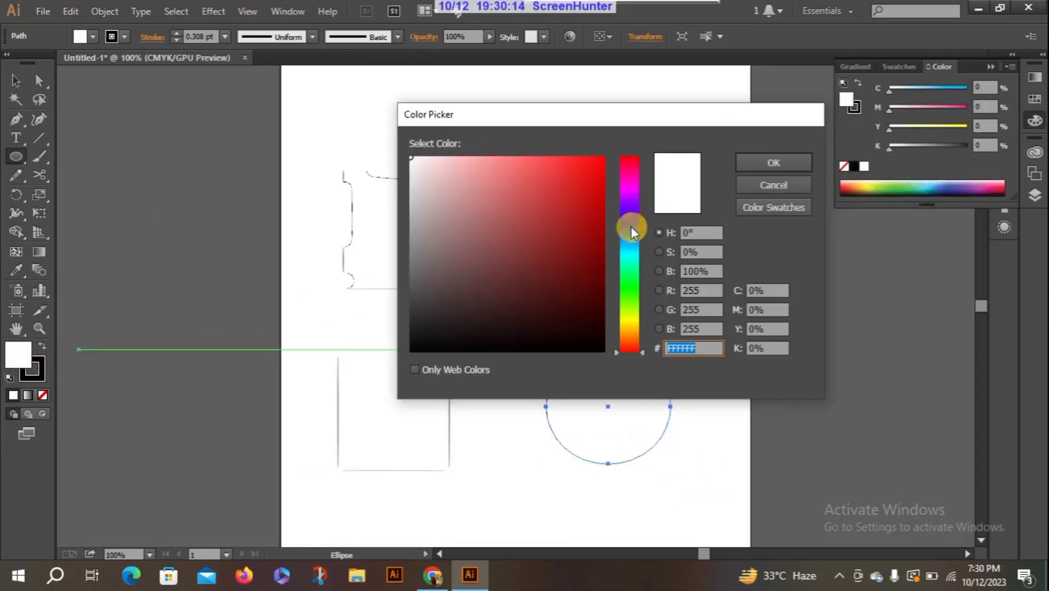
click(632, 258)
click(750, 163)
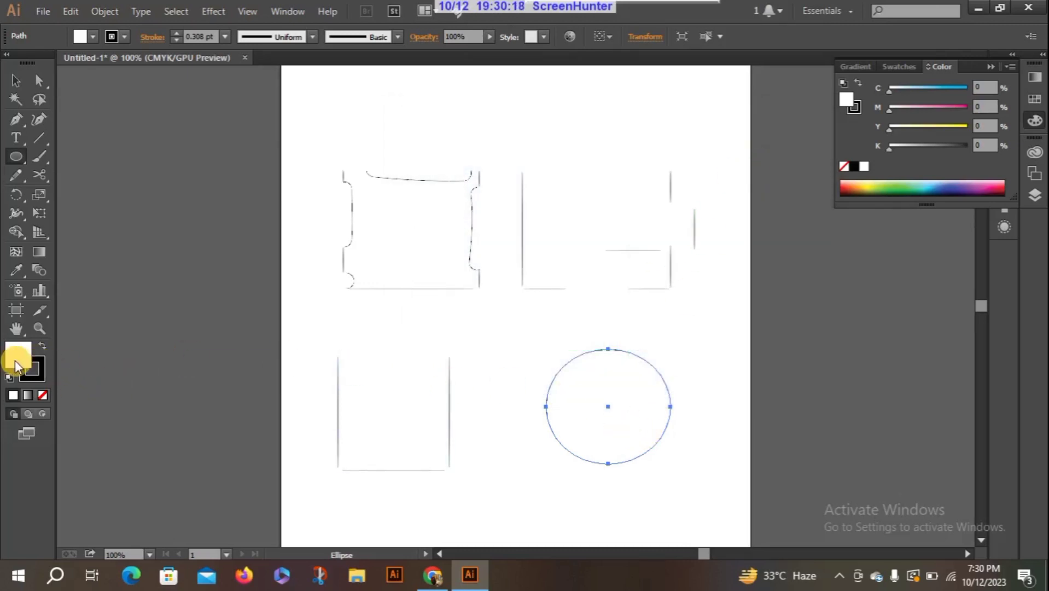
Fill the ellipse with blue (C 66.67, M 22.75, Y 0, K 0) and the new rectangle with red-brown (C 24.71, M 83.53, Y 100, K 19.61)
click(15, 81)
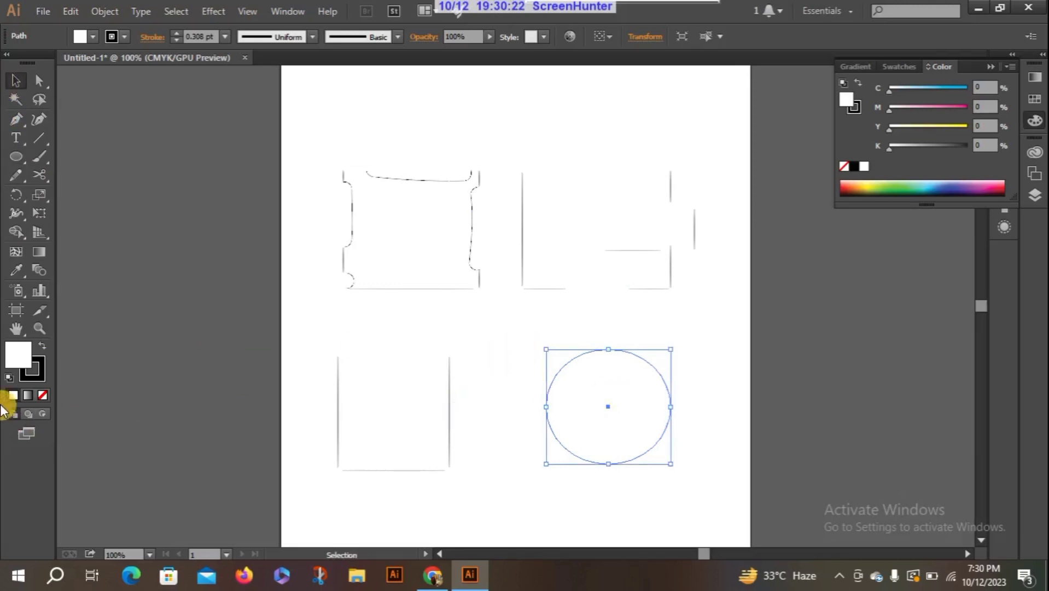
click(933, 186)
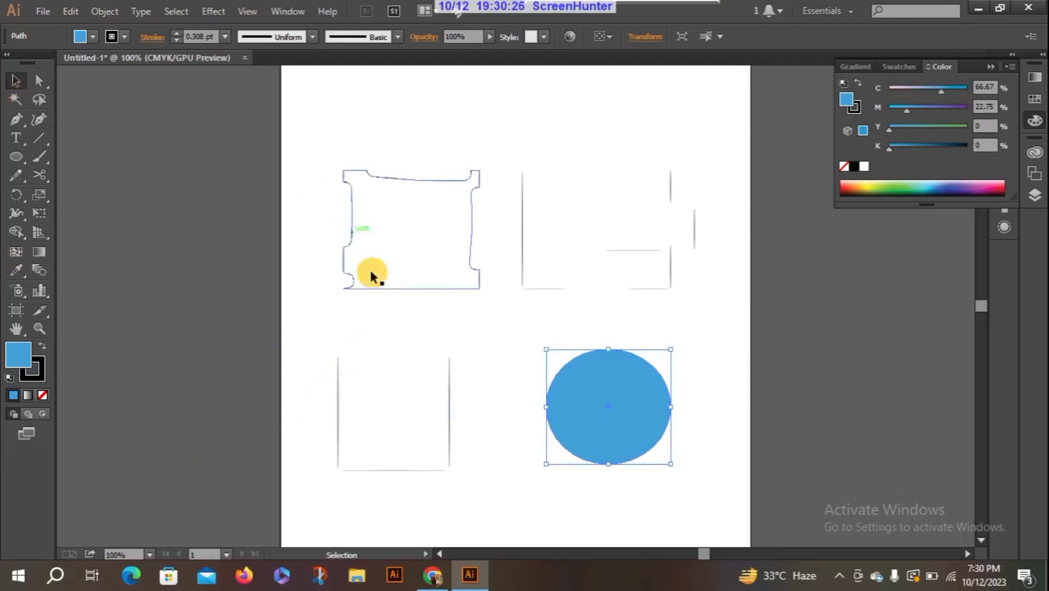
click(385, 371)
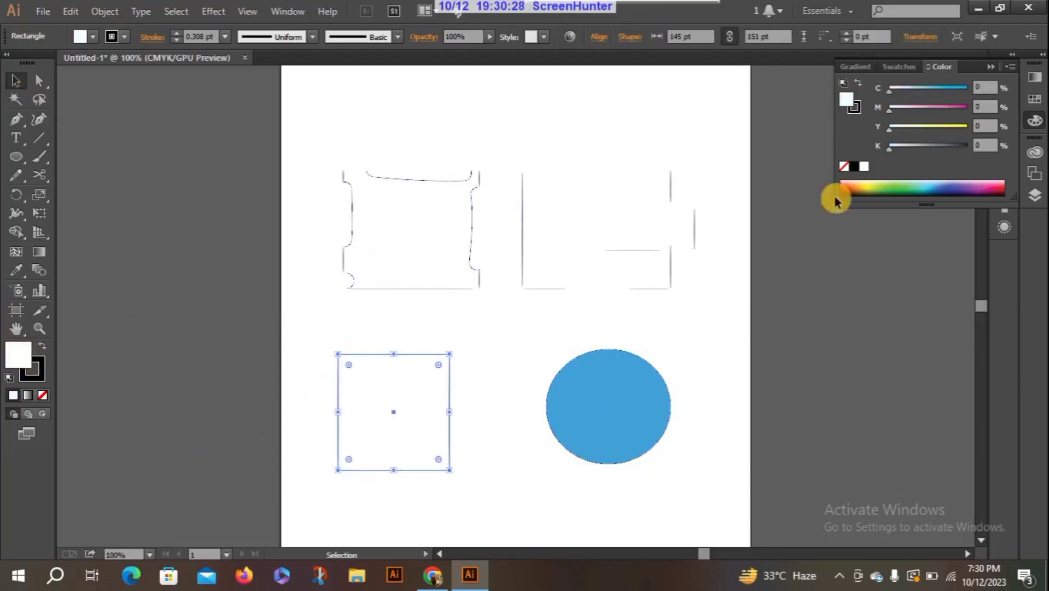
click(852, 188)
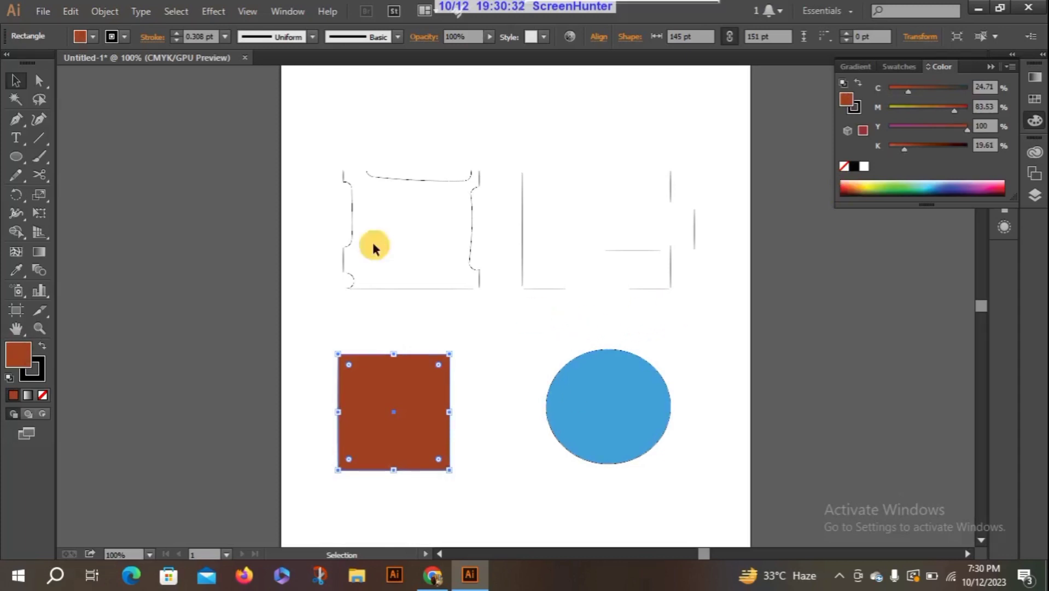
Try to cut across the top of the blue ellipse with the Knife tool while the red-brown rectangle is selected
click(42, 170)
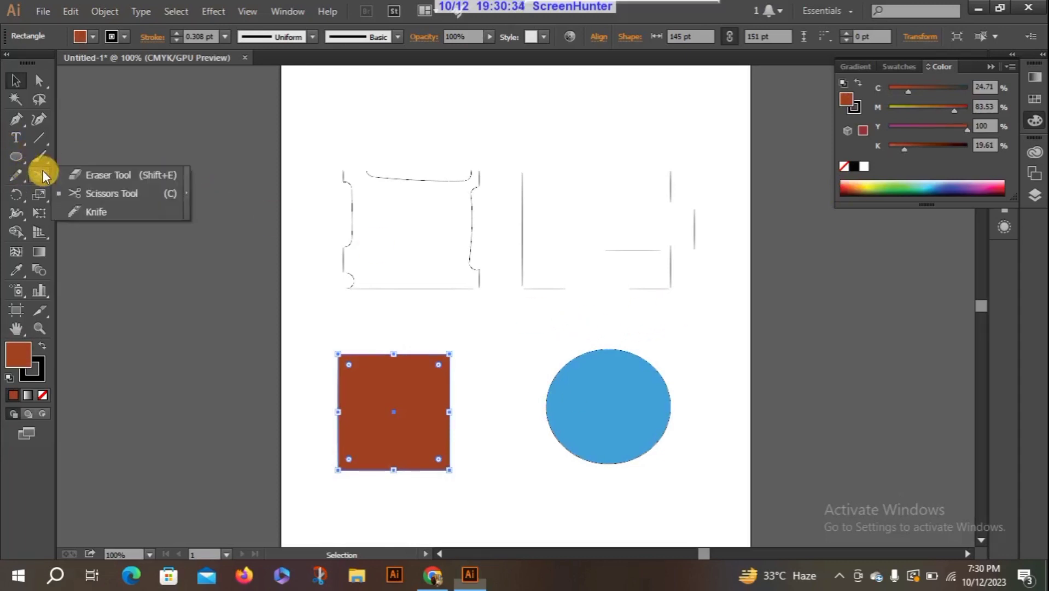
click(112, 210)
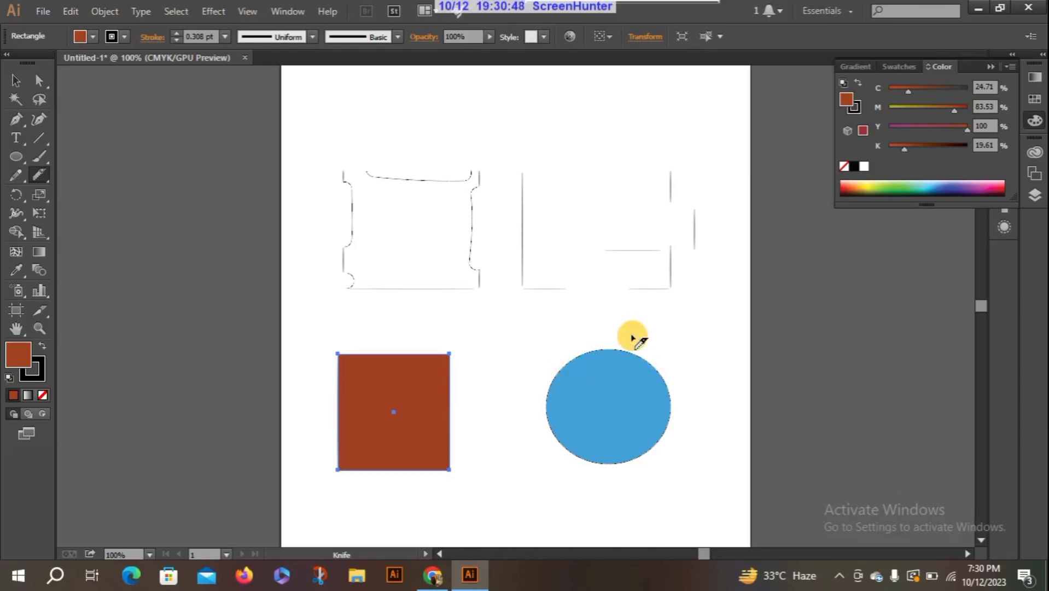
drag(553, 330, 667, 365)
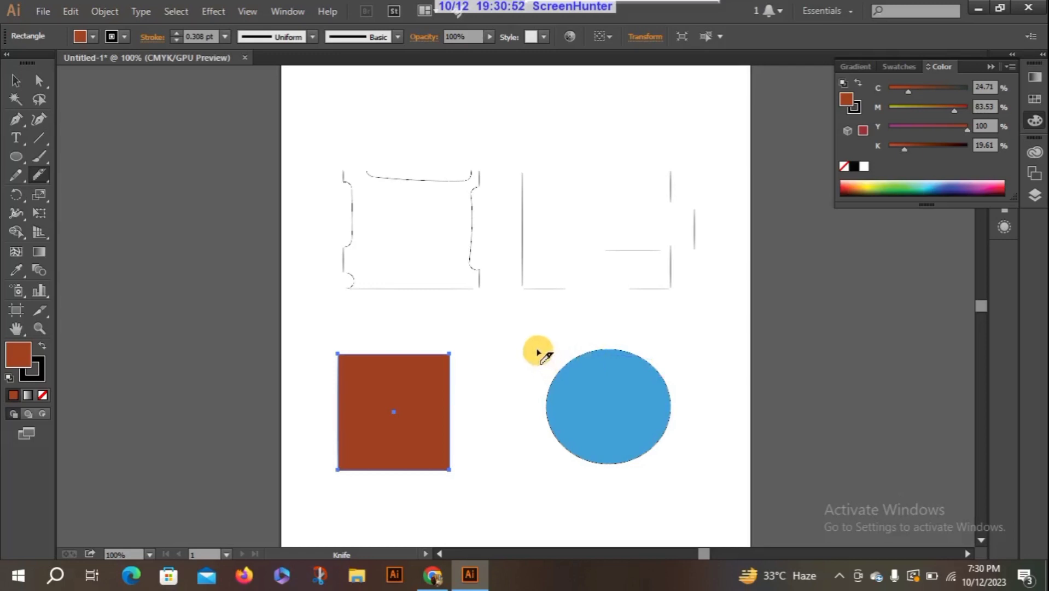
Slice the selected red-brown rectangle with a series of roughly parallel diagonal Knife cuts from its upper-left corner to its lower-right corner
click(13, 81)
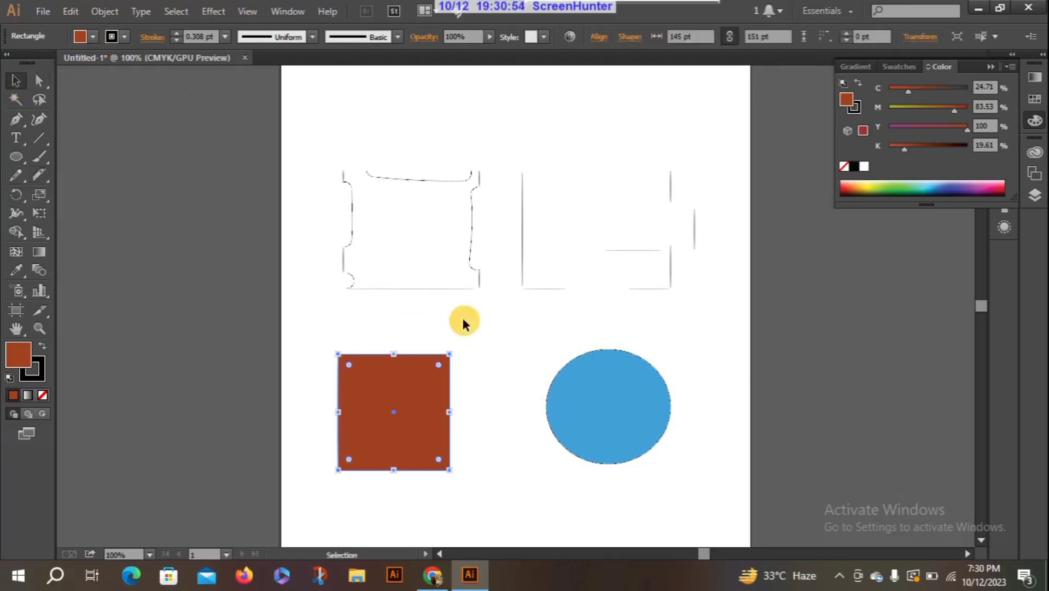
click(392, 413)
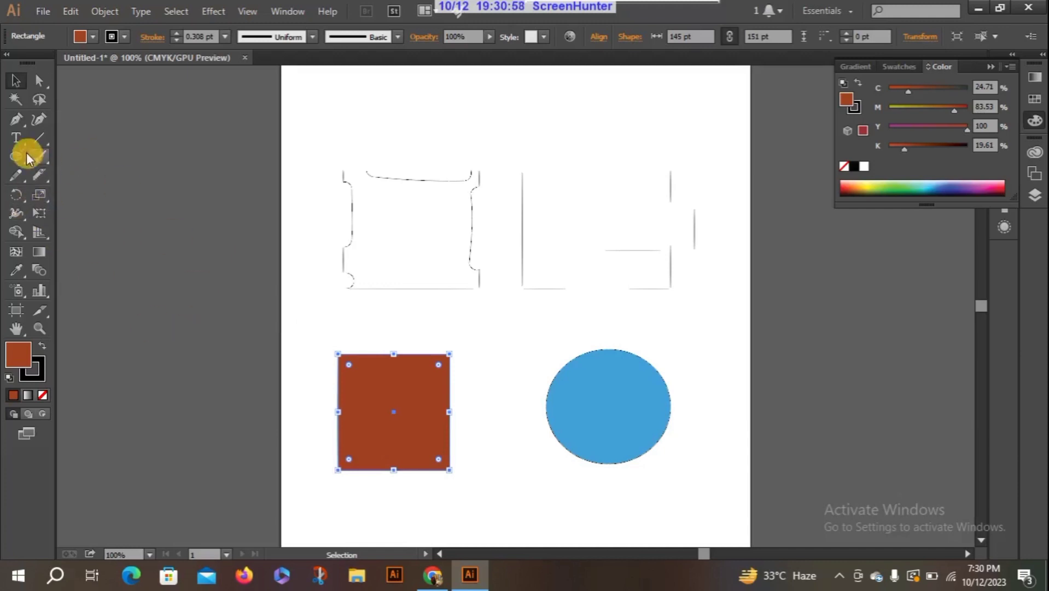
click(36, 176)
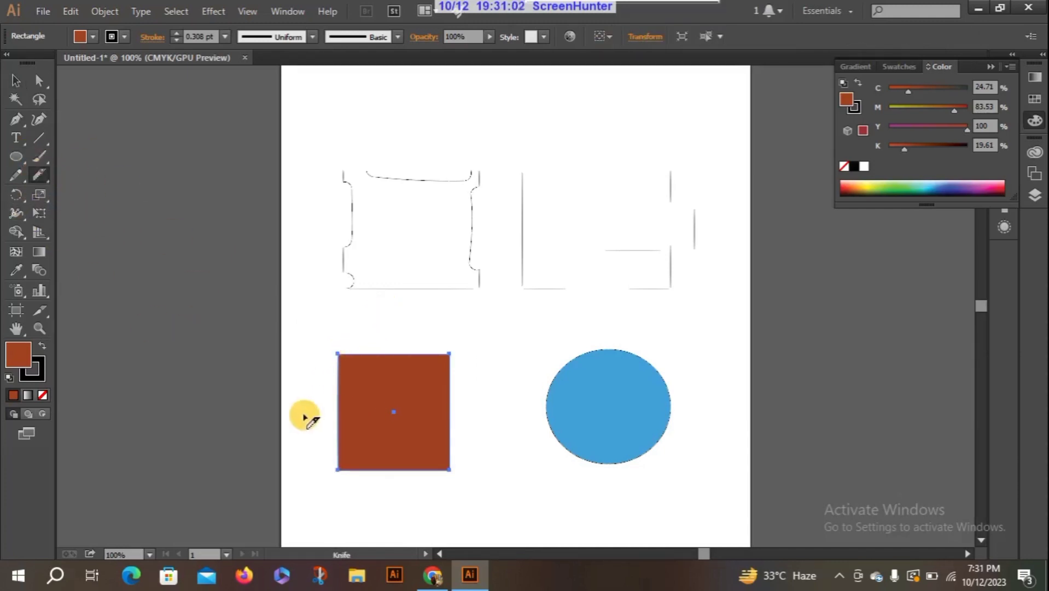
drag(329, 382, 386, 317)
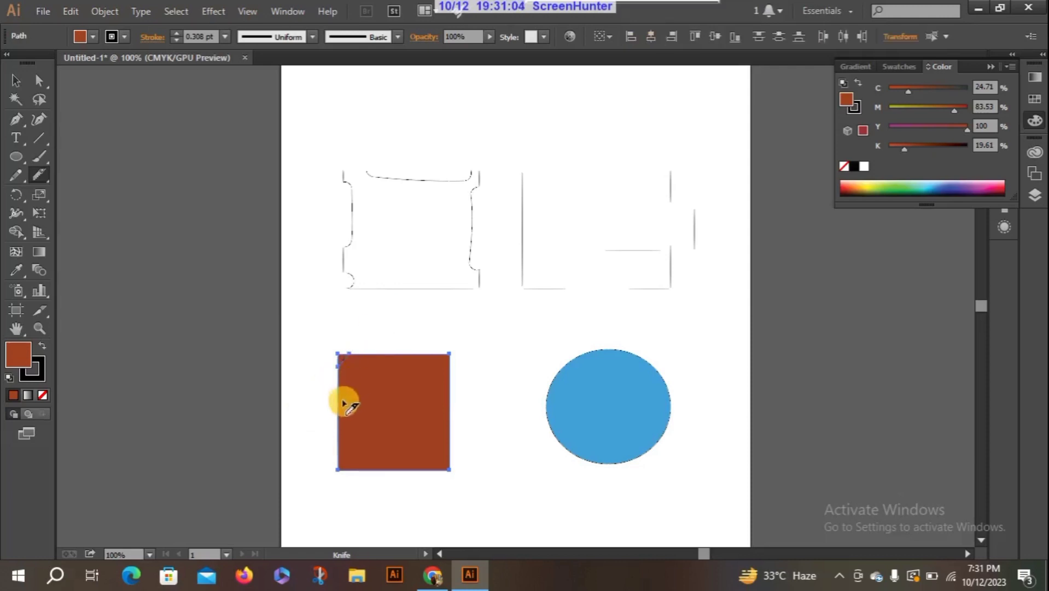
drag(329, 406, 411, 319)
drag(337, 425, 426, 335)
drag(333, 450, 468, 328)
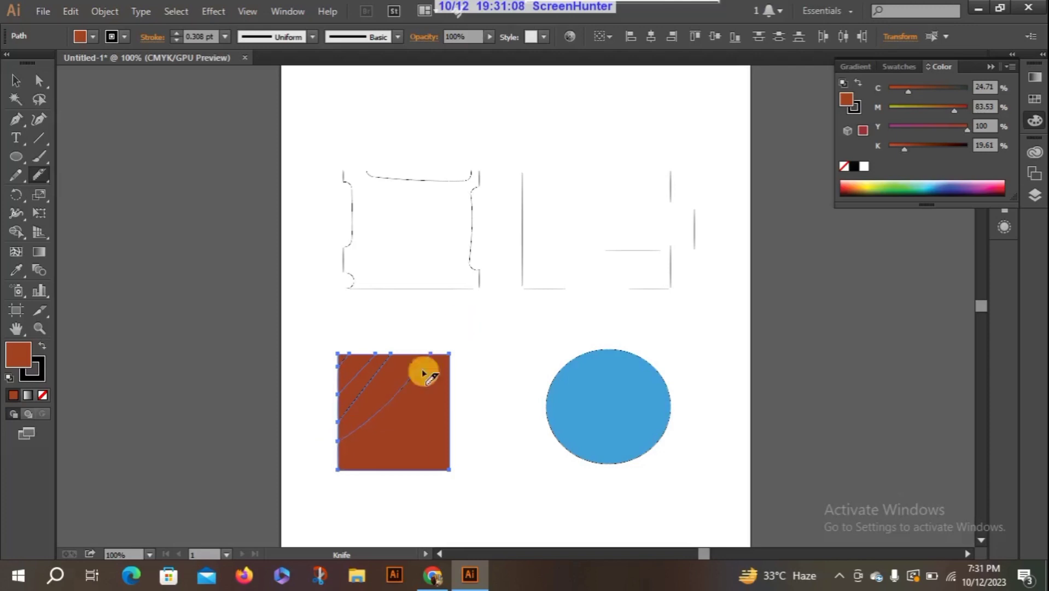
drag(368, 475, 470, 358)
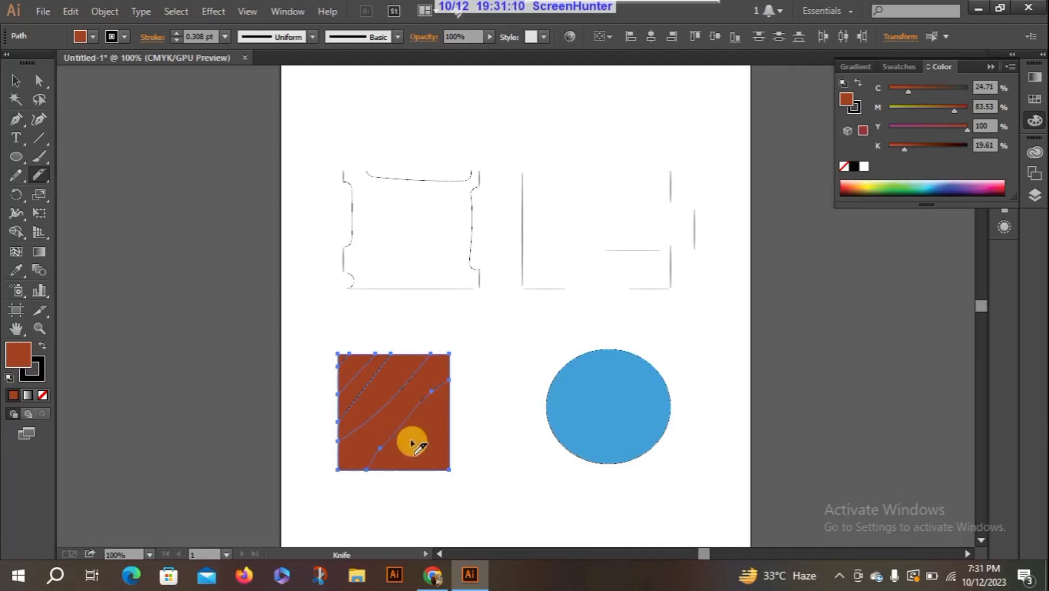
drag(412, 438, 403, 464)
drag(449, 424, 461, 412)
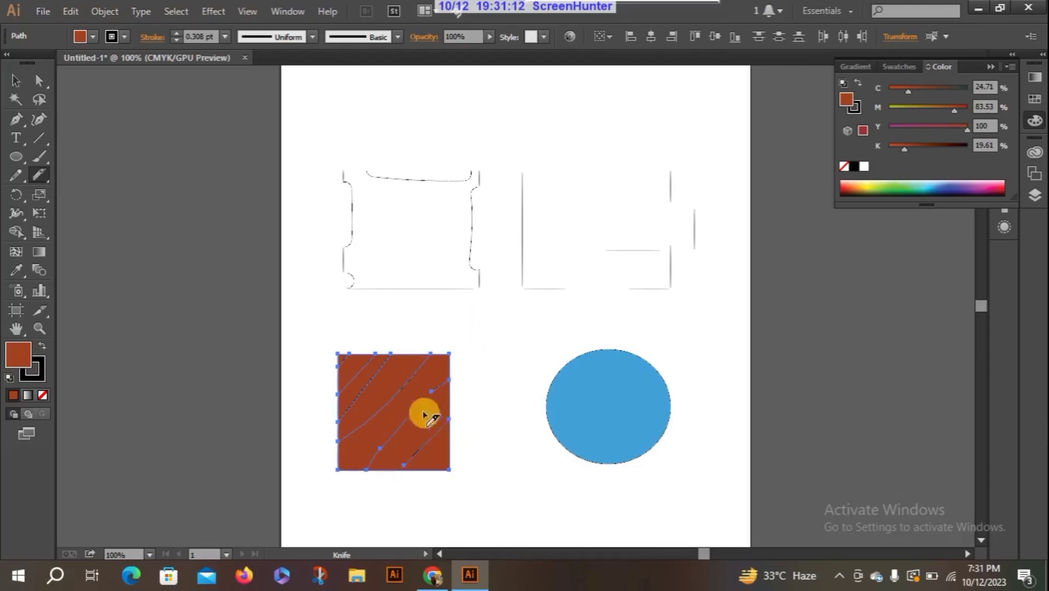
Move the whole sliced rectangle up so it overlaps the first rectangle's bottom edge, and deselect it
click(14, 80)
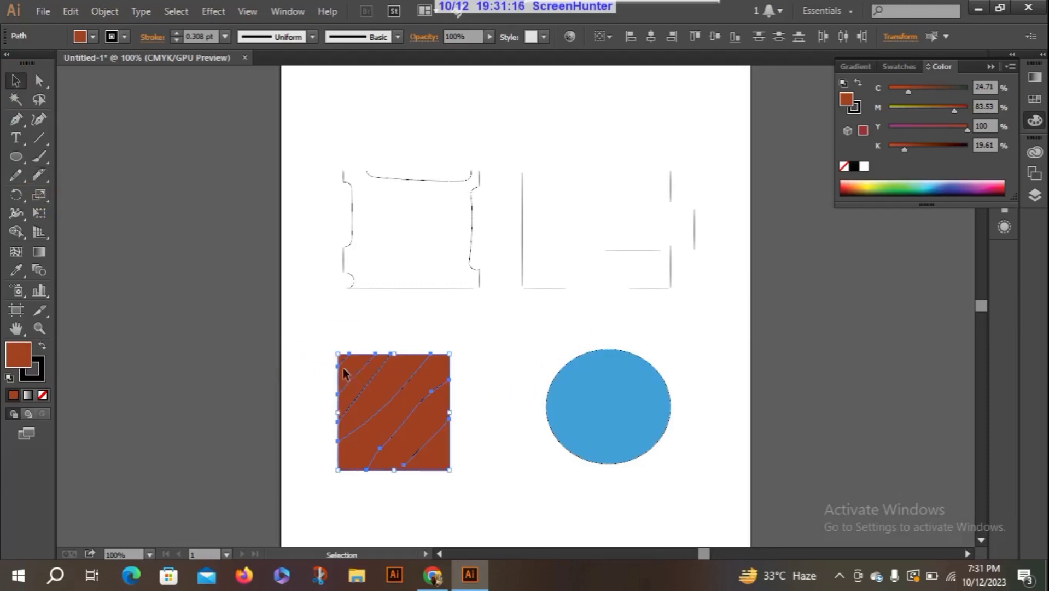
drag(343, 367, 423, 292)
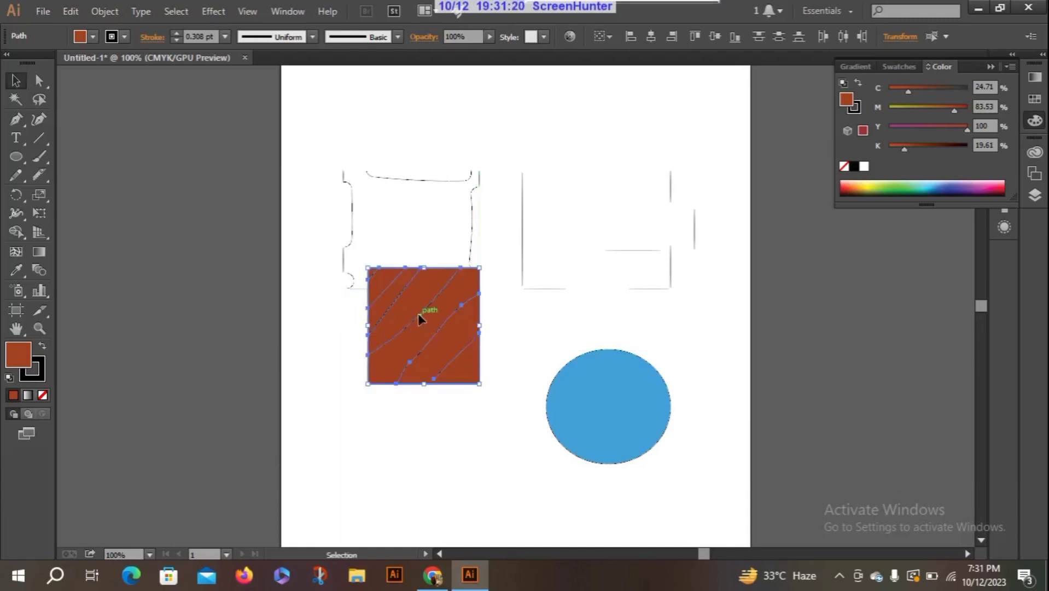
click(375, 442)
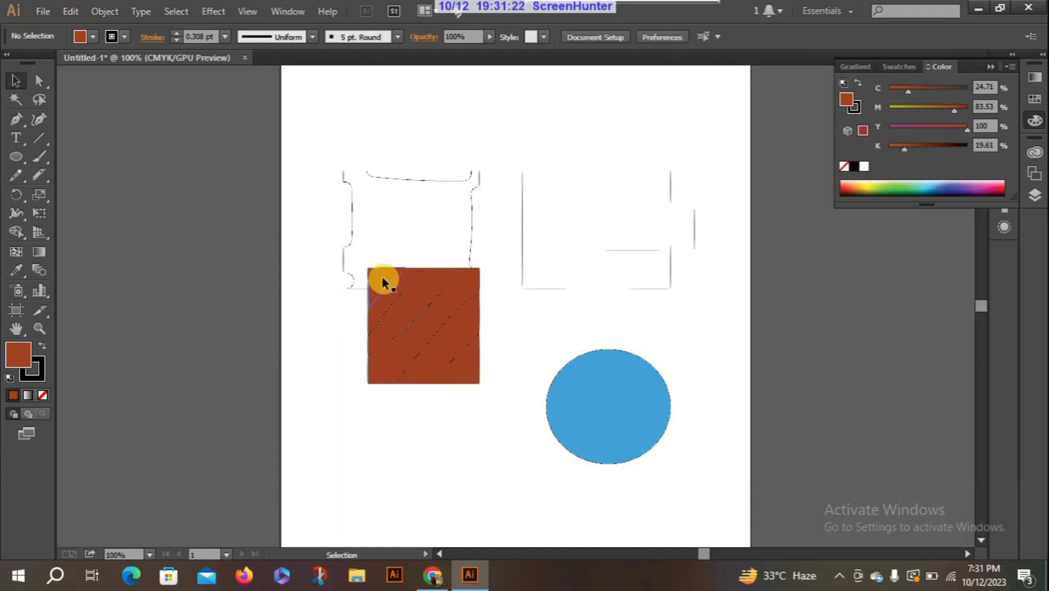
Pull the slices of the red-brown rectangle apart, moving two outward to the left, one below, and shifting the lower-right piece slightly up
drag(379, 279, 332, 347)
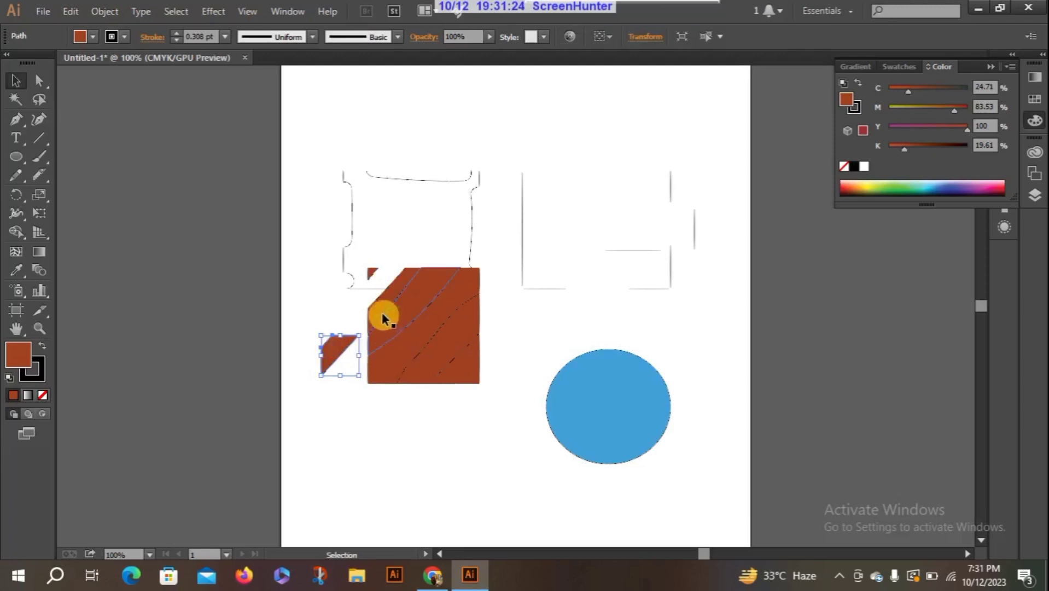
drag(382, 311, 285, 324)
drag(410, 346, 350, 475)
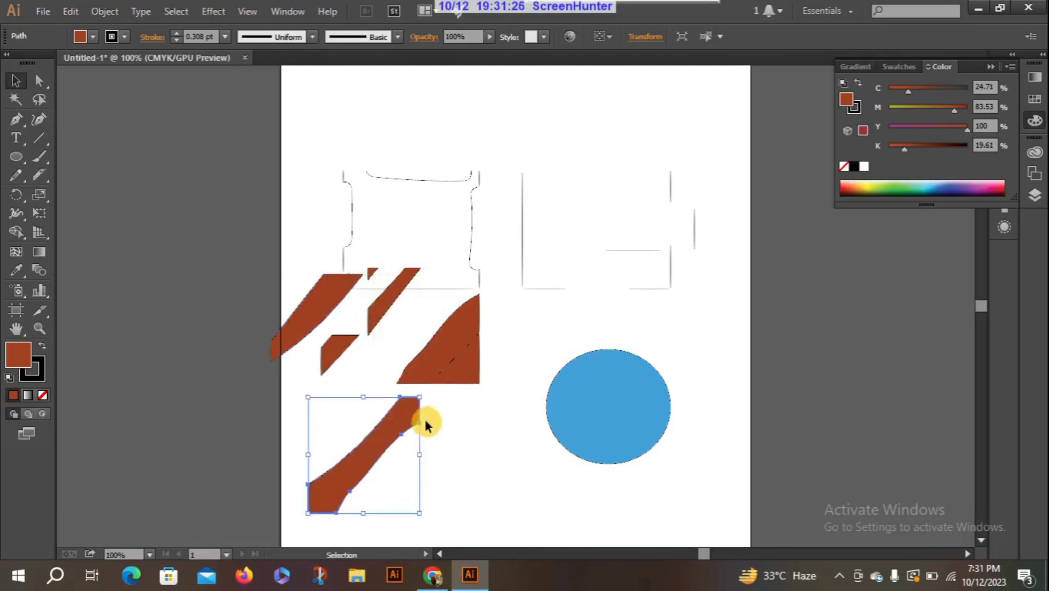
drag(464, 373, 437, 340)
click(459, 463)
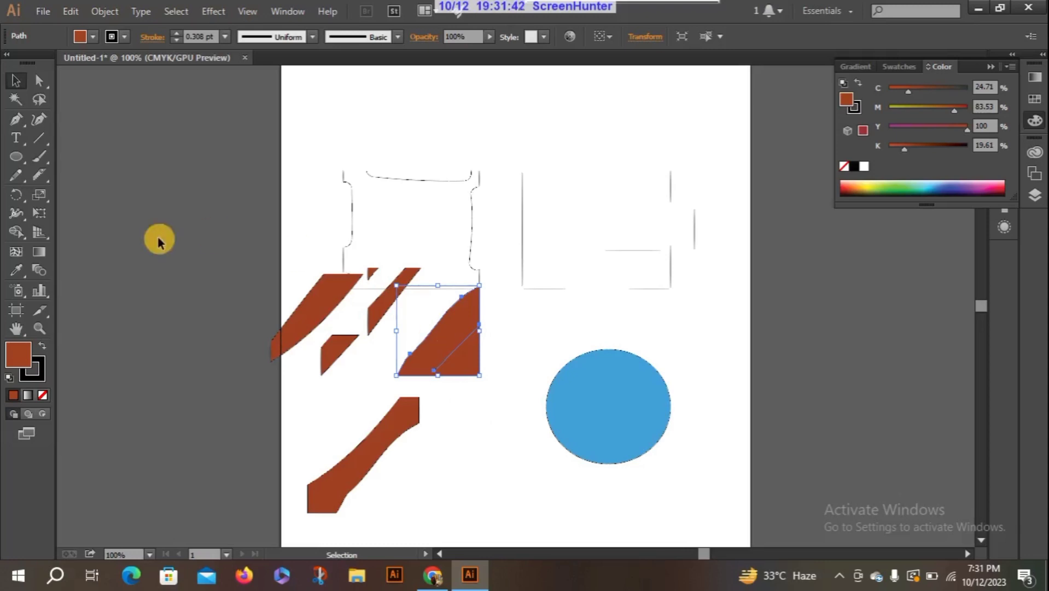
Select the blue ellipse and slice it with five roughly parallel diagonal Knife cuts
click(568, 376)
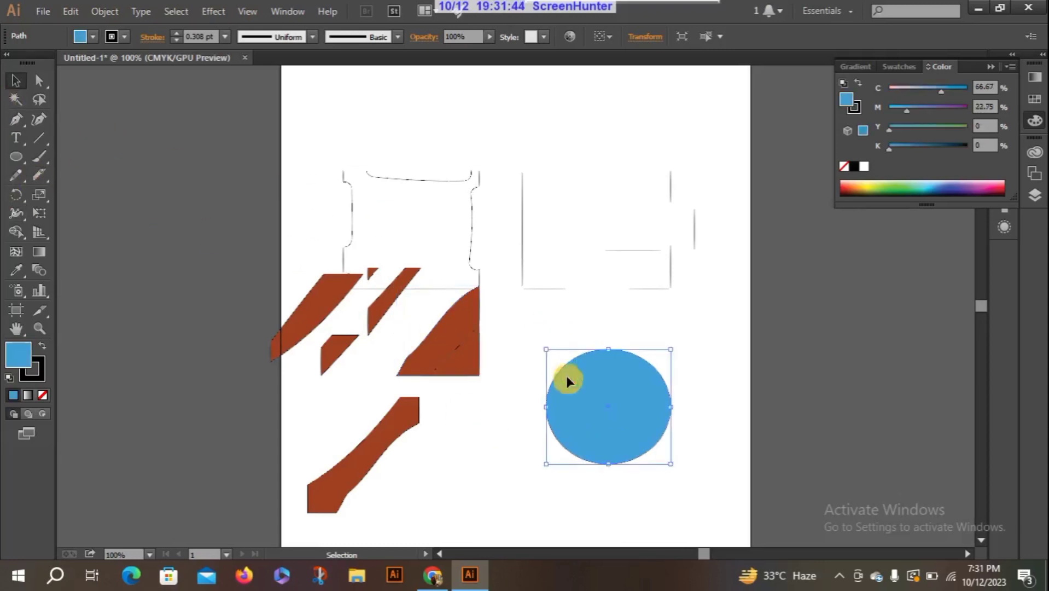
click(42, 184)
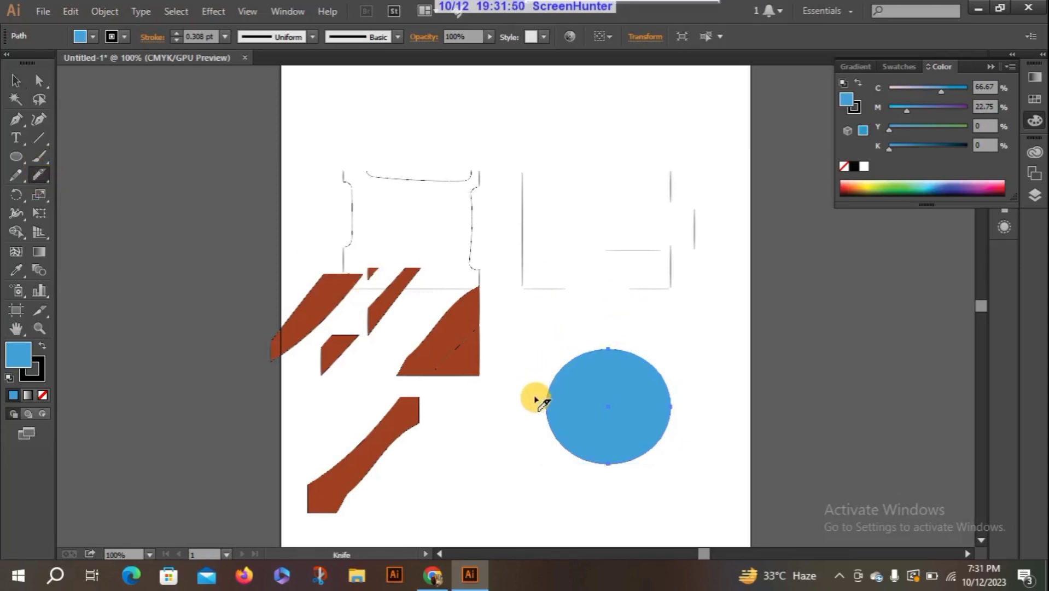
drag(536, 398, 610, 319)
drag(545, 413, 615, 333)
mouse_move(558, 435)
mouse_down()
mouse_move(618, 399)
mouse_move(658, 342)
mouse_up()
drag(574, 461, 682, 382)
drag(594, 468, 694, 398)
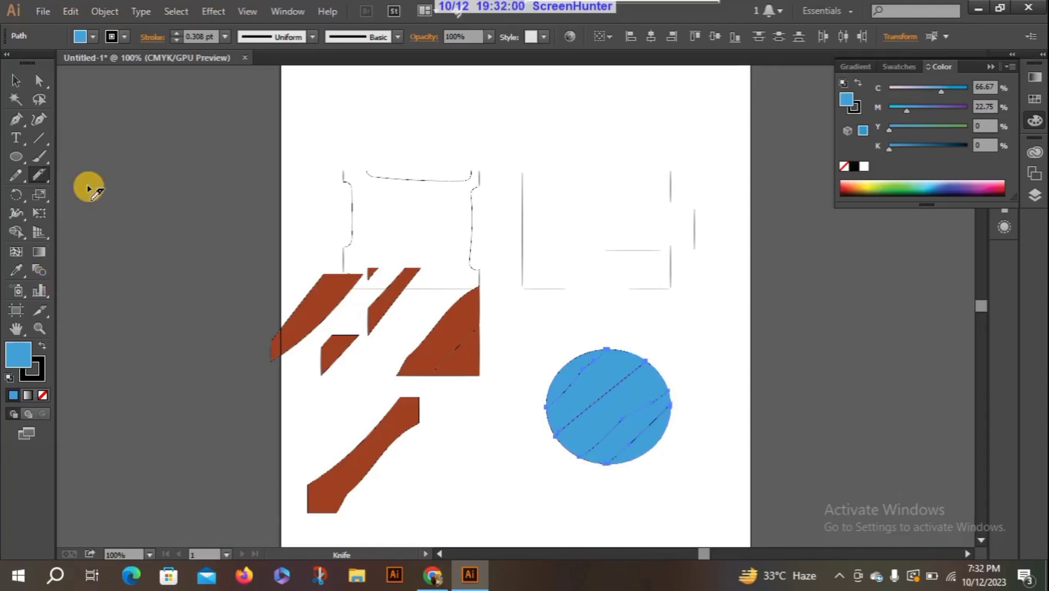
Isolate the ellipse's upper-left slice and move it left onto the large red-brown piece
click(25, 82)
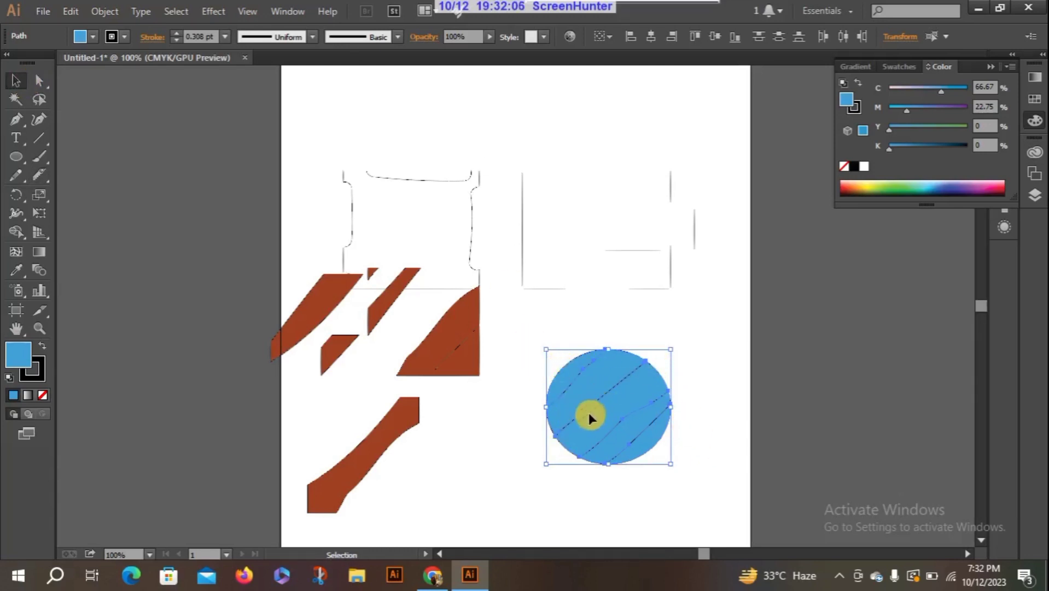
click(498, 434)
double_click(561, 378)
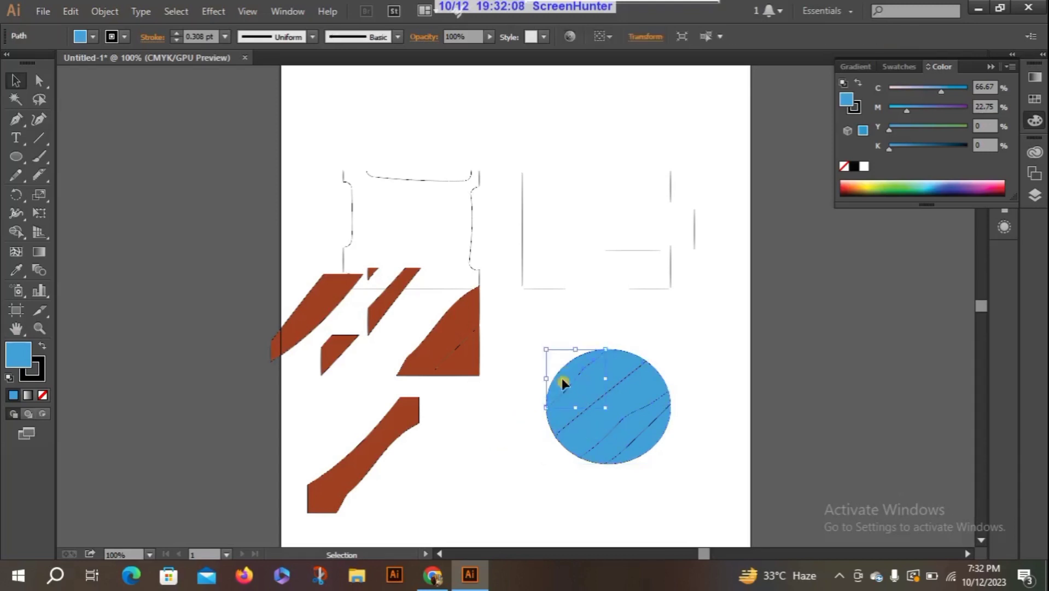
drag(561, 372, 444, 380)
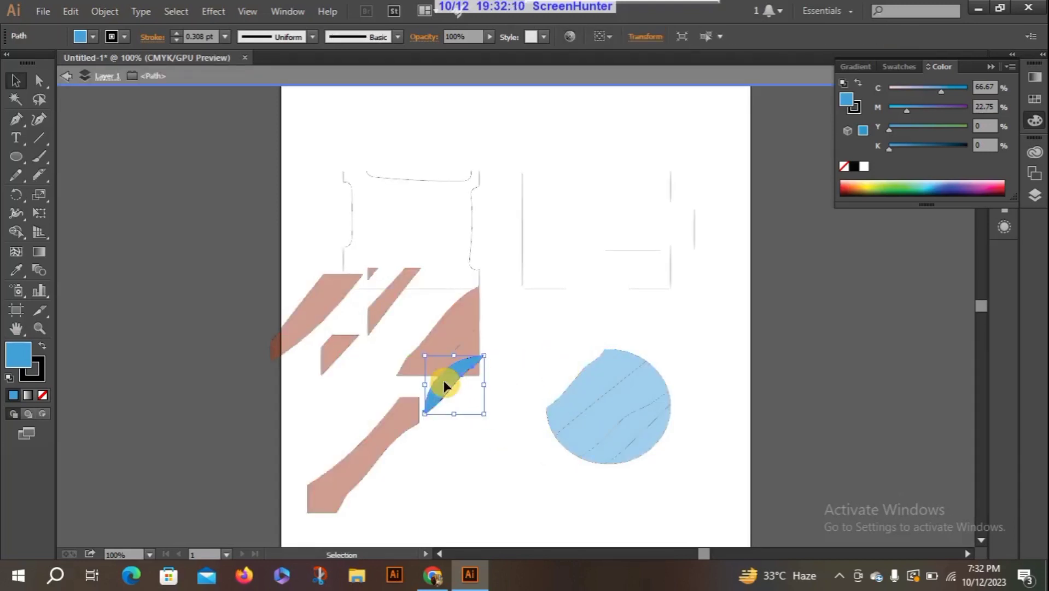
click(576, 402)
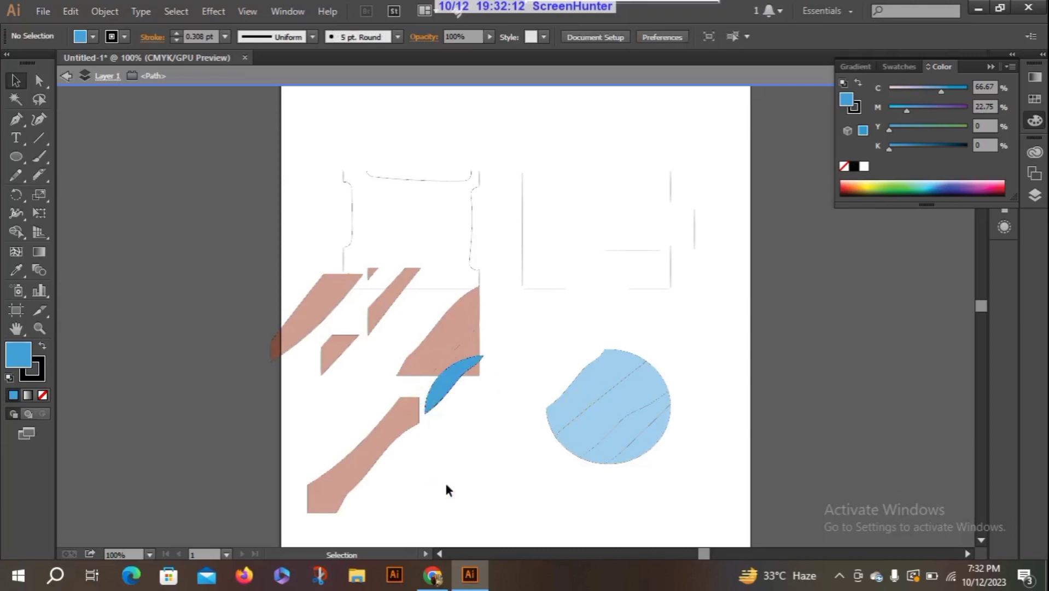
Undo the move of the blue slice and the last Knife cut in the ellipse
key(ctrl+z)
key(ctrl+z)
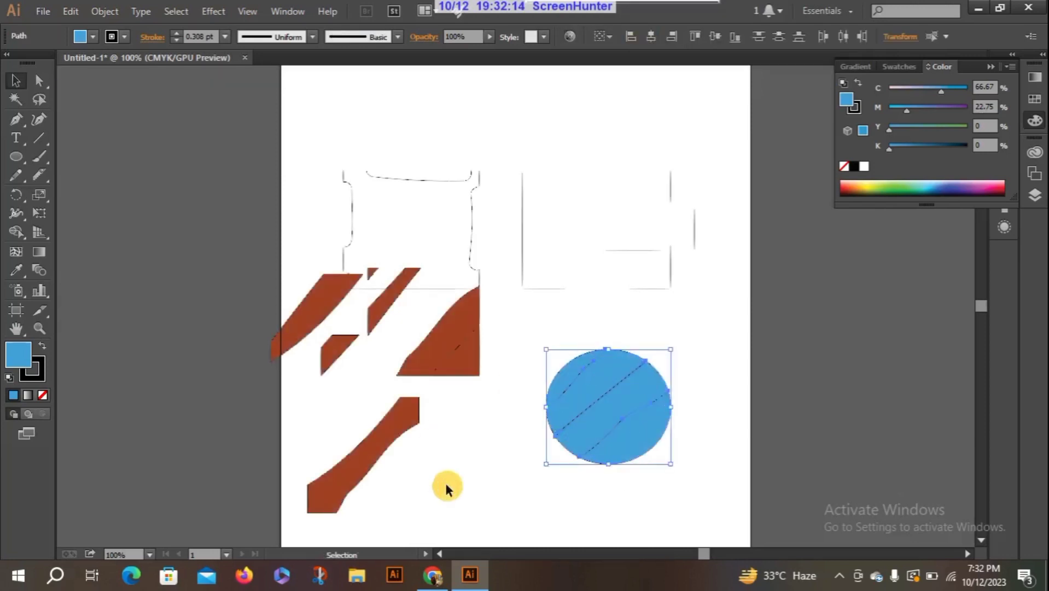
Pull the four slices of the blue ellipse apart into separate pieces on the lower part of the artboard
drag(568, 360, 541, 362)
drag(482, 434, 612, 375)
drag(515, 457, 639, 442)
drag(492, 502, 471, 453)
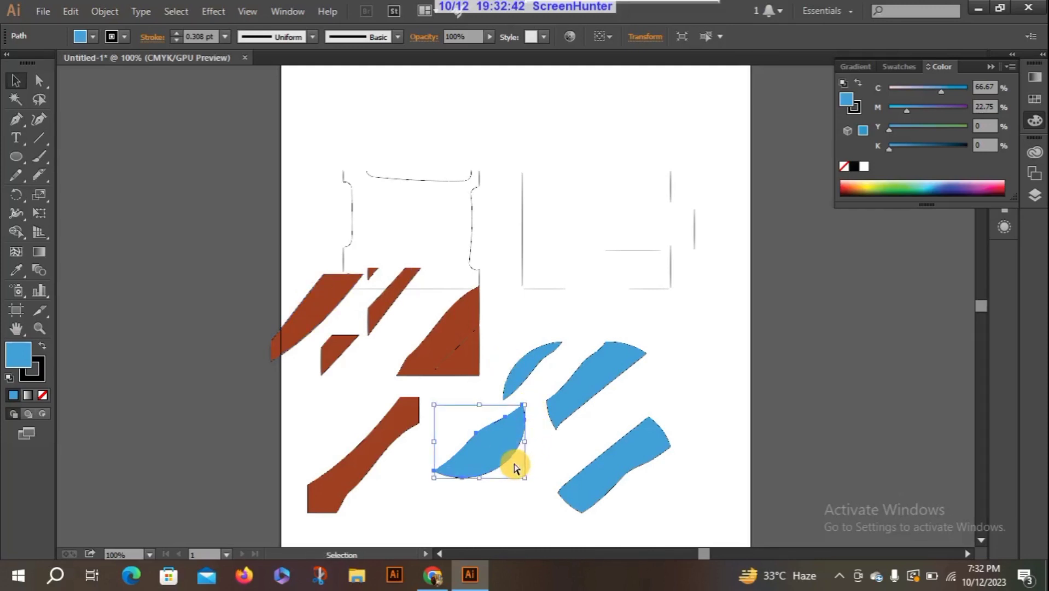
Undo the slice moves until the ellipse is whole, and move its upper-left slice up to beside the right outline's bottom edge
key(ctrl+z)
key(ctrl+z)
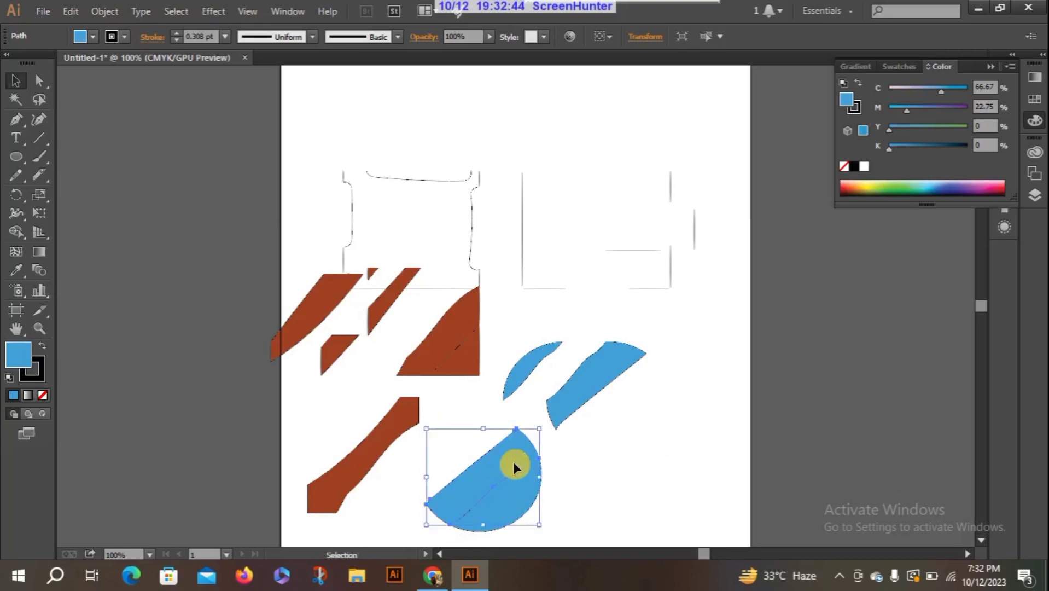
key(z)
key(ctrl+z)
key(ctrl+z)
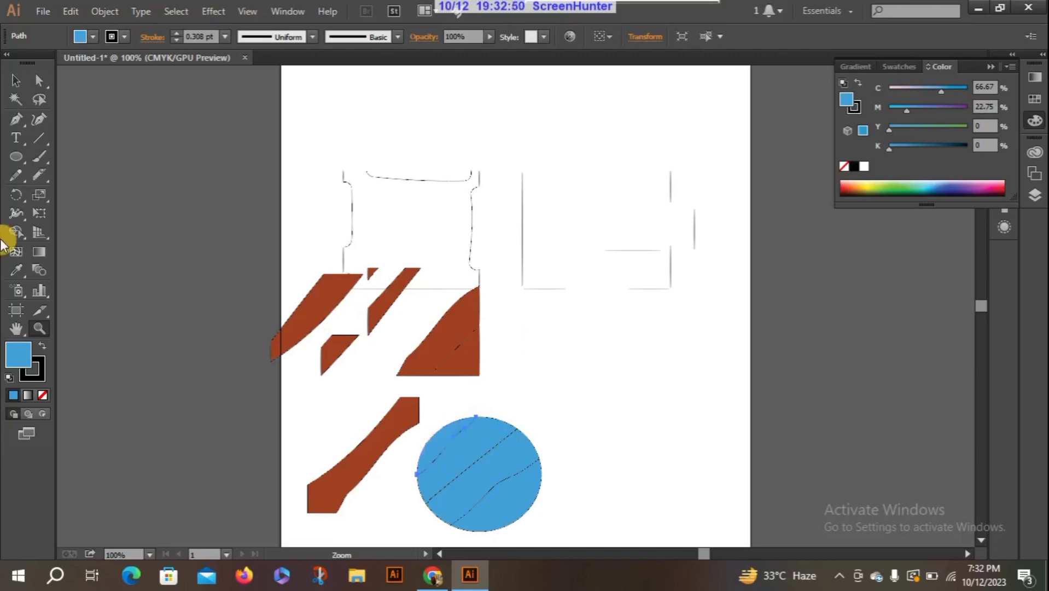
click(14, 81)
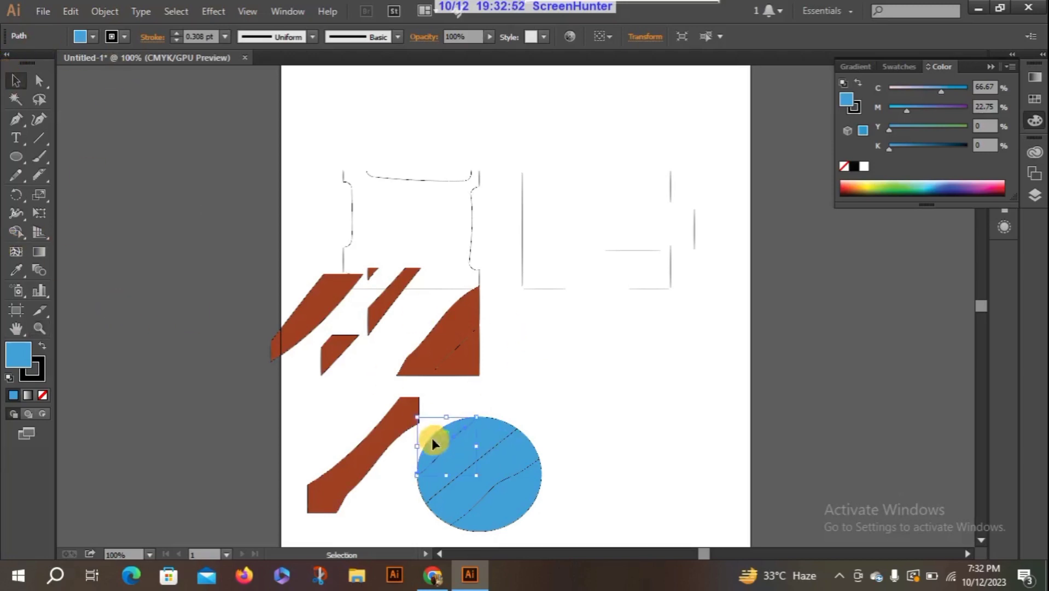
drag(432, 443, 595, 298)
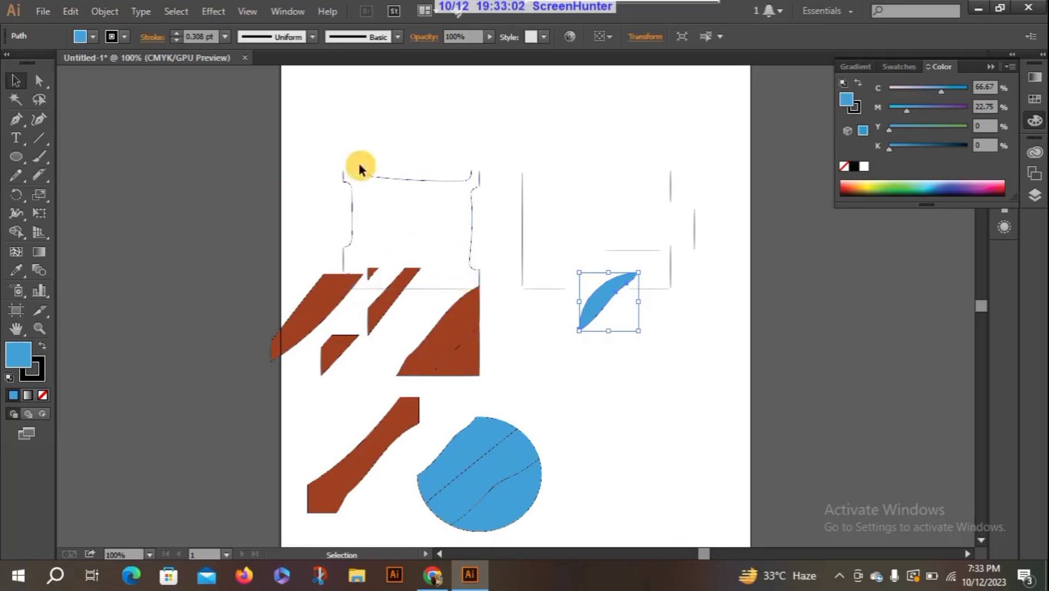
Try to slice the white outlined shape with three horizontal Knife strokes while the blue slice is selected
click(39, 175)
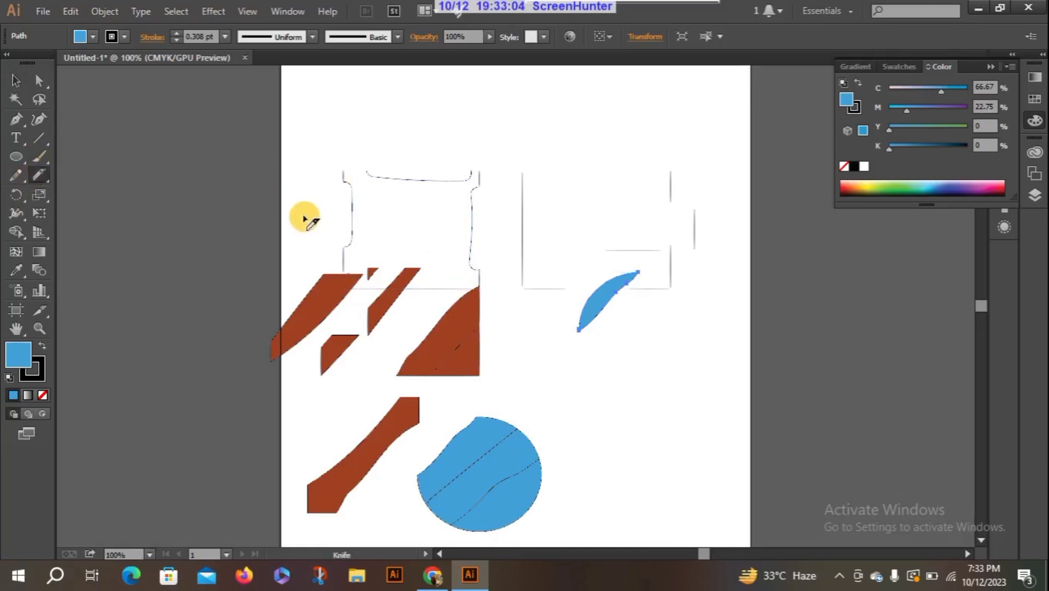
mouse_move(302, 200)
mouse_down()
mouse_move(477, 189)
mouse_move(511, 201)
mouse_up()
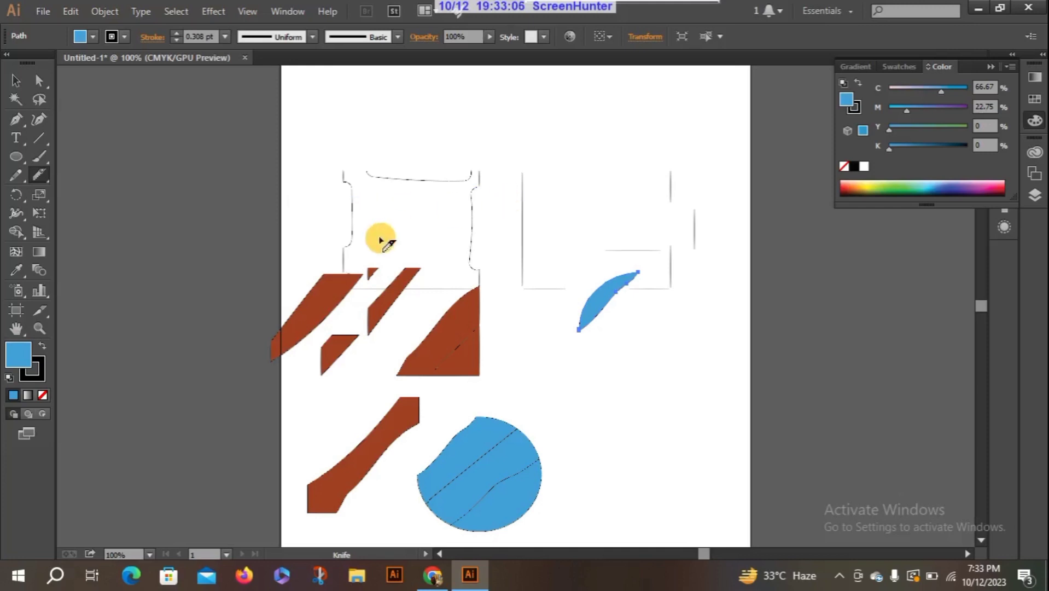
mouse_move(340, 203)
mouse_down()
mouse_move(487, 193)
mouse_move(491, 204)
mouse_up()
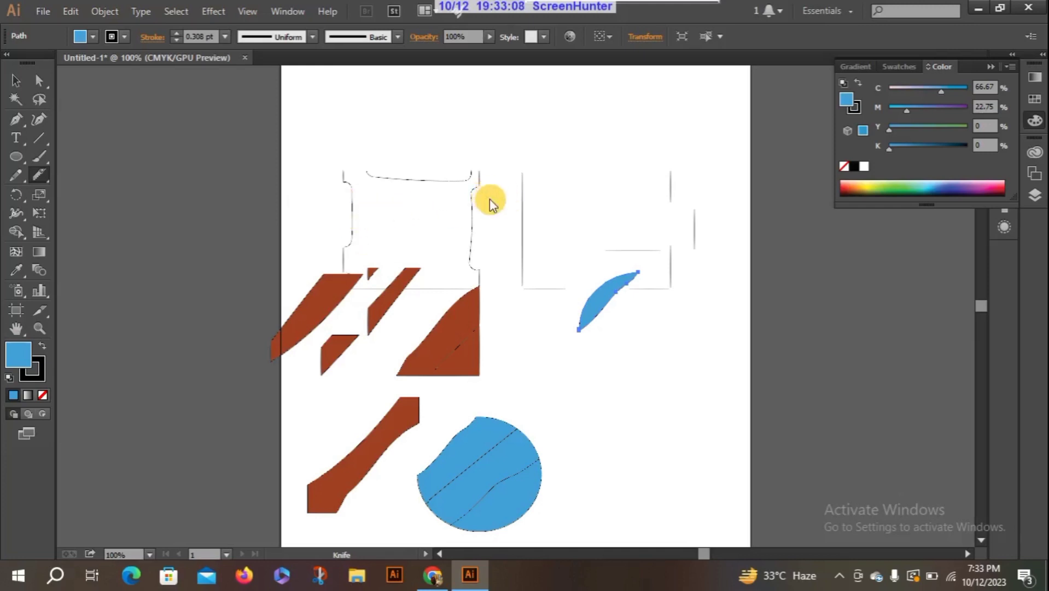
mouse_move(345, 230)
mouse_down()
mouse_move(530, 235)
mouse_move(525, 227)
mouse_up()
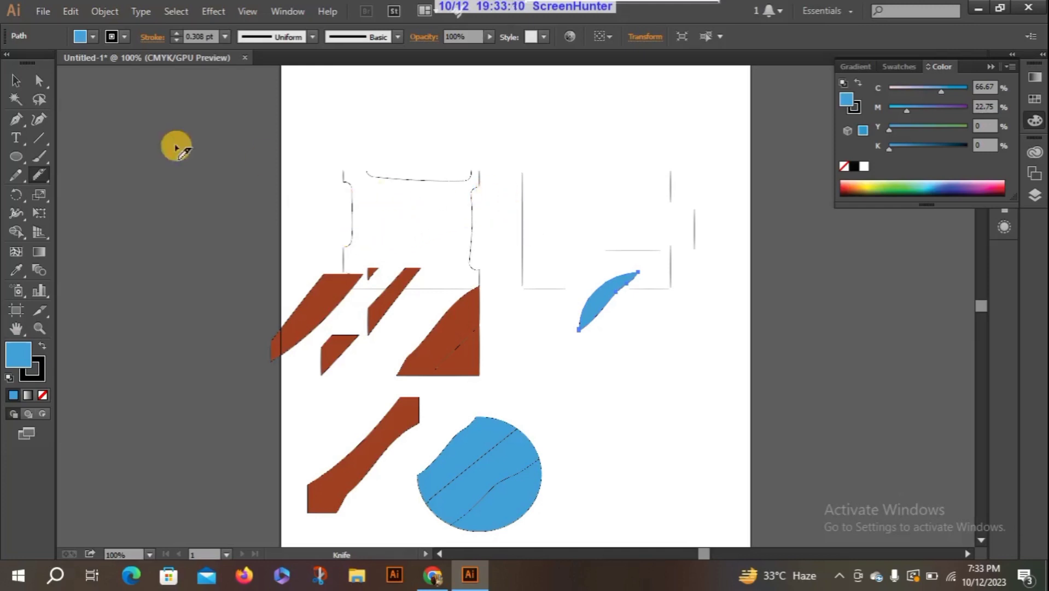
Select the white outlined shape and slice it with one horizontal Knife cut through its upper part
click(16, 81)
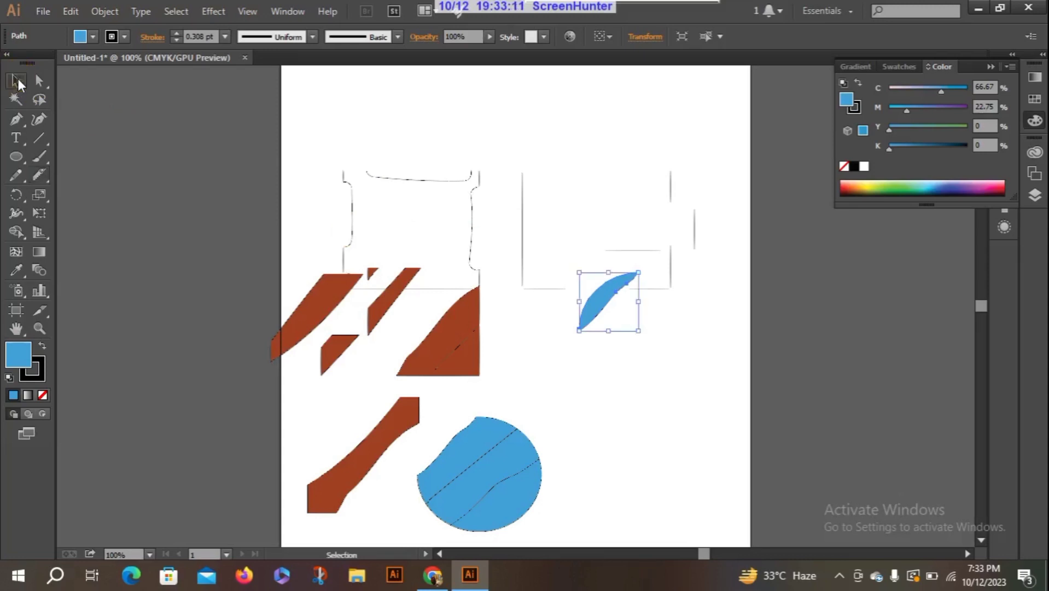
click(390, 178)
click(47, 171)
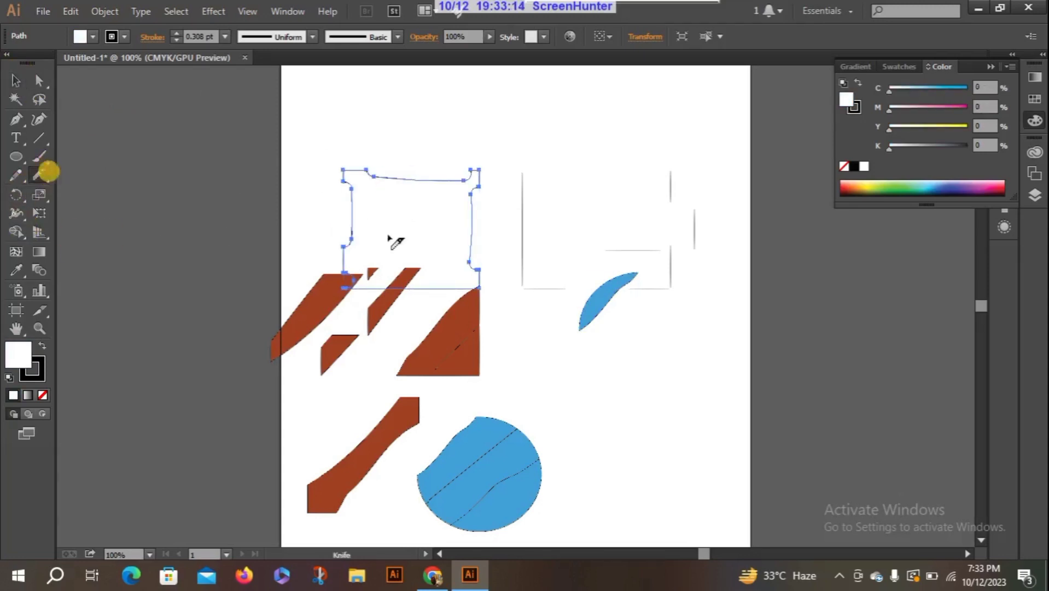
drag(322, 206, 504, 207)
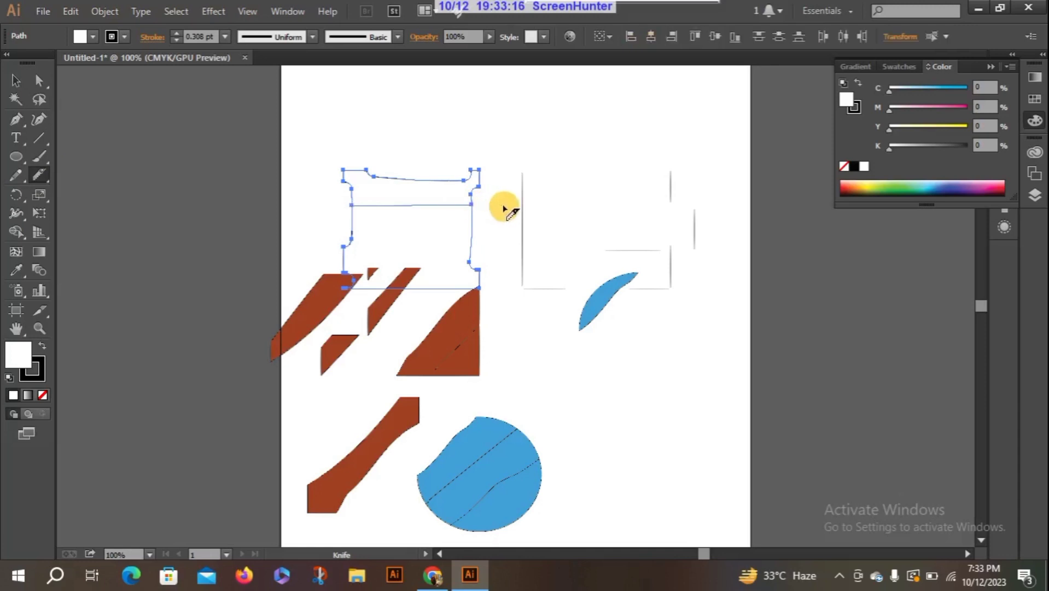
Separate the two pieces of the white shape, moving the upper one to the artboard's top and the lower one up and left
click(16, 80)
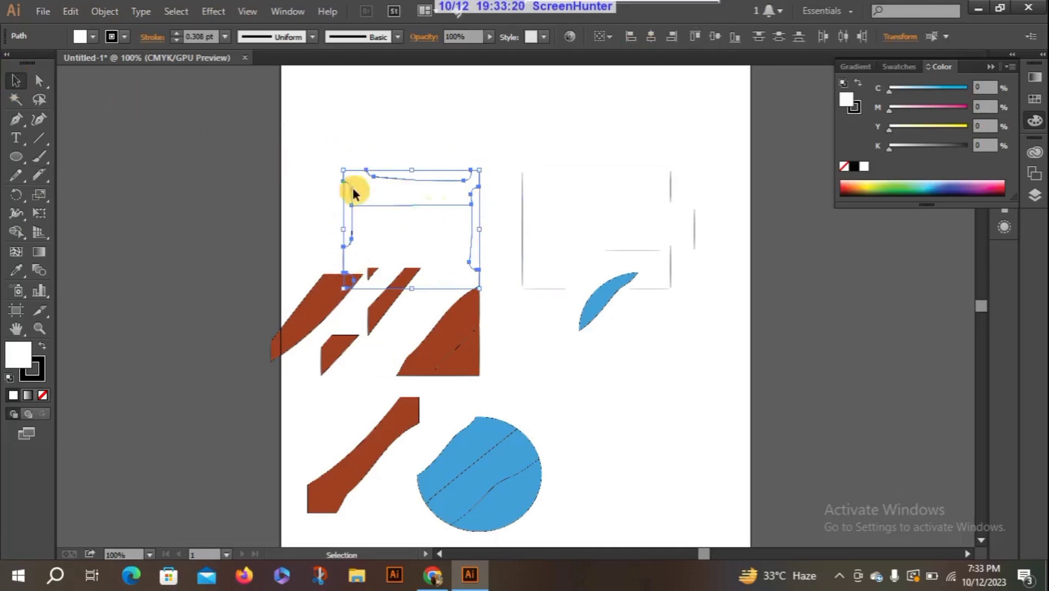
drag(421, 202, 404, 113)
click(314, 197)
click(415, 226)
drag(396, 271, 364, 209)
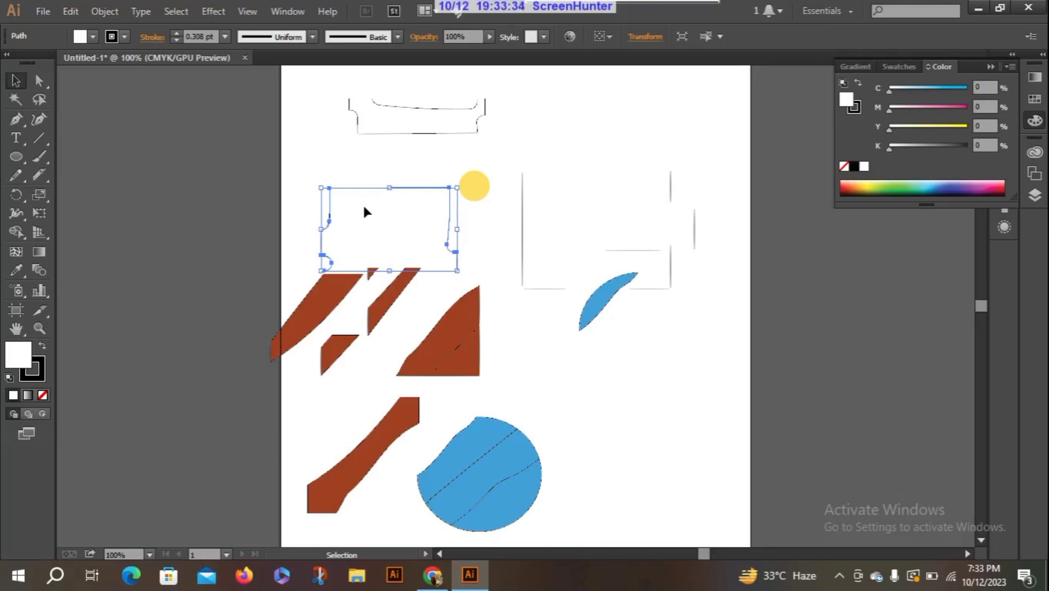
click(365, 208)
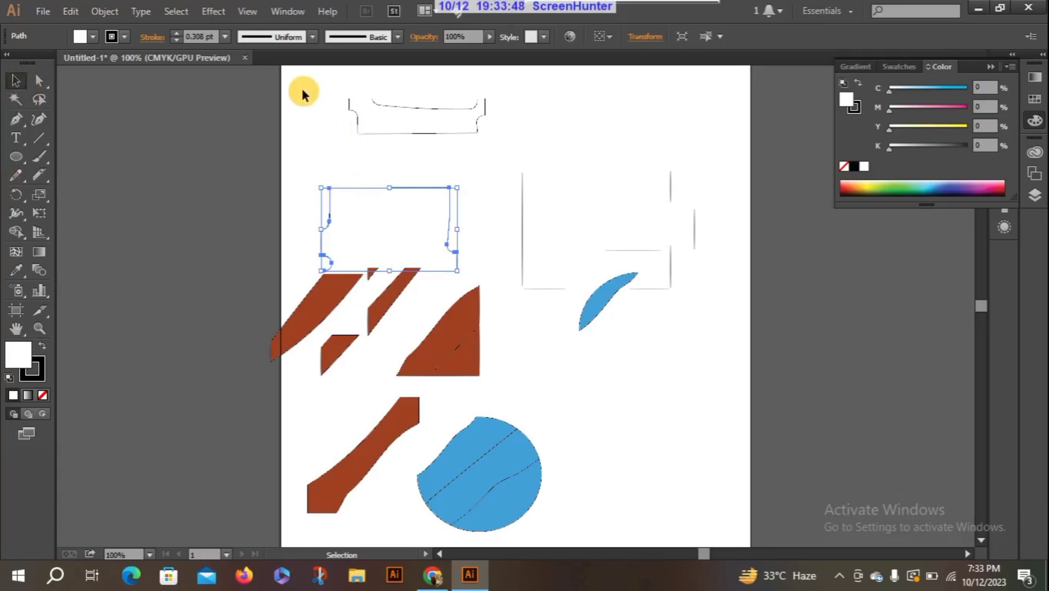
Delete all the artwork from the artboard, including the leftover vertical line segment near its right edge
drag(300, 90, 685, 489)
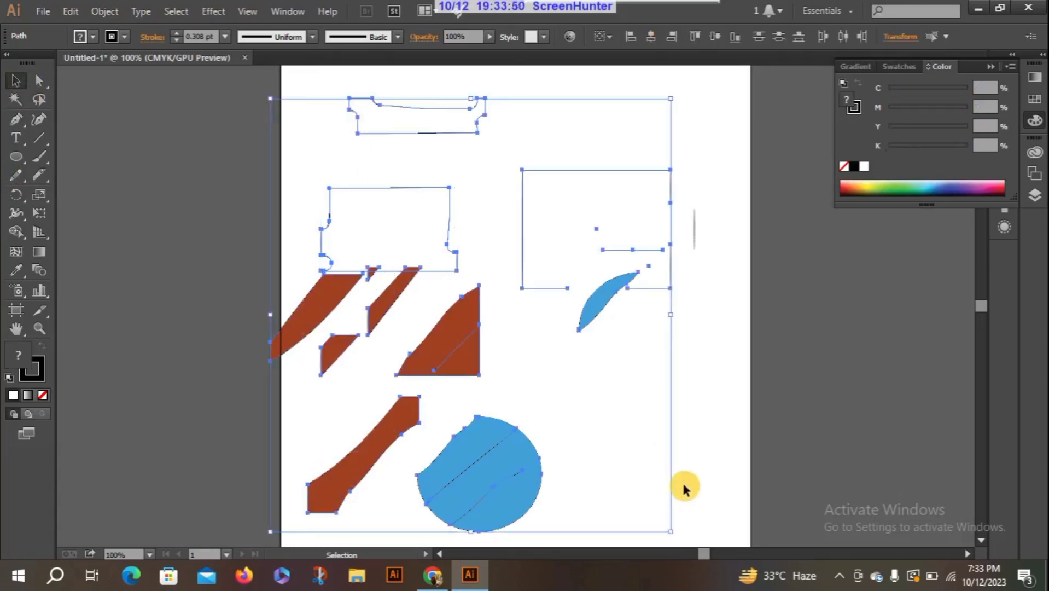
key(Delete)
drag(658, 182, 762, 327)
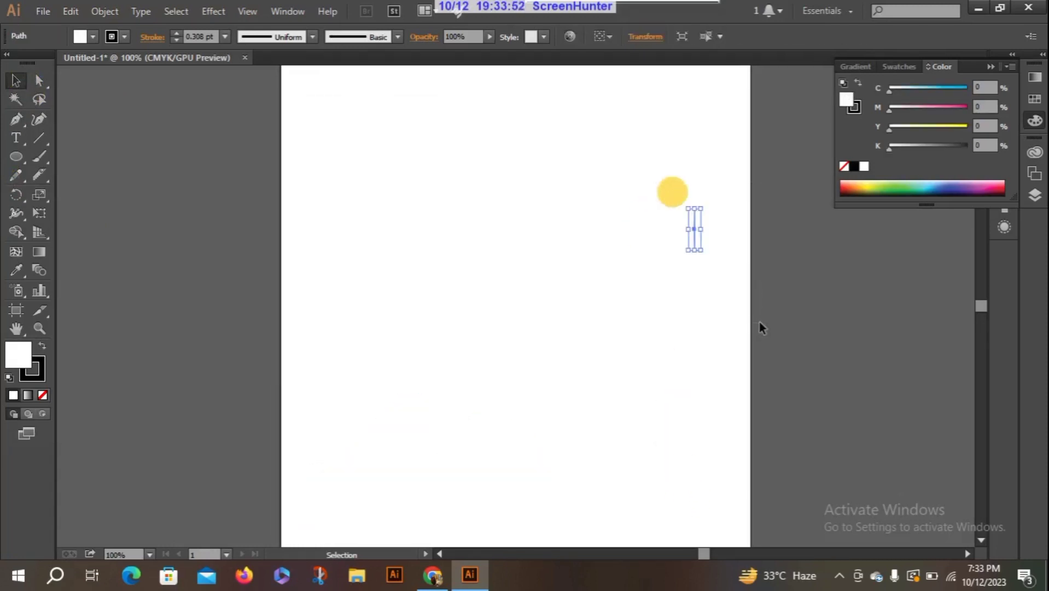
click(760, 326)
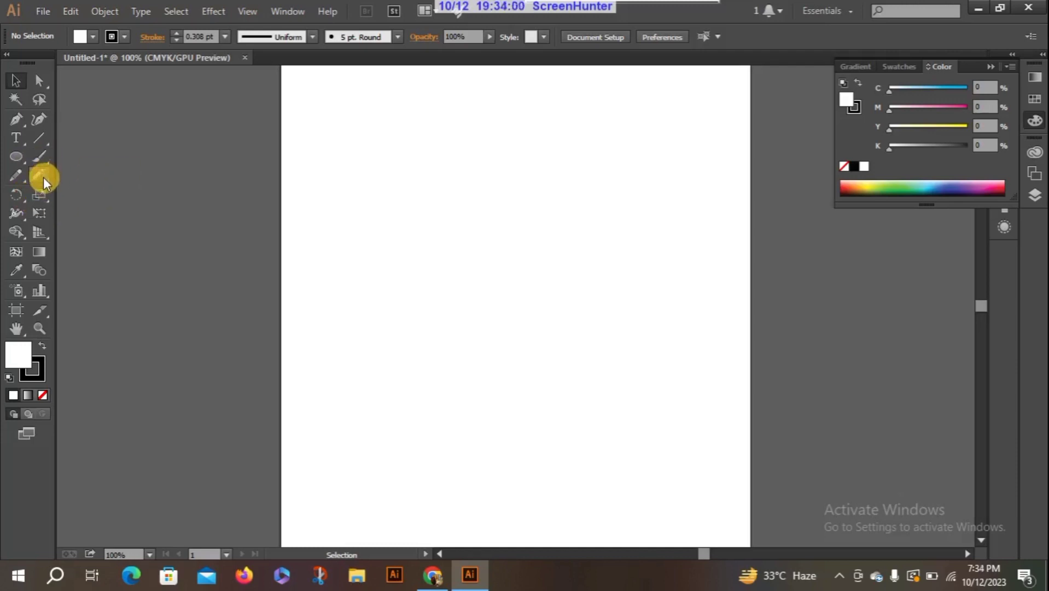
Draw a rectangle about 182 × 162 pt in the upper middle of the artboard
mouse_move(41, 173)
mouse_down()
mouse_move(77, 187)
mouse_move(73, 171)
mouse_up()
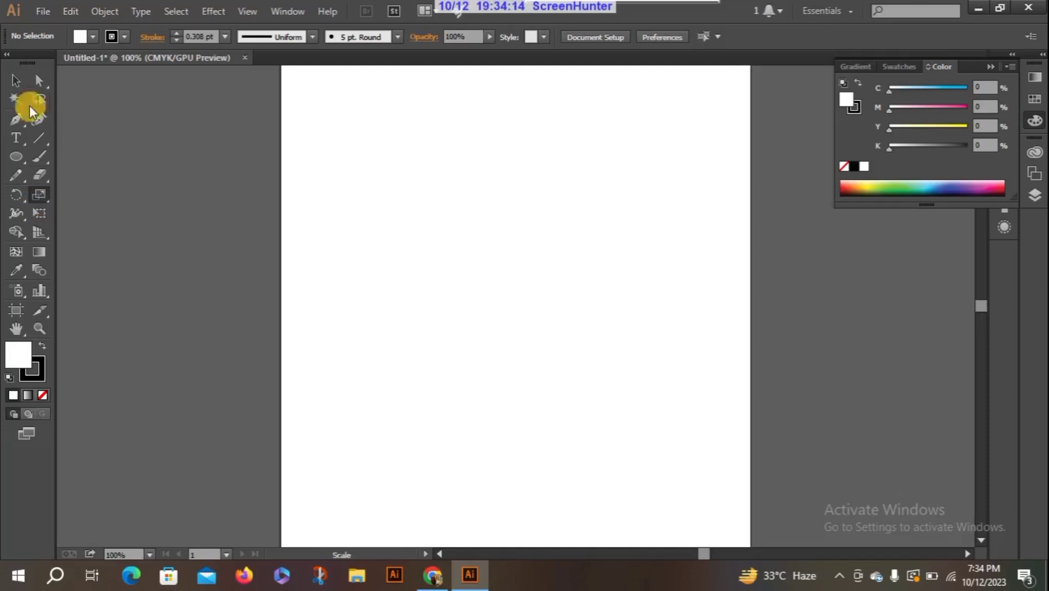
click(16, 157)
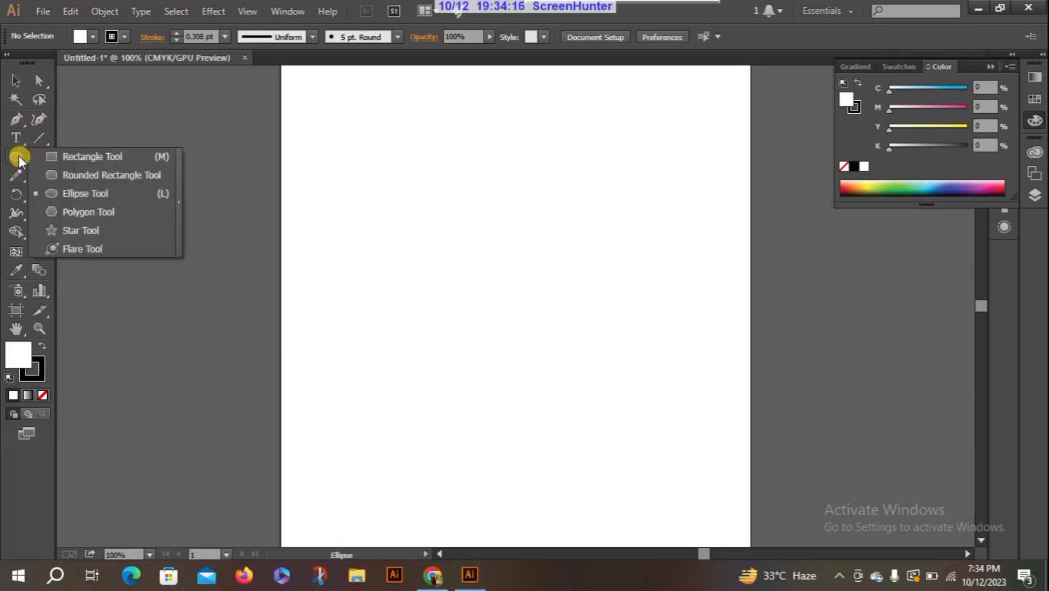
click(81, 159)
mouse_move(389, 171)
mouse_down()
mouse_move(503, 317)
mouse_move(529, 296)
mouse_up()
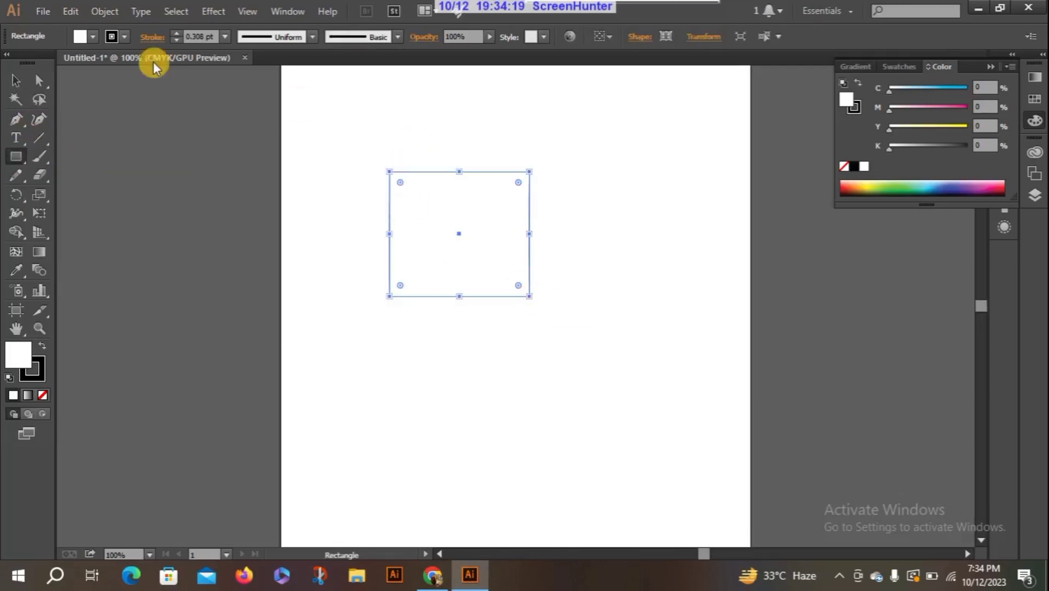
Rotate the rectangle clear of its upright position, scale it larger and smaller by its lowest corner, and remove it
click(15, 81)
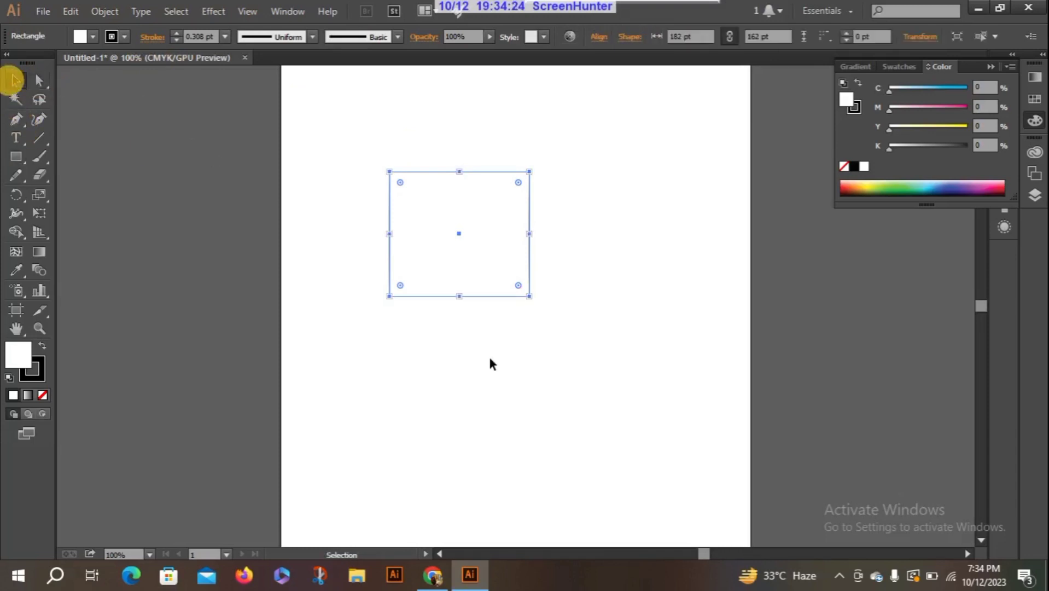
drag(534, 299, 566, 214)
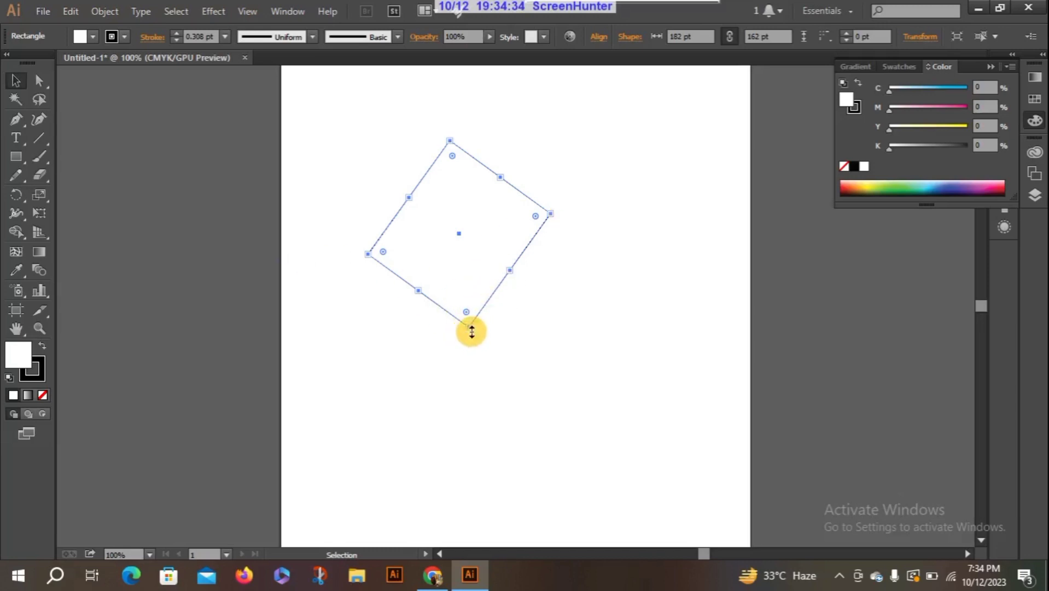
drag(470, 330, 475, 414)
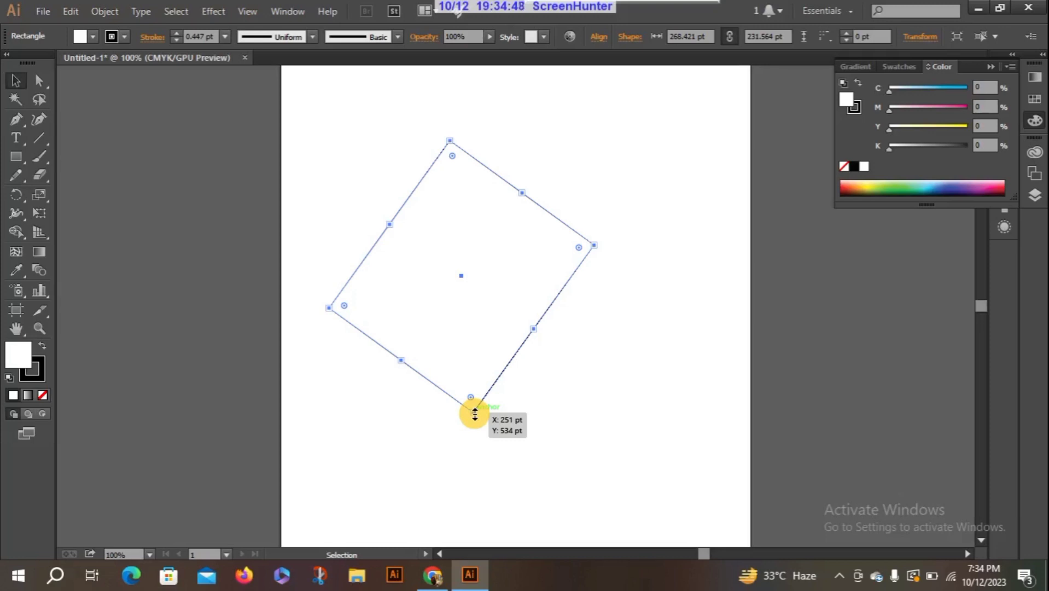
drag(475, 415, 475, 335)
click(475, 335)
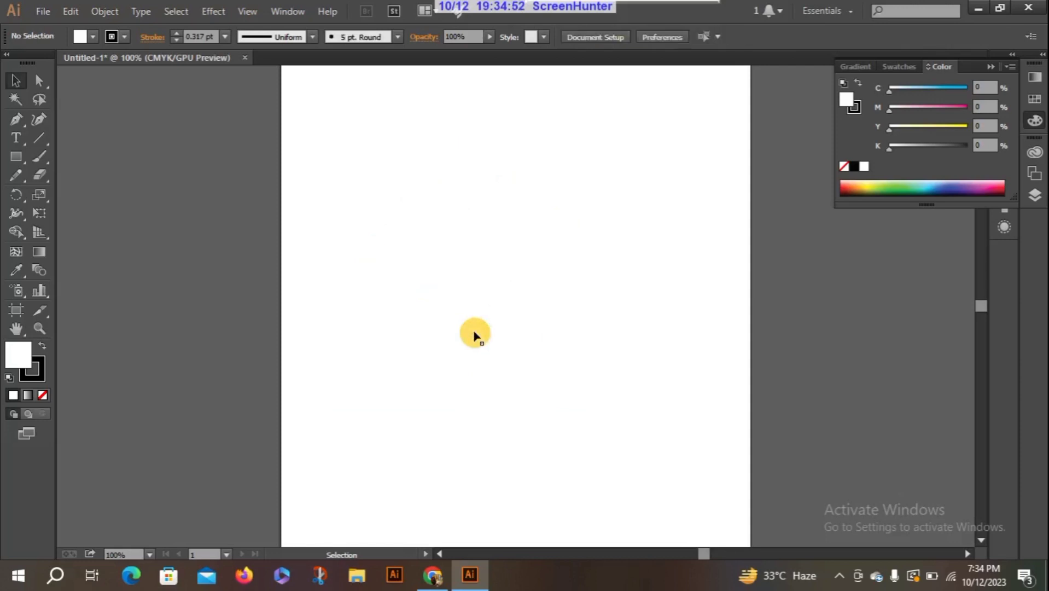
Draw a new rectangle about 186 × 147 pt and stretch its height to about 152 pt
click(19, 157)
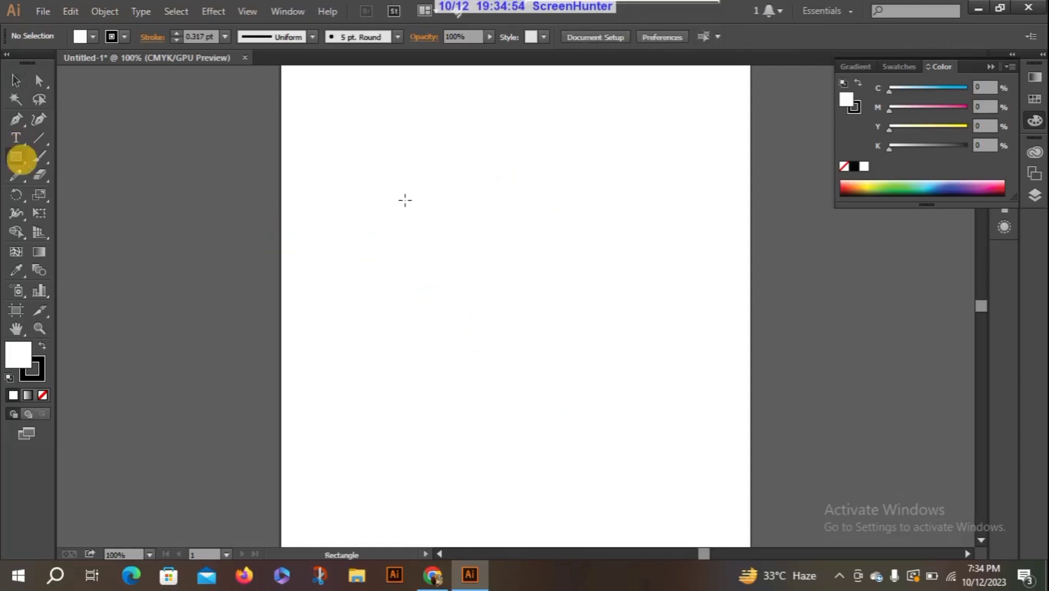
drag(406, 200, 548, 313)
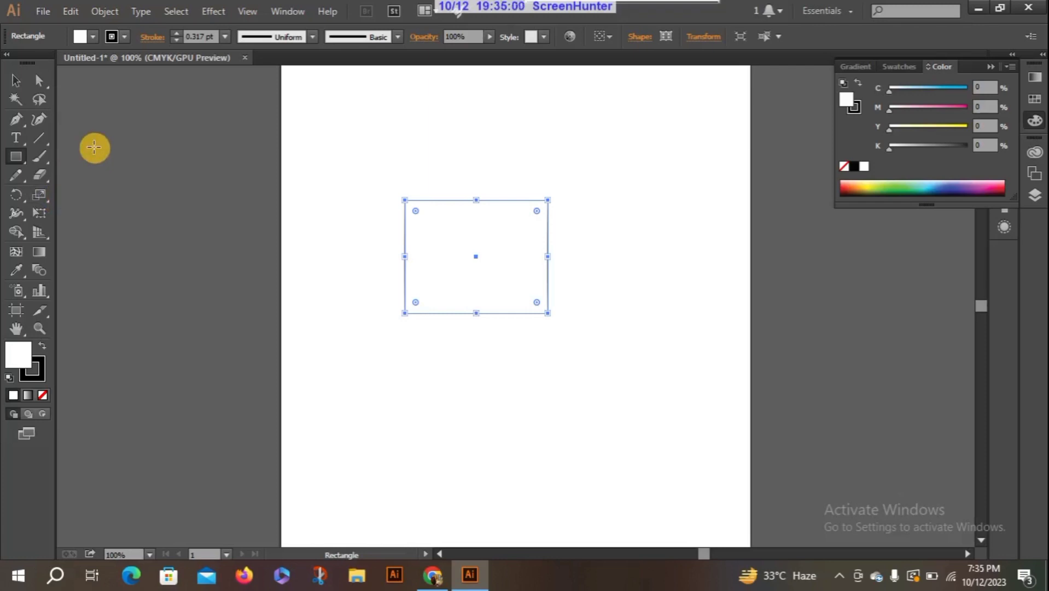
click(38, 197)
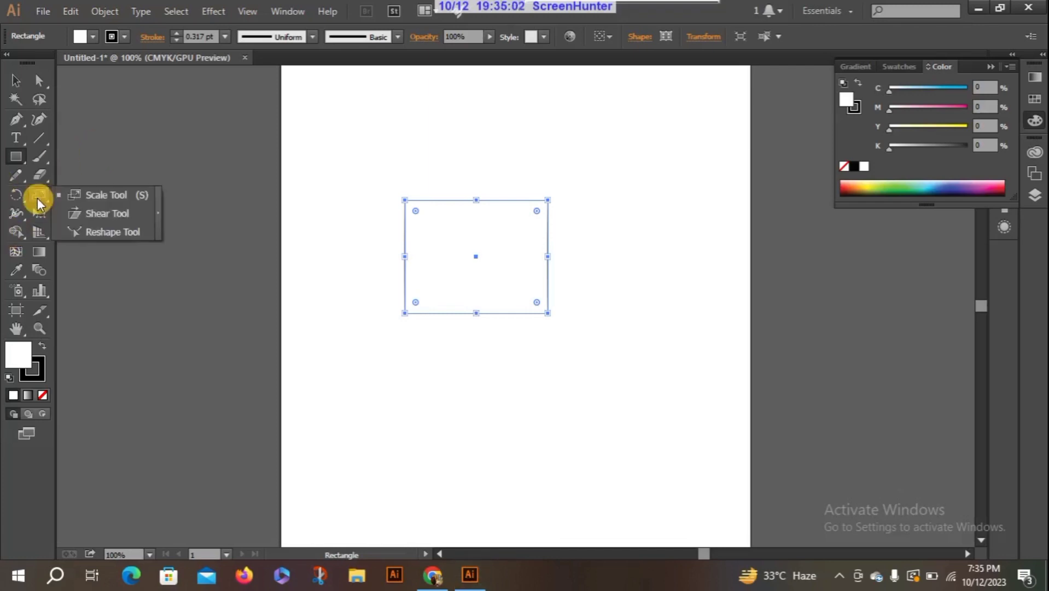
click(94, 194)
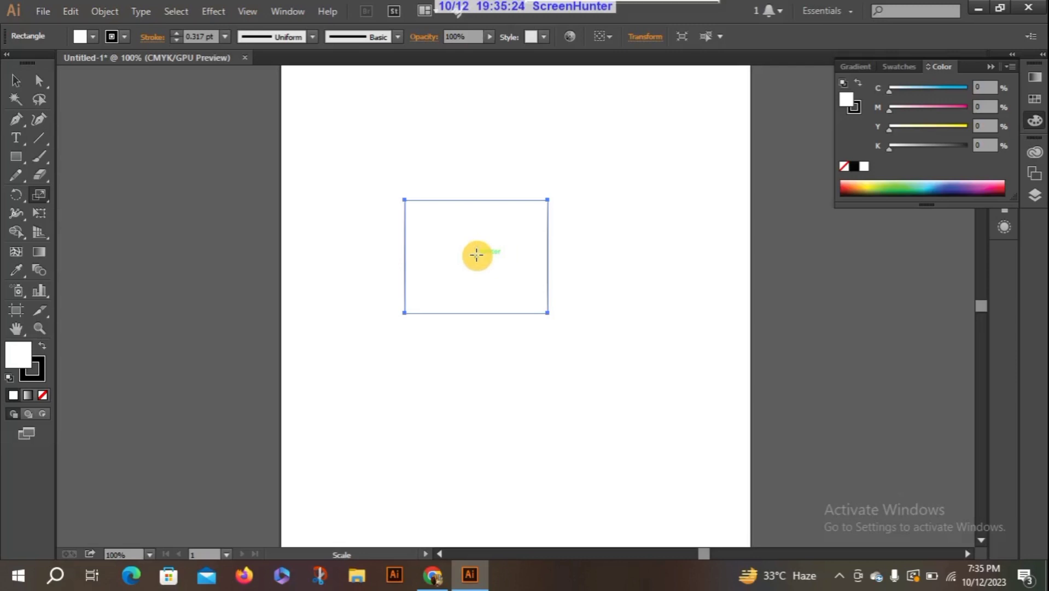
click(12, 82)
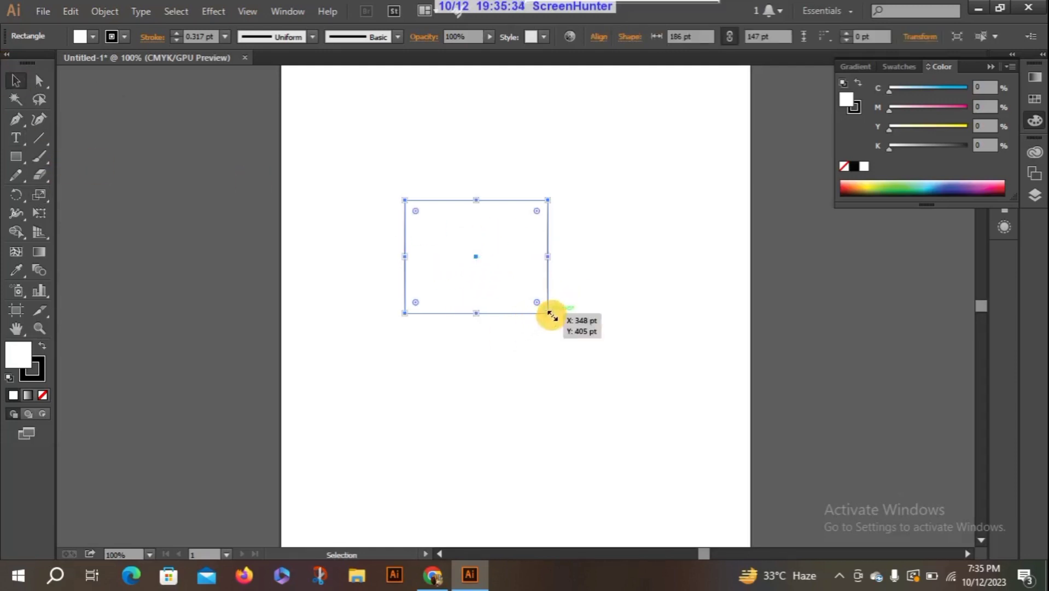
mouse_move(548, 313)
mouse_down()
mouse_move(614, 394)
mouse_move(508, 269)
mouse_move(622, 375)
mouse_move(541, 302)
mouse_move(549, 318)
mouse_up()
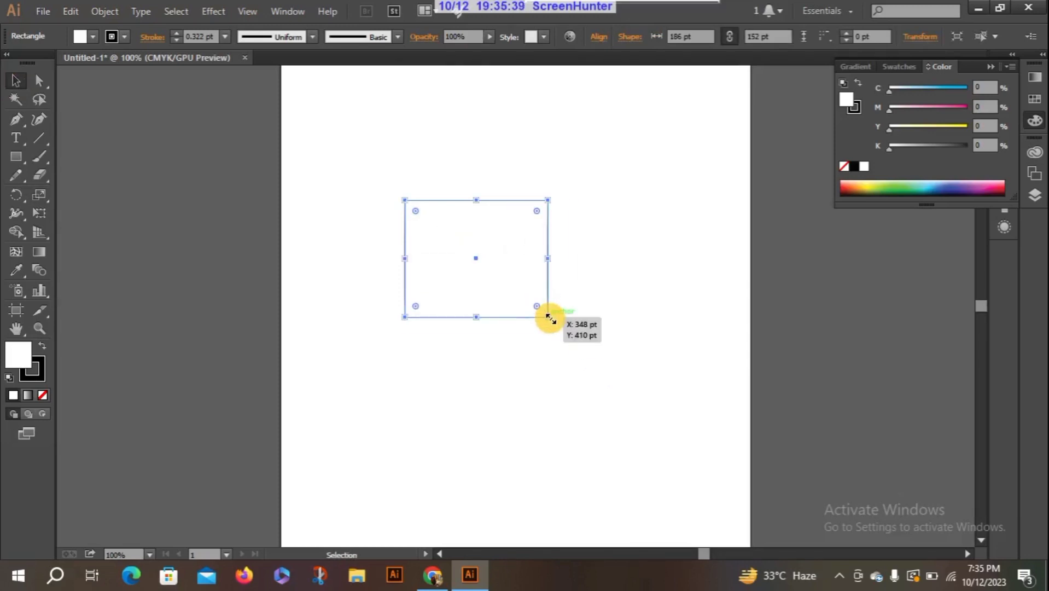
Enlarge the rectangle about its centre to roughly one and a half times its size with the Scale tool
click(39, 195)
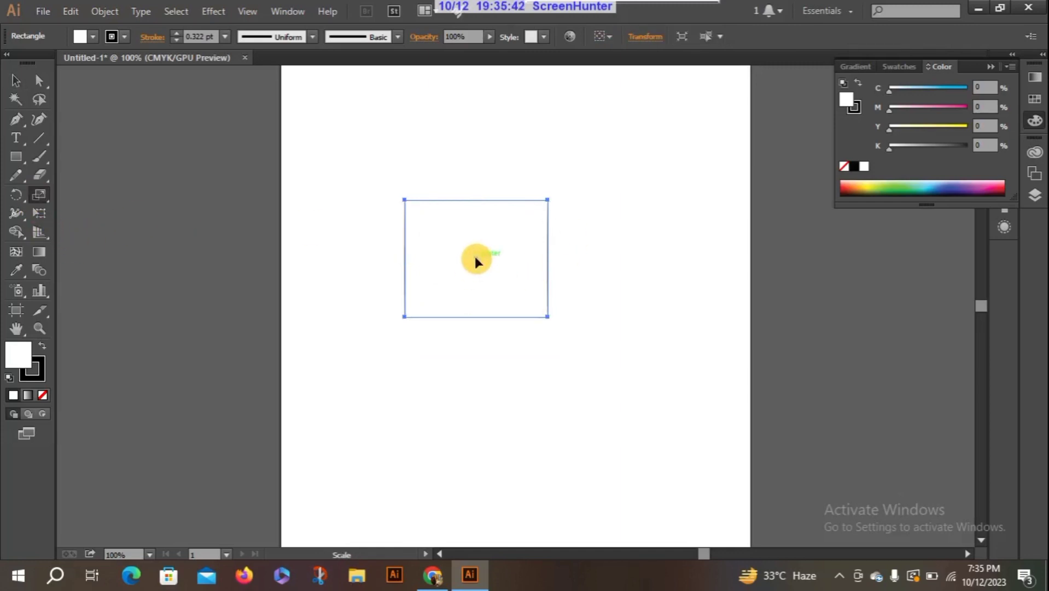
mouse_move(545, 316)
mouse_down()
mouse_move(516, 292)
mouse_move(600, 369)
mouse_move(588, 414)
mouse_move(505, 378)
mouse_move(678, 525)
mouse_move(533, 336)
mouse_move(613, 371)
mouse_move(493, 295)
mouse_move(606, 377)
mouse_move(503, 309)
mouse_move(580, 381)
mouse_move(570, 376)
mouse_move(472, 301)
mouse_move(570, 379)
mouse_move(522, 361)
mouse_move(556, 390)
mouse_move(402, 394)
mouse_move(517, 420)
mouse_move(410, 375)
mouse_move(571, 427)
mouse_move(506, 316)
mouse_move(636, 368)
mouse_move(520, 310)
mouse_move(581, 371)
mouse_move(610, 420)
mouse_move(480, 314)
mouse_move(572, 403)
mouse_move(481, 332)
mouse_move(607, 423)
mouse_move(558, 361)
mouse_move(642, 464)
mouse_move(465, 317)
mouse_move(542, 403)
mouse_move(639, 444)
mouse_move(555, 377)
mouse_move(545, 301)
mouse_move(522, 293)
mouse_move(583, 357)
mouse_up()
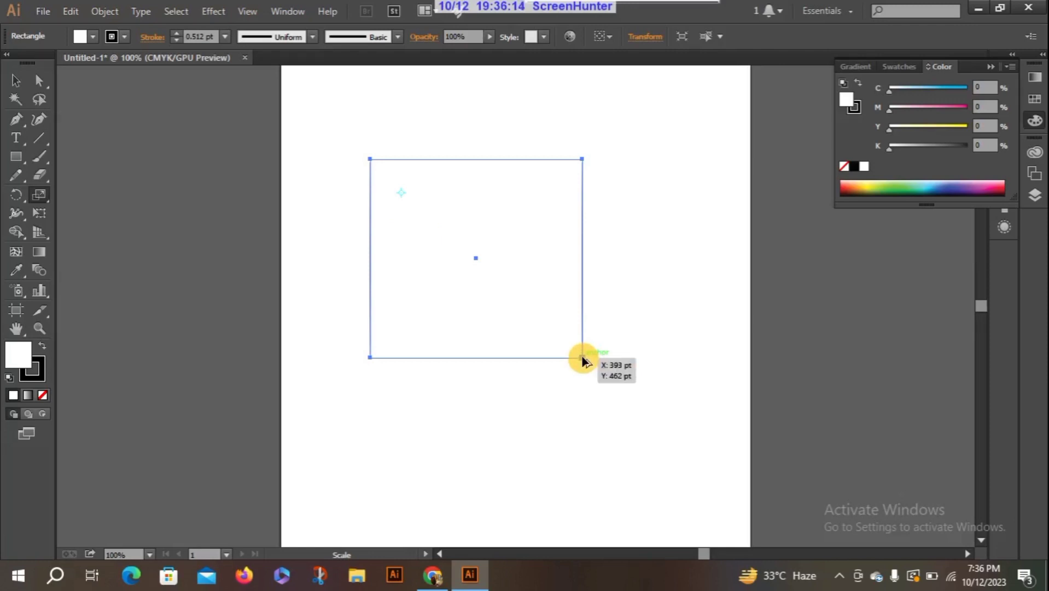
Create a smaller scaled copy from a reference point inside the rectangle's upper-left corner and repeat the transformation once
drag(581, 356, 554, 335)
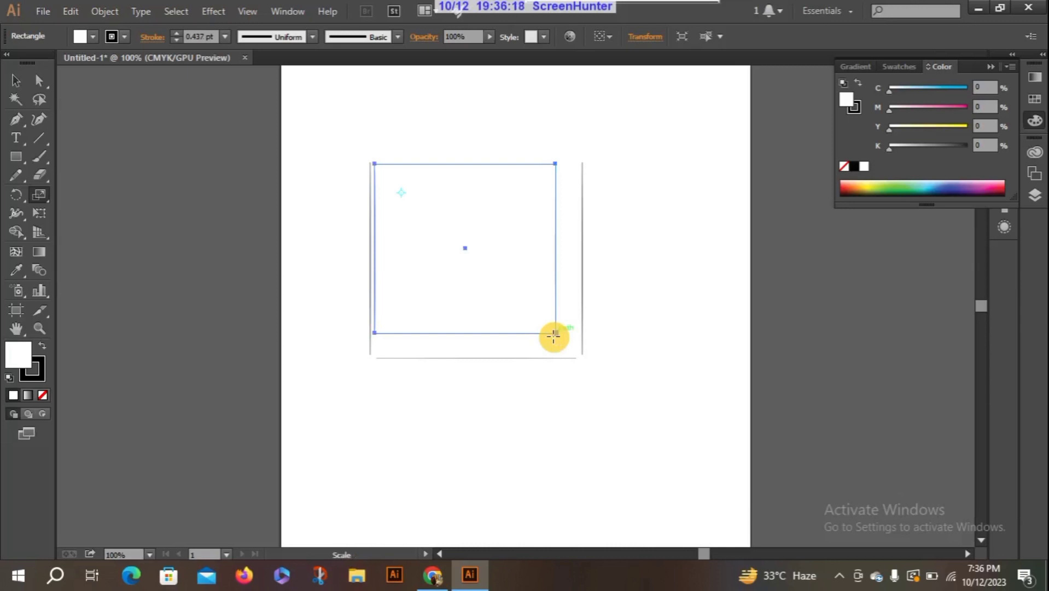
key(ctrl+d)
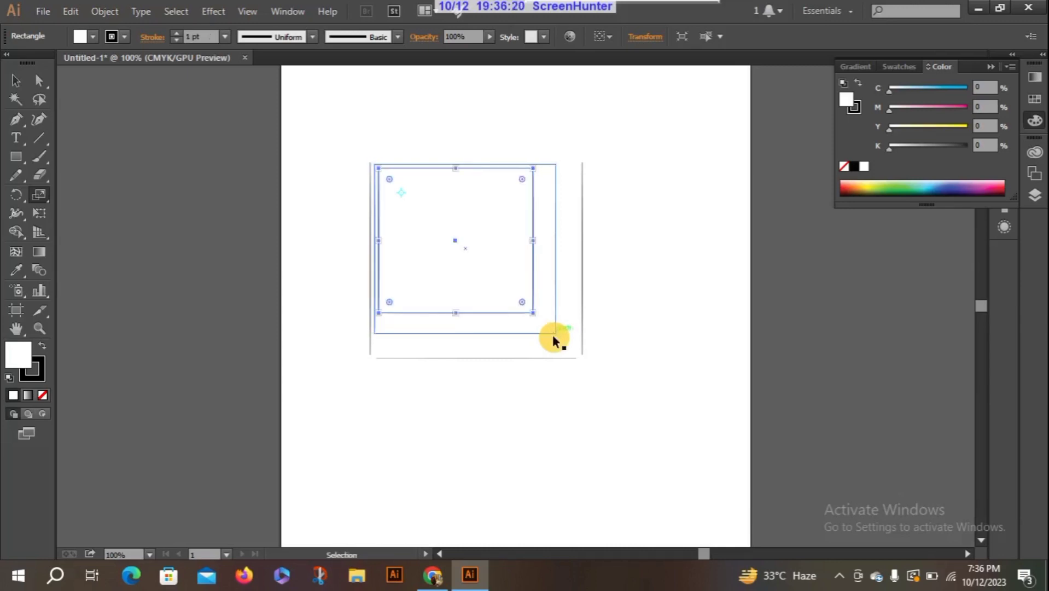
Repeat the last scaling transformation six more times to nest ever smaller rectangle copies
key(ctrl+d)
key(ctrl+d)
key(ctrl+d)
key(ctrl+d)
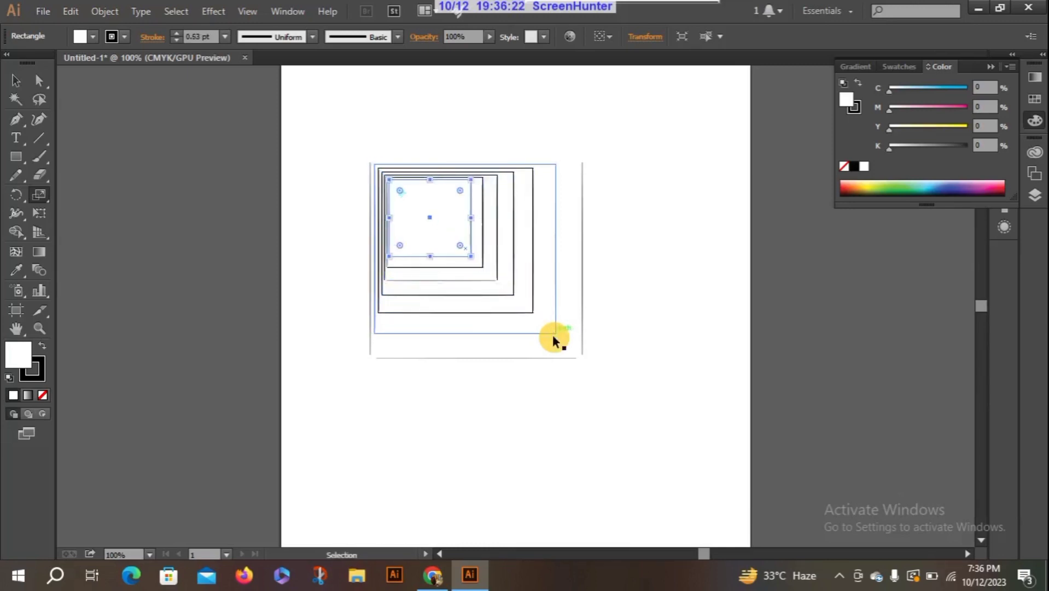
key(ctrl+d)
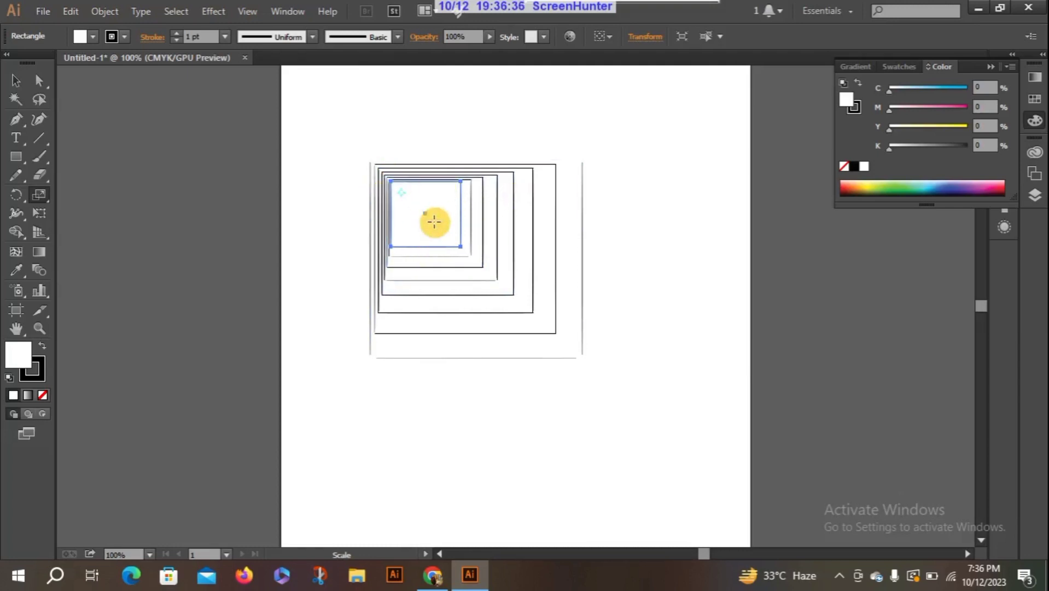
key(ctrl+d)
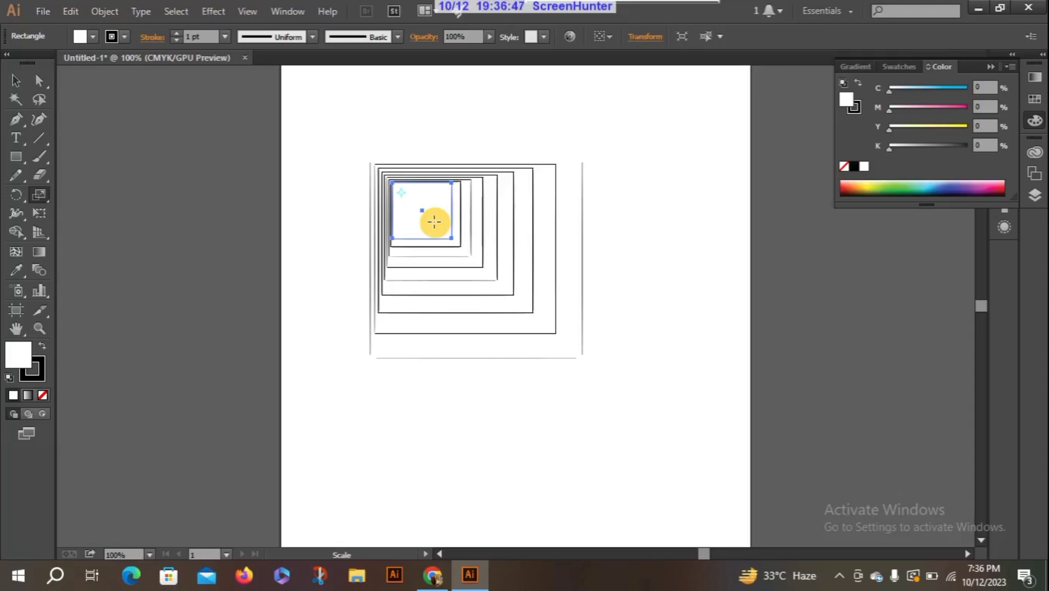
Select all the nested rectangles on the artboard and delete them
click(13, 80)
drag(352, 133, 642, 393)
key(Delete)
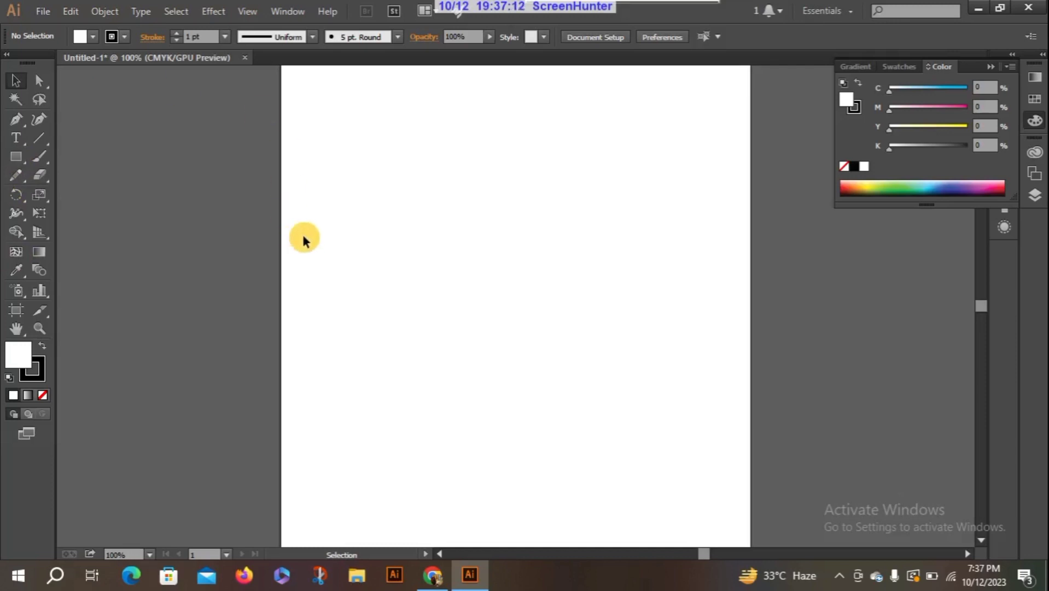
Create a new document using the Web profile
click(39, 16)
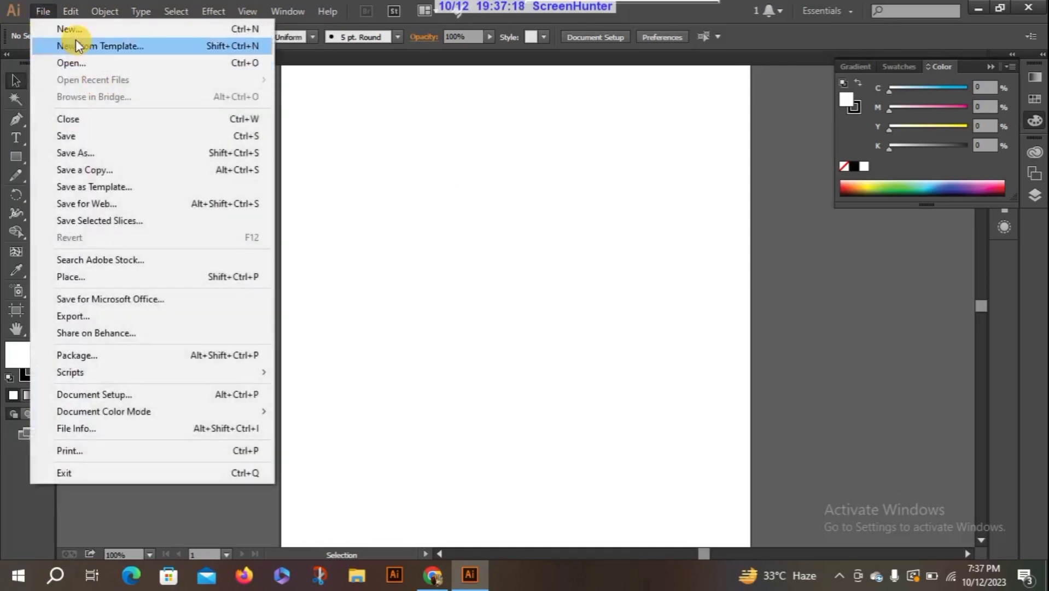
click(75, 31)
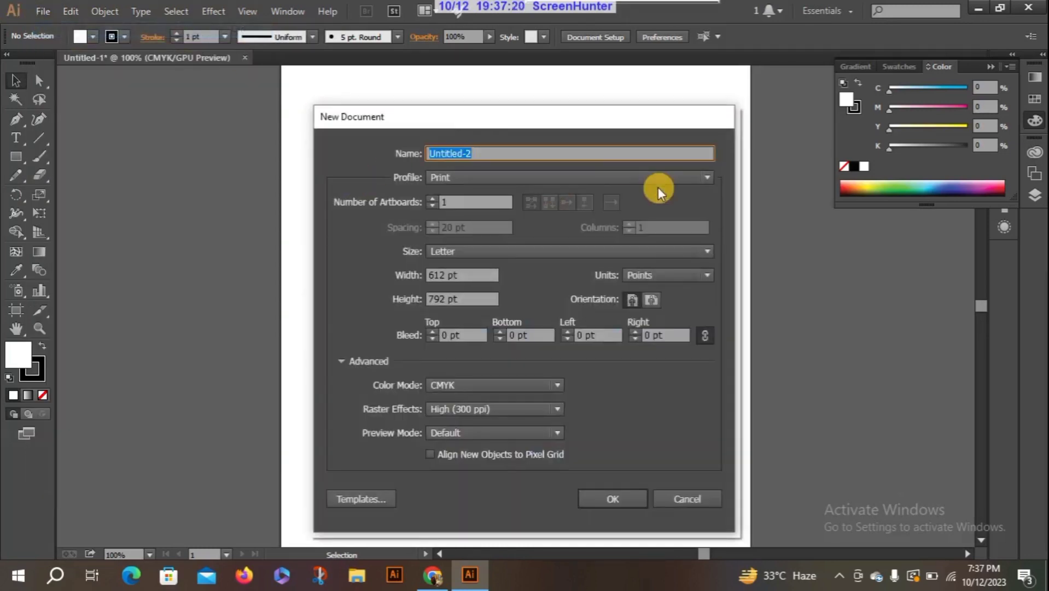
click(676, 177)
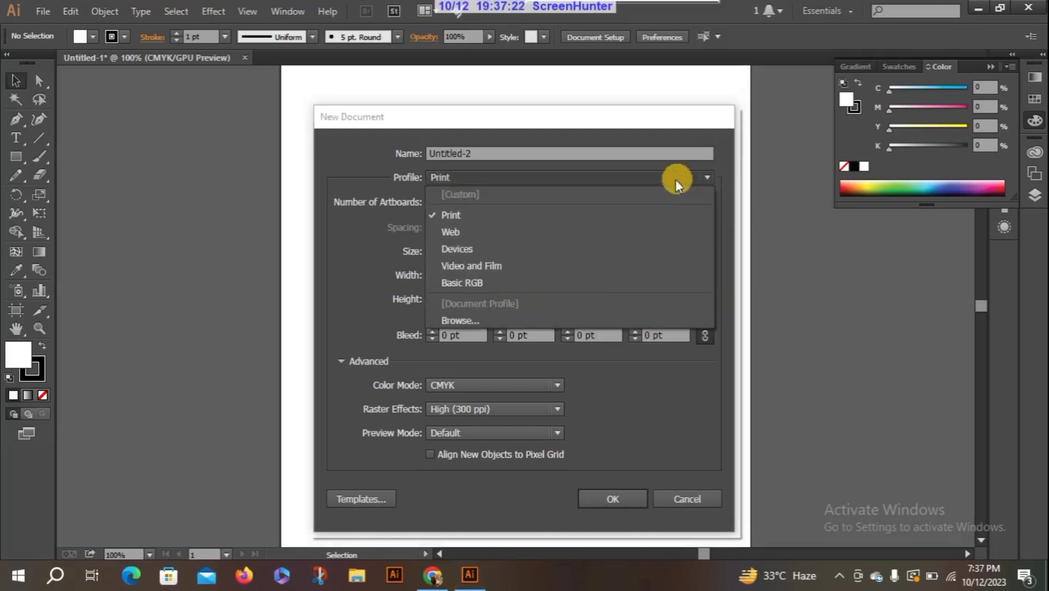
click(569, 225)
click(614, 498)
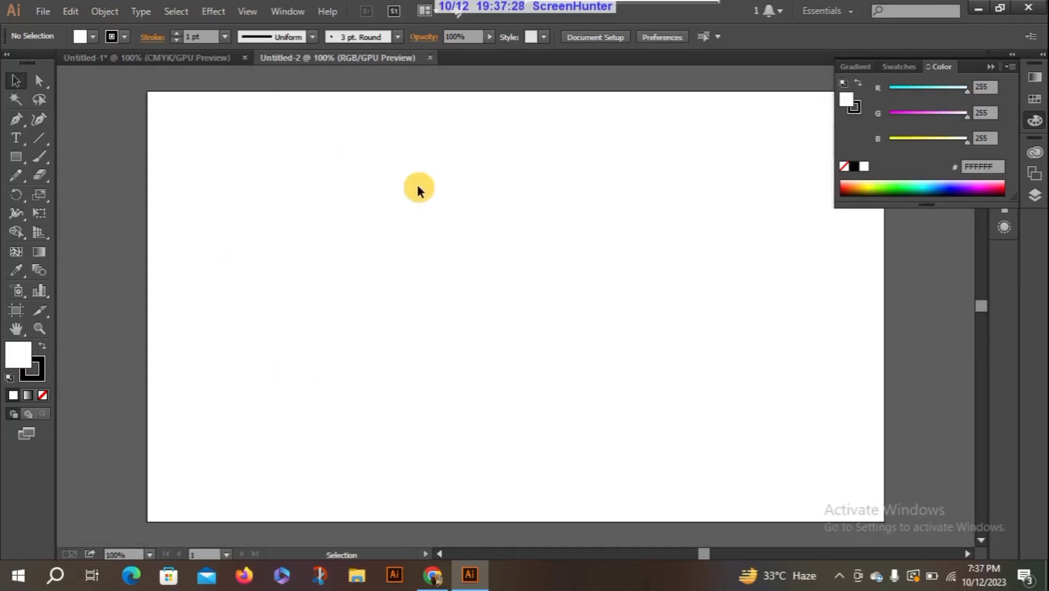
Draw a tall narrow rectangle as a column shaft and cap it with a flat slab about 74 × 24 px
click(16, 158)
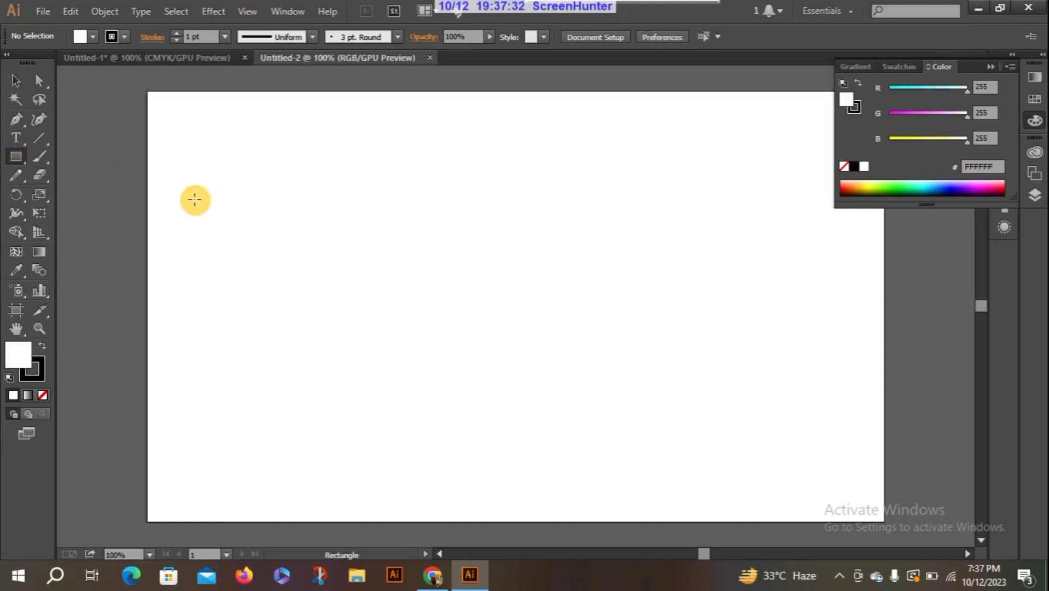
drag(210, 196, 235, 427)
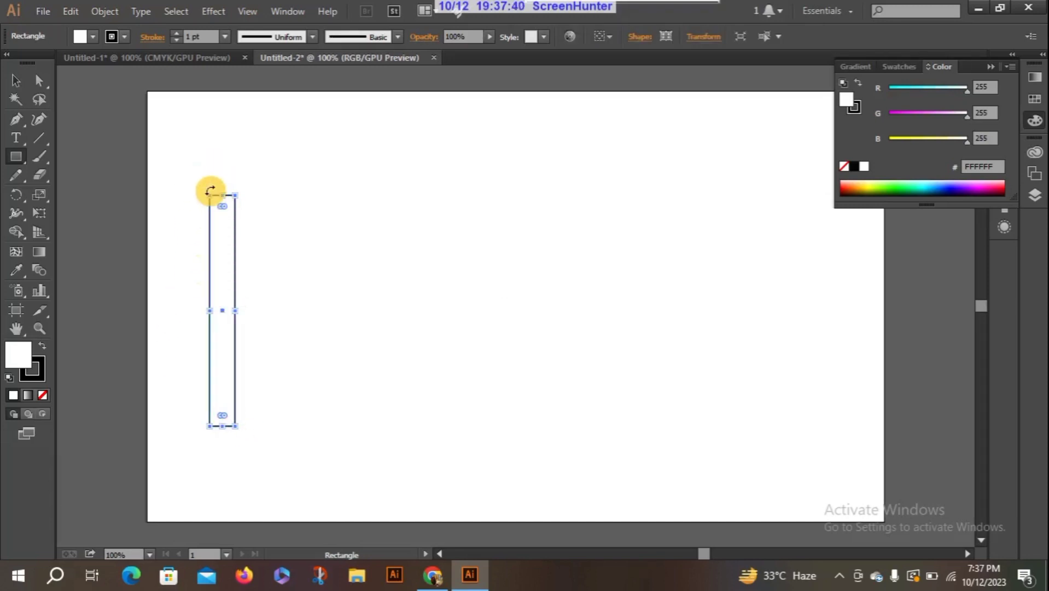
drag(193, 177, 250, 197)
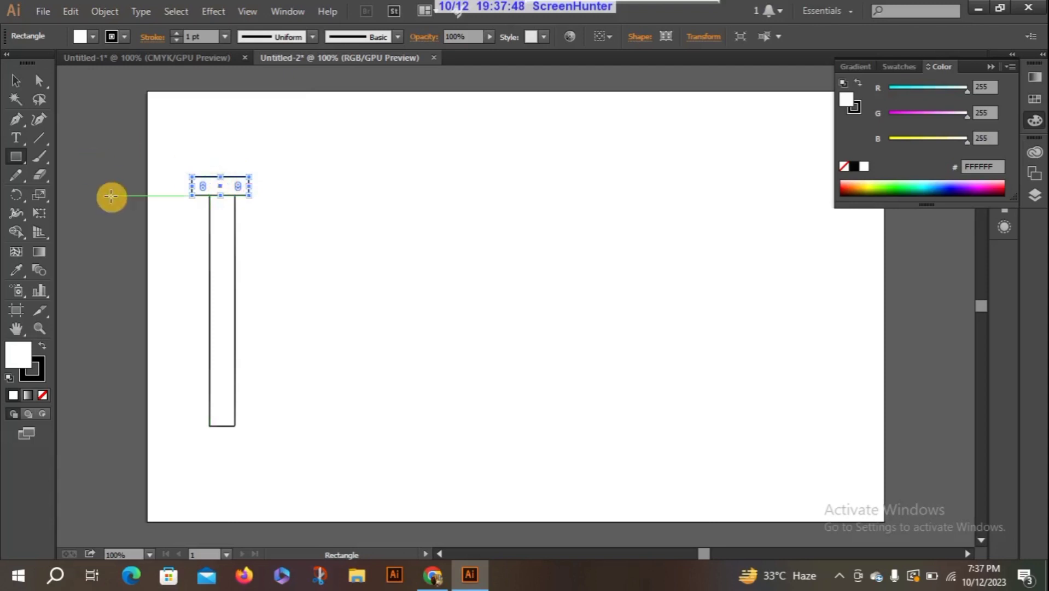
Stack two copies of the slab above it, widened about their centres to 100 px and 122 px, and select the whole column
click(15, 80)
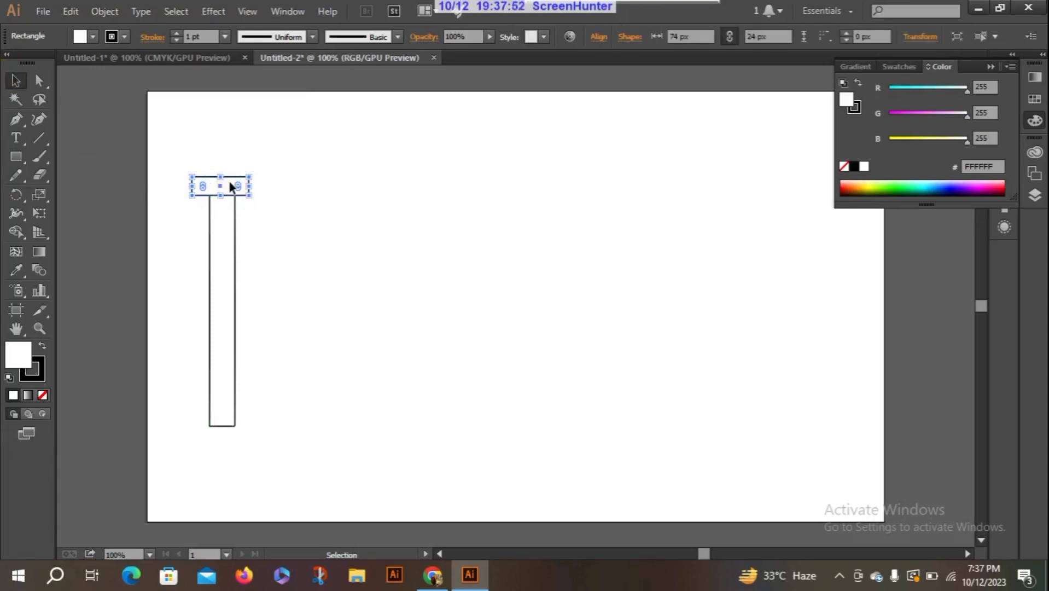
drag(232, 187, 228, 164)
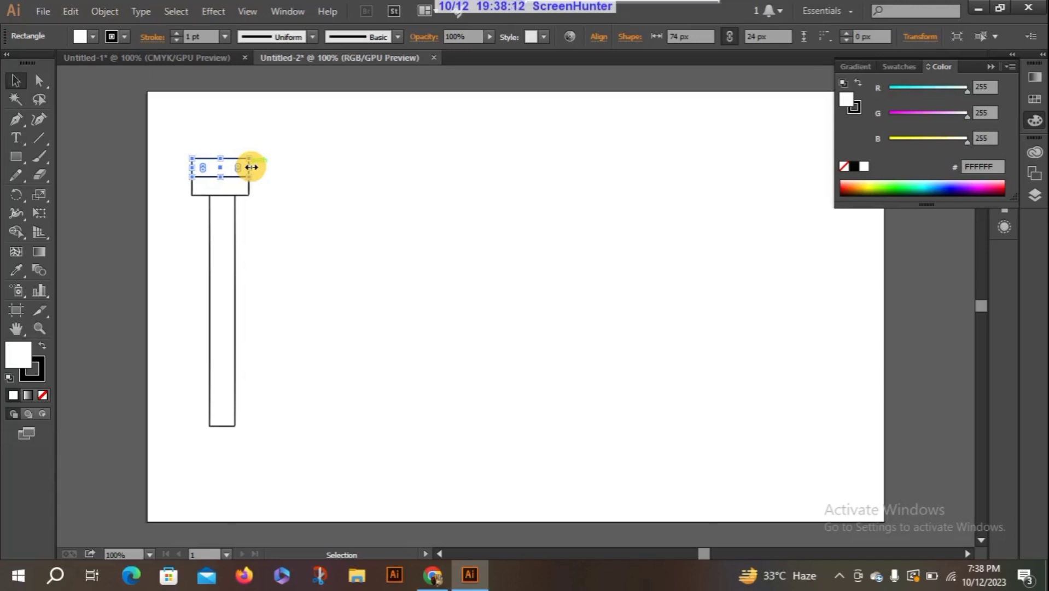
drag(252, 167, 261, 167)
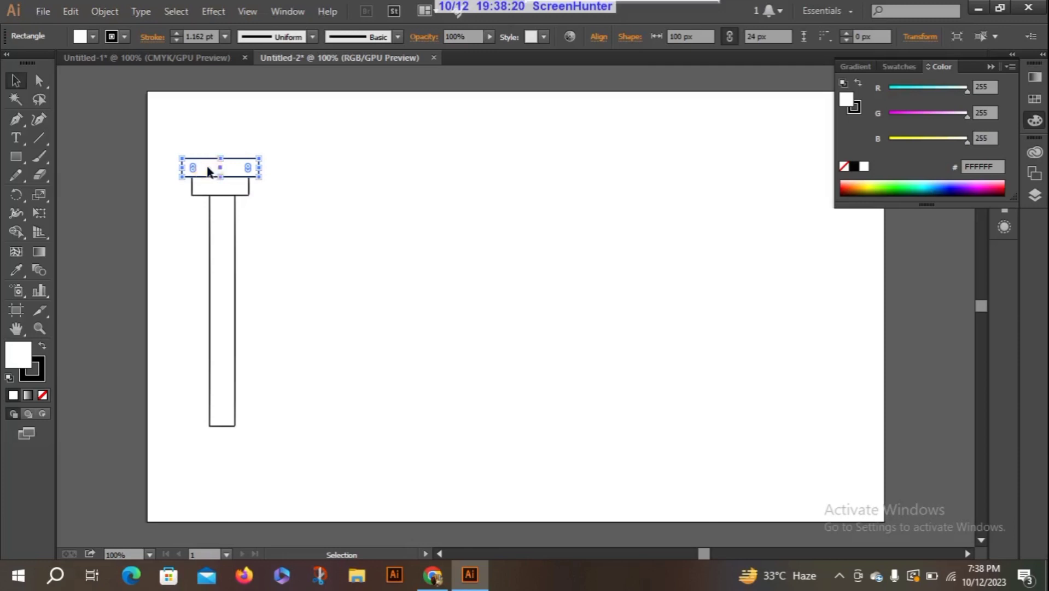
drag(207, 170, 206, 149)
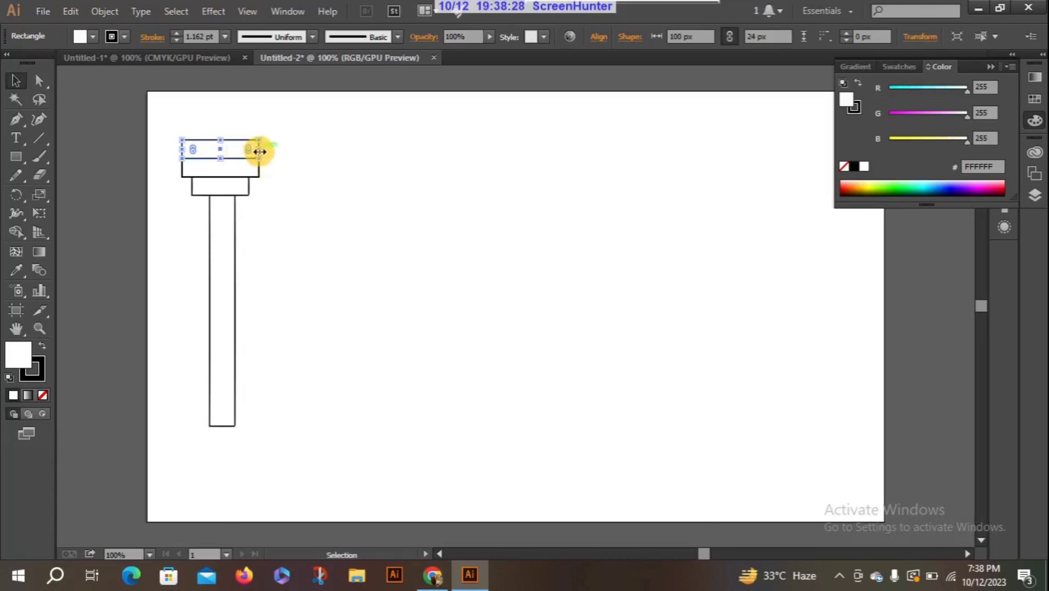
drag(259, 152, 269, 151)
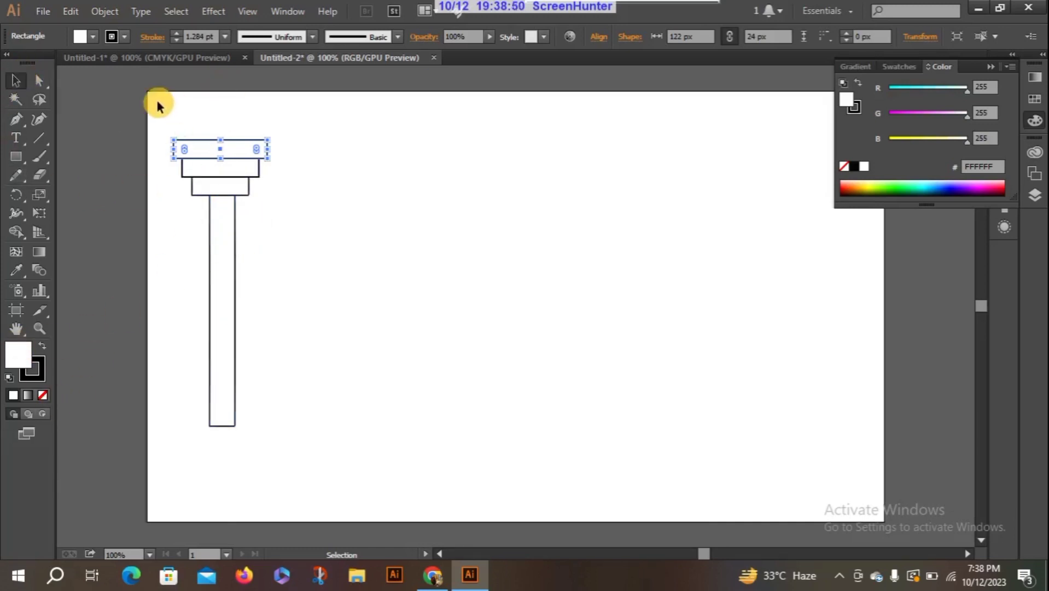
drag(157, 110, 284, 448)
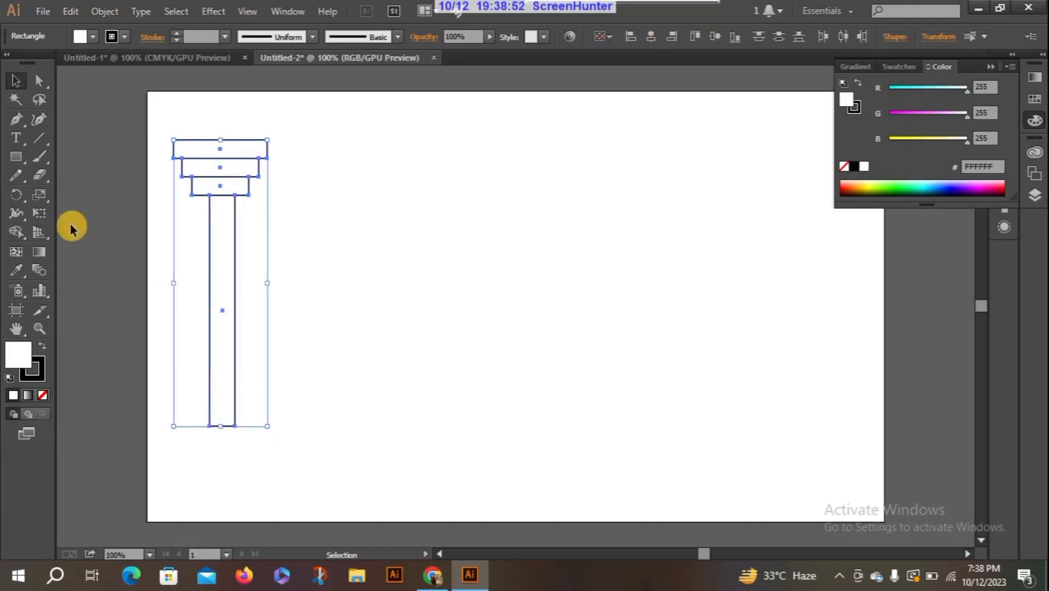
double_click(13, 356)
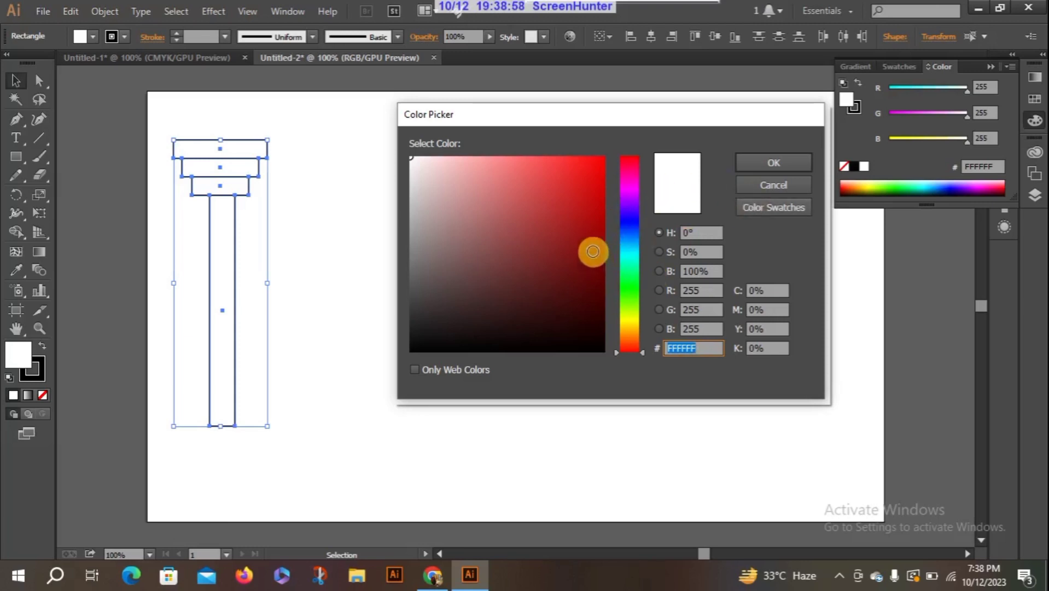
click(557, 211)
mouse_move(583, 188)
mouse_down()
mouse_move(583, 214)
mouse_move(548, 203)
mouse_move(525, 178)
mouse_move(560, 215)
mouse_up()
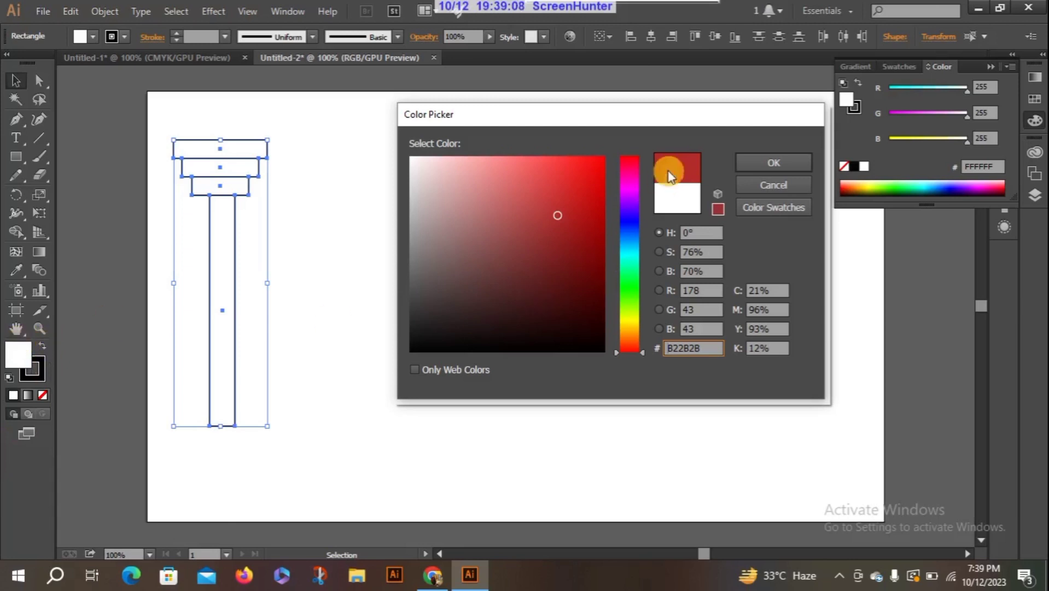
click(769, 185)
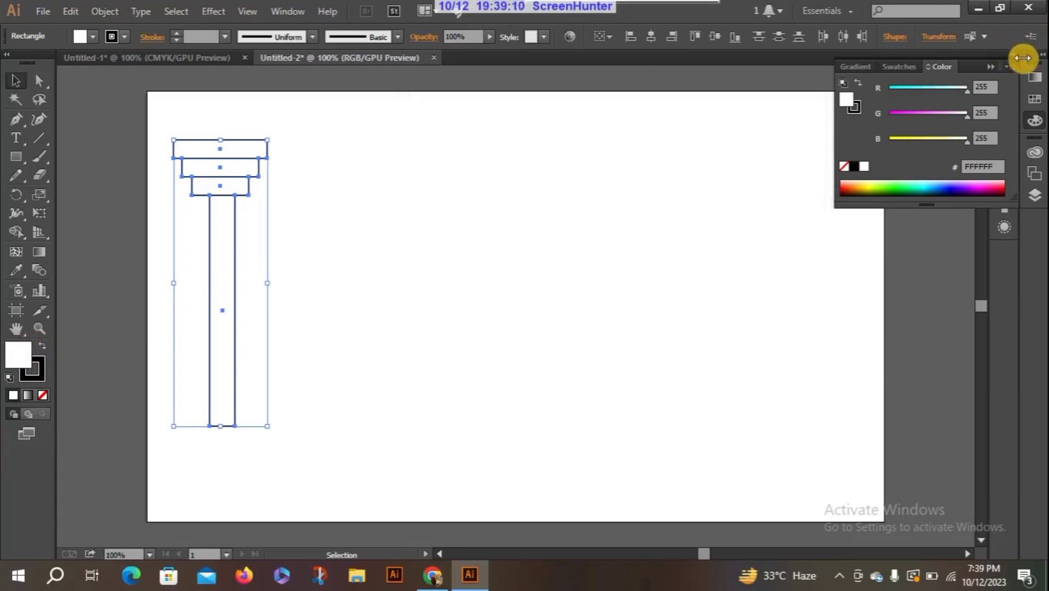
Expand the docked colour controls and fill the column with the medium brown swatch R=166 G=124 B=82
click(1040, 61)
click(1039, 62)
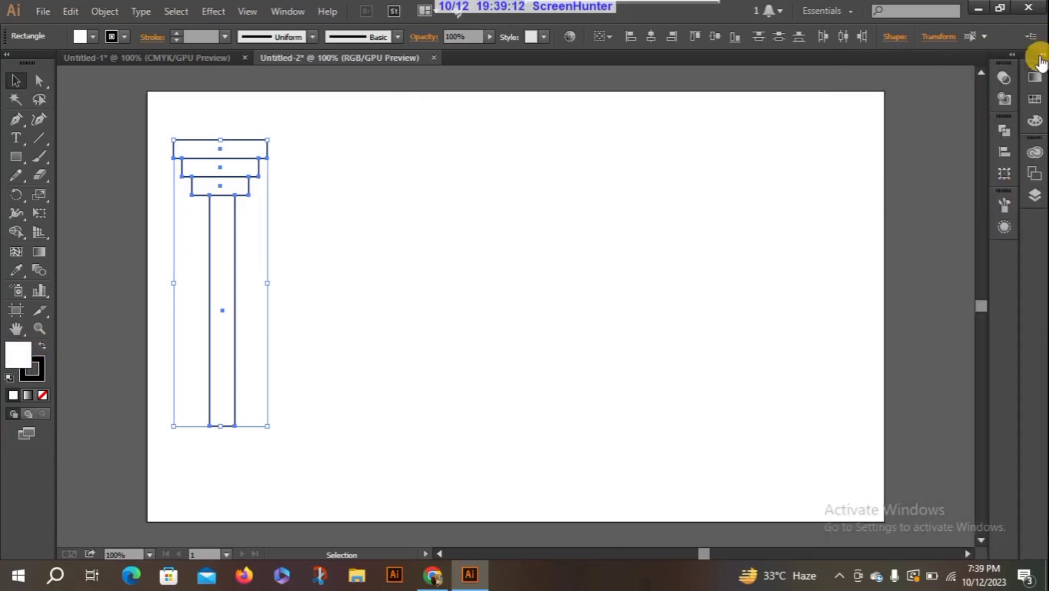
click(1040, 61)
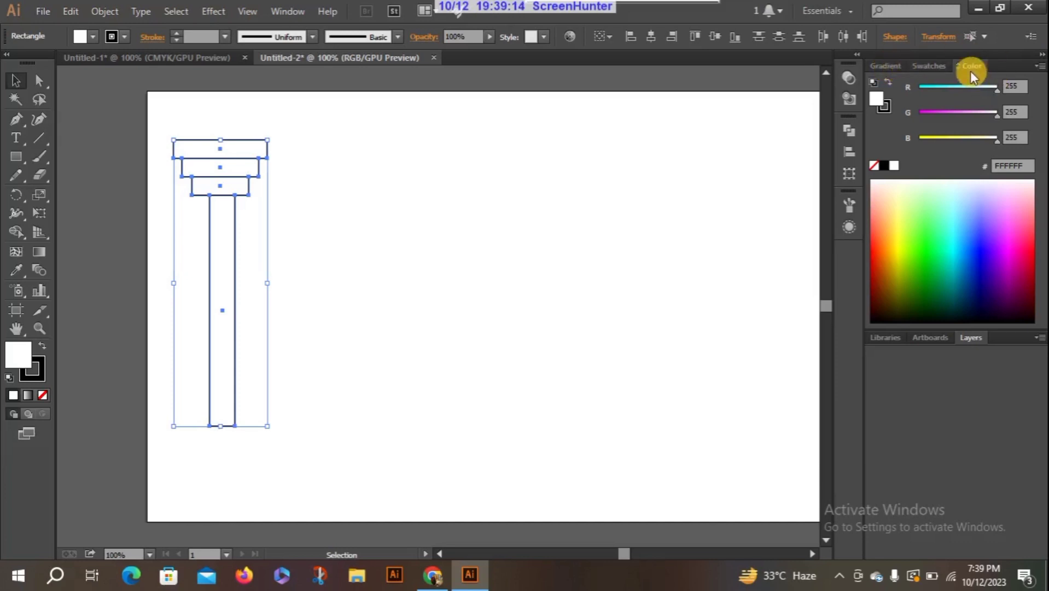
click(890, 66)
click(923, 66)
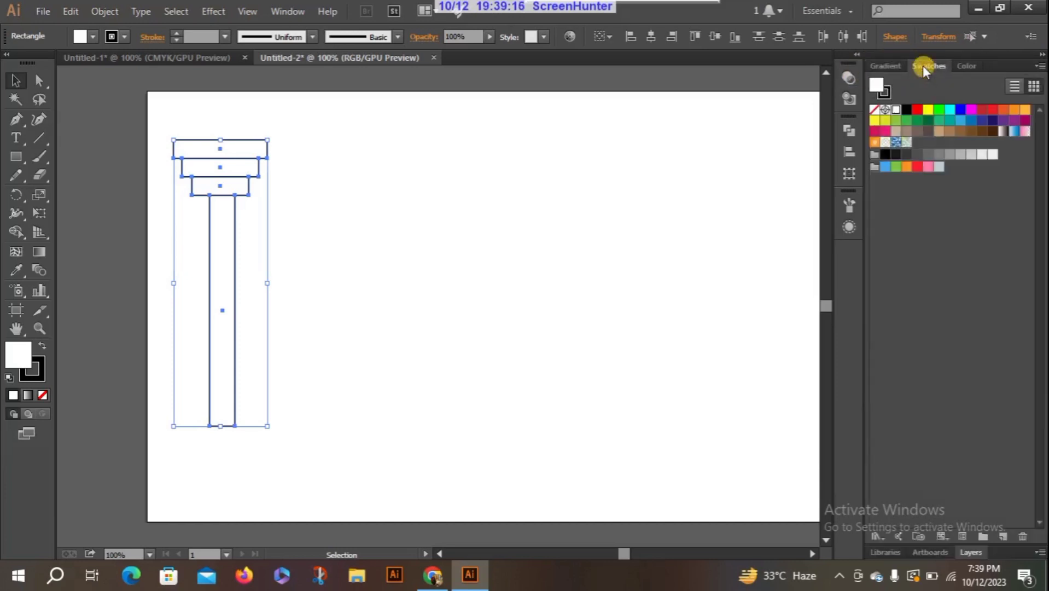
click(943, 132)
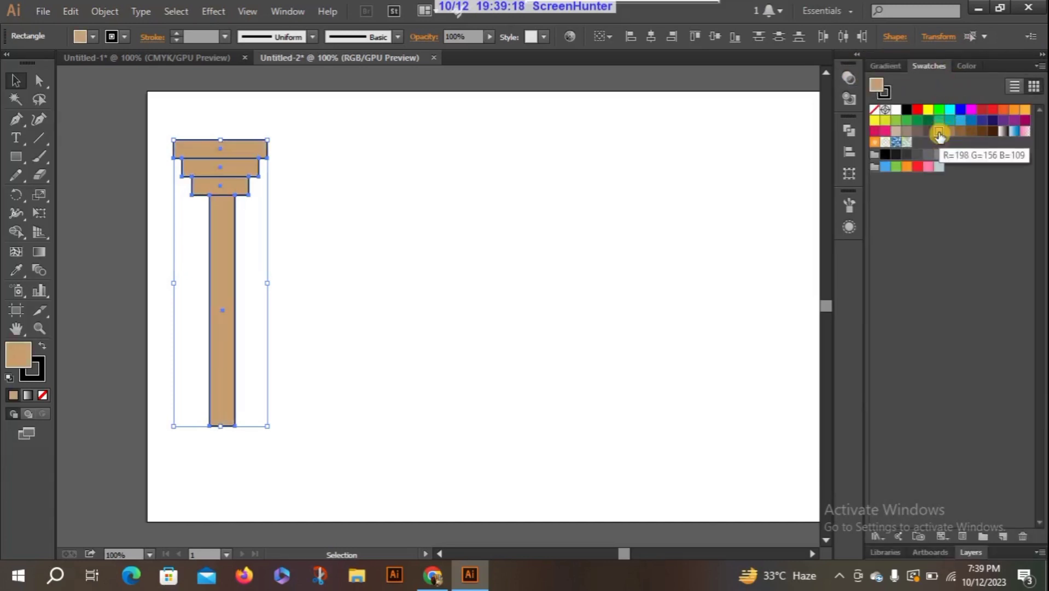
click(950, 133)
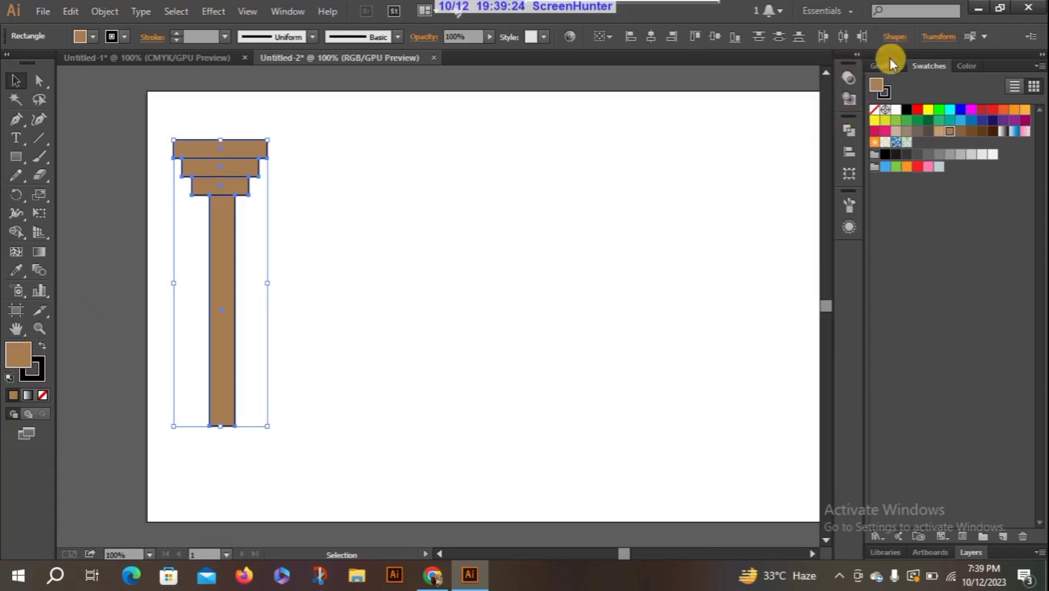
Detach the gradient settings from the dock and give the column a linear gradient starting with its brown fill
drag(889, 67, 661, 167)
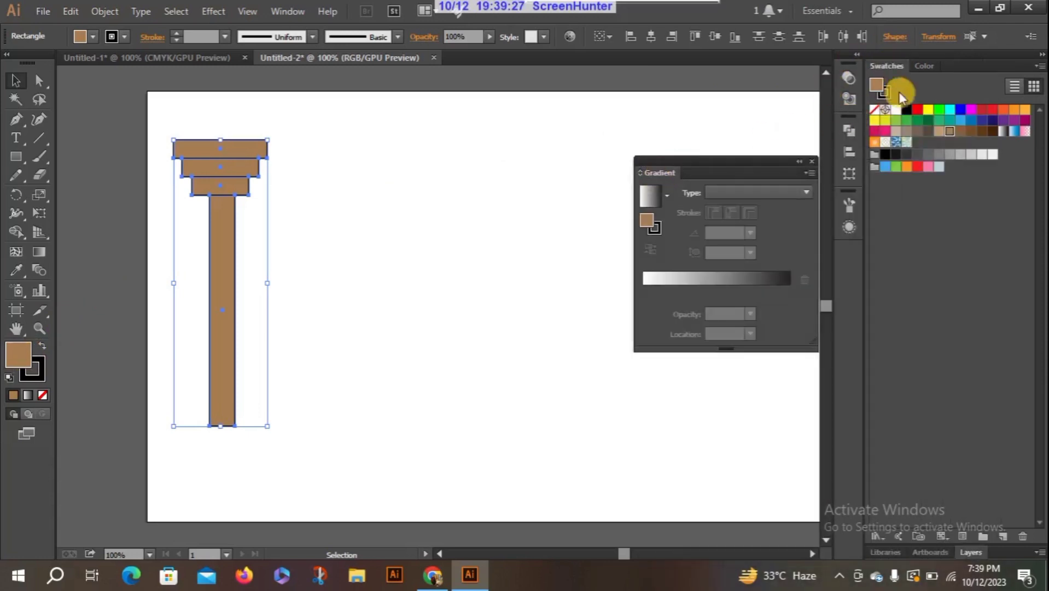
click(647, 220)
drag(654, 241, 645, 291)
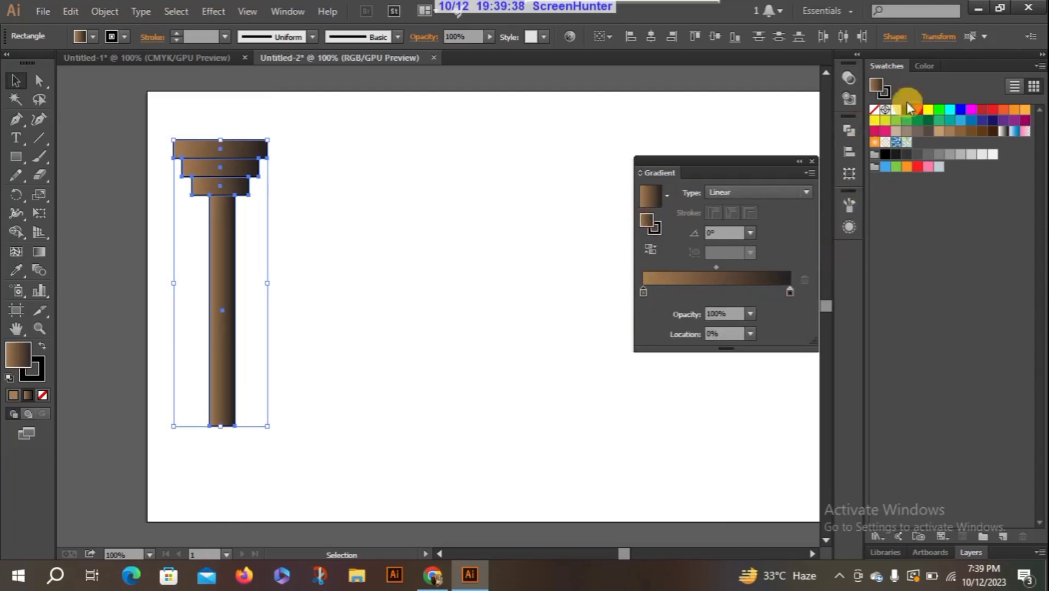
Display the starting gradient stop's colour in HSB mode
click(924, 65)
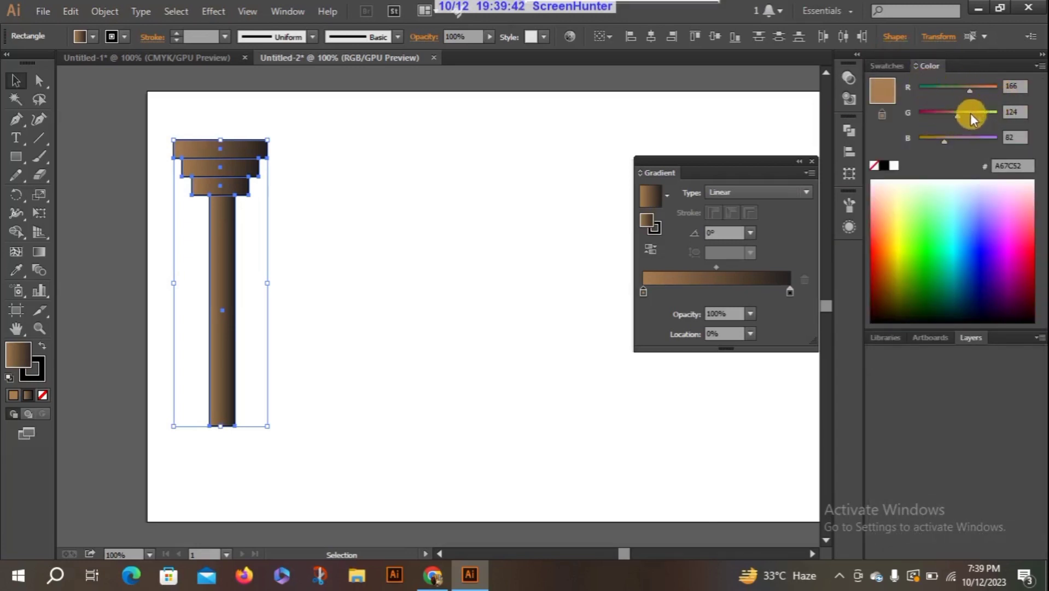
click(1038, 66)
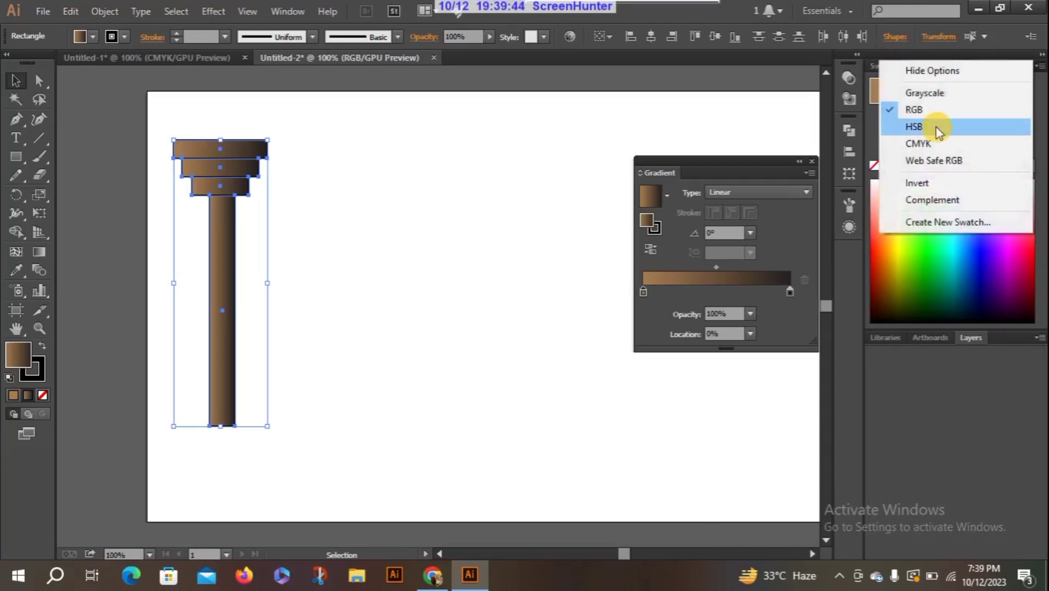
click(936, 131)
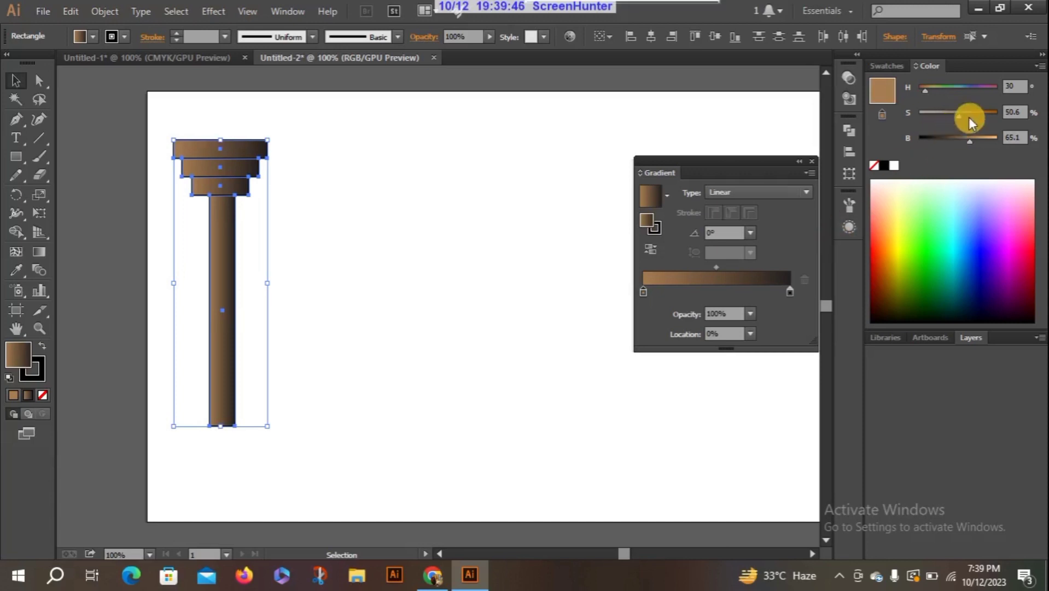
Replace the black end stop of the gradient with the medium brown swatch R=166 G=124 B=82
click(790, 291)
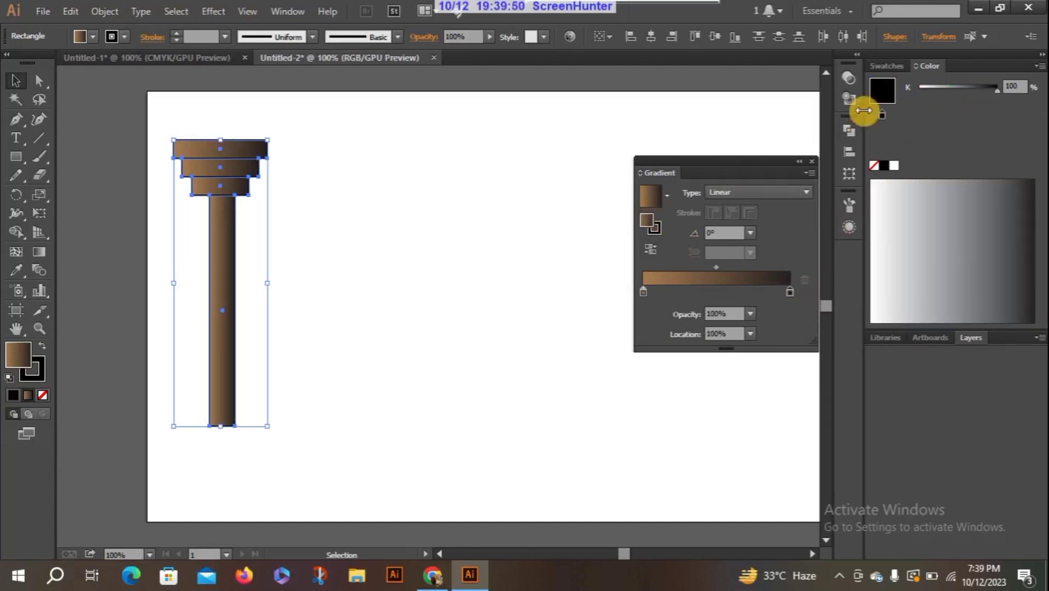
click(893, 66)
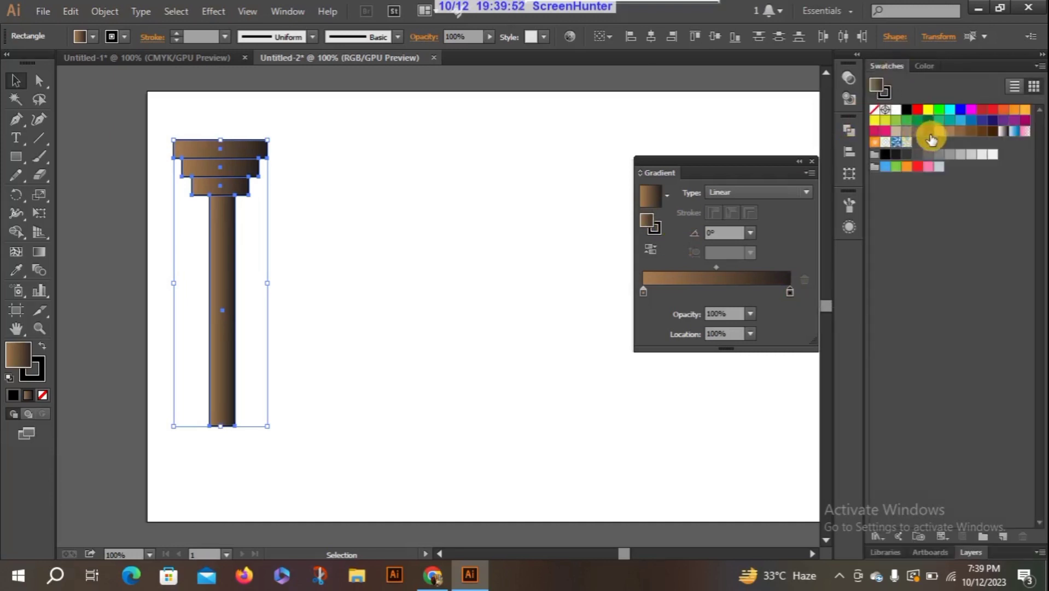
drag(949, 131, 791, 291)
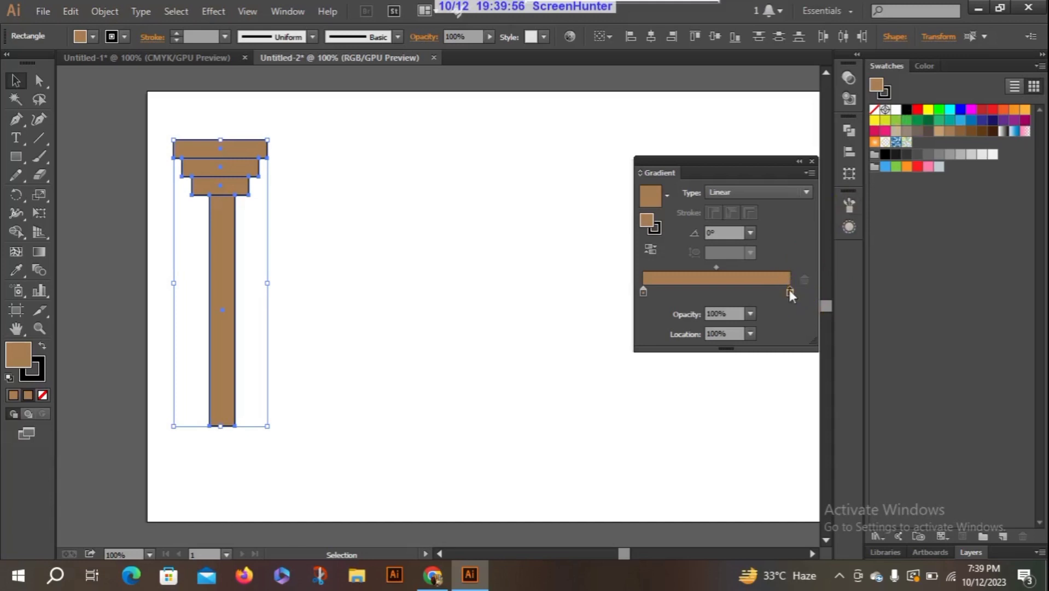
Select the gradient's end stop and display its colour in HSB mode
click(790, 290)
click(926, 66)
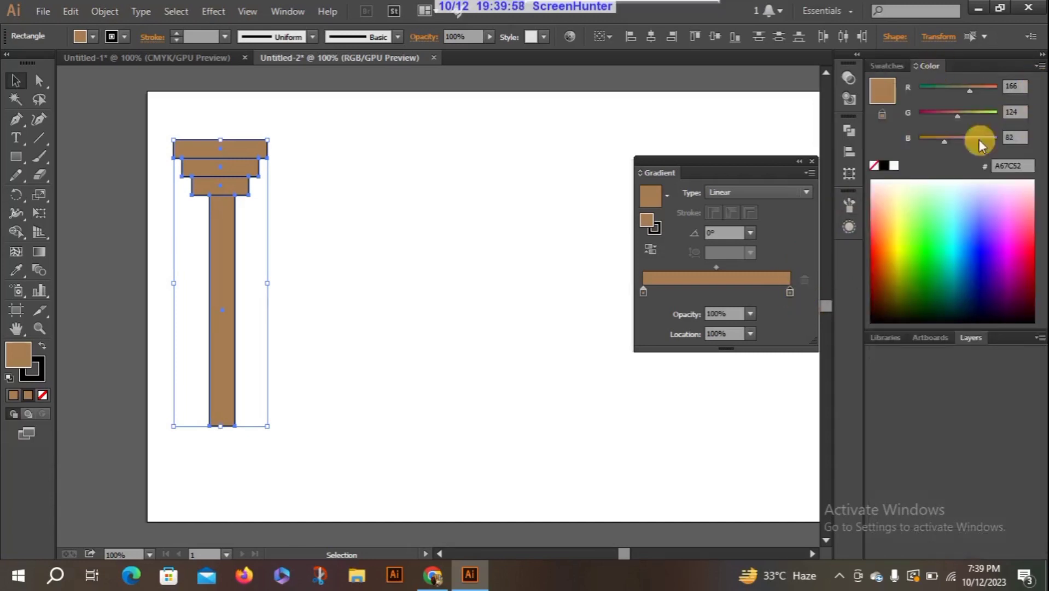
click(1038, 66)
click(958, 127)
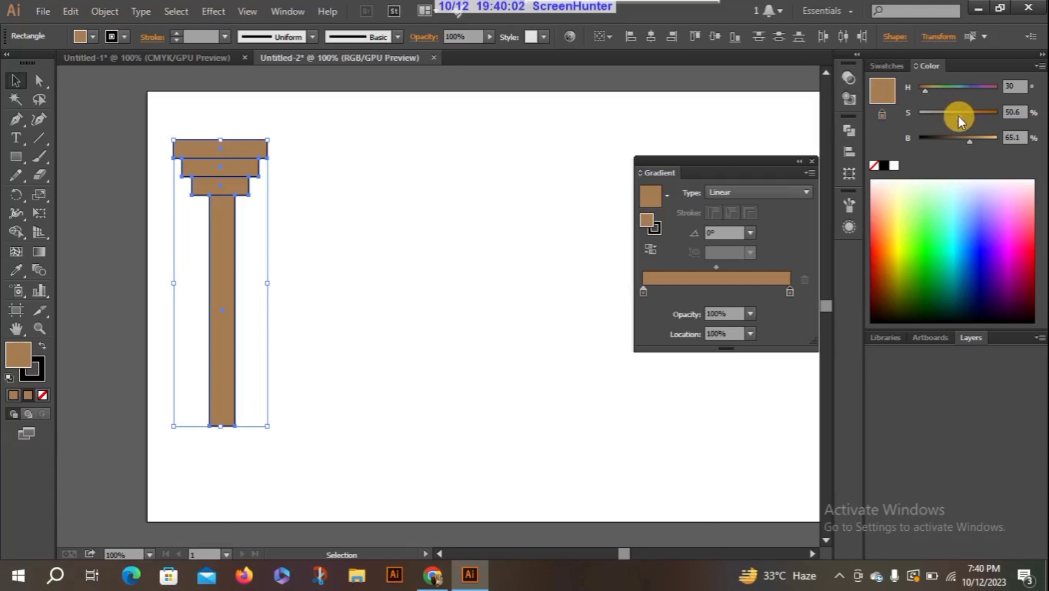
Darken the gradient's end stop to 77.69% saturation and 50.98% brightness, then dock the gradient settings again and deselect the column
drag(959, 115, 960, 143)
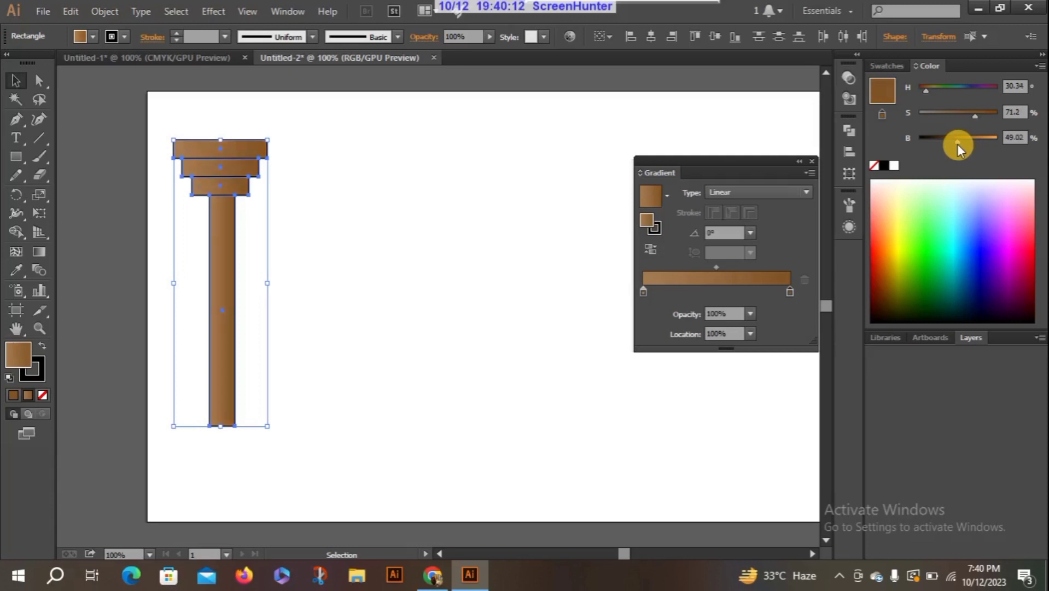
drag(957, 145, 963, 144)
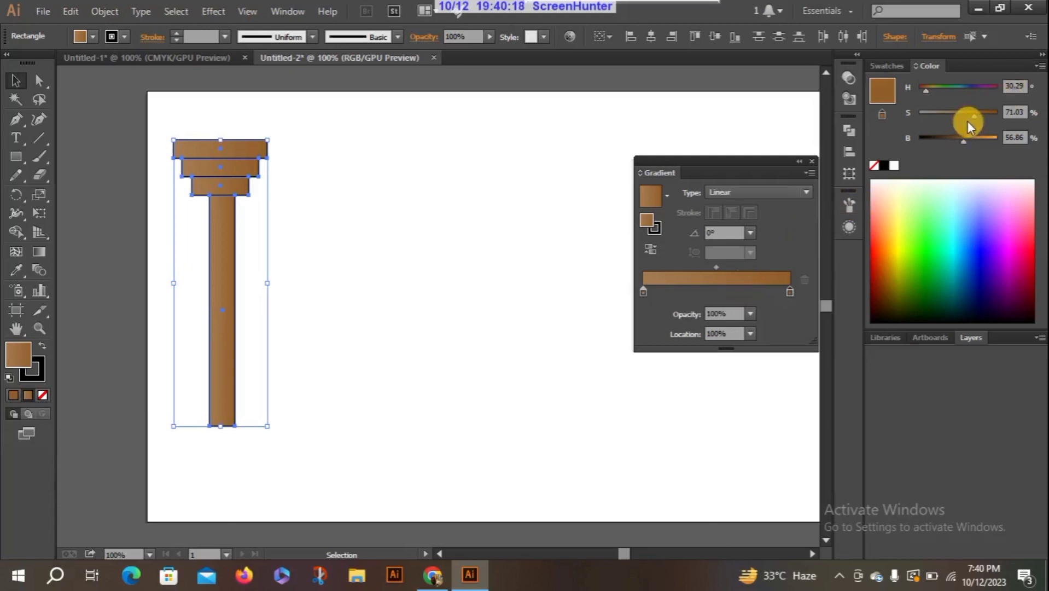
drag(975, 116, 981, 116)
drag(965, 141, 962, 141)
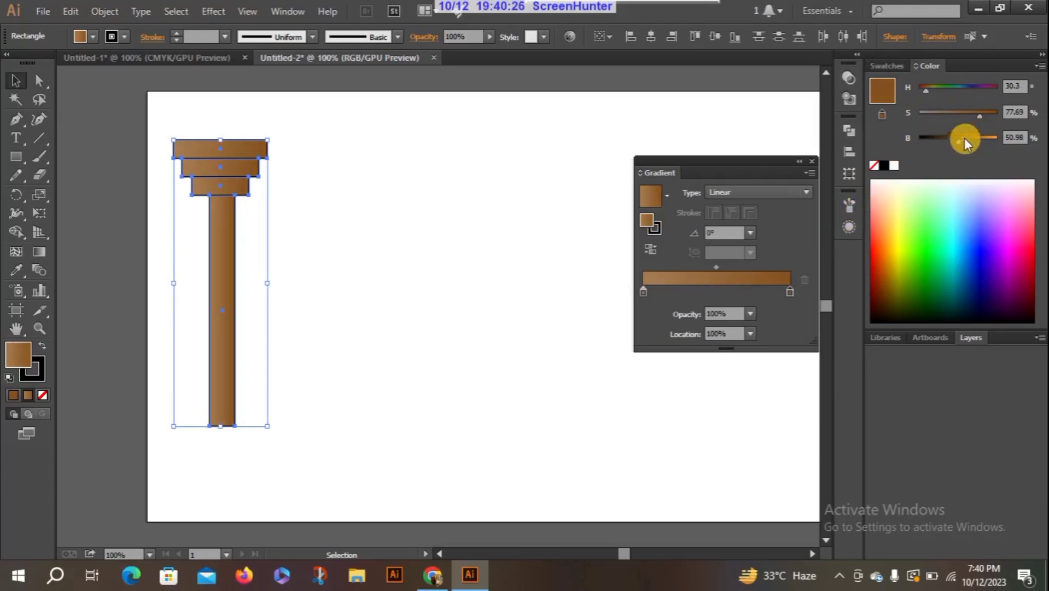
drag(700, 170, 936, 352)
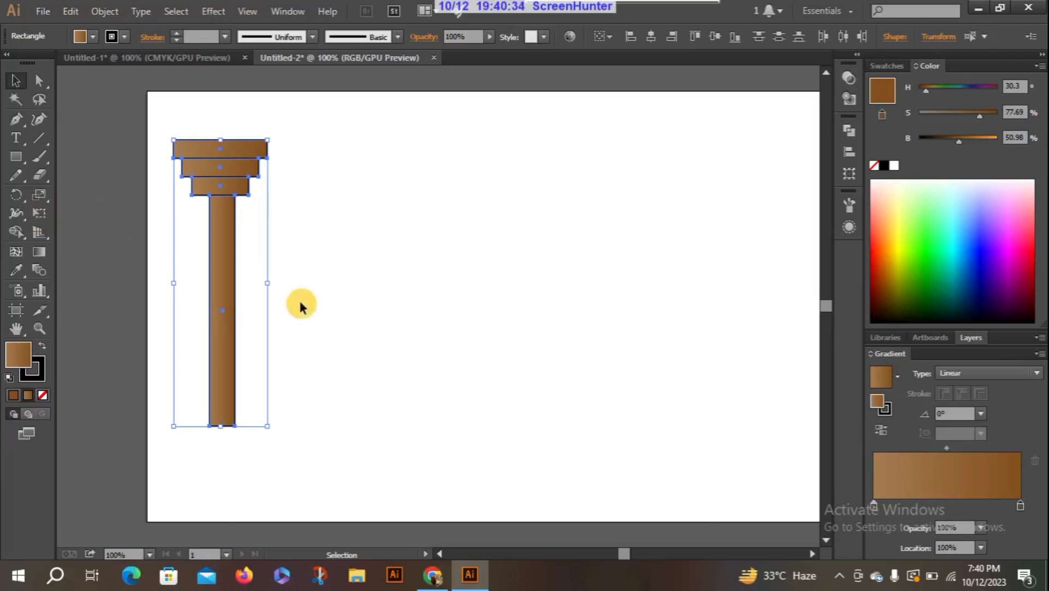
click(150, 284)
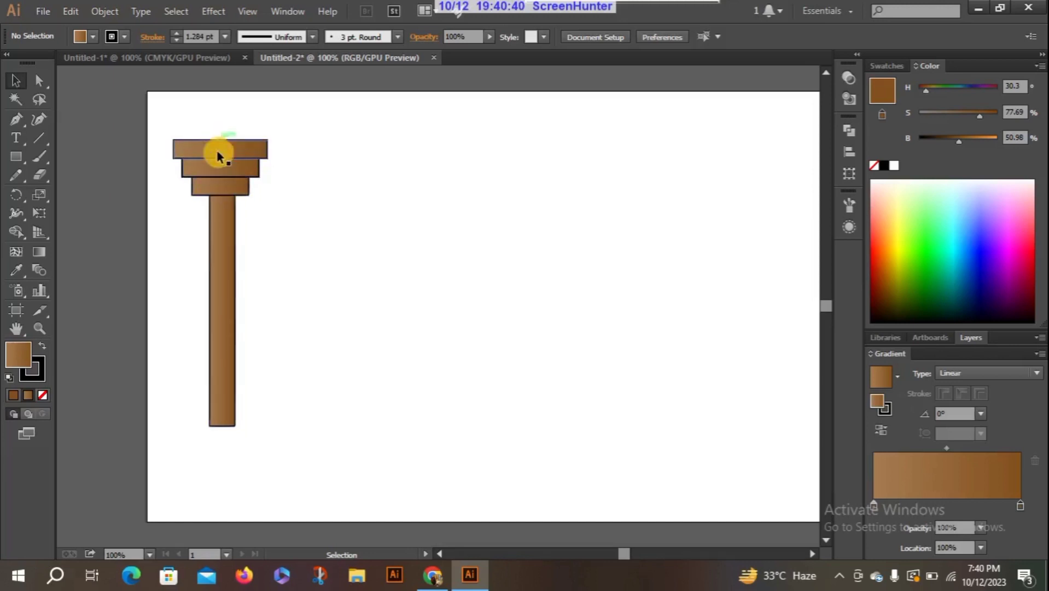
Duplicate the three stacked slabs at the column's top into the empty area beside the column
drag(163, 119, 276, 190)
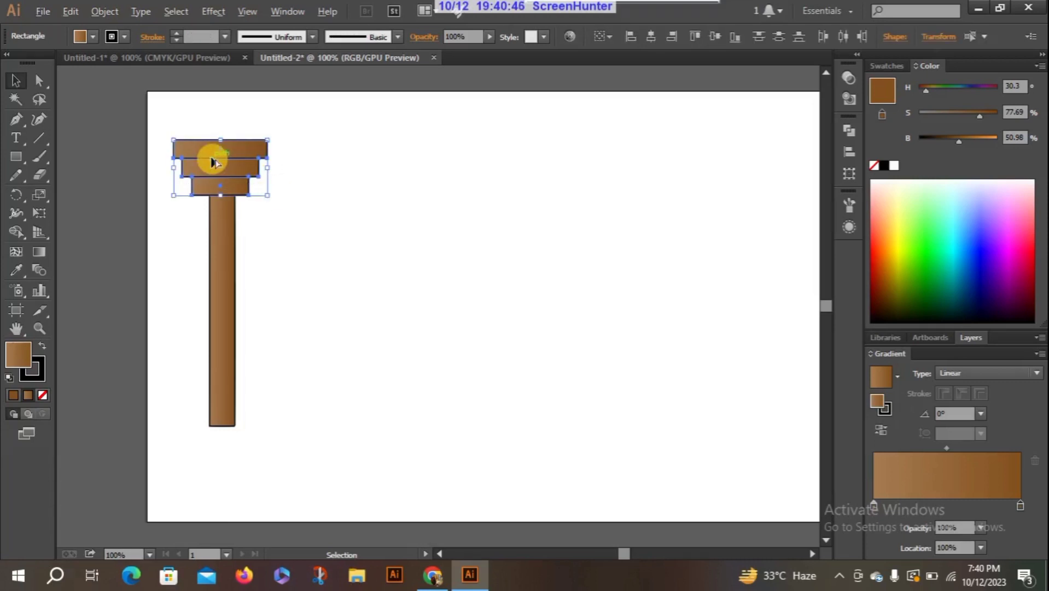
drag(210, 159, 363, 172)
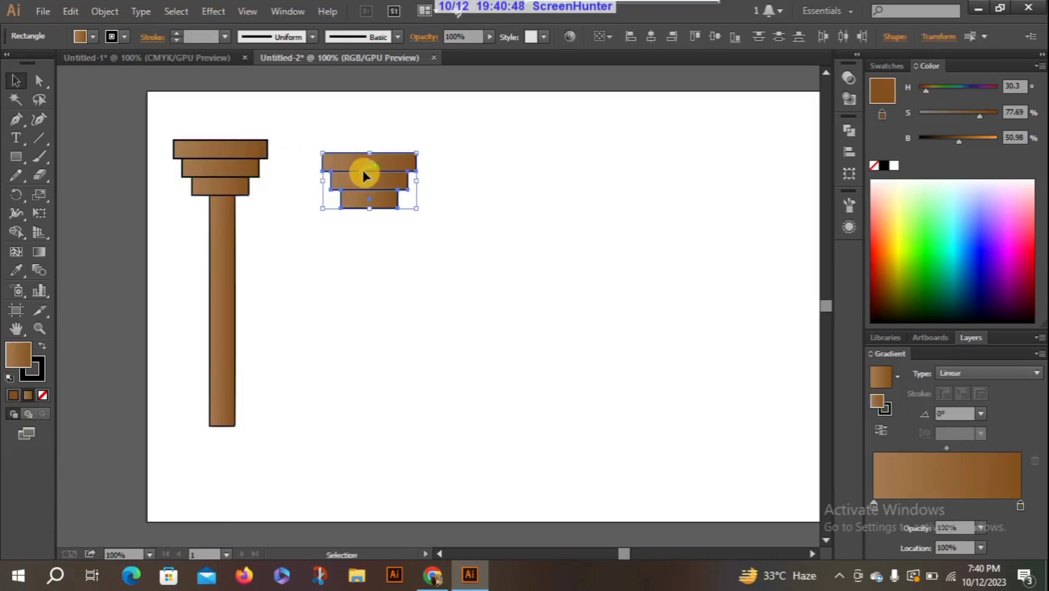
click(433, 158)
click(396, 163)
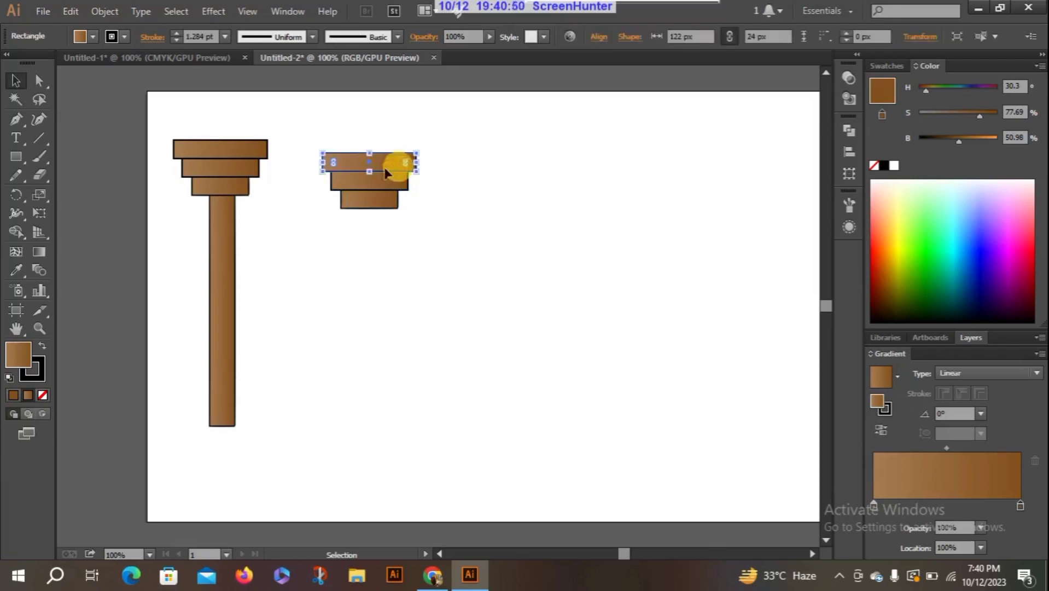
Rotate the three copied slabs about 180° so the widest slab is at the bottom
drag(311, 136, 493, 267)
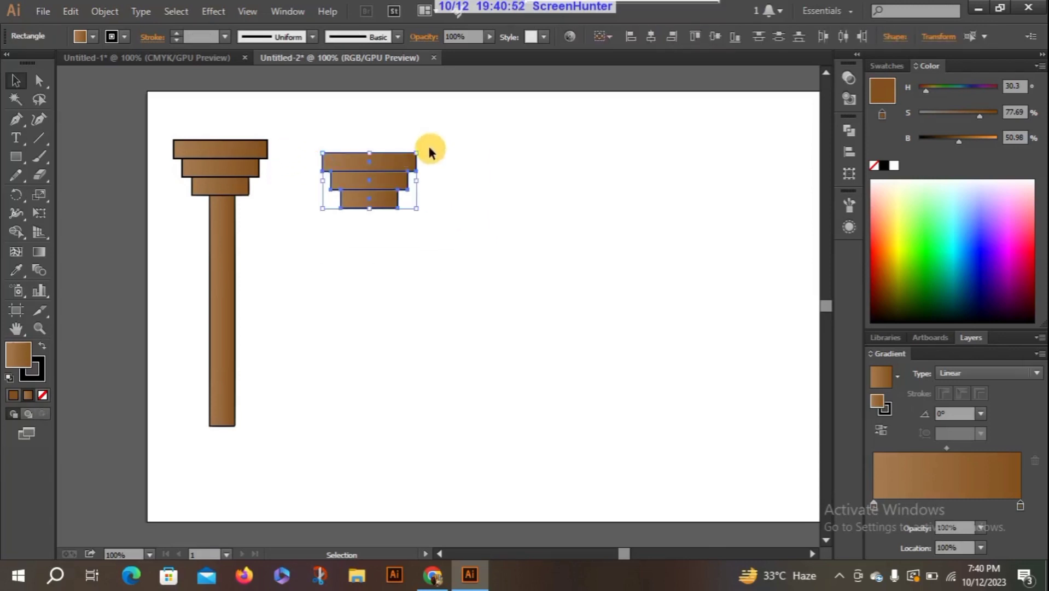
drag(425, 147, 278, 235)
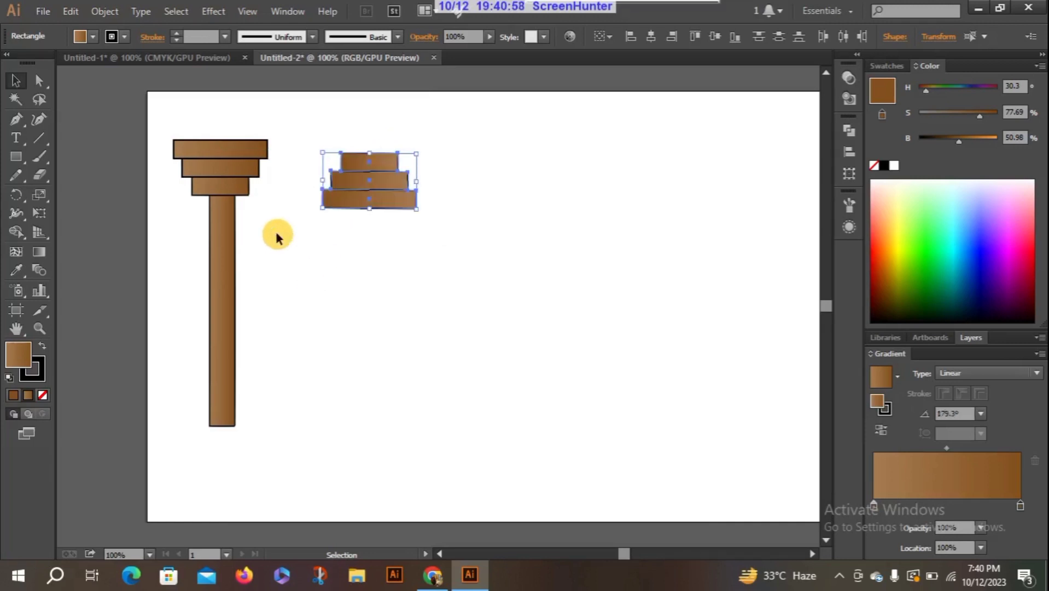
click(371, 216)
mouse_move(375, 197)
mouse_down()
mouse_move(372, 271)
mouse_move(366, 214)
mouse_up()
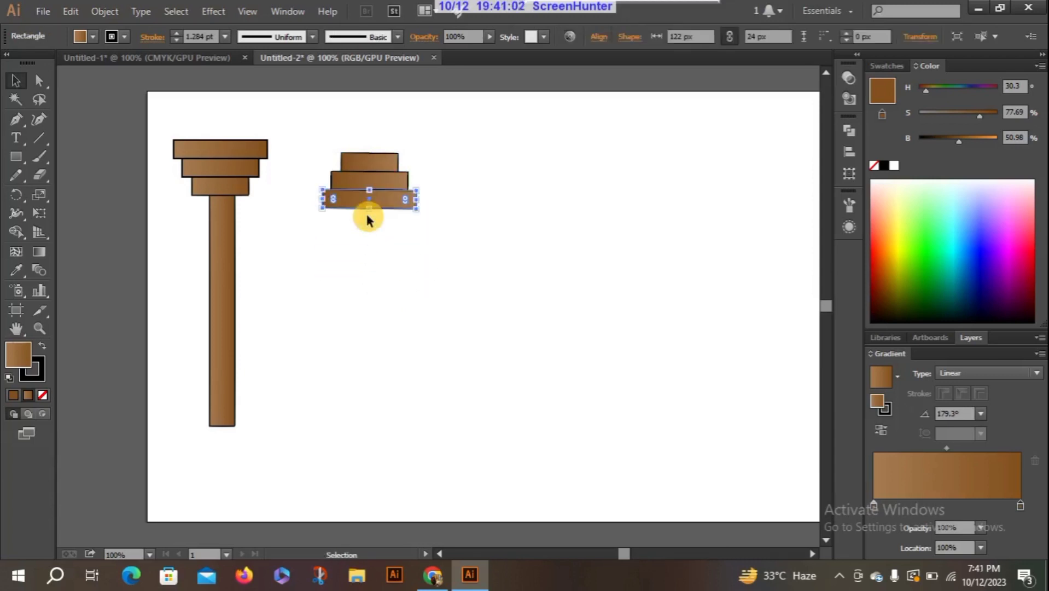
Move the flipped slabs under the shaft as the column's base
drag(319, 119, 432, 324)
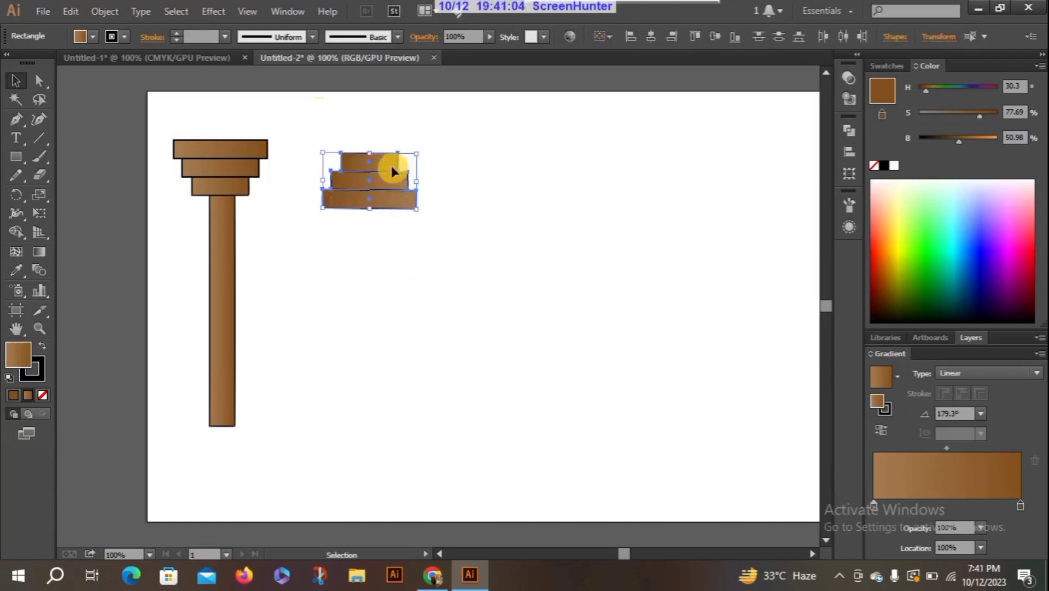
drag(388, 175, 241, 454)
click(315, 413)
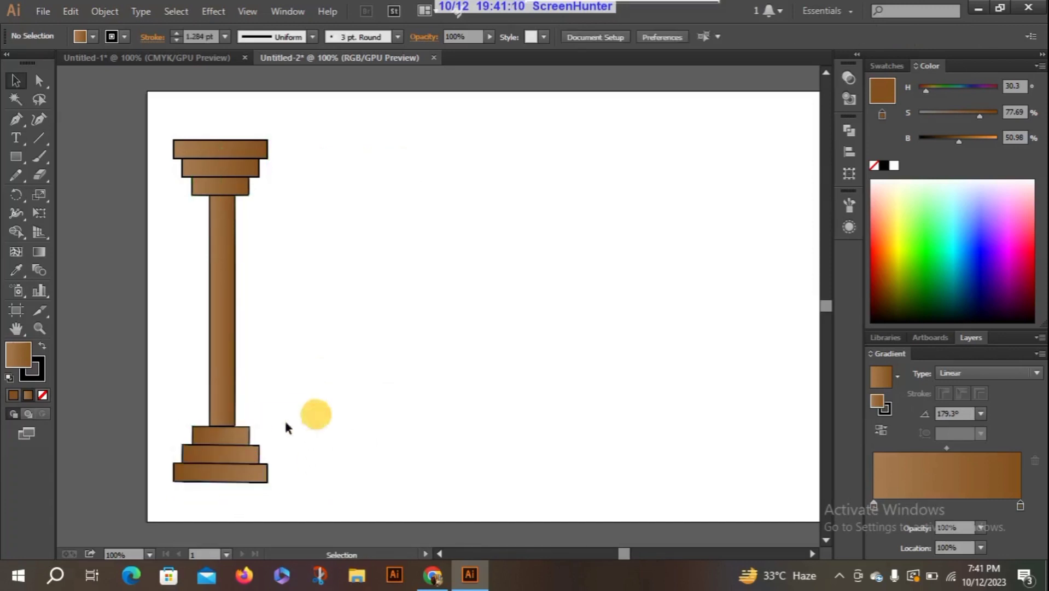
click(230, 435)
click(305, 385)
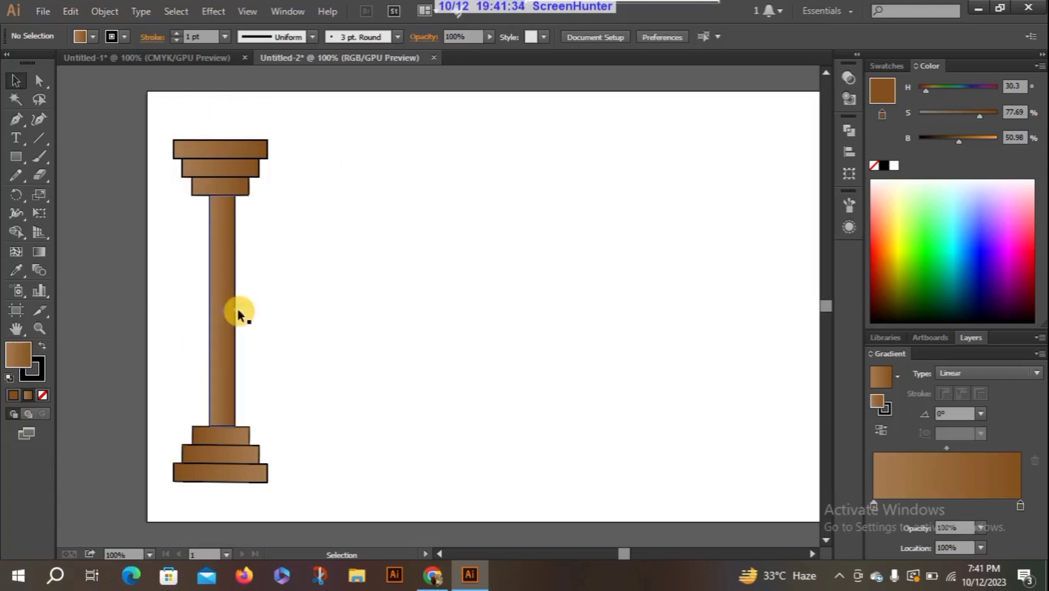
Group all the rectangles of the column, from the top slabs to the base
drag(158, 119, 293, 424)
right_click(179, 233)
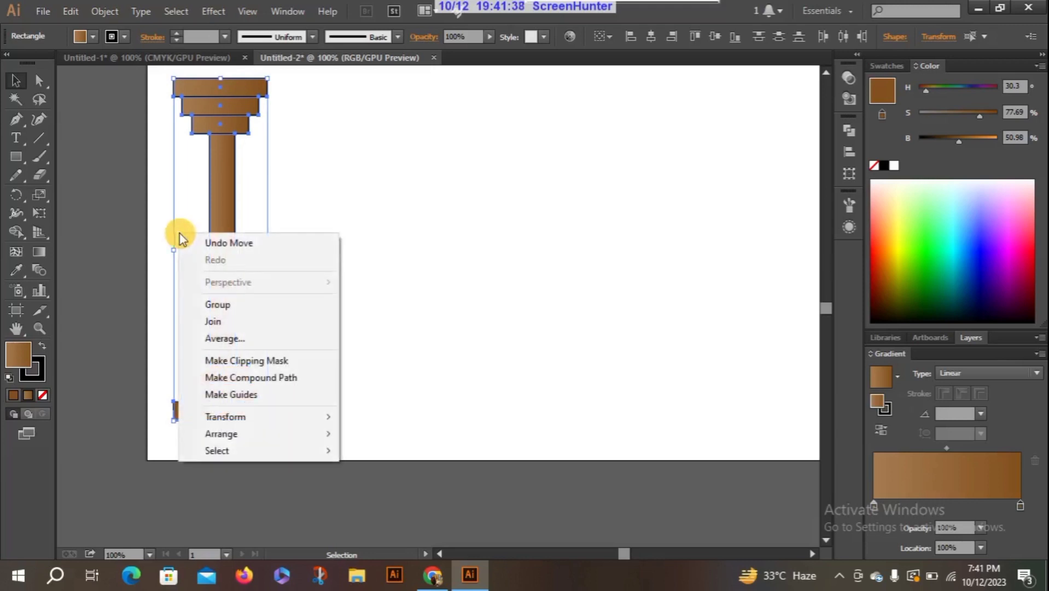
click(234, 305)
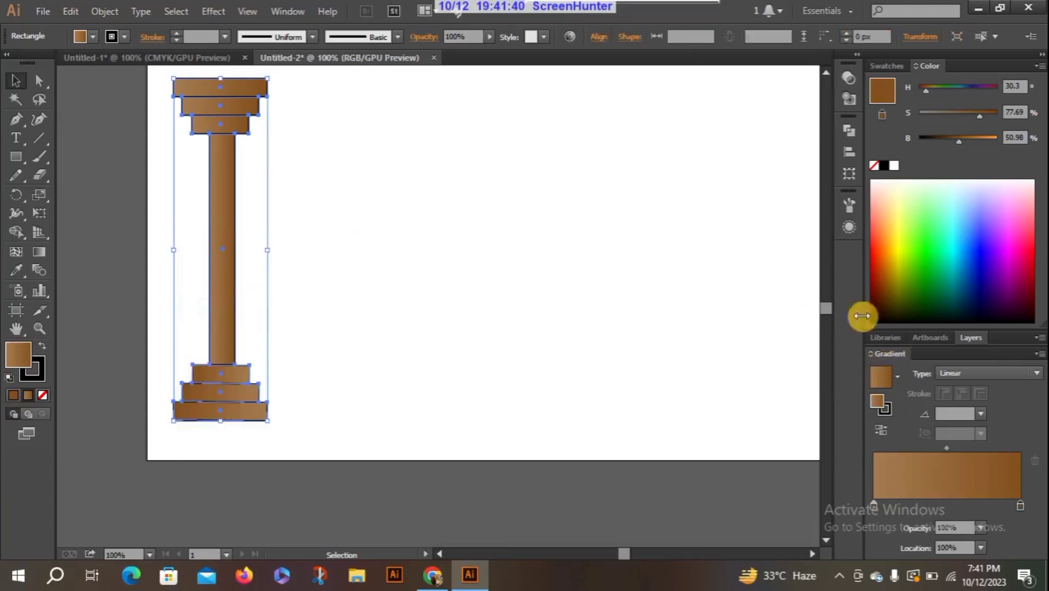
Duplicate the grouped column horizontally to the opposite side of the artboard
scroll(829, 306, up, 3)
scroll(829, 304, down, 3)
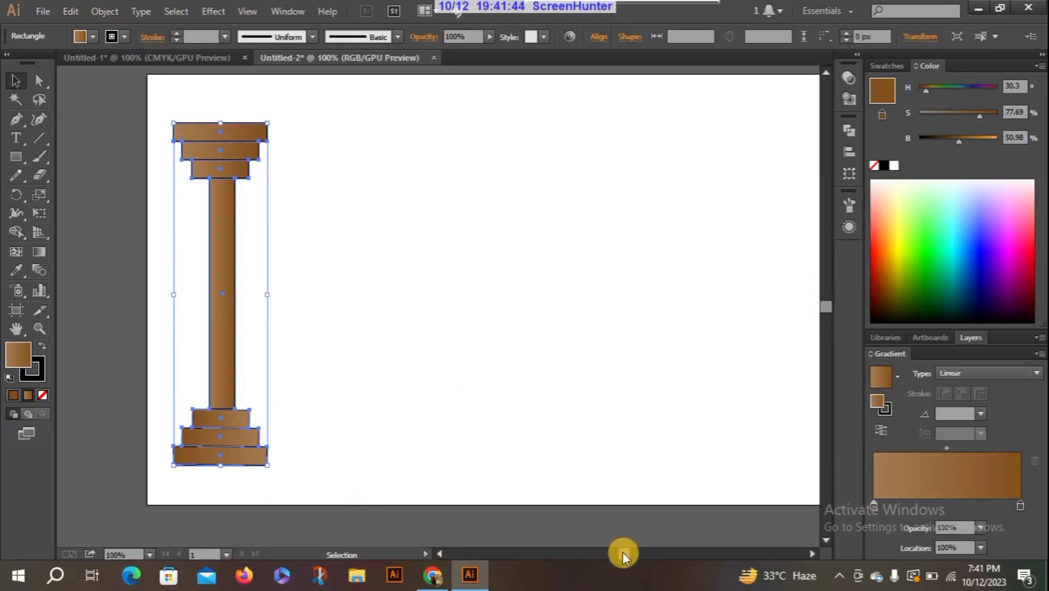
scroll(622, 552, right, 3)
scroll(625, 552, left, 2)
scroll(624, 553, right, 1)
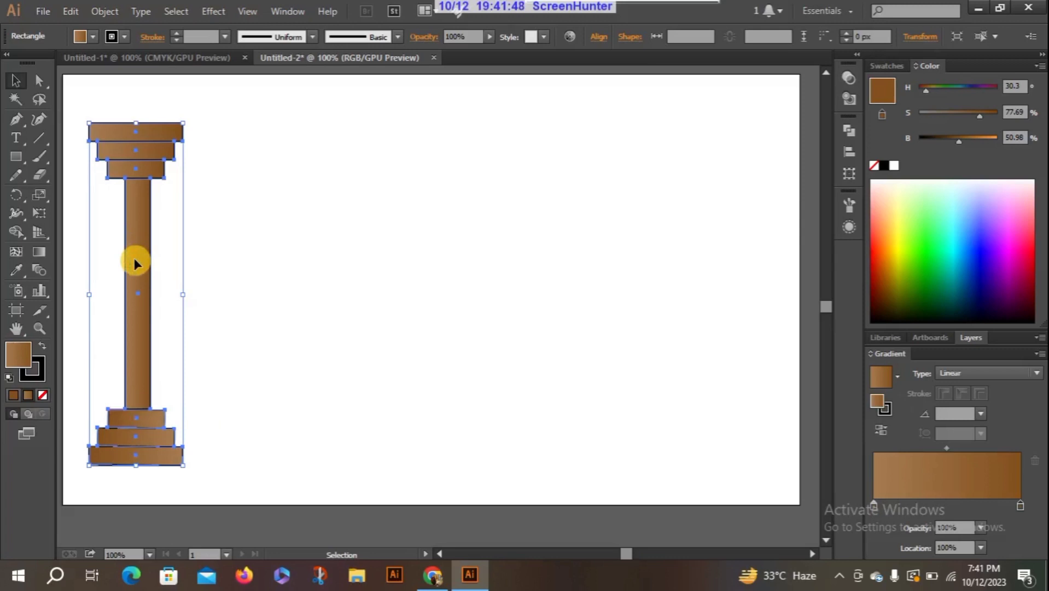
drag(135, 261, 710, 267)
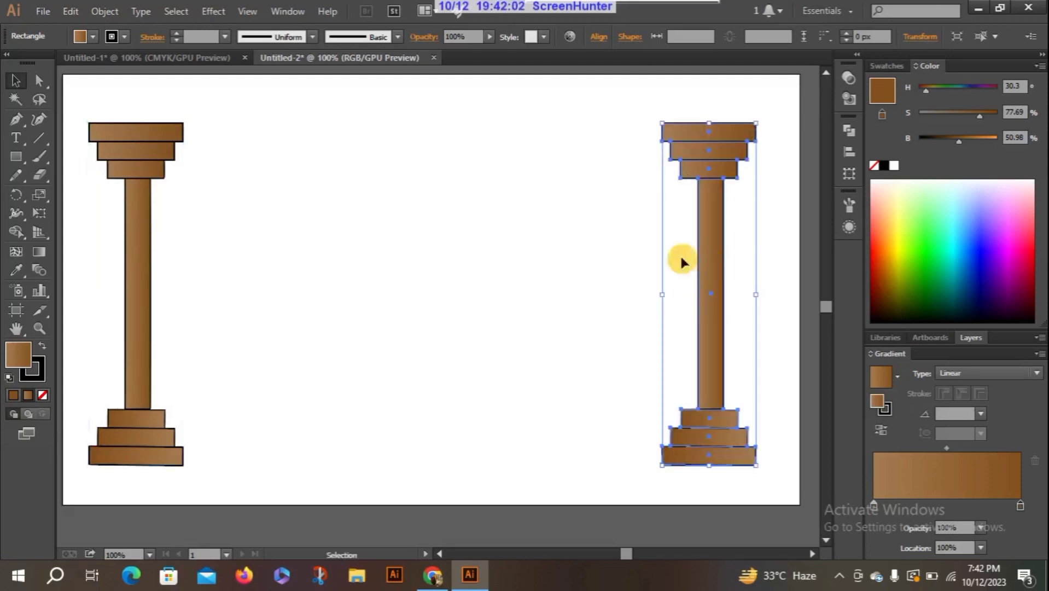
click(529, 236)
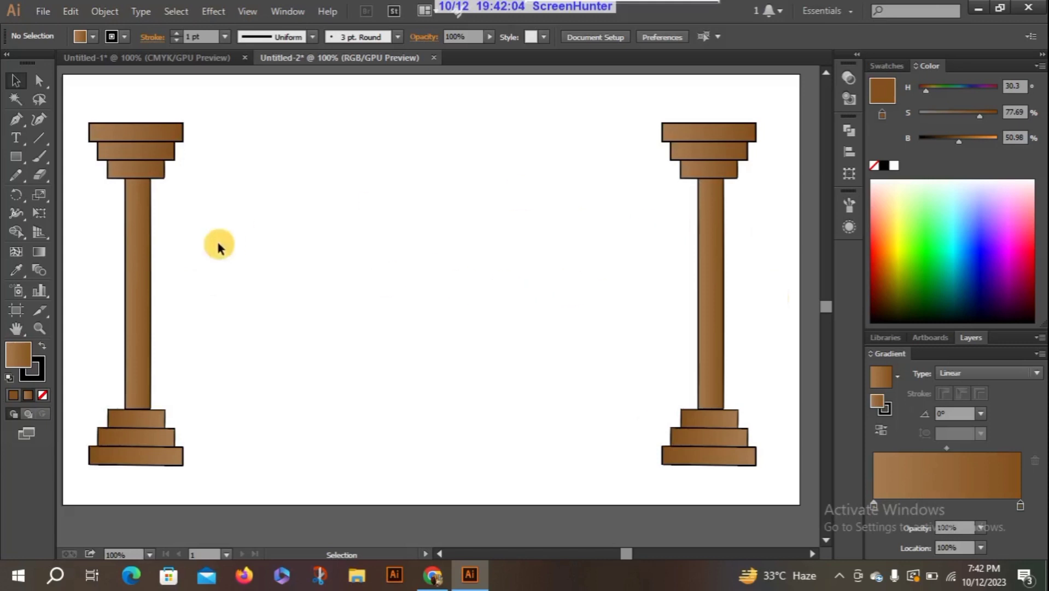
Draw a long thin rectangle as a beam across the tops of both columns and group it with them
click(15, 151)
drag(75, 102, 767, 120)
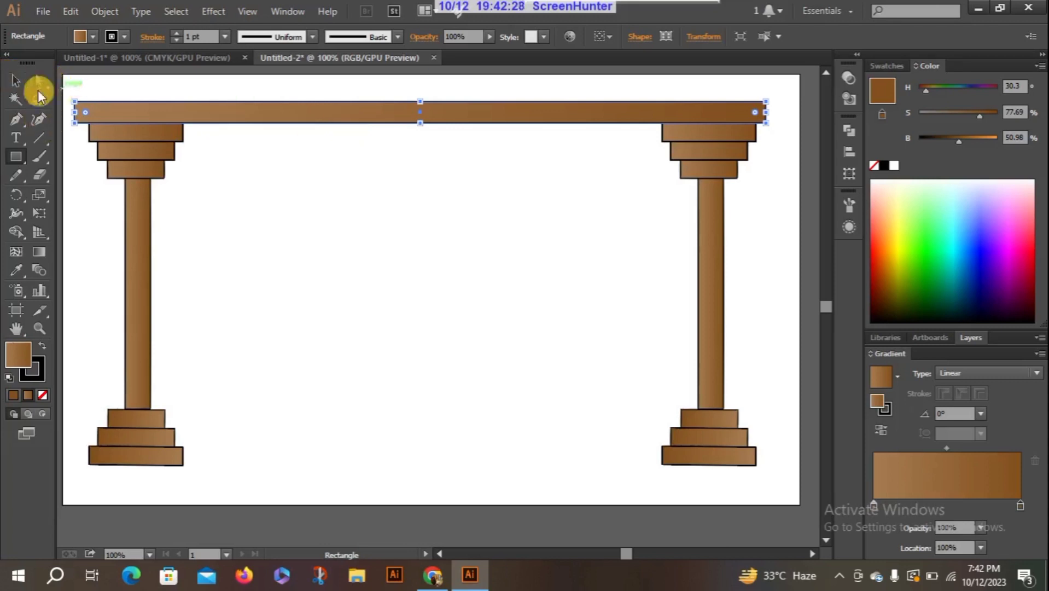
click(15, 81)
drag(65, 83, 783, 486)
right_click(489, 327)
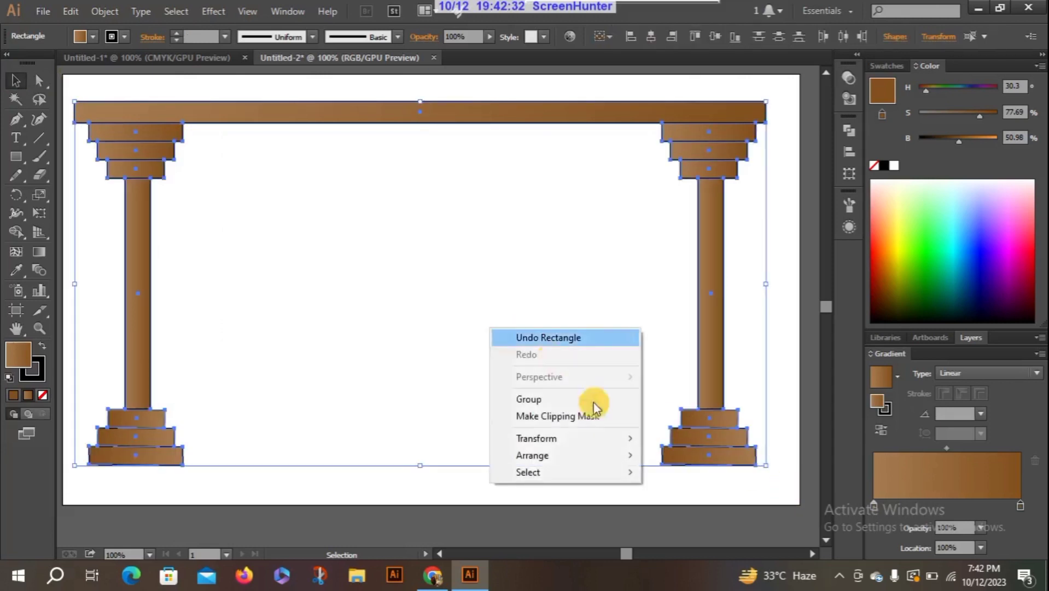
click(571, 400)
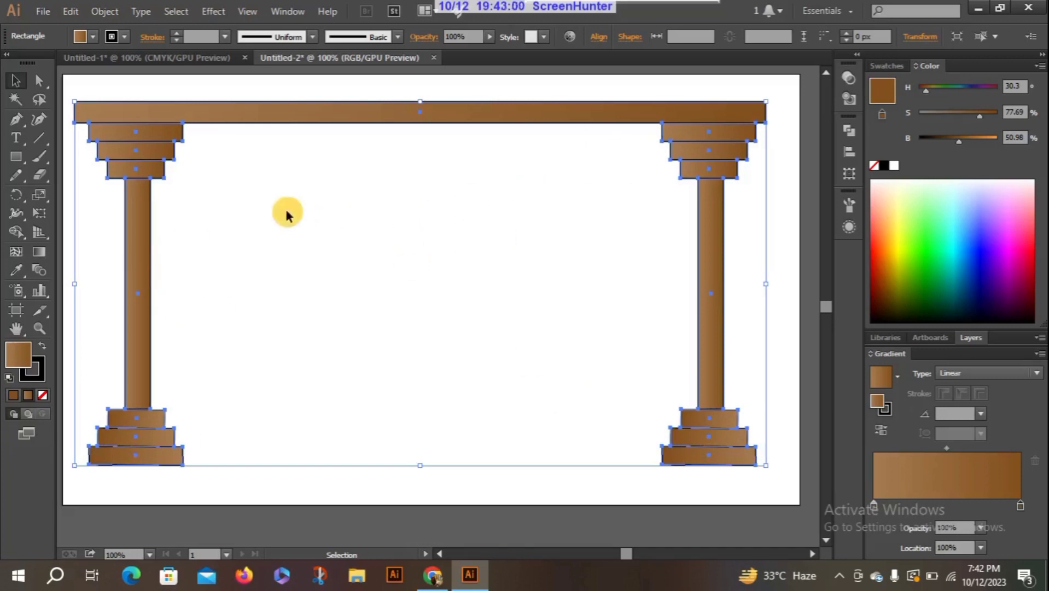
click(40, 194)
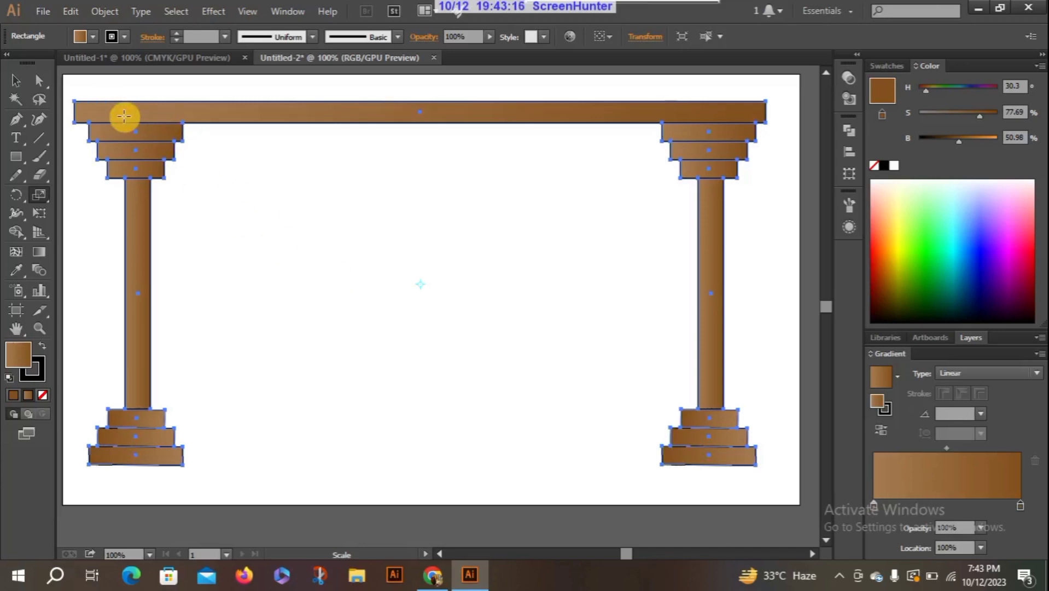
click(16, 80)
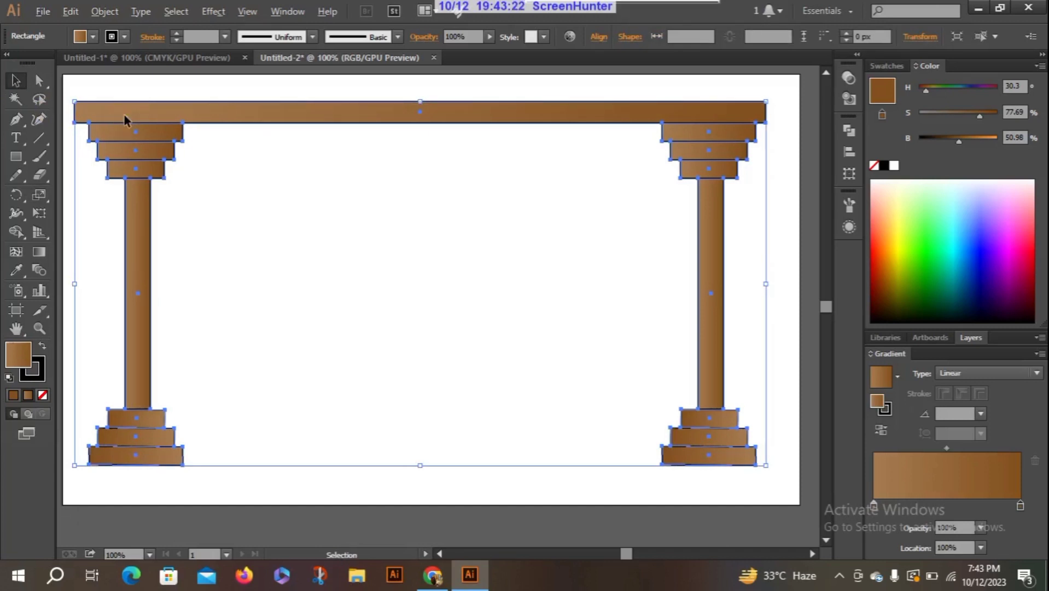
drag(124, 116, 158, 125)
key(ctrl+z)
Create a smaller copy of the grouped column frame with the Scale tool, centred inside the original
click(39, 195)
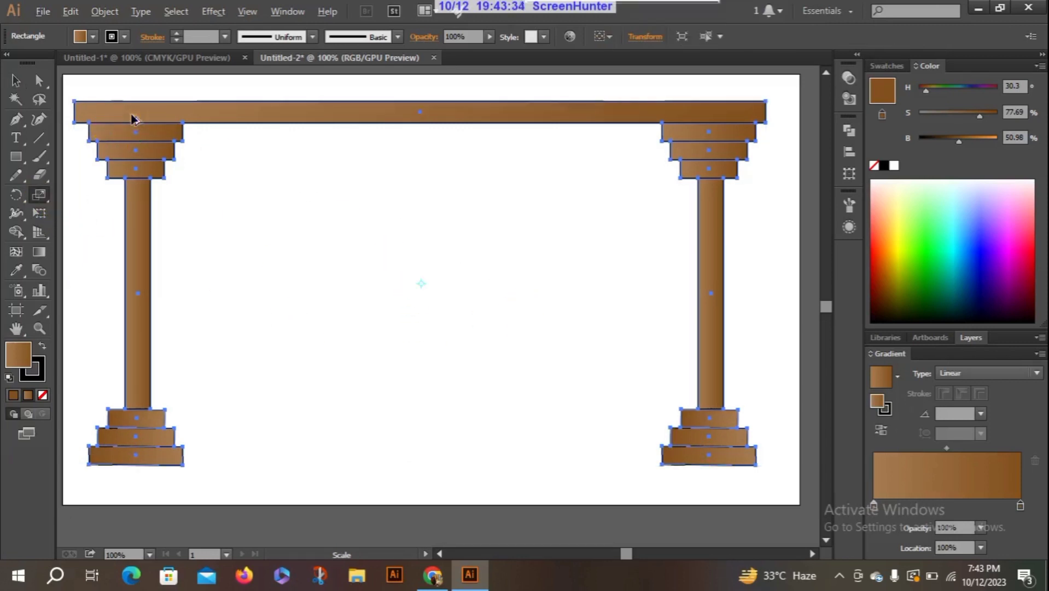
drag(131, 115, 217, 157)
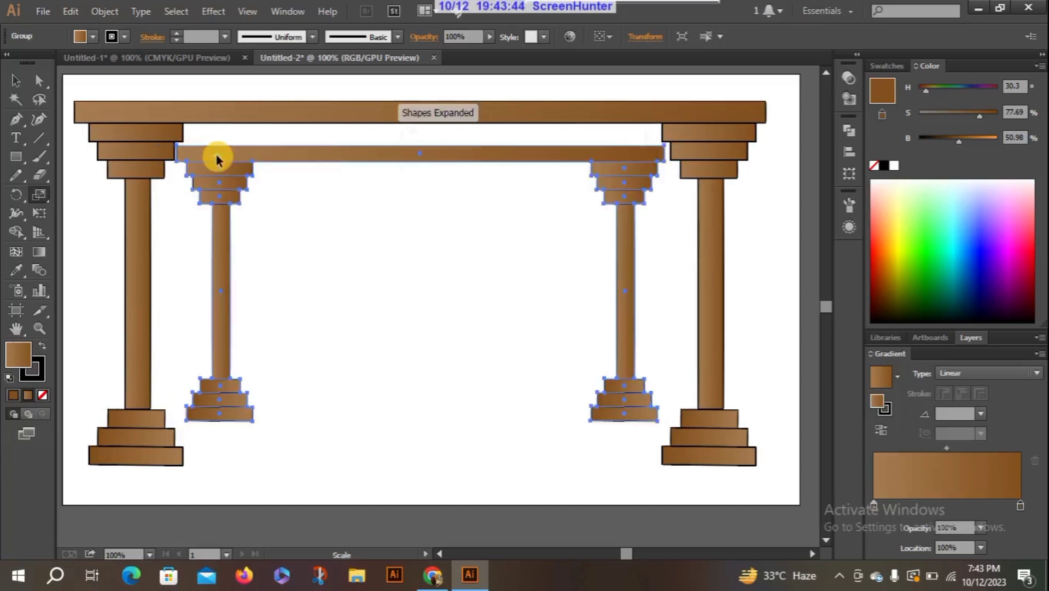
key(Return)
click(583, 411)
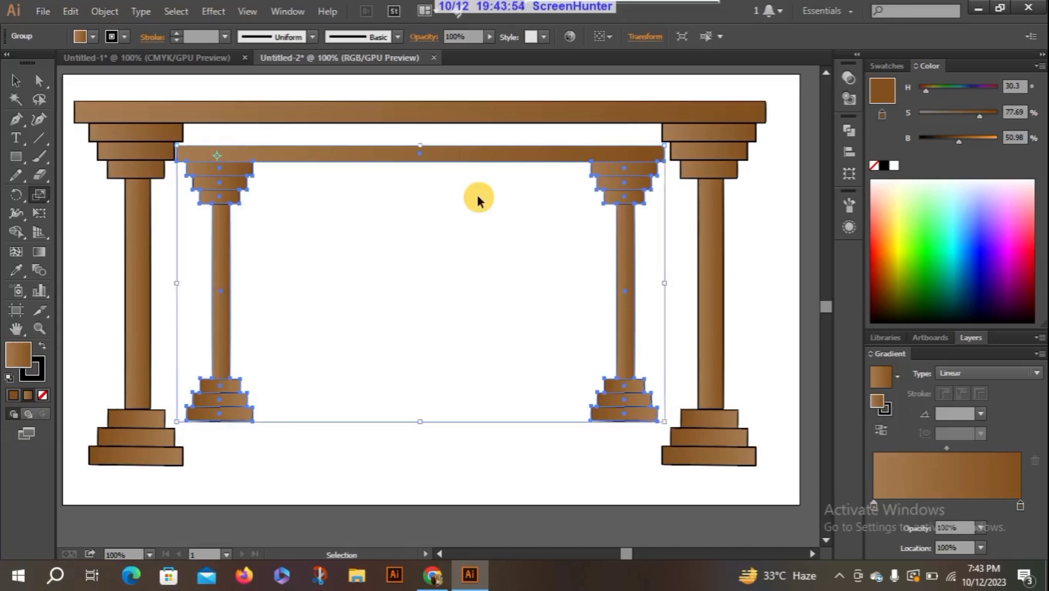
Repeat the scaled copy until the column frames recede to the centre of the artboard
key(ctrl+d)
key(ctrl+d)
key(ctrl+d)
key(d)
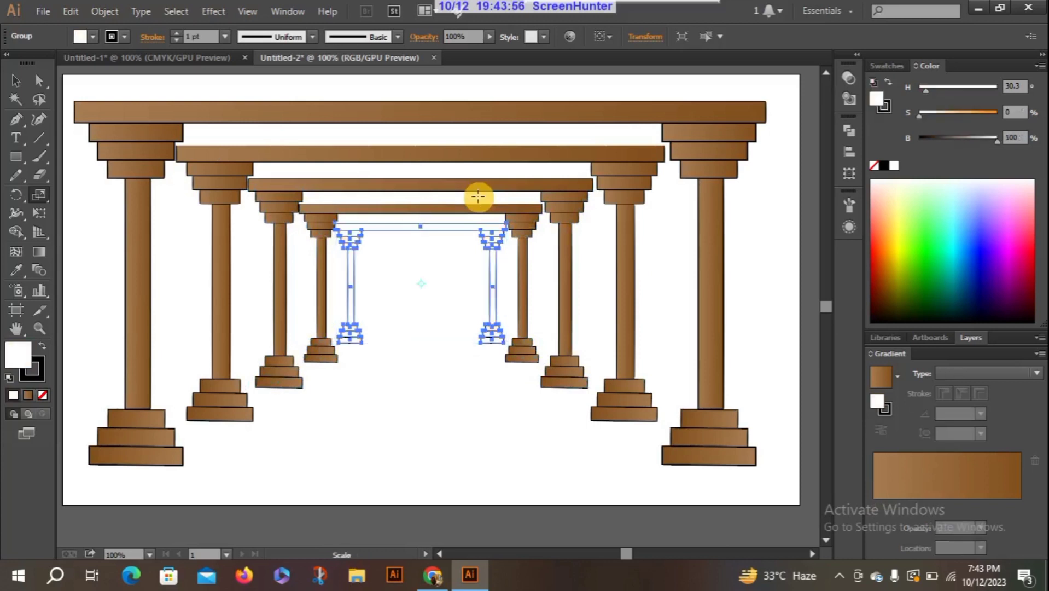
key(ctrl+d)
key(ctrl+d)
key(ctrl+d)
key(ctrl+d)
key(ctrl+d)
key(ctrl+d)
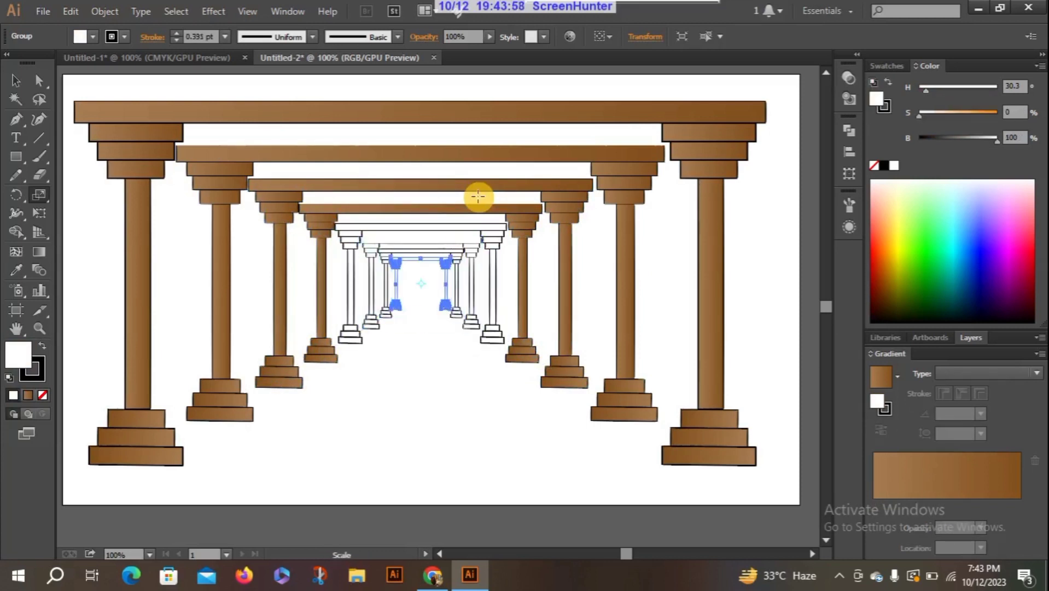
key(ctrl+d)
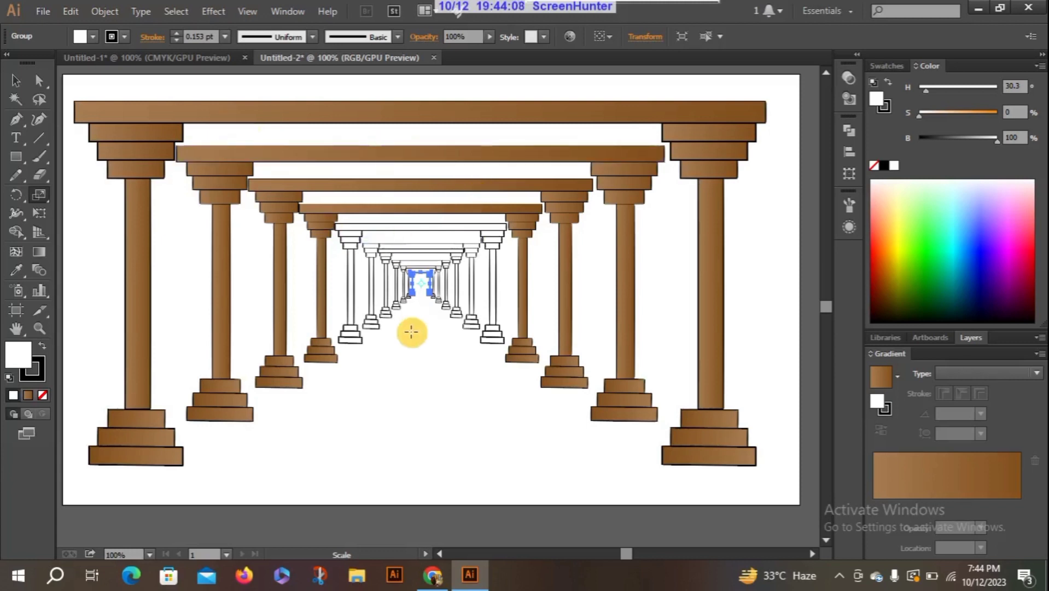
Apply the brown linear gradient fill to the selected innermost frame
click(16, 81)
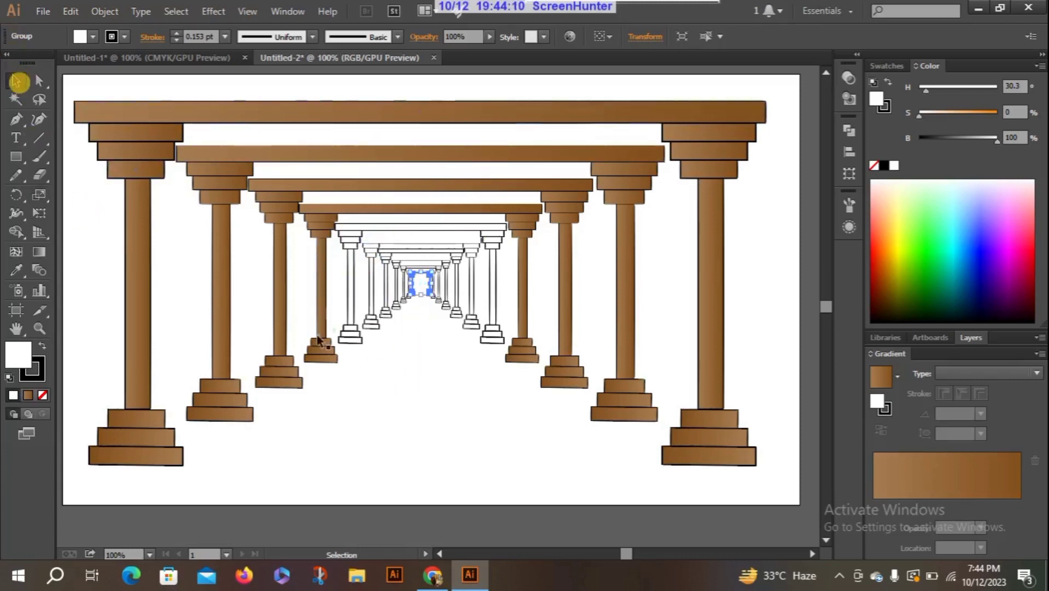
click(28, 393)
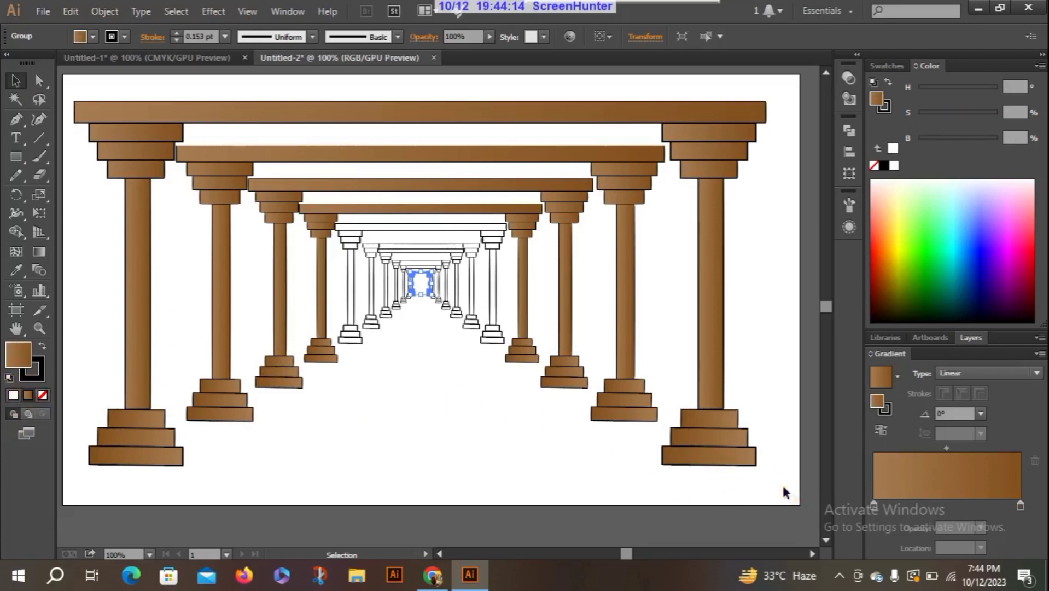
Apply the brown linear gradient fill to all the column frames on the artboard, leaving nothing selected
drag(774, 487, 65, 87)
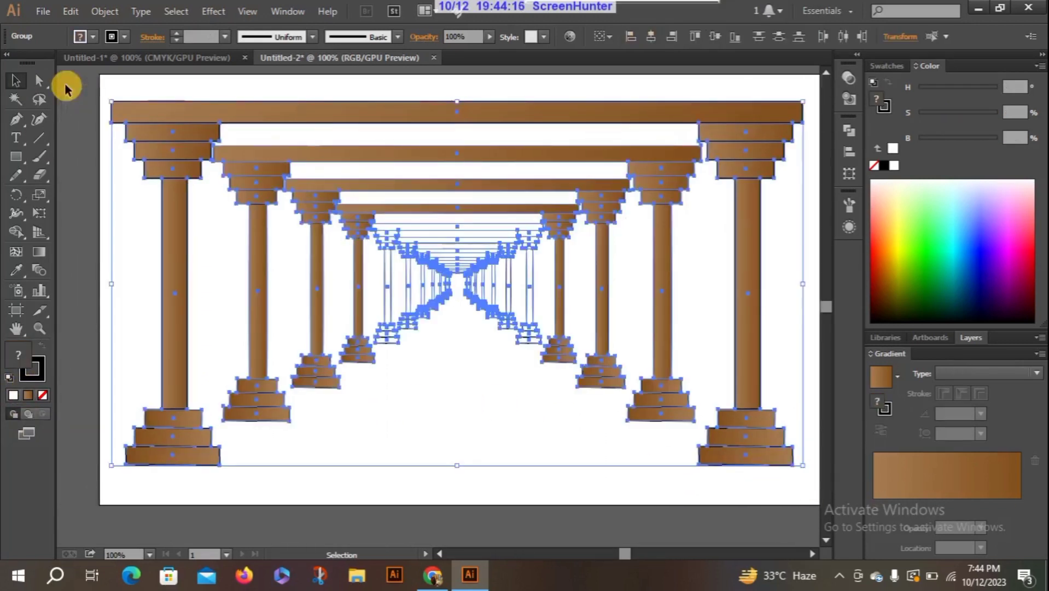
click(29, 396)
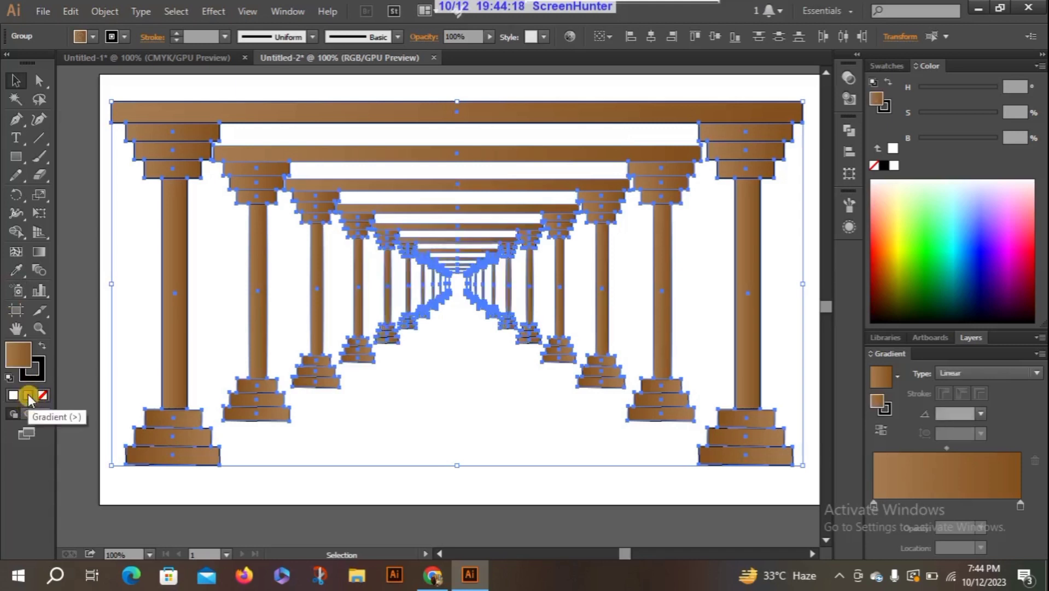
click(402, 414)
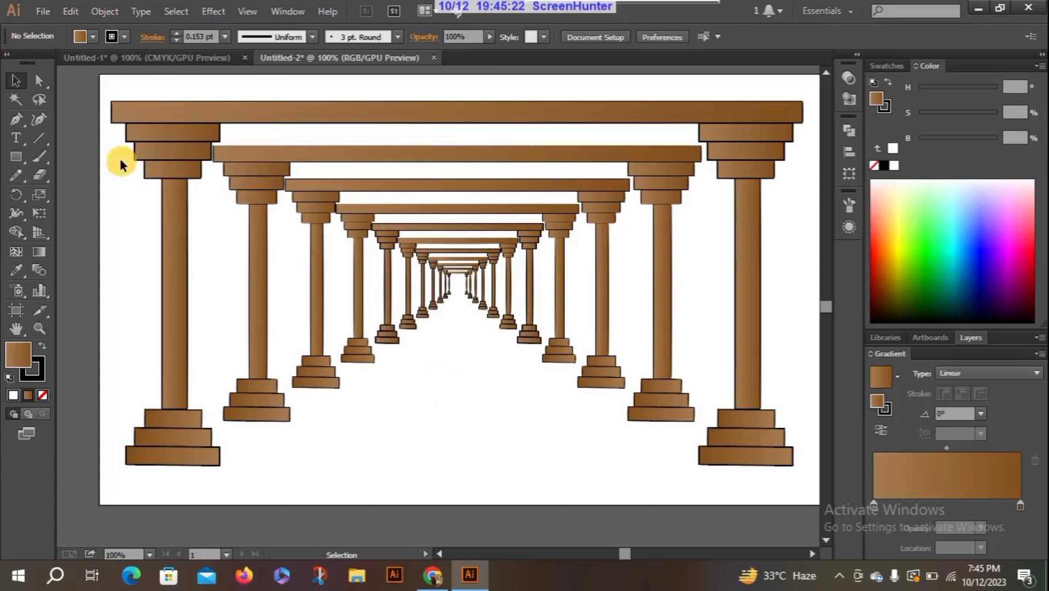
Switch to the Untitled-1 document and draw a rectangle on the upper part of its blank page
click(17, 82)
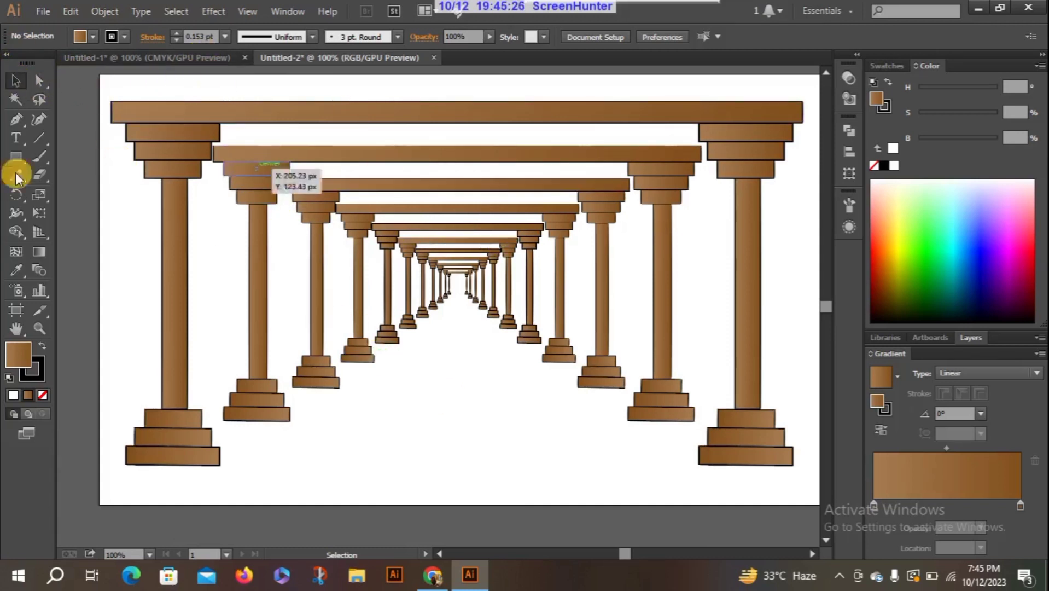
click(40, 192)
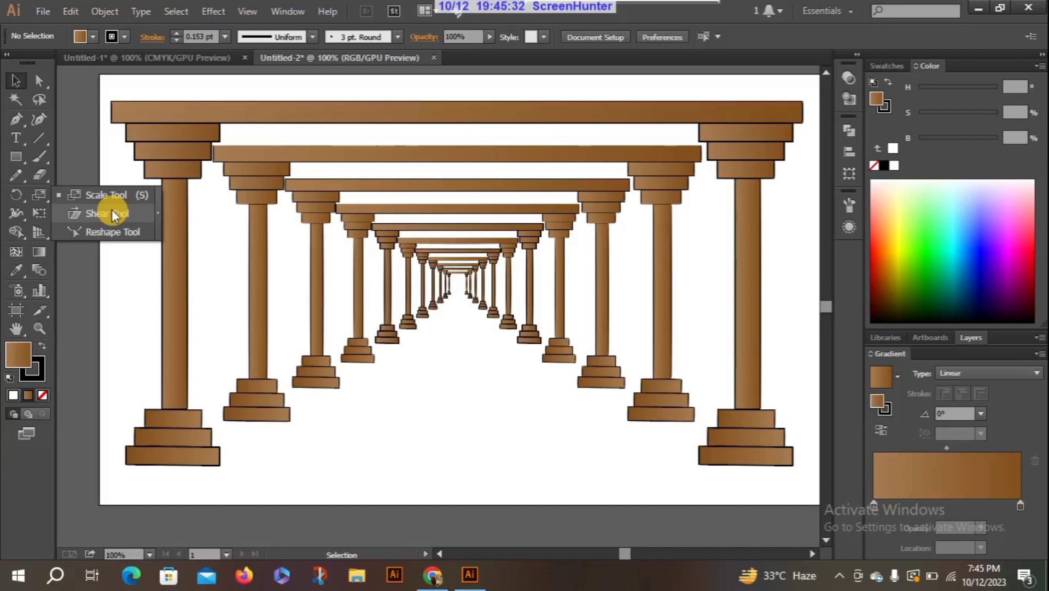
click(192, 57)
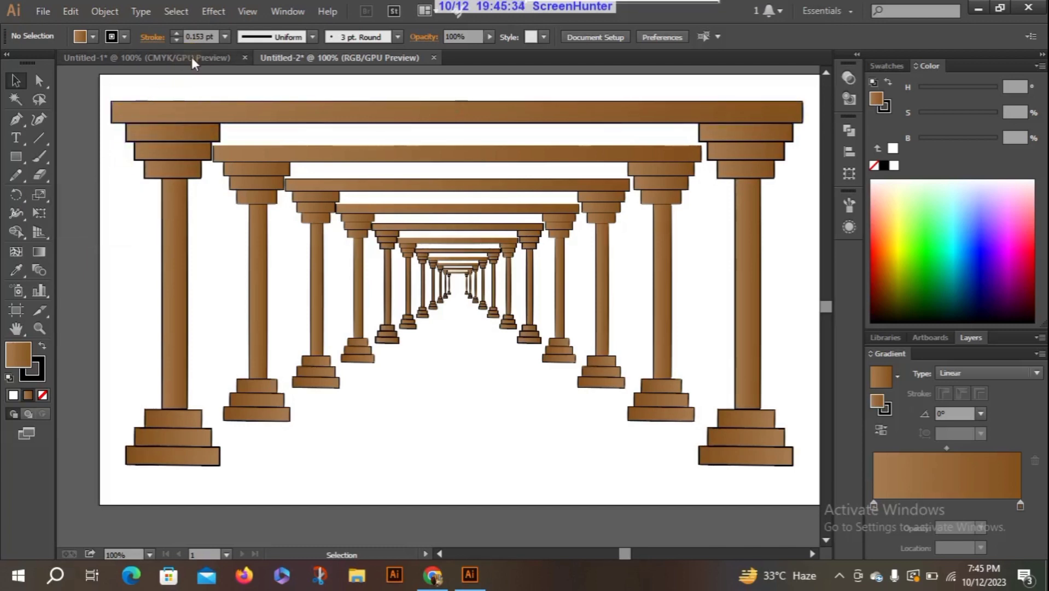
click(15, 159)
drag(370, 164, 542, 319)
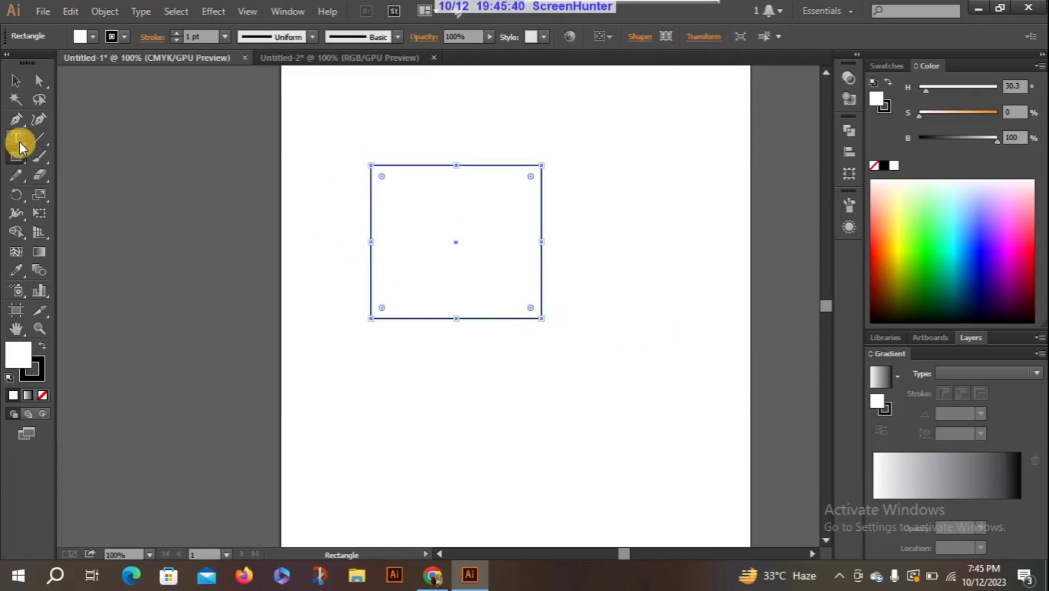
Select only the rectangle's two upper corner points with Direct Selection and move its top edge slightly upward
click(38, 81)
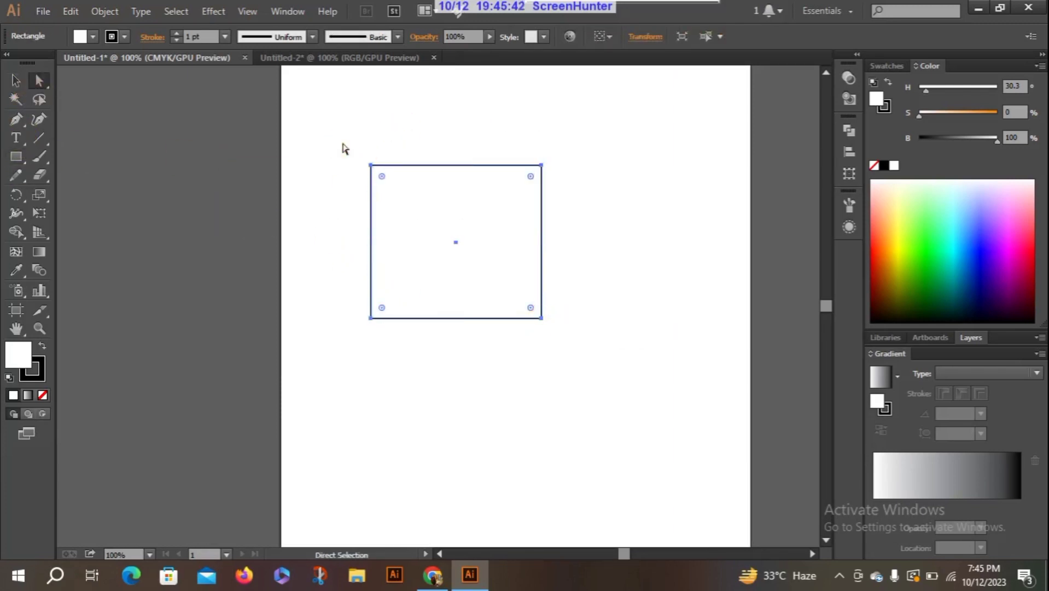
drag(343, 144, 570, 202)
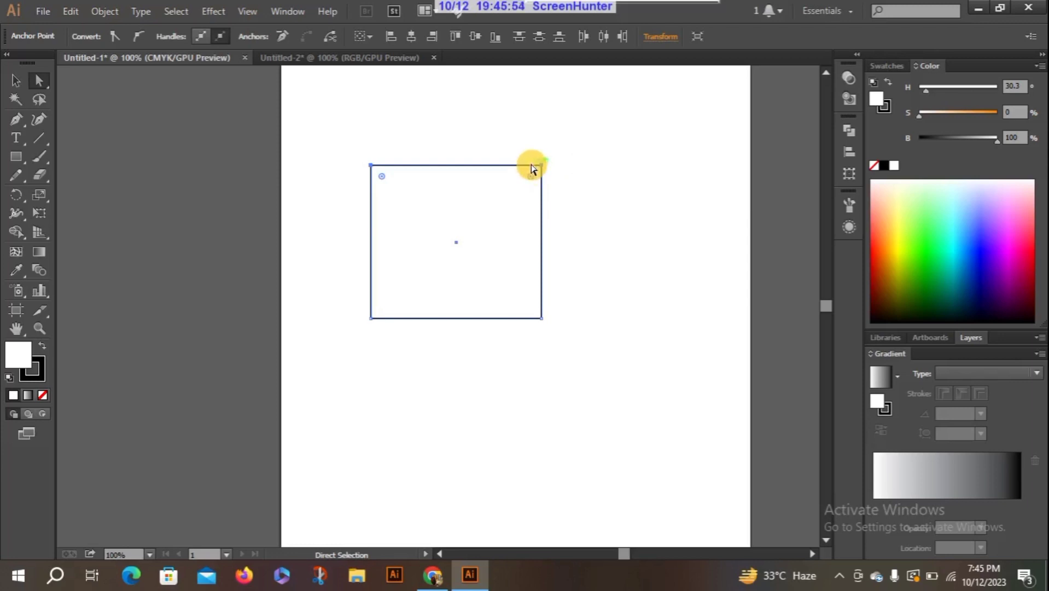
mouse_move(535, 167)
mouse_down()
mouse_move(634, 201)
mouse_move(543, 162)
mouse_move(412, 150)
mouse_move(489, 244)
mouse_move(391, 140)
mouse_move(613, 145)
mouse_move(568, 192)
mouse_move(511, 173)
mouse_move(363, 176)
mouse_move(340, 202)
mouse_move(618, 136)
mouse_move(661, 164)
mouse_move(692, 262)
mouse_move(619, 143)
mouse_move(490, 103)
mouse_move(363, 96)
mouse_move(484, 121)
mouse_move(492, 164)
mouse_move(368, 165)
mouse_move(578, 133)
mouse_move(644, 157)
mouse_move(534, 131)
mouse_move(488, 160)
mouse_move(573, 127)
mouse_move(533, 137)
mouse_move(530, 148)
mouse_up()
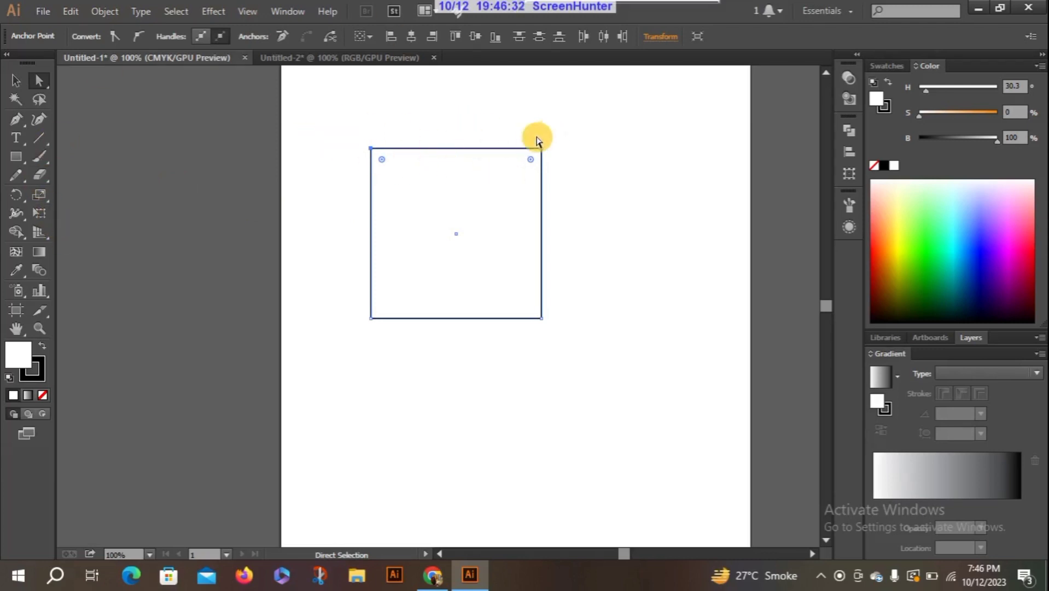
Use the Shear tool on the two upper corner points to widen the rectangle's top edge and tilt it up to the right
click(39, 194)
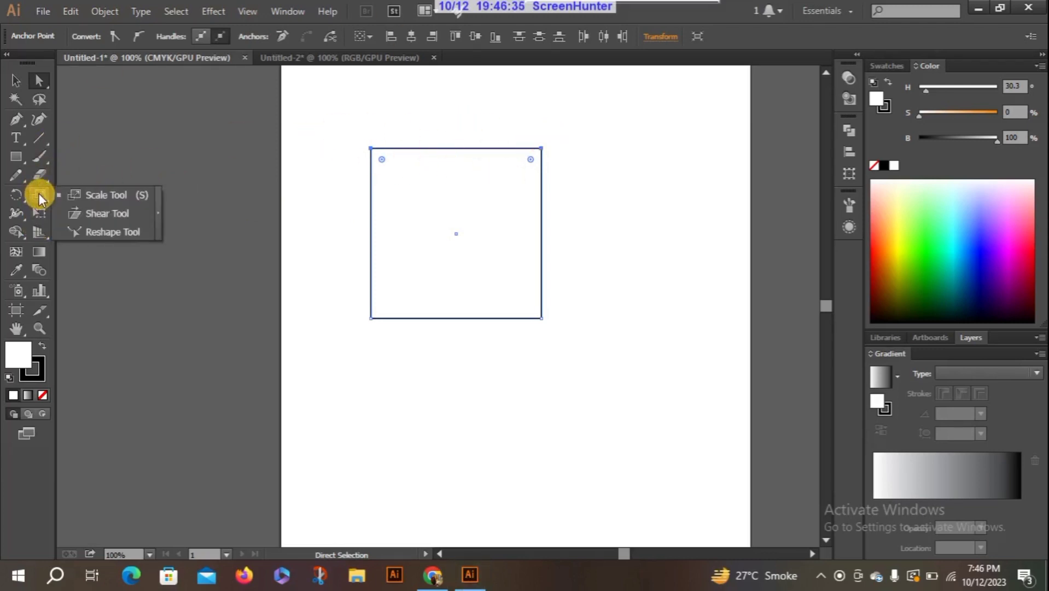
click(126, 213)
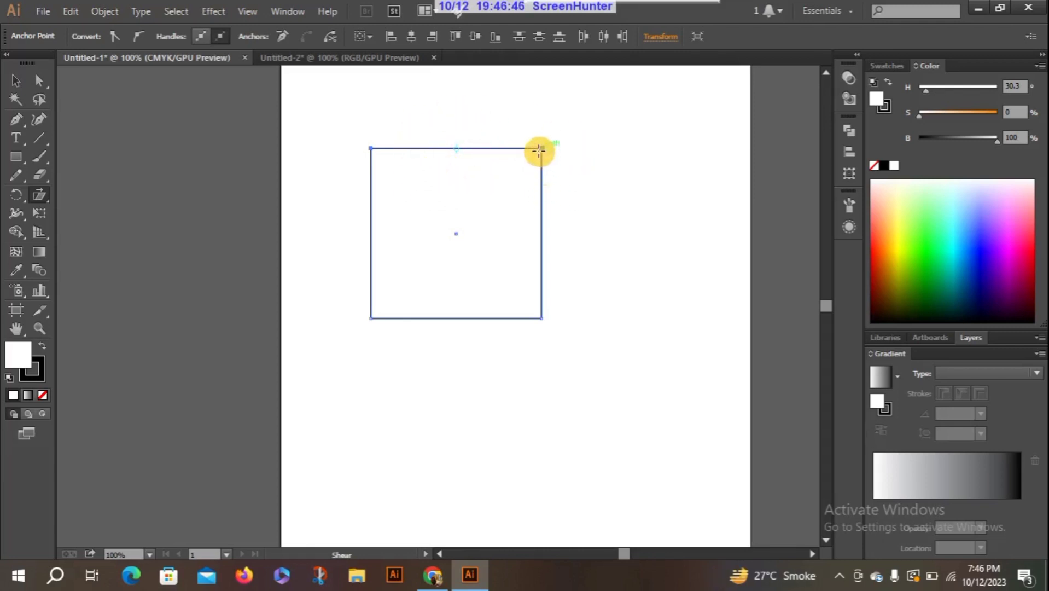
drag(539, 150, 628, 146)
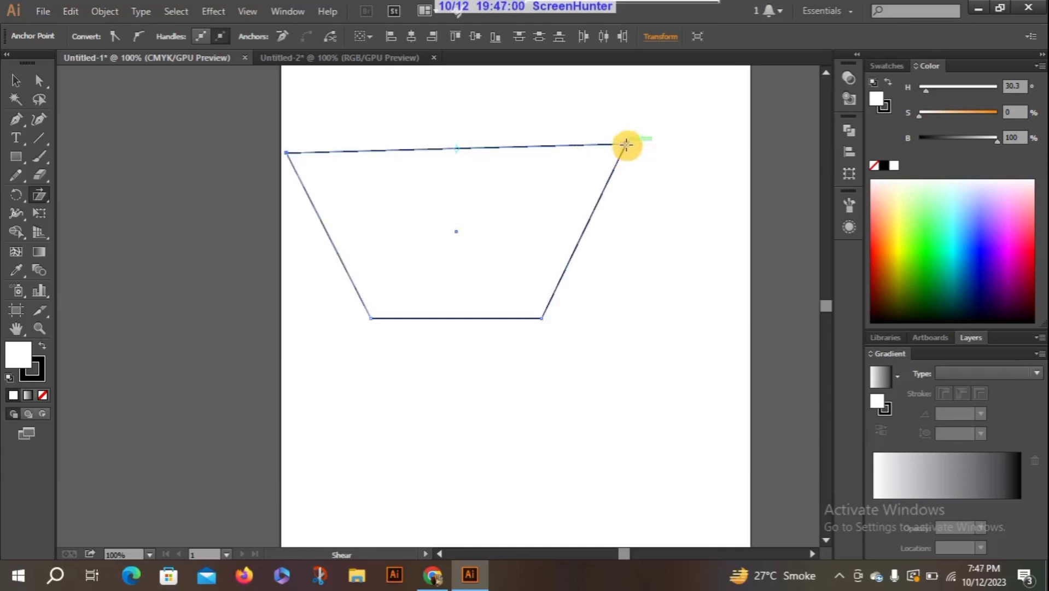
drag(627, 144, 617, 121)
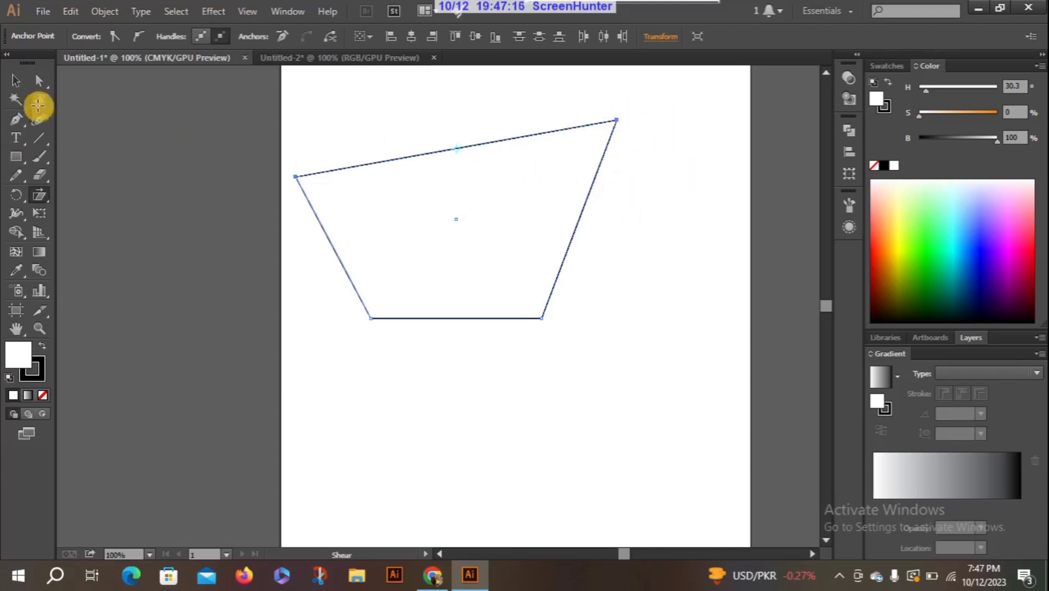
Delete the sheared shape completely, including its remaining bottom edge
click(15, 81)
key(Delete)
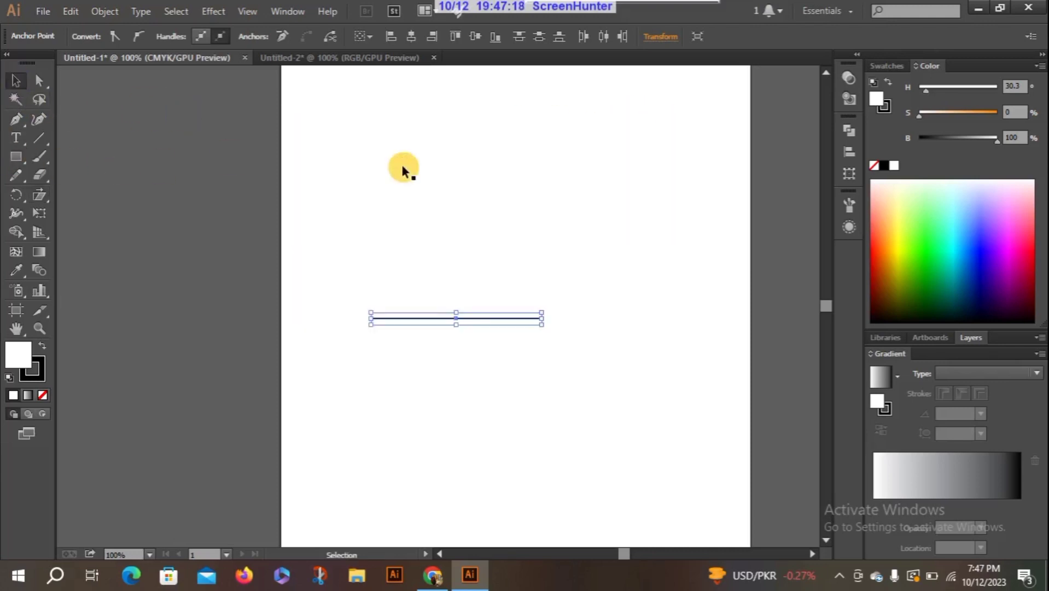
key(Delete)
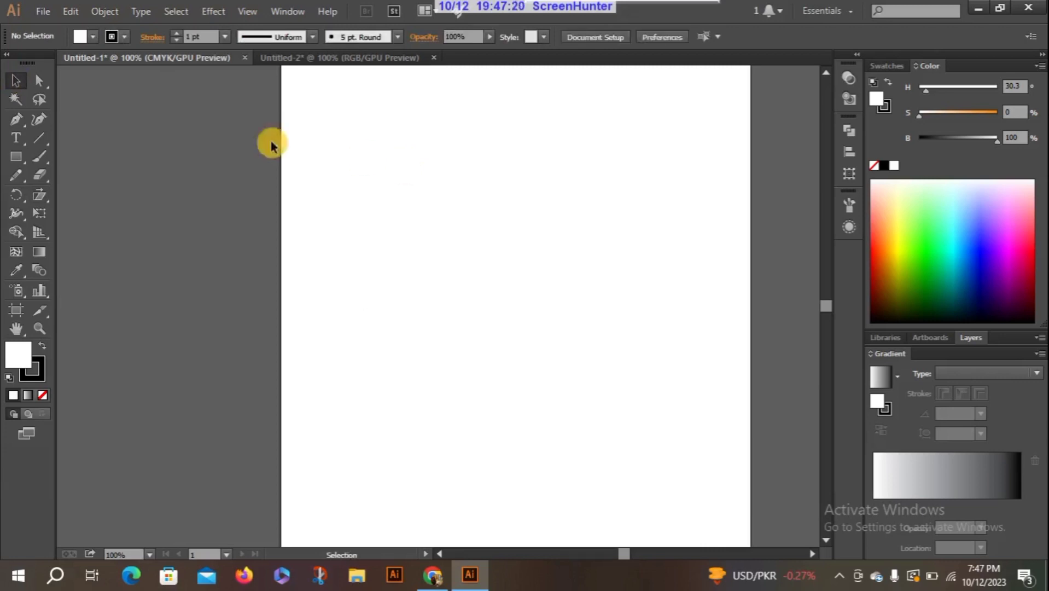
click(16, 157)
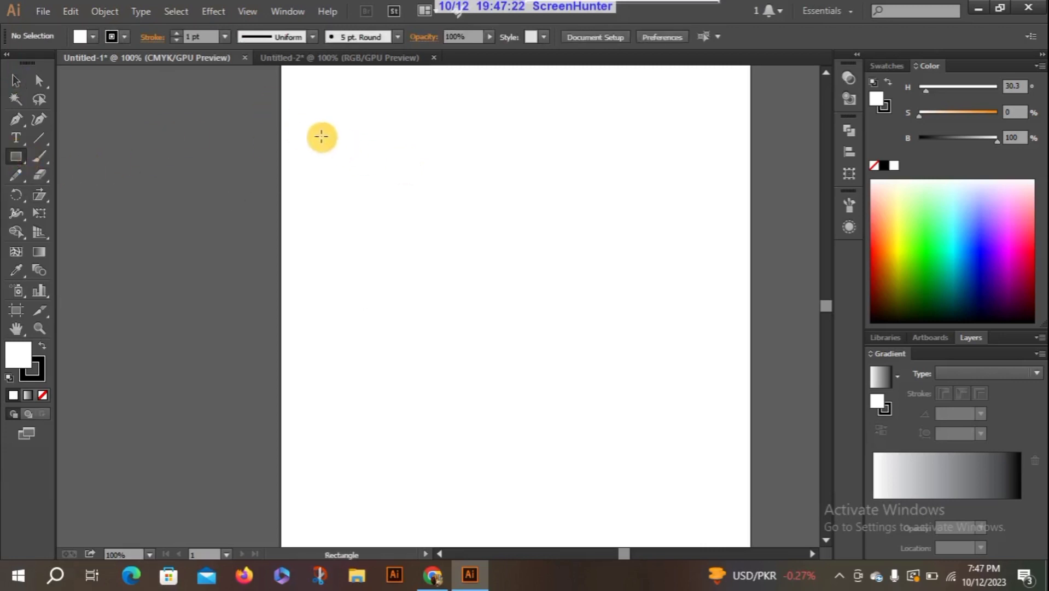
mouse_move(316, 133)
mouse_down()
mouse_move(351, 206)
mouse_move(386, 211)
mouse_up()
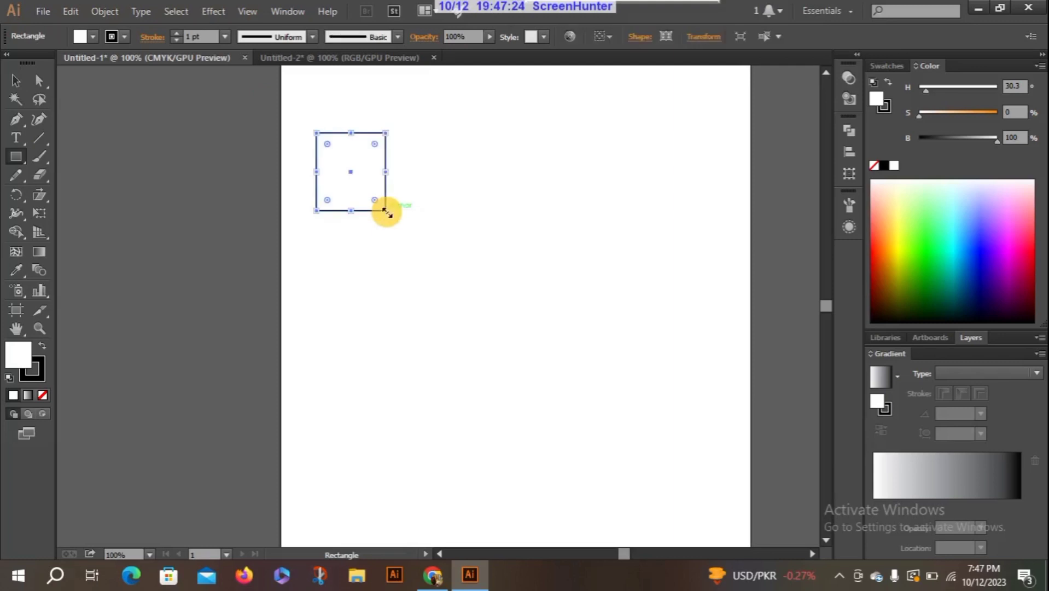
click(15, 82)
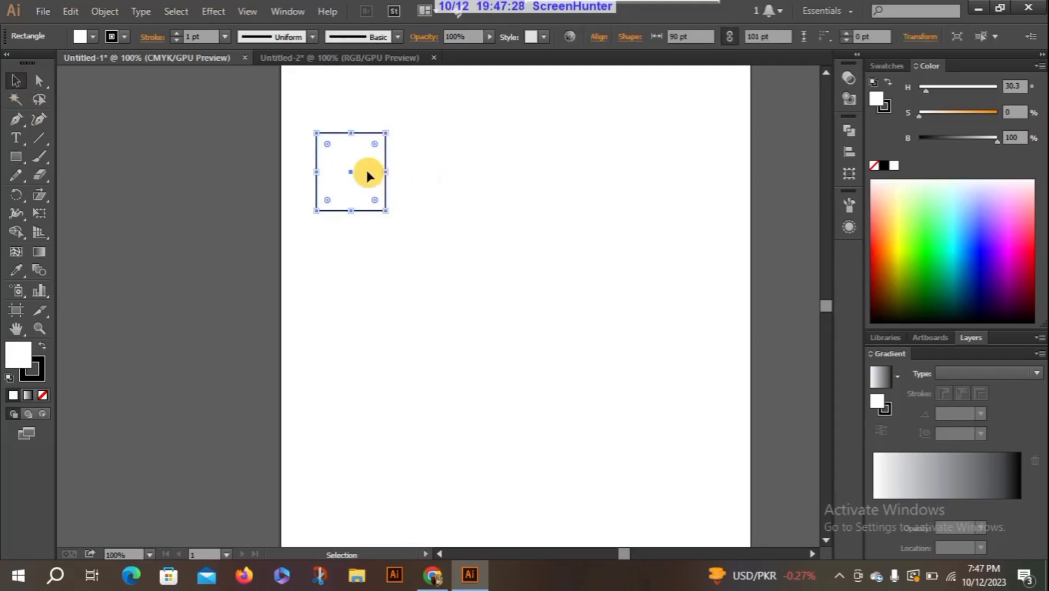
drag(367, 172, 470, 172)
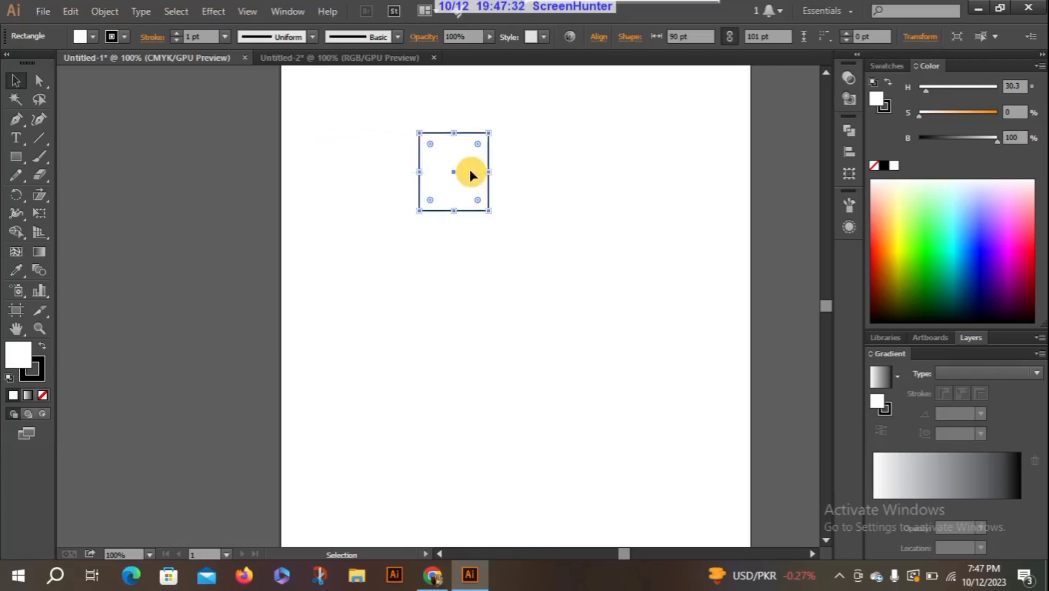
drag(470, 173, 381, 174)
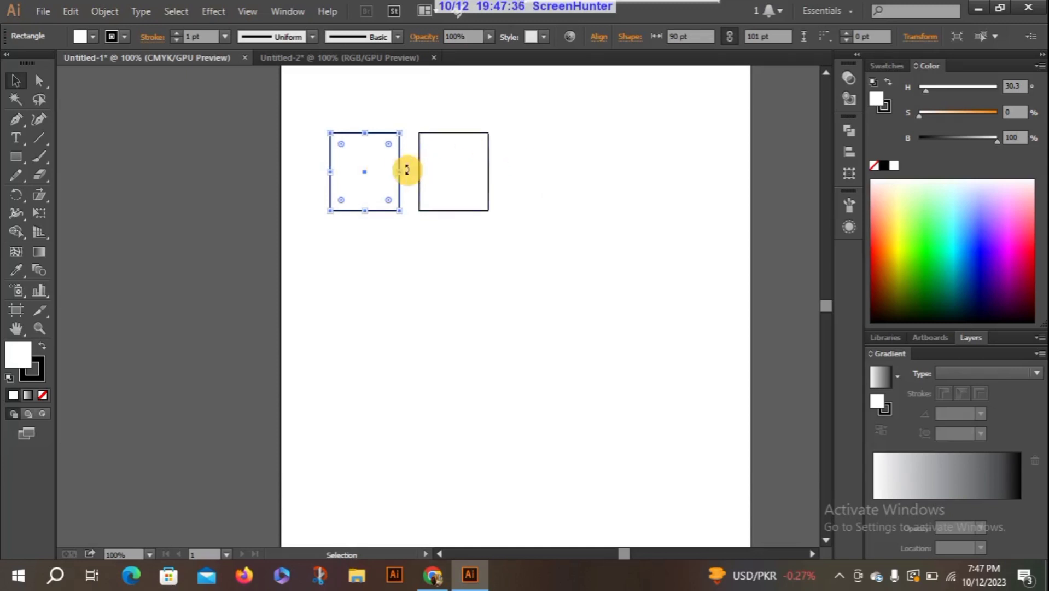
key(Delete)
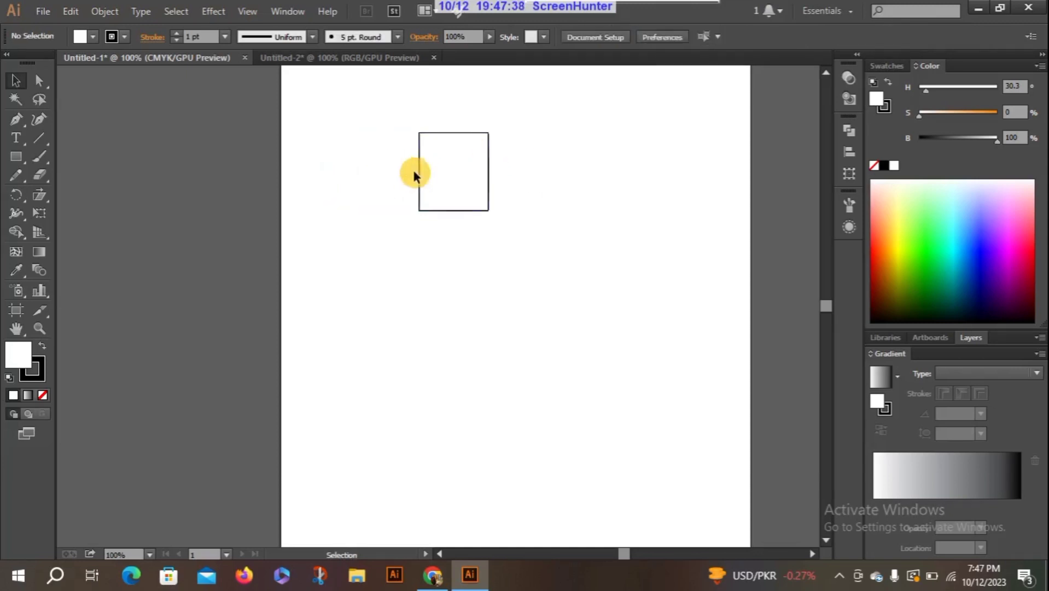
click(449, 181)
key(Delete)
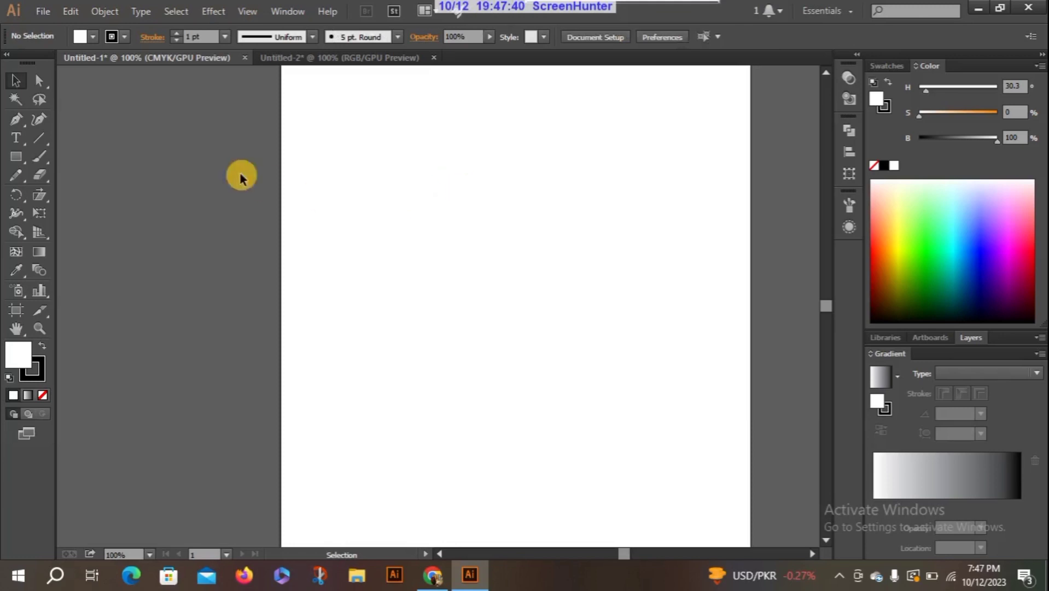
Draw a rectangle about 94 by 99 pt near the page's upper left corner and repeat copies of it rightward into a row of five
click(16, 156)
drag(313, 127, 385, 203)
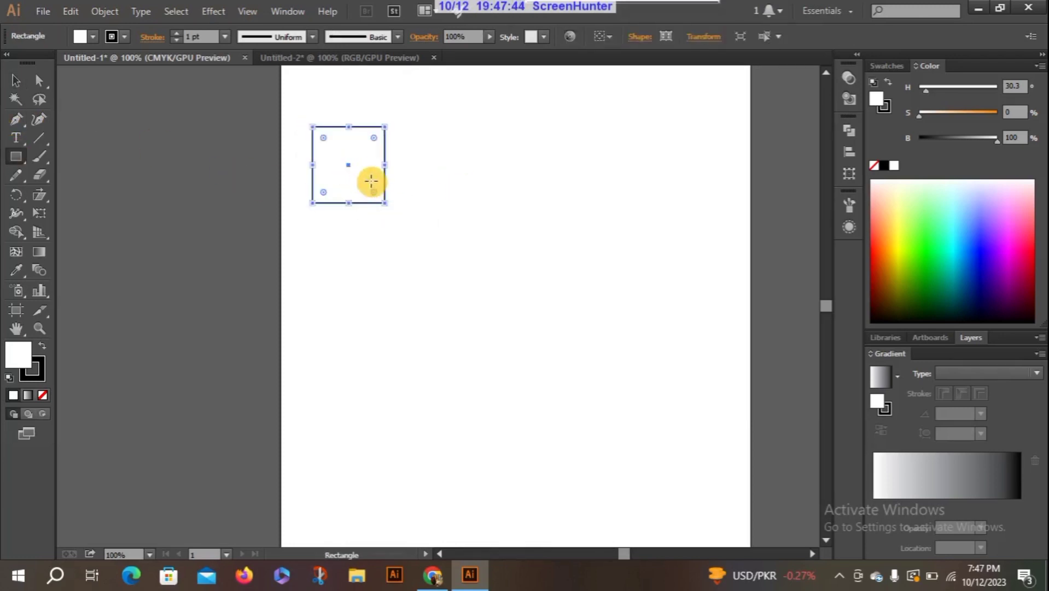
click(16, 81)
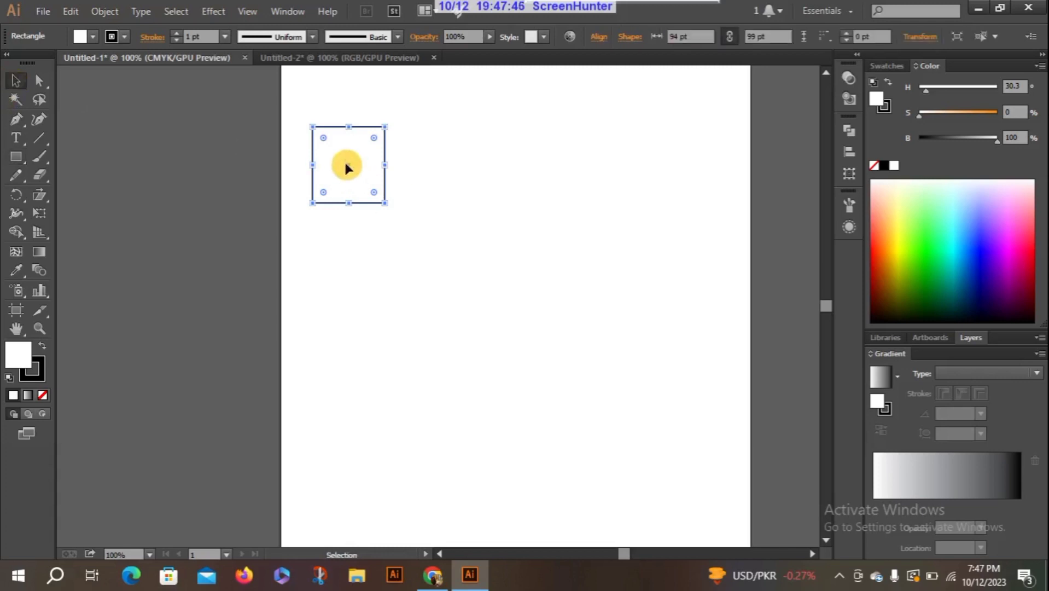
drag(351, 170, 451, 181)
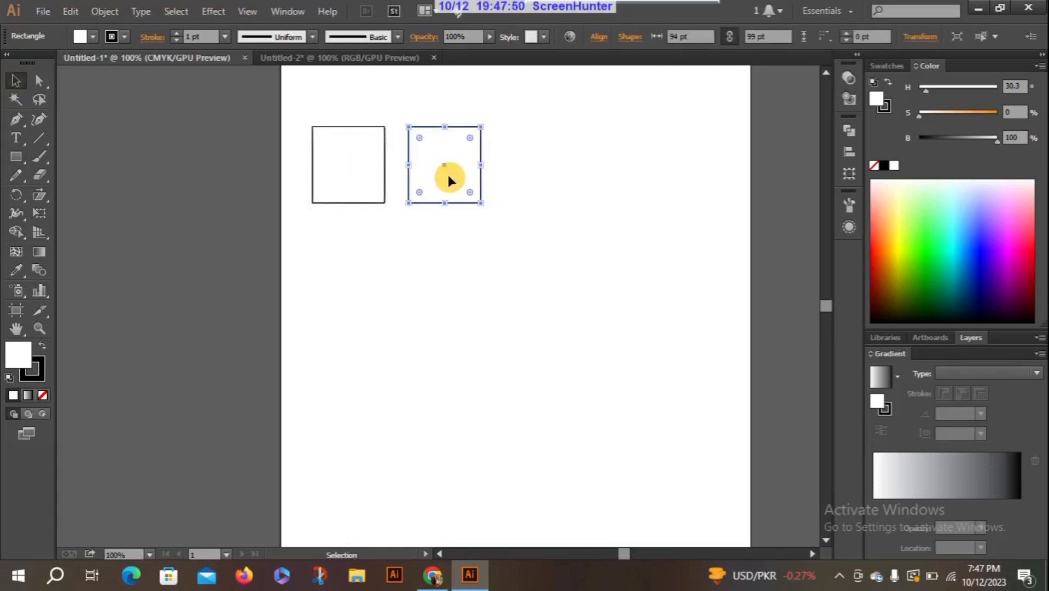
key(ctrl+d)
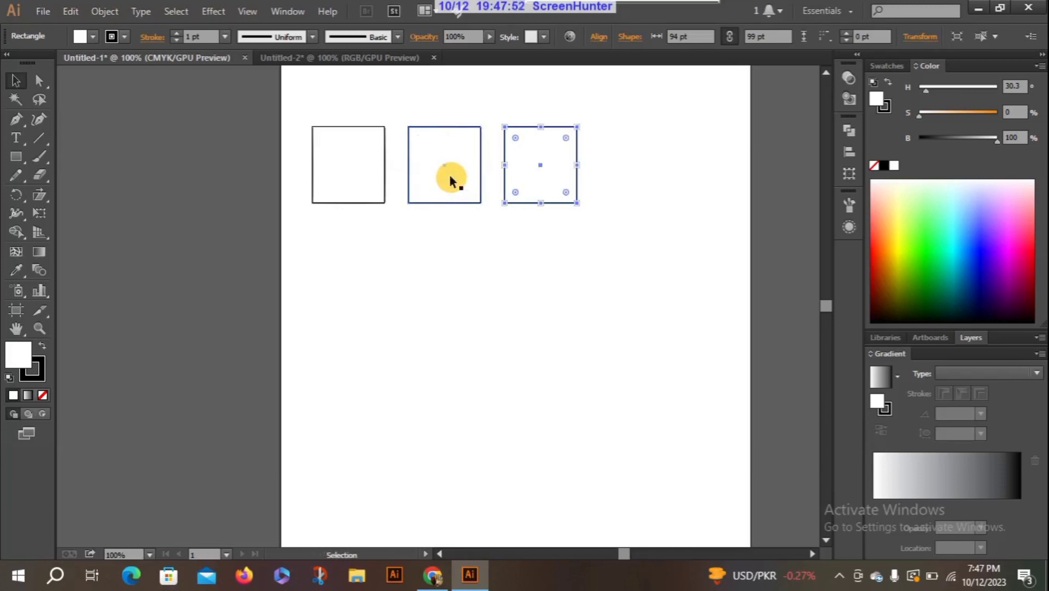
key(ctrl+d)
key(ctrl+d)
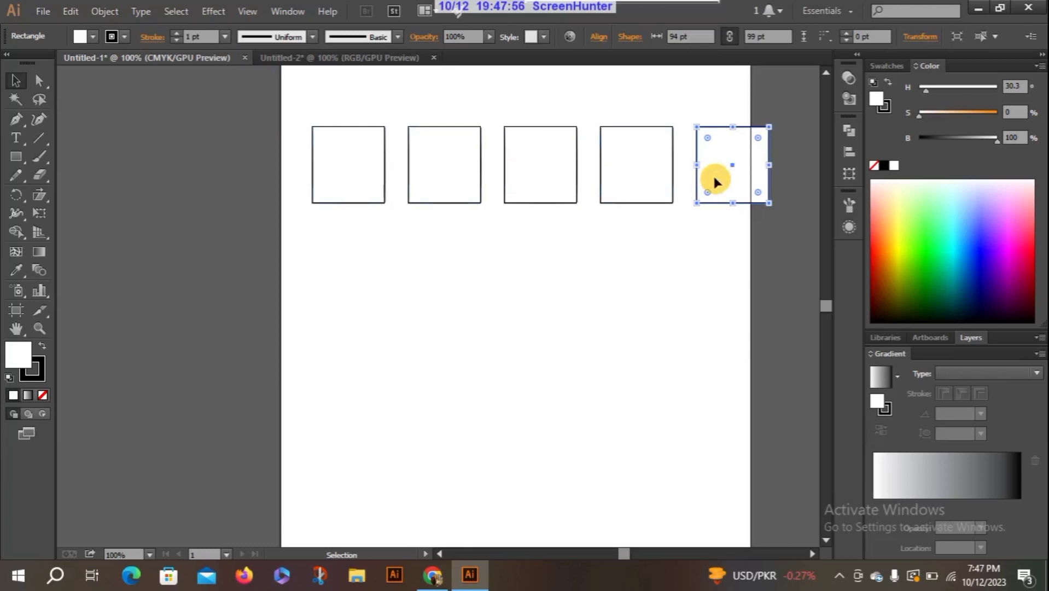
Copy the row of five rectangles downward at a regular spacing, repeat the copy, and delete the fourth row to leave three rows
drag(305, 108, 673, 253)
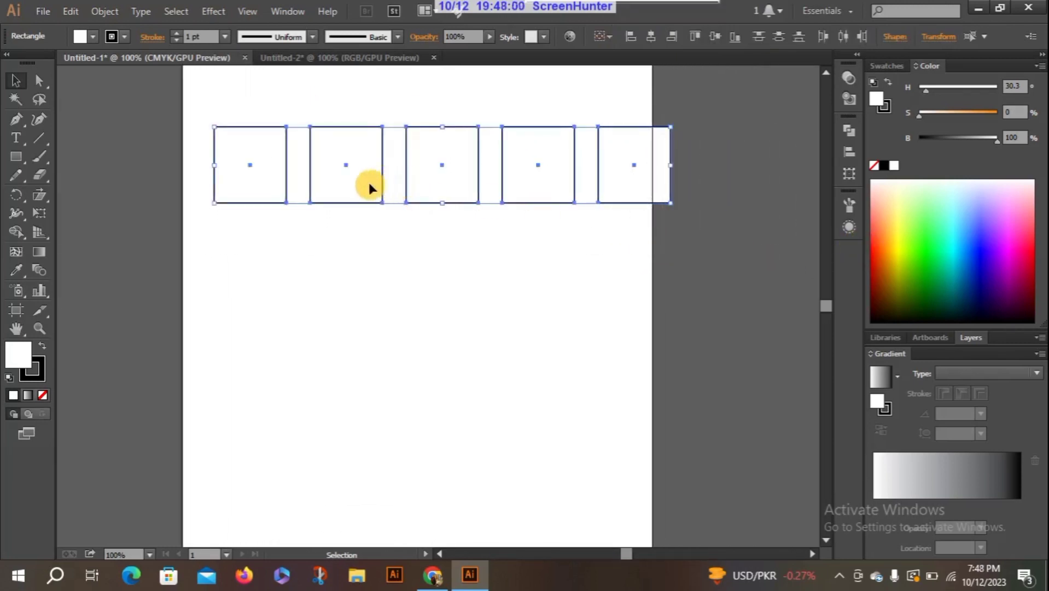
drag(369, 186, 365, 305)
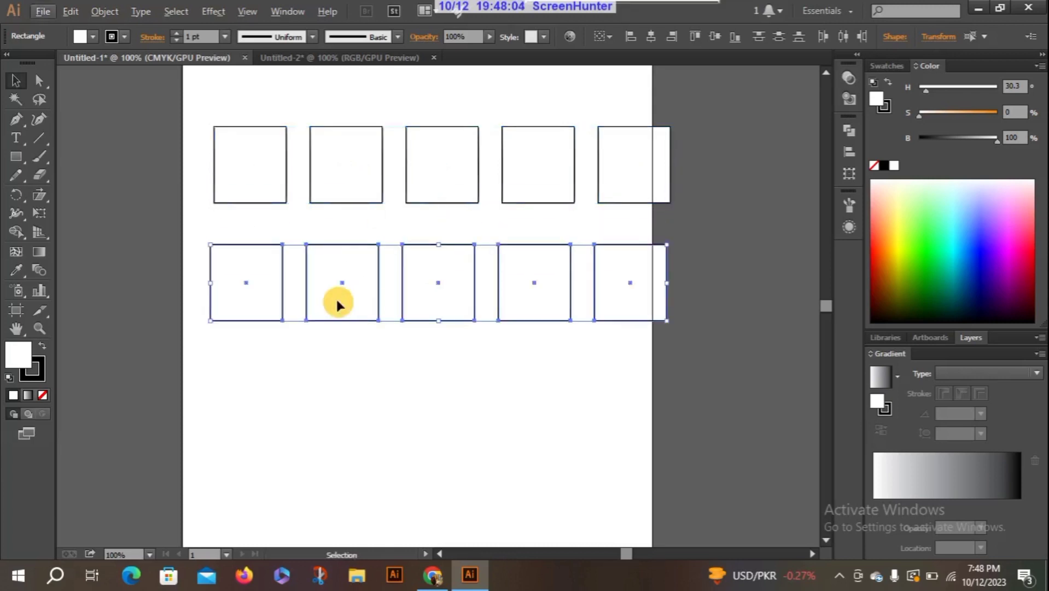
key(ctrl+d)
key(ctrl+d)
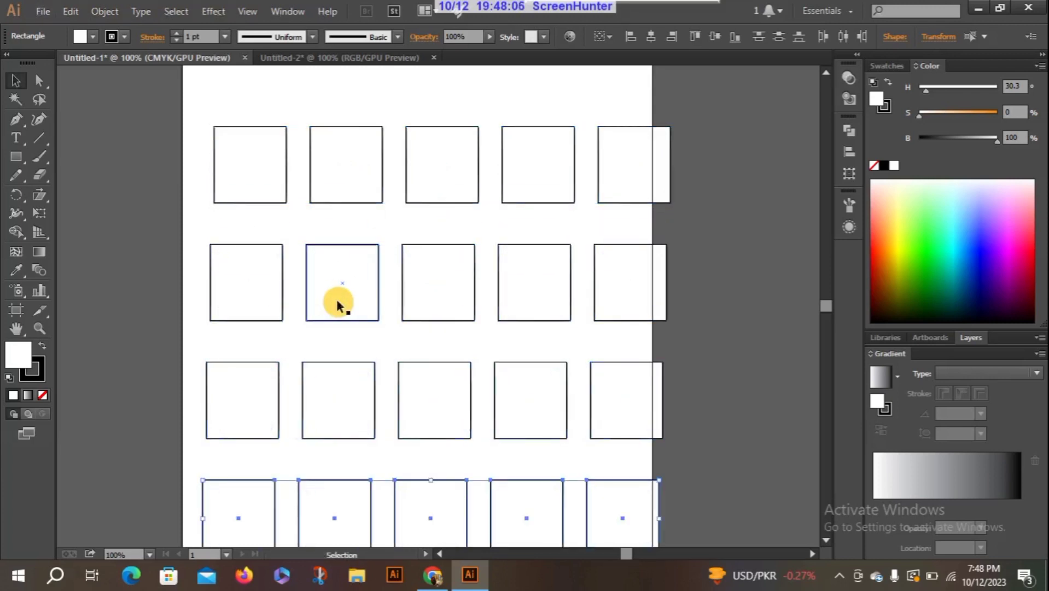
key(Delete)
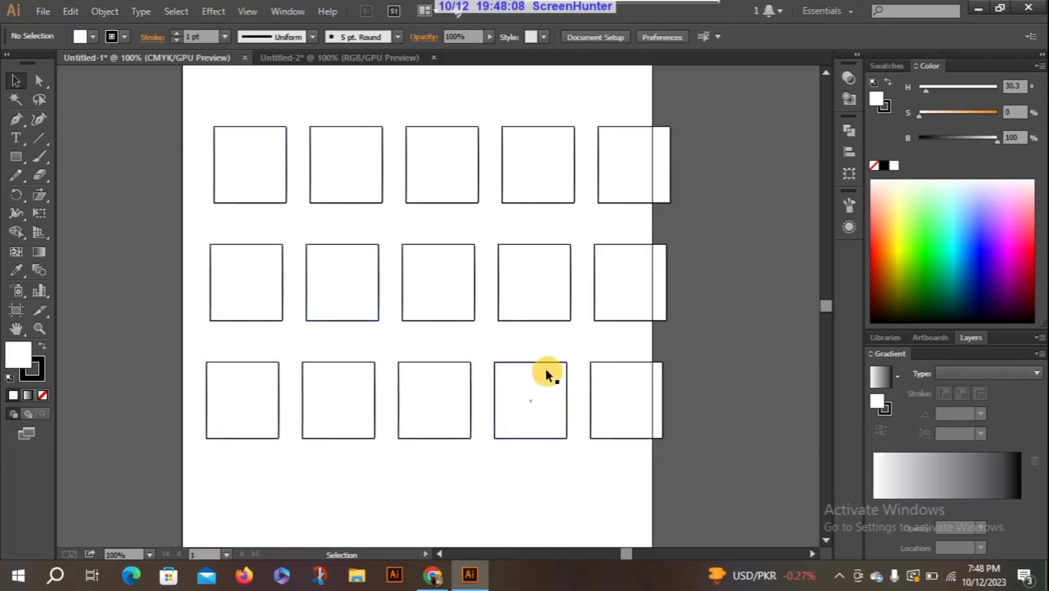
Move the whole grid of rectangles left so that it fits within the page width, then deselect it
mouse_move(199, 115)
mouse_down()
mouse_move(608, 490)
mouse_move(705, 488)
mouse_up()
drag(244, 165, 211, 166)
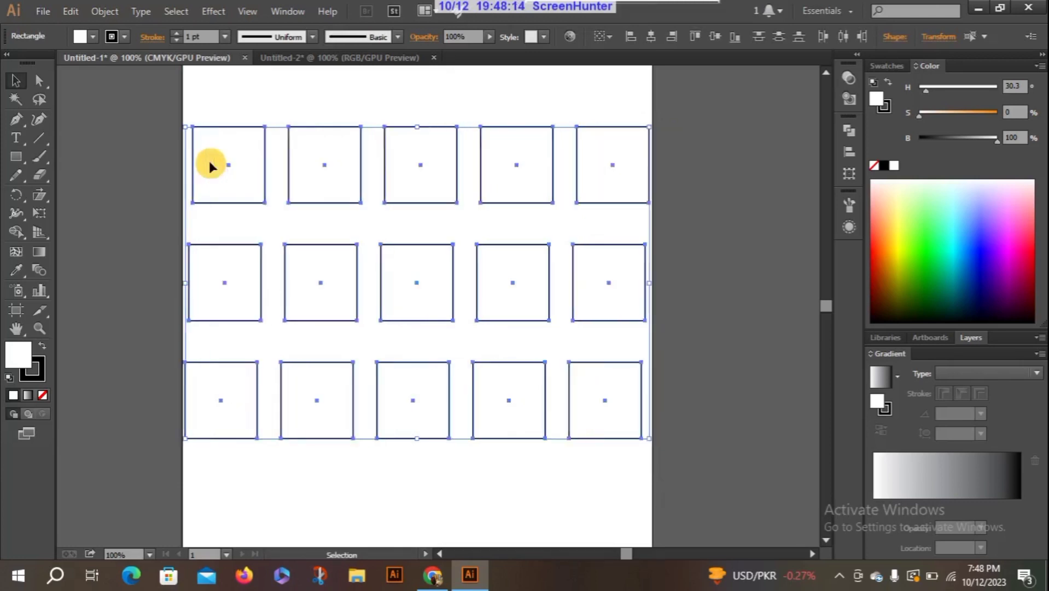
click(105, 315)
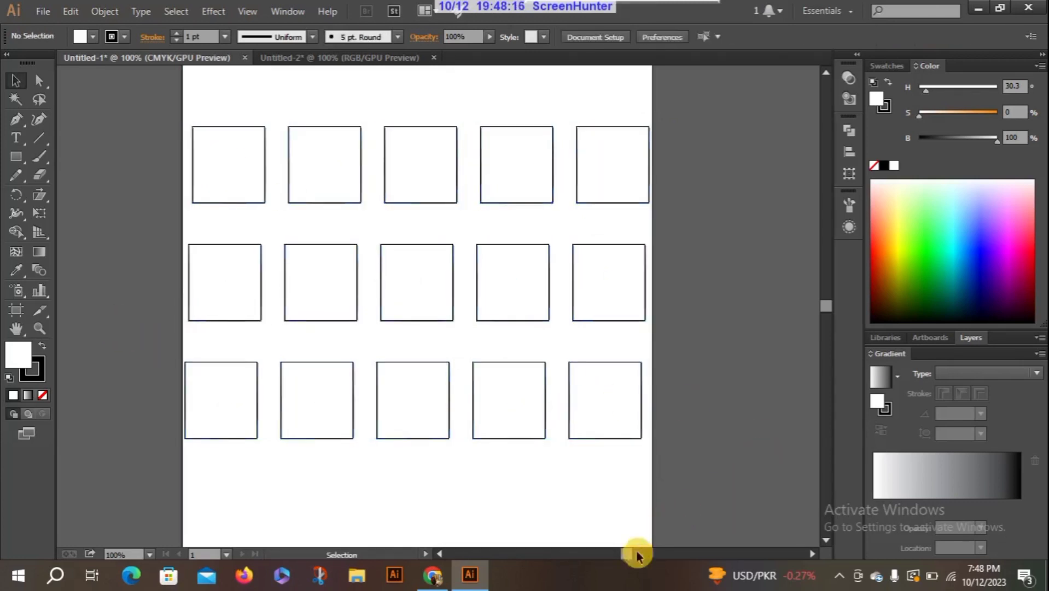
drag(627, 557, 625, 558)
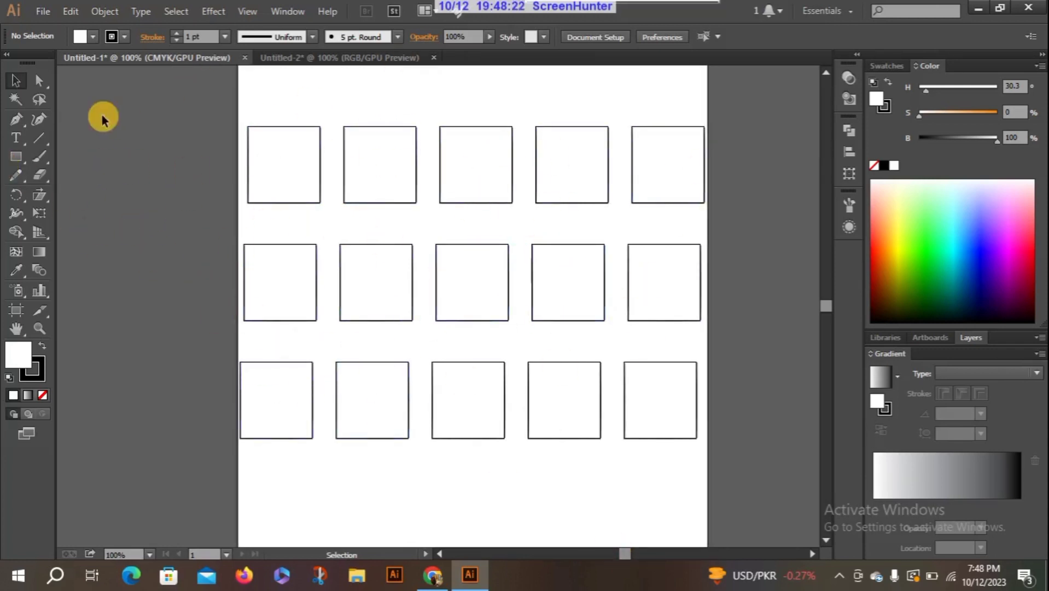
Select the top anchor points of the first row of rectangles and try to shear them
click(36, 82)
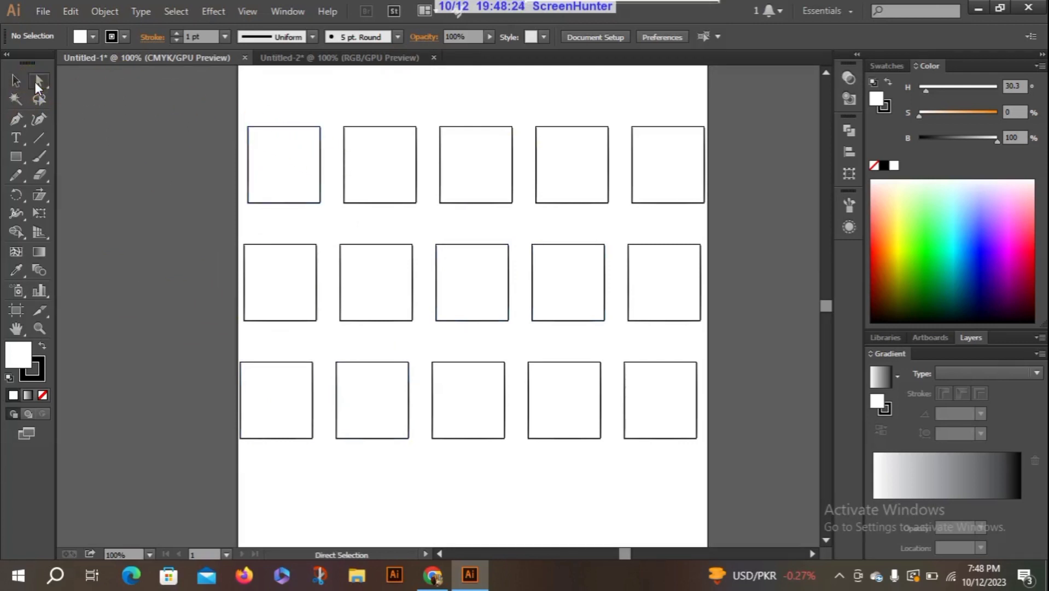
drag(243, 115, 708, 153)
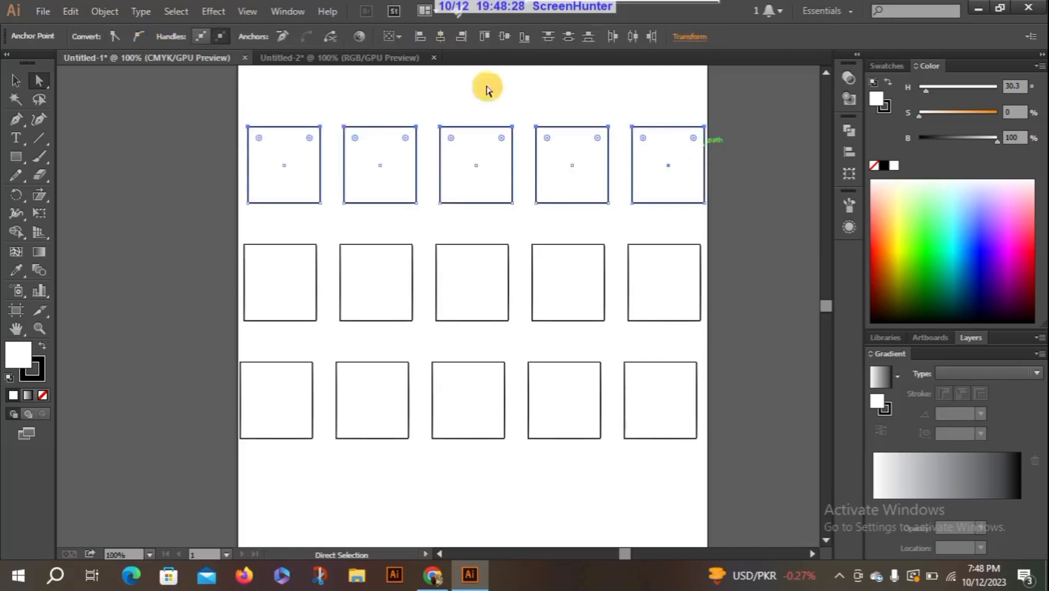
click(40, 197)
drag(261, 147, 249, 184)
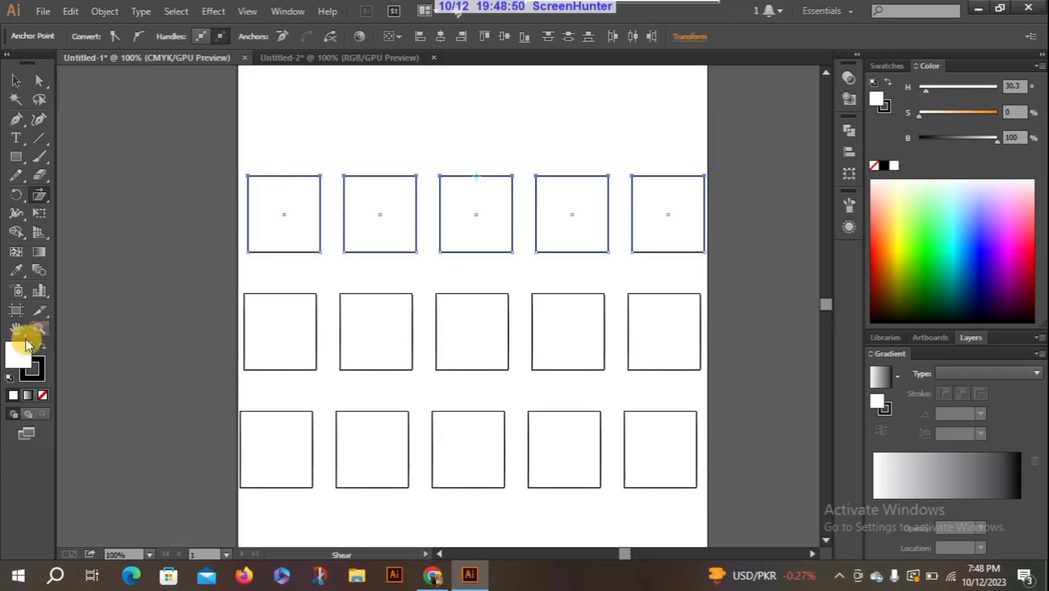
Fill the five rectangles of the first row with a medium orange-brown
double_click(18, 353)
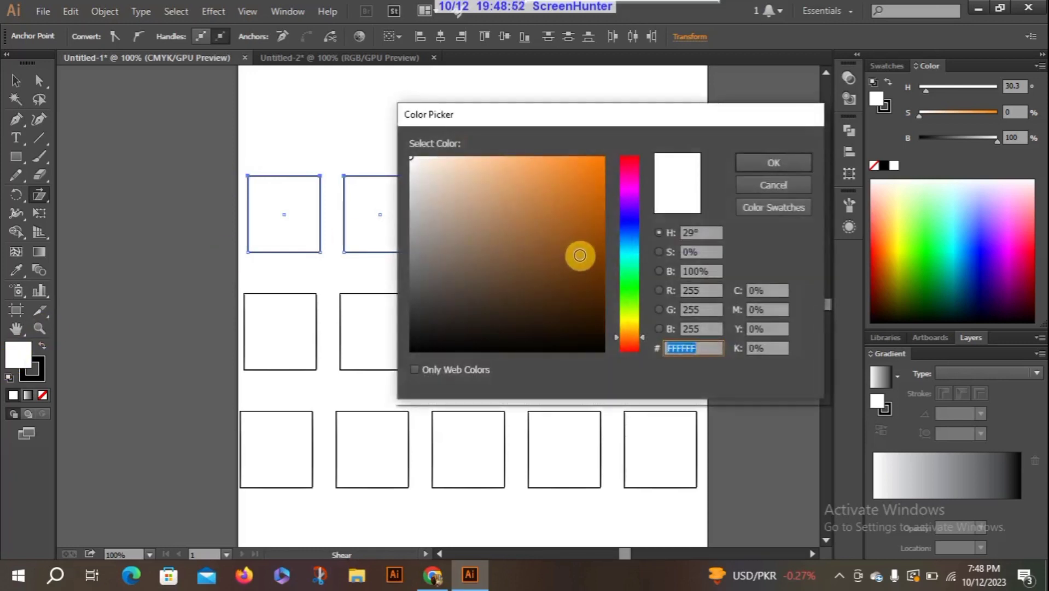
click(573, 244)
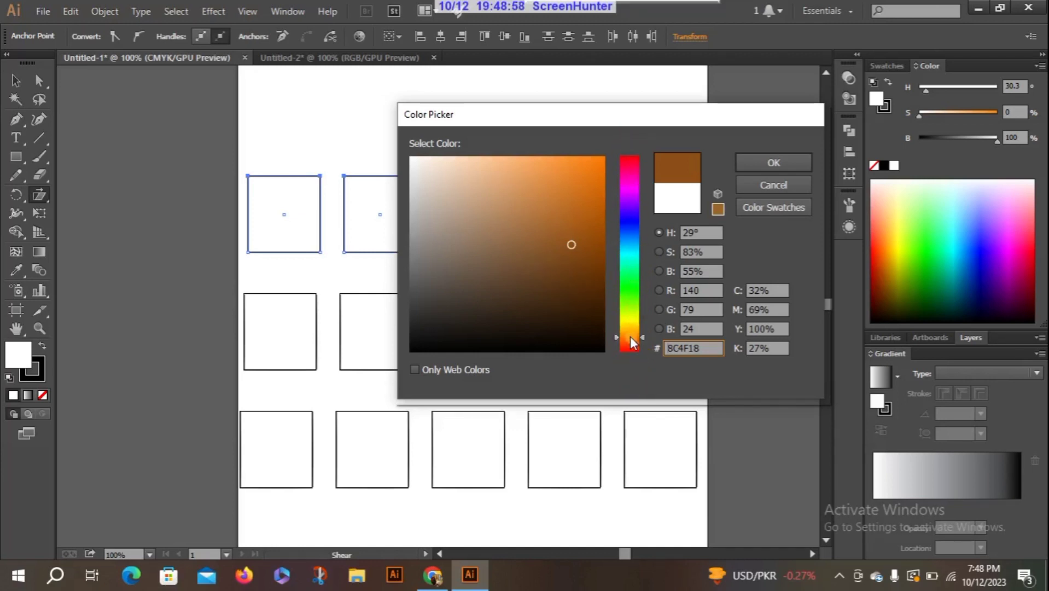
mouse_move(557, 202)
mouse_down()
mouse_move(567, 227)
mouse_move(564, 215)
mouse_up()
click(767, 169)
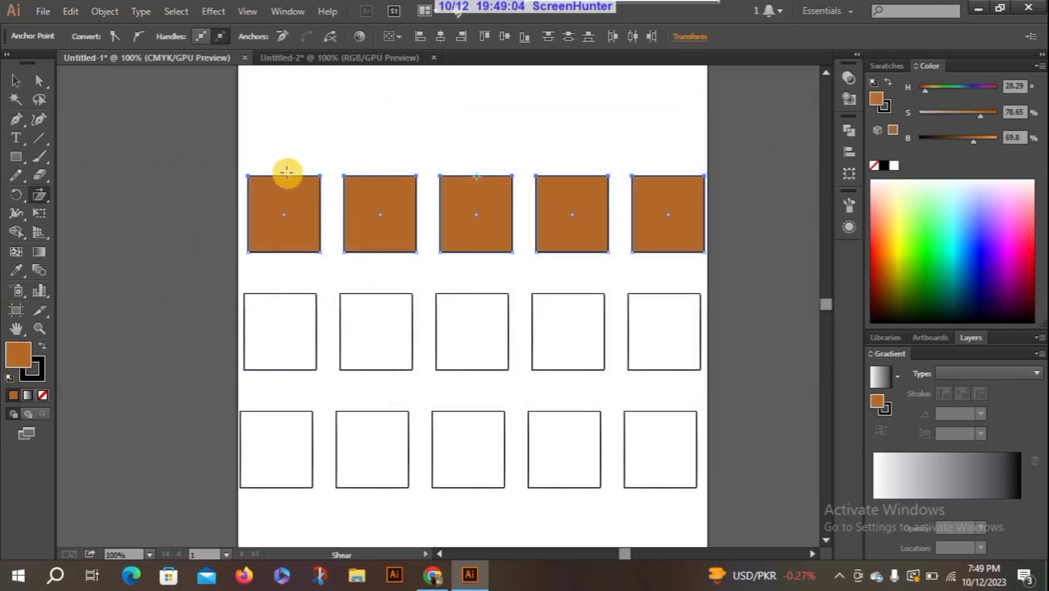
Fill all fifteen rectangles with brown at hue 28.47°, saturation 84.31% and brightness 71%, and deselect them
click(15, 80)
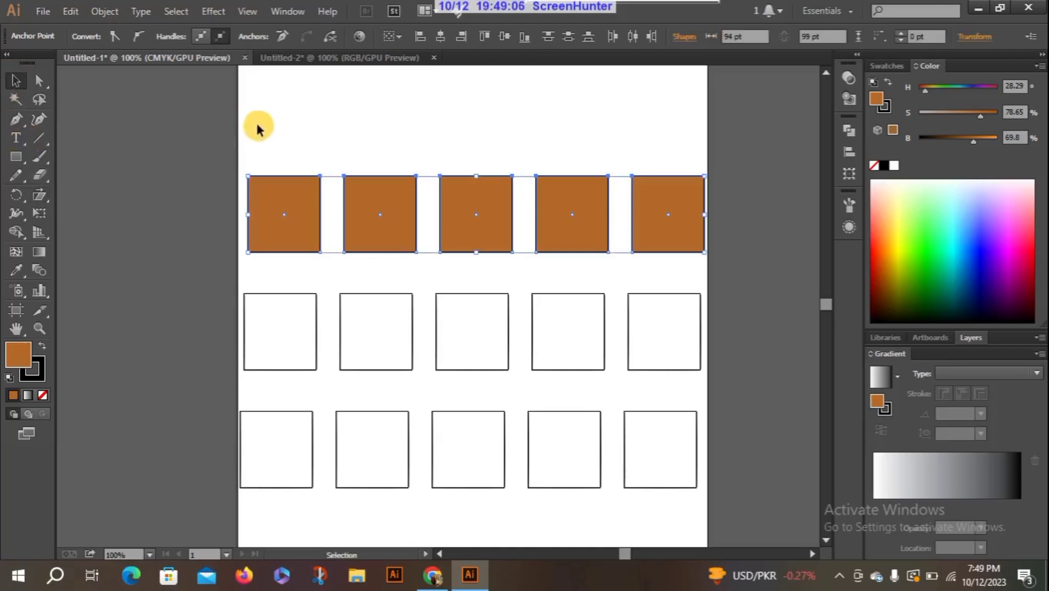
drag(226, 297, 740, 481)
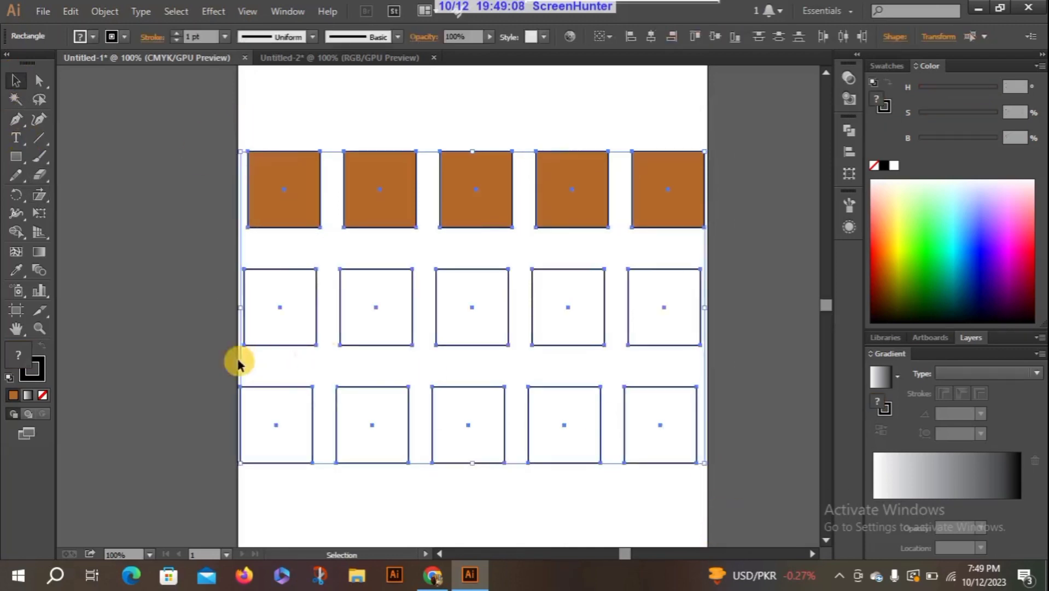
click(14, 400)
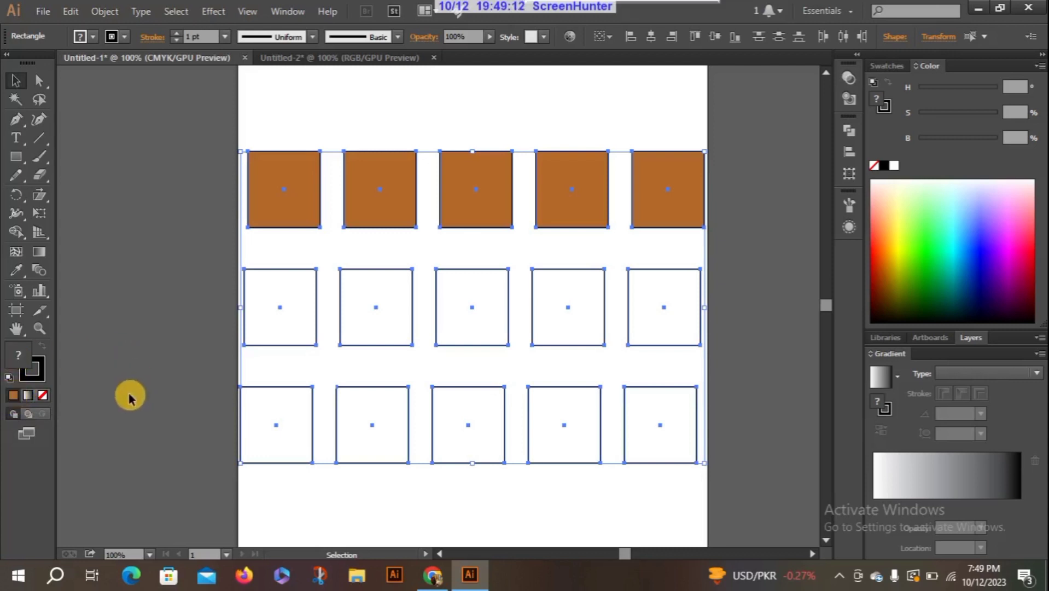
click(11, 398)
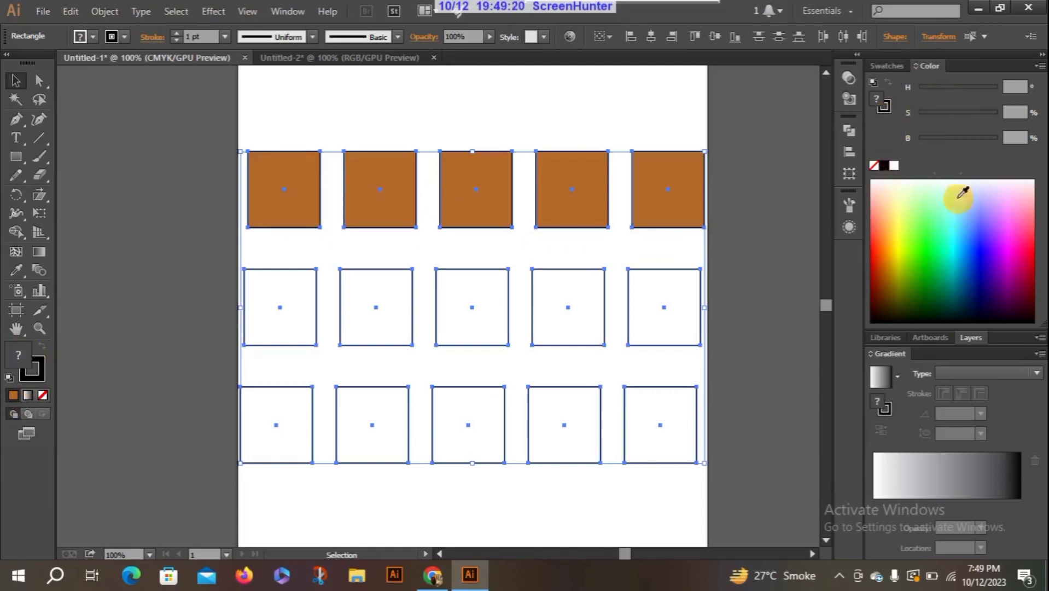
click(925, 274)
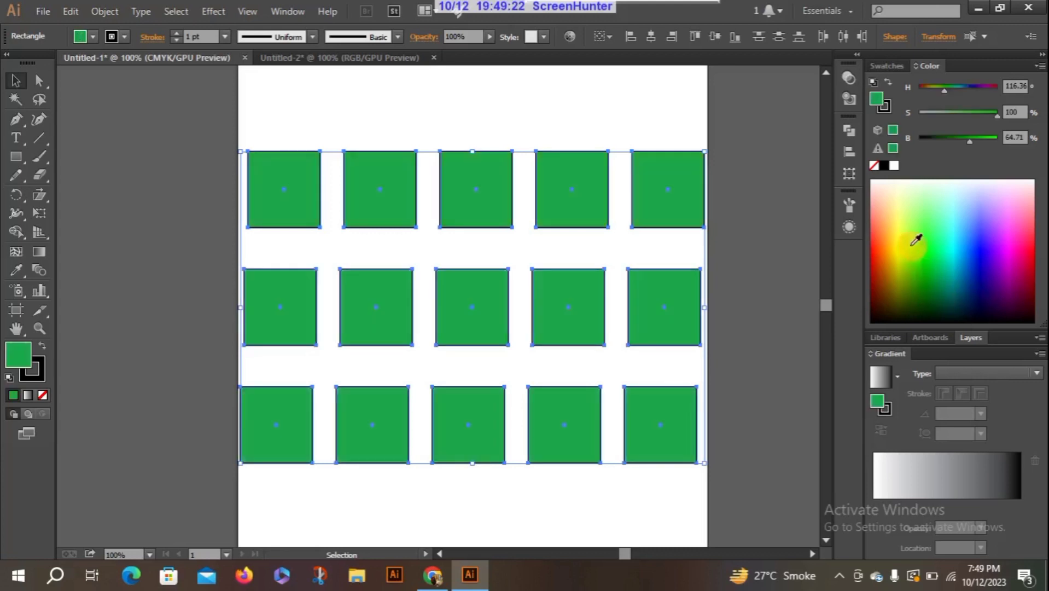
drag(917, 240, 892, 224)
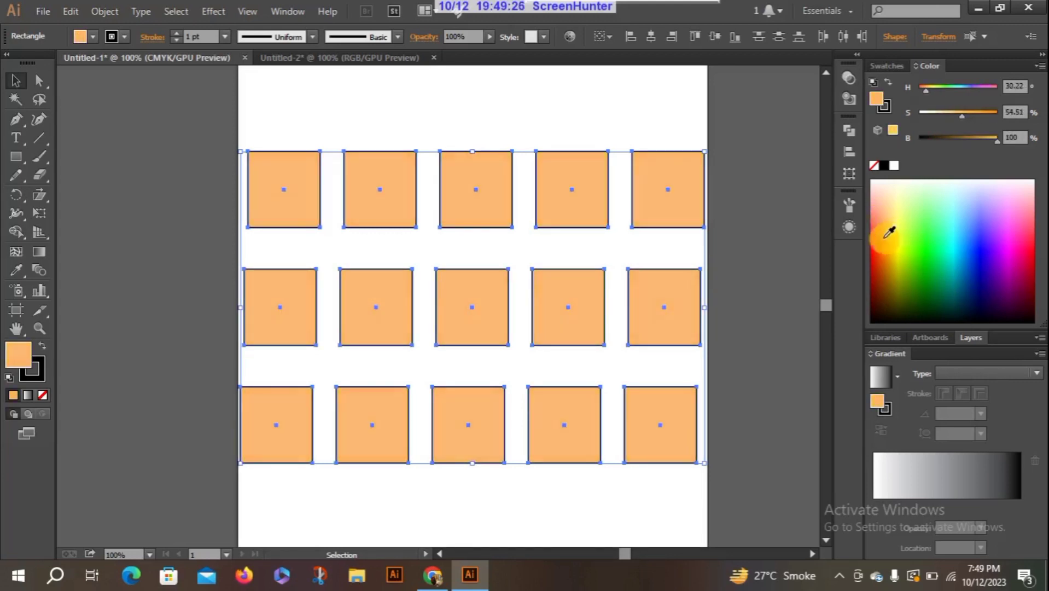
click(886, 238)
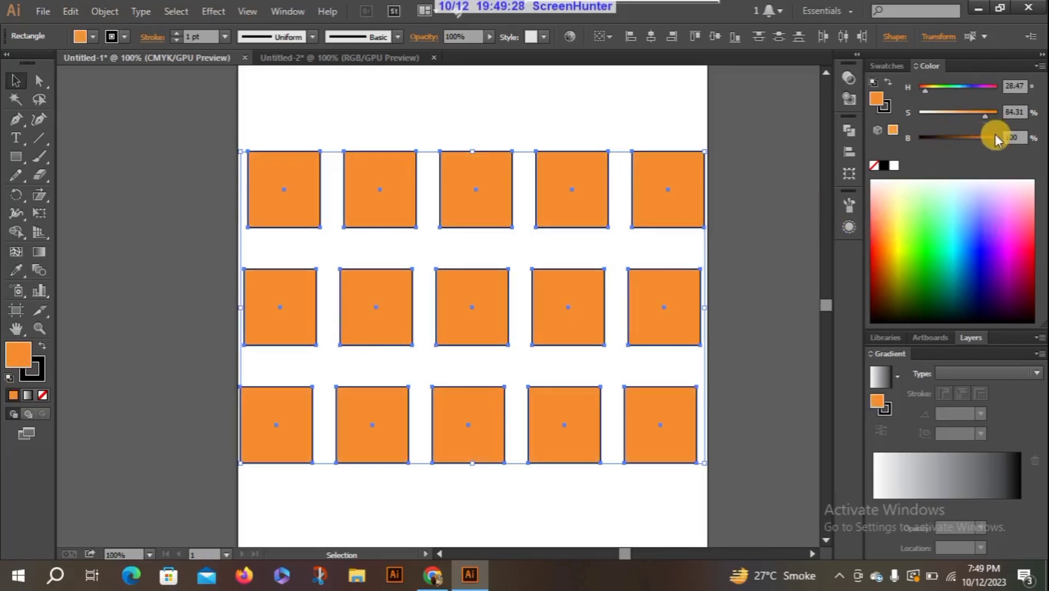
drag(994, 138, 974, 138)
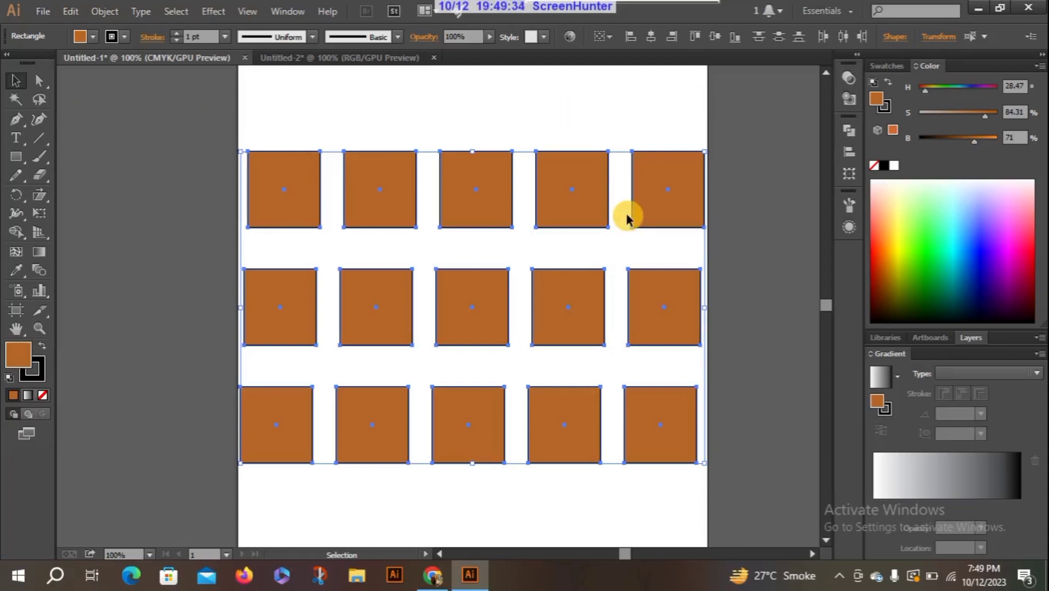
click(209, 161)
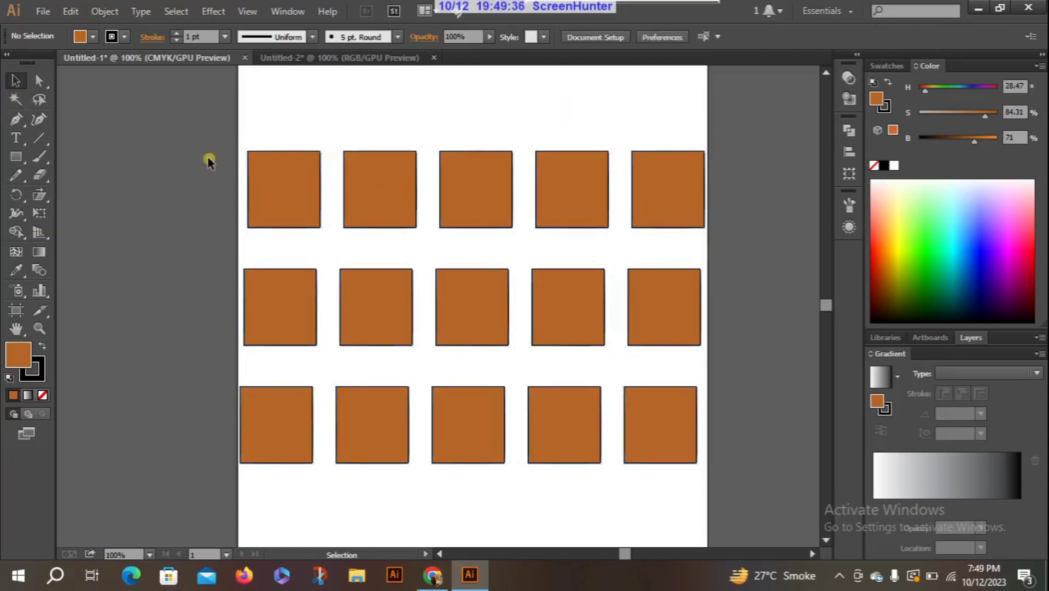
Try to shear the first row of brown rectangles sideways by their top anchor points
click(38, 81)
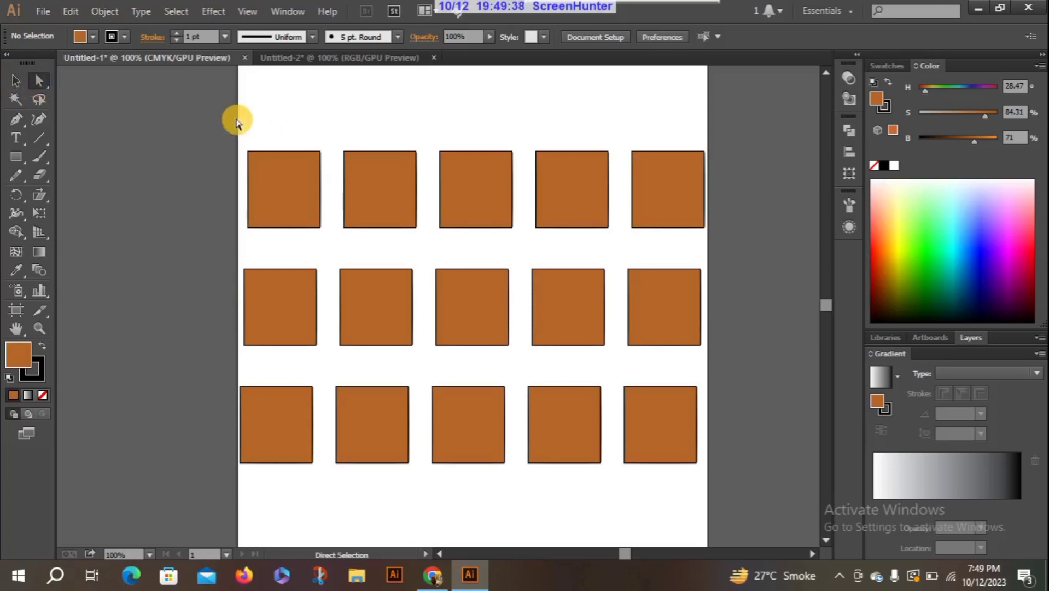
drag(245, 203, 725, 189)
click(43, 198)
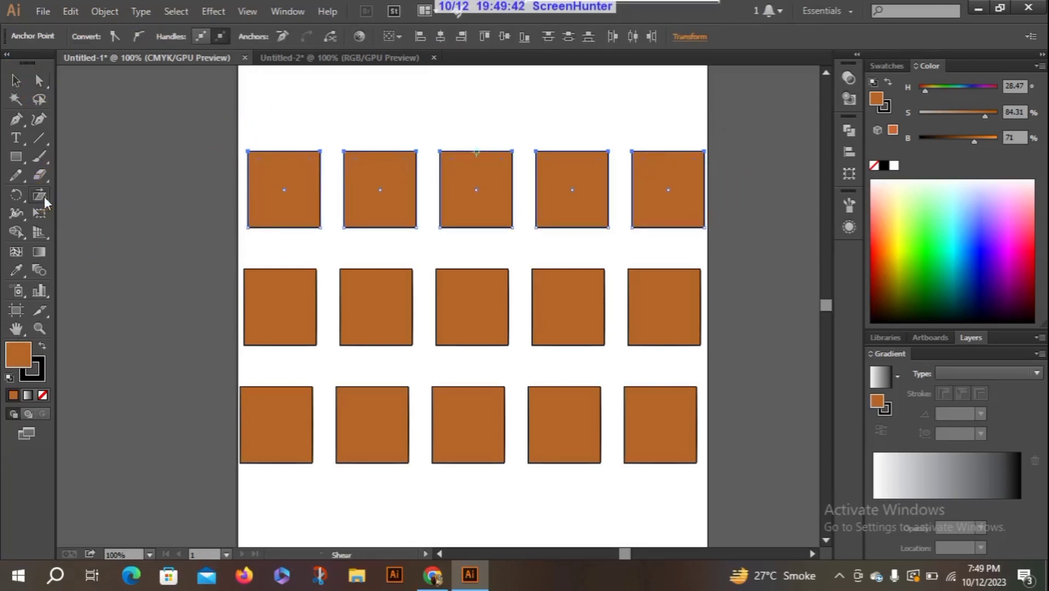
click(255, 153)
drag(251, 149, 418, 149)
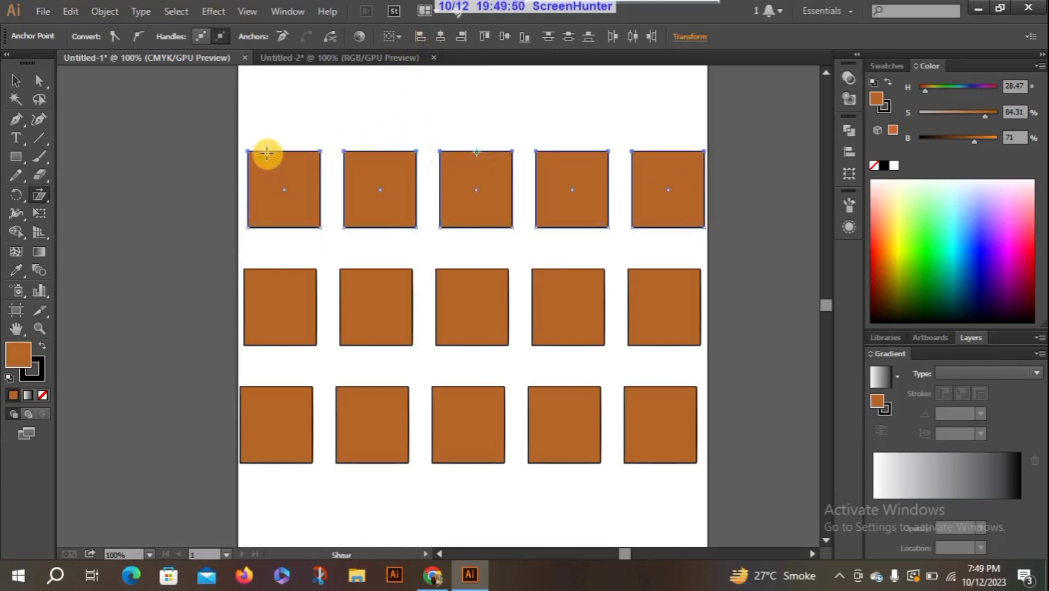
Select nearly all anchor points of the grid and shear the rectangles twice into a strongly slanted, distorted pattern
click(38, 81)
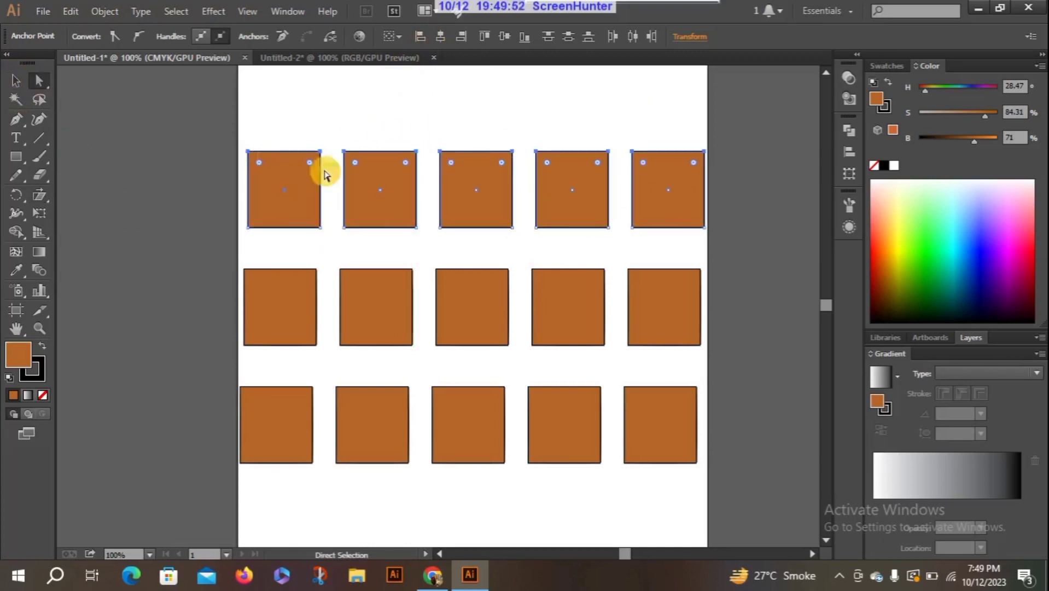
drag(243, 121, 703, 496)
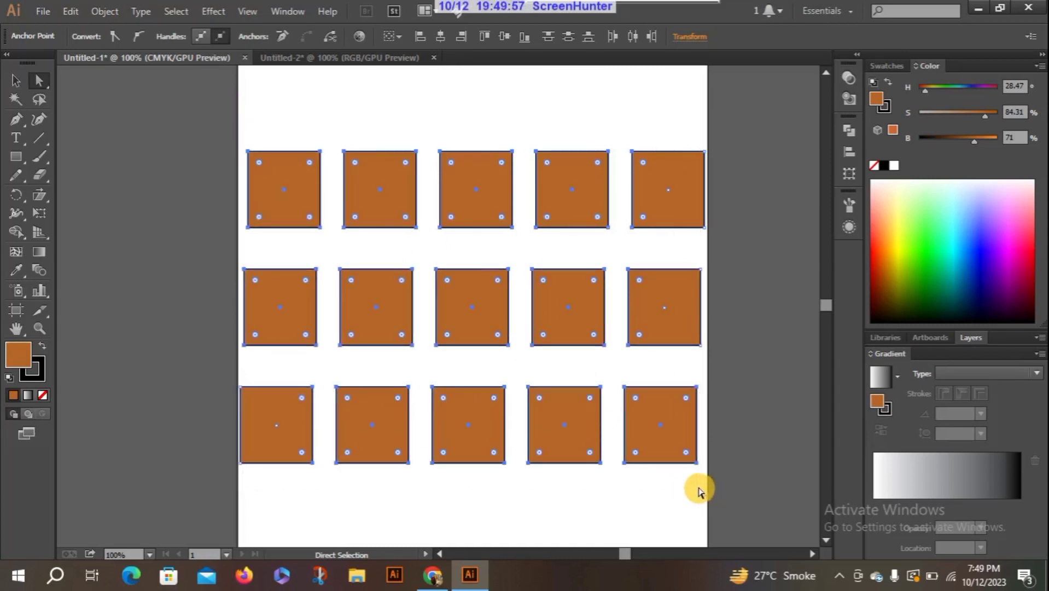
click(39, 195)
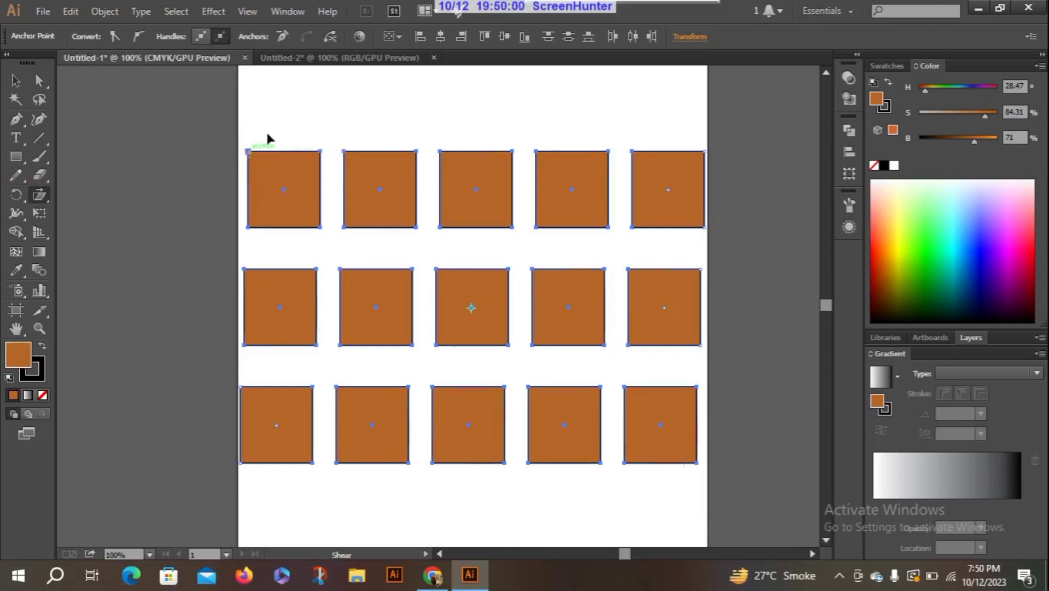
drag(267, 136, 359, 120)
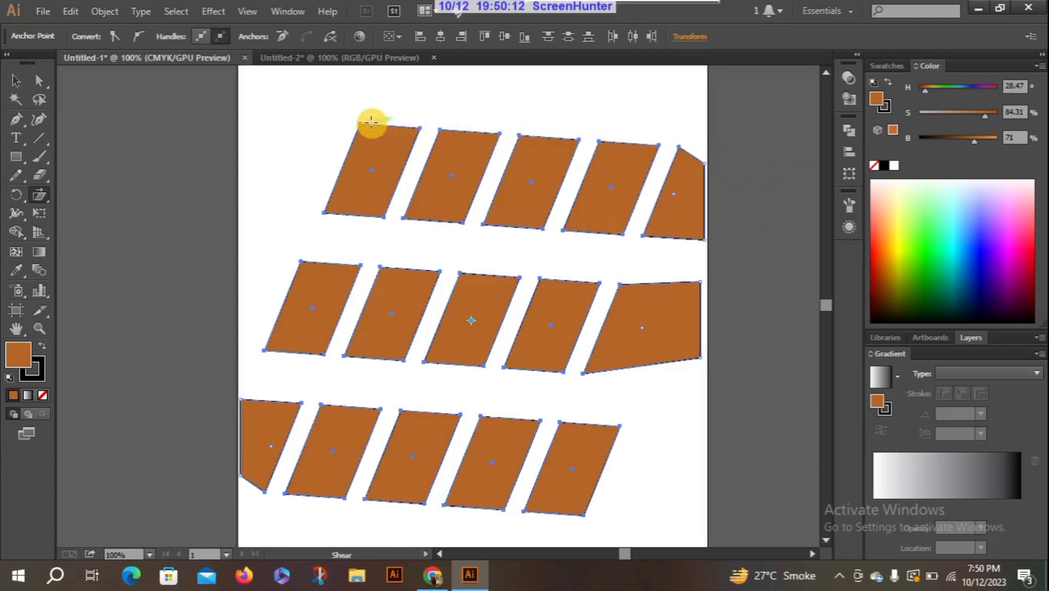
drag(358, 123, 89, 419)
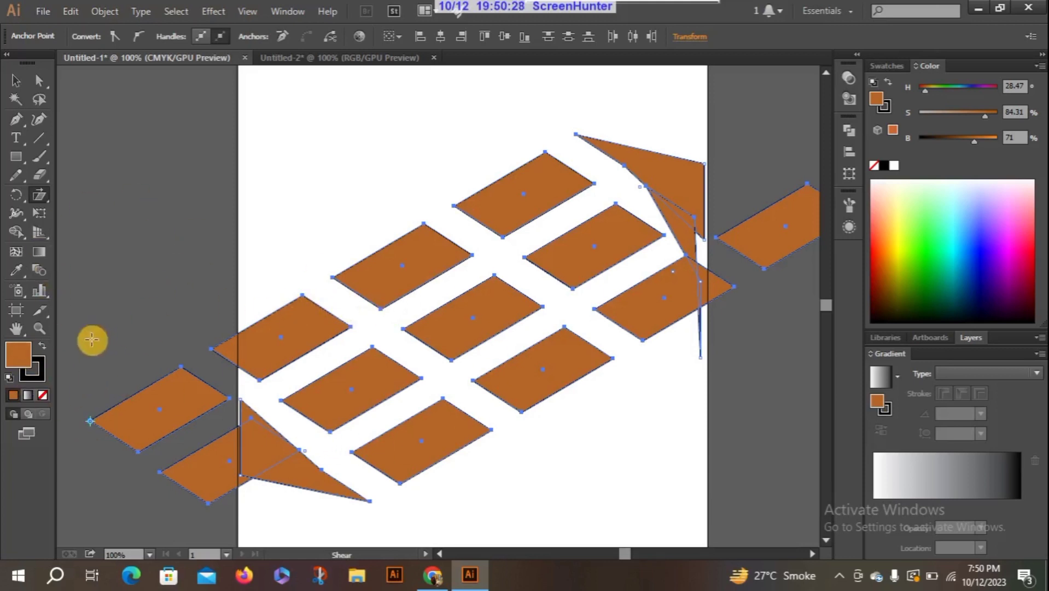
Delete the sheared grid, including the leftover edge segments, to empty the page
click(20, 83)
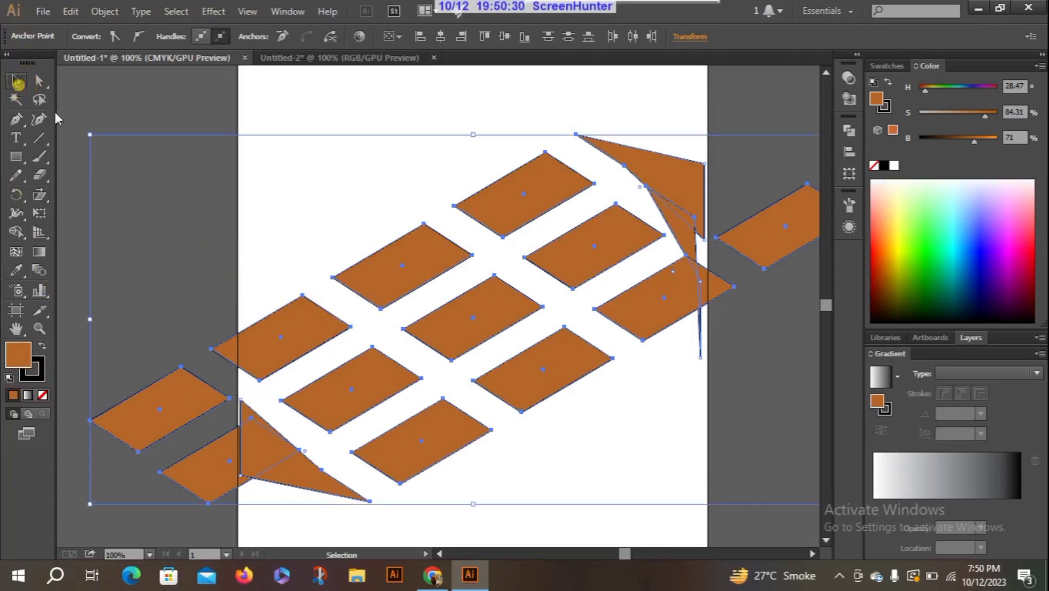
key(Delete)
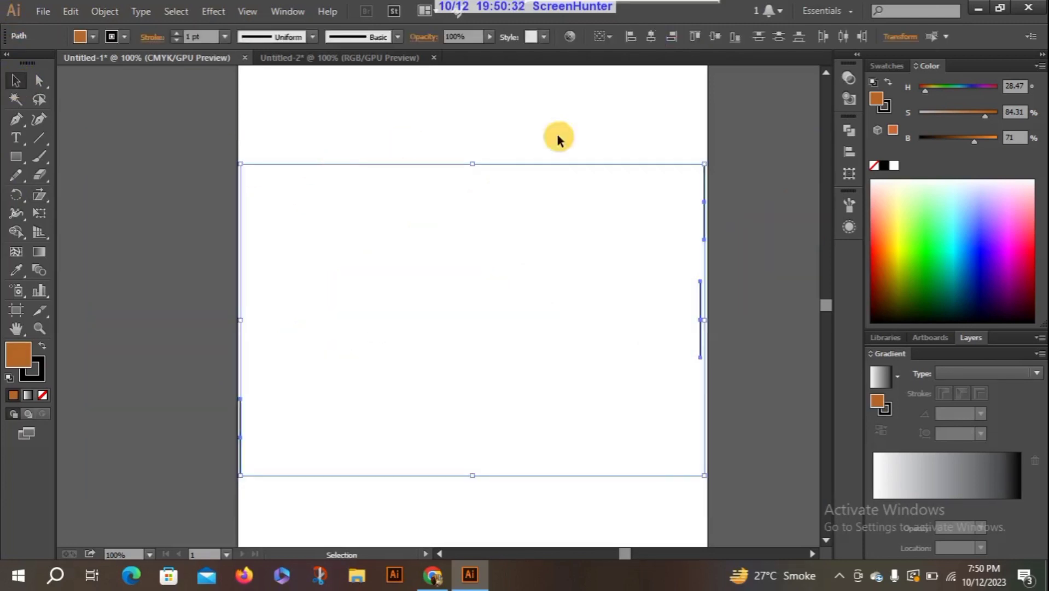
key(Delete)
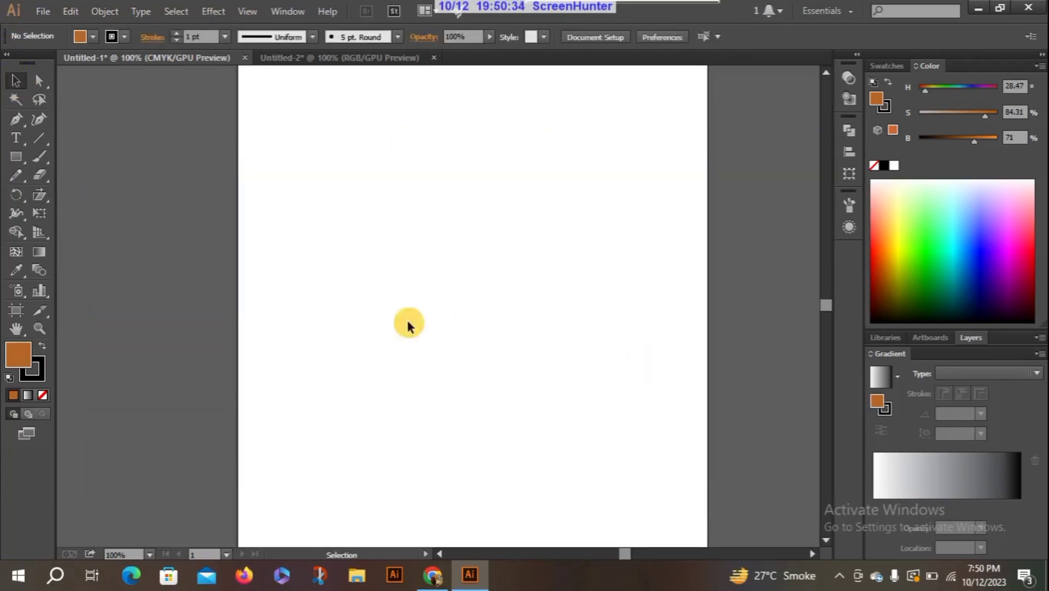
Draw a tall, narrow brown rectangle in the upper middle part of the page
click(44, 198)
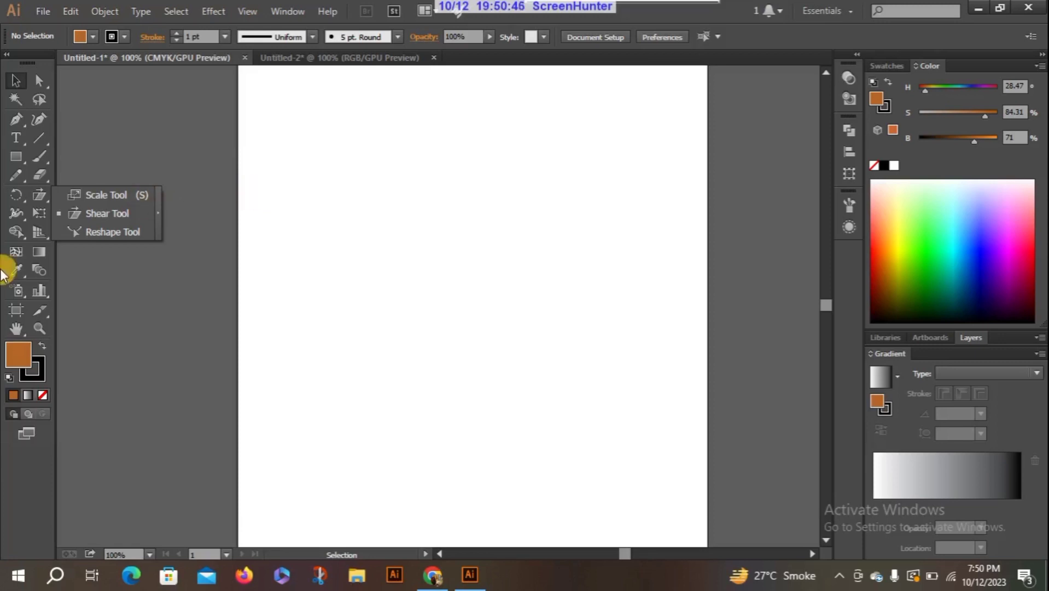
click(17, 157)
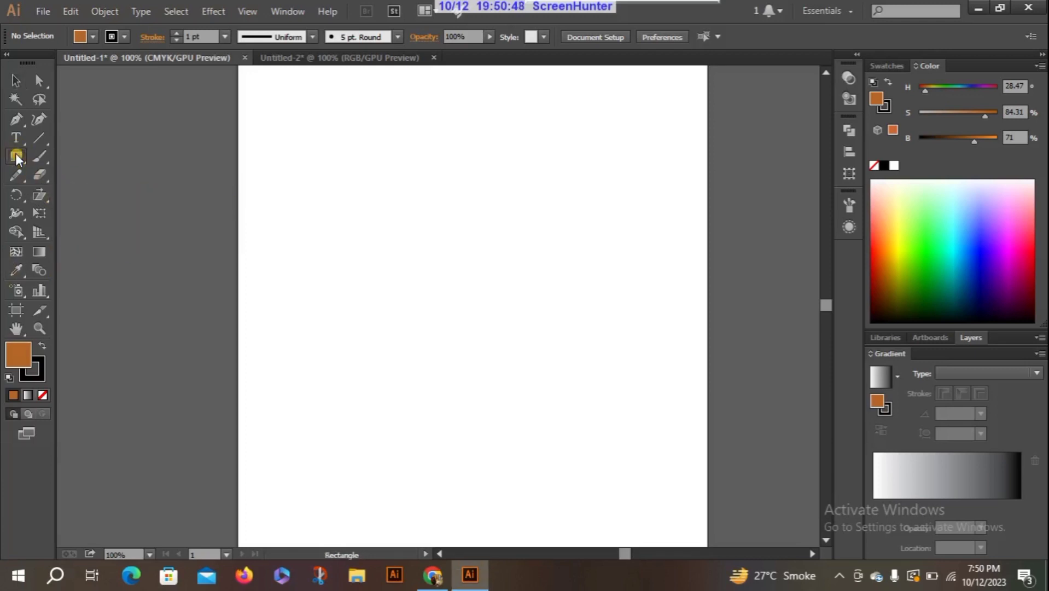
drag(354, 140, 413, 387)
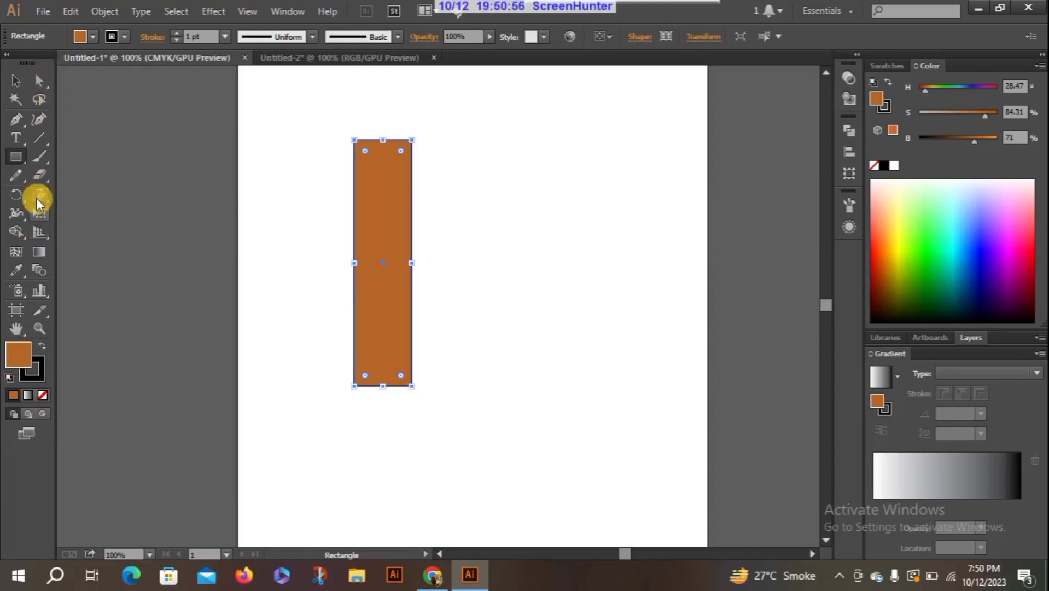
Use the Reshape tool on the rectangle's upper right corner to pull it up and to the right
drag(37, 198, 103, 225)
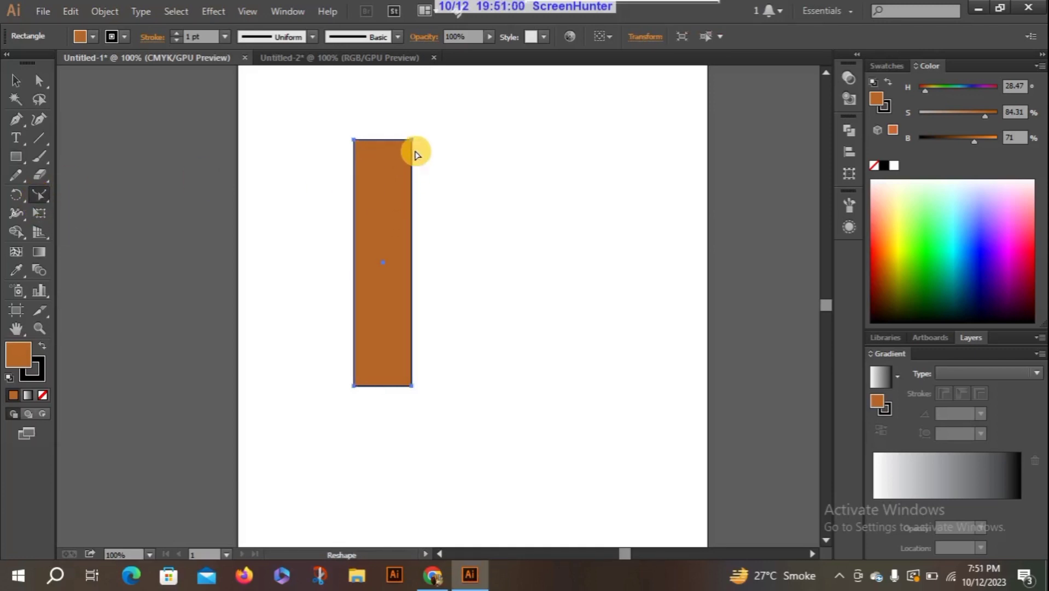
drag(411, 145, 495, 121)
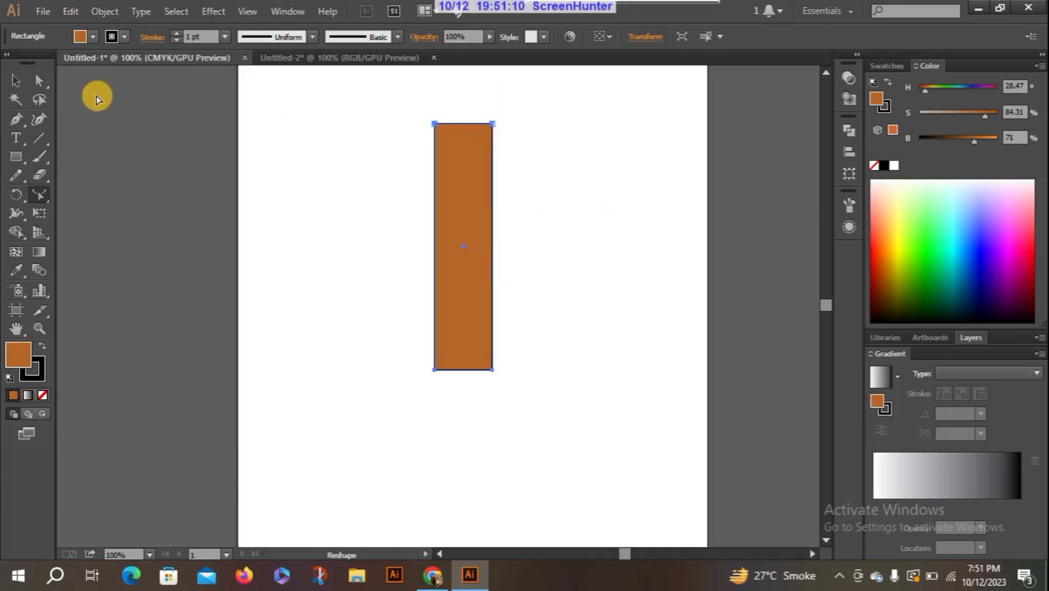
Select only the rectangle's upper right anchor point and activate the Reshape tool
click(15, 81)
click(39, 81)
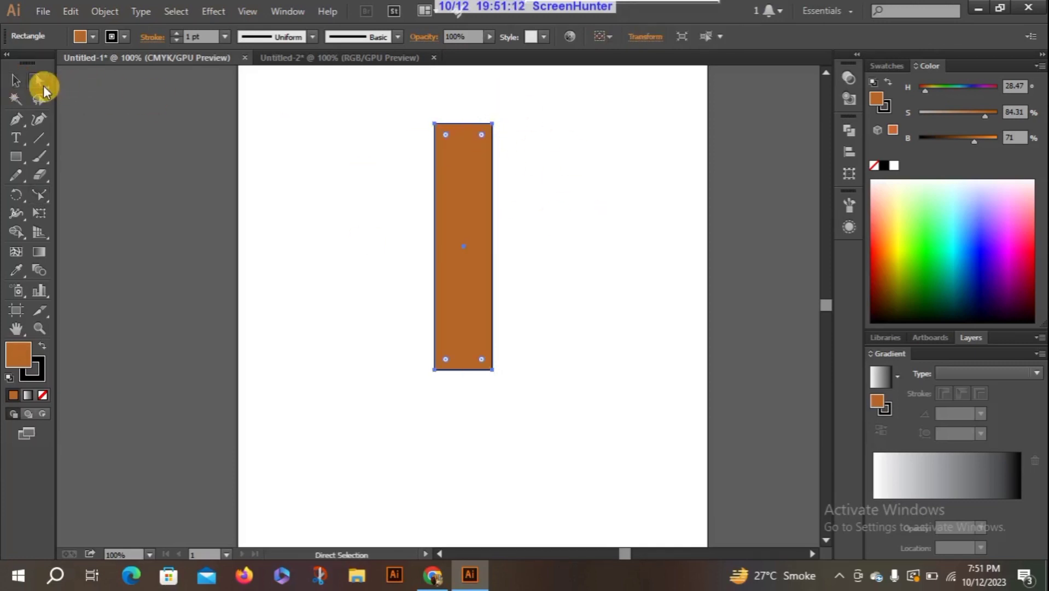
click(524, 111)
drag(480, 108, 506, 258)
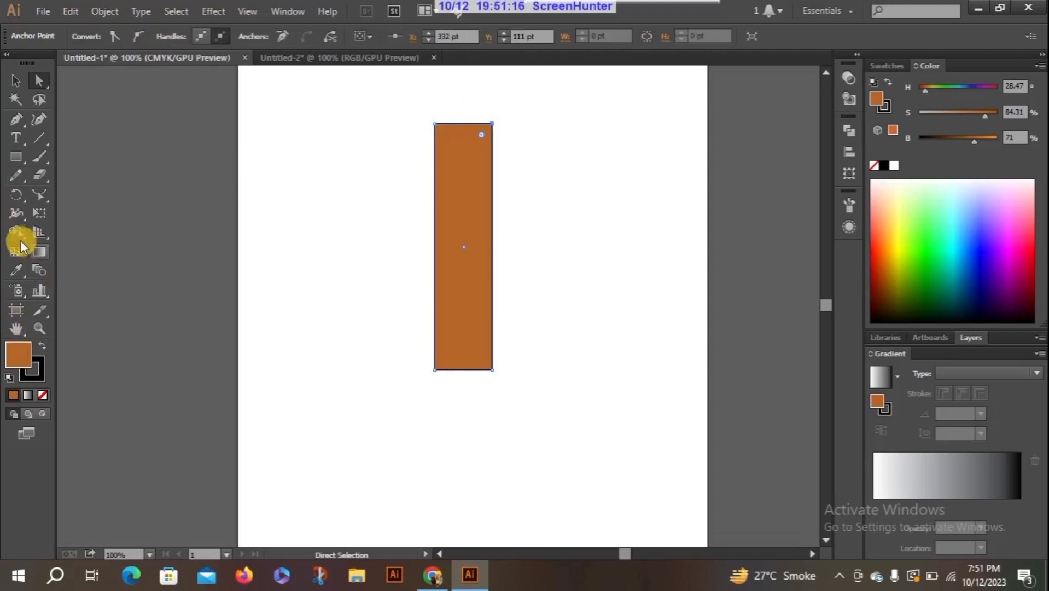
click(33, 200)
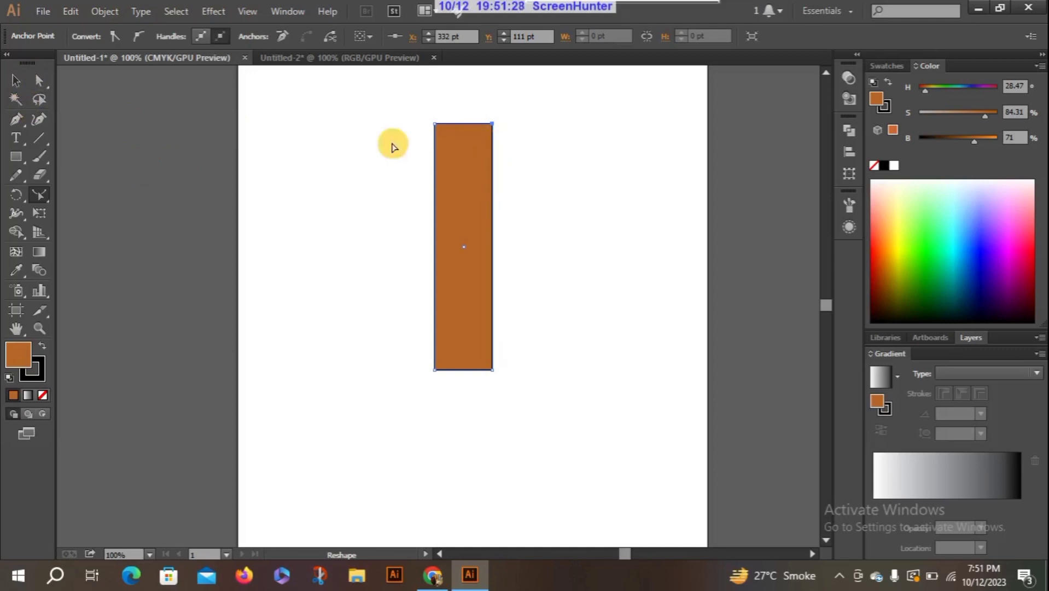
Add an anchor point near the top of the rectangle's right edge with the Pen tool and move it outward to about X 372 pt
click(15, 123)
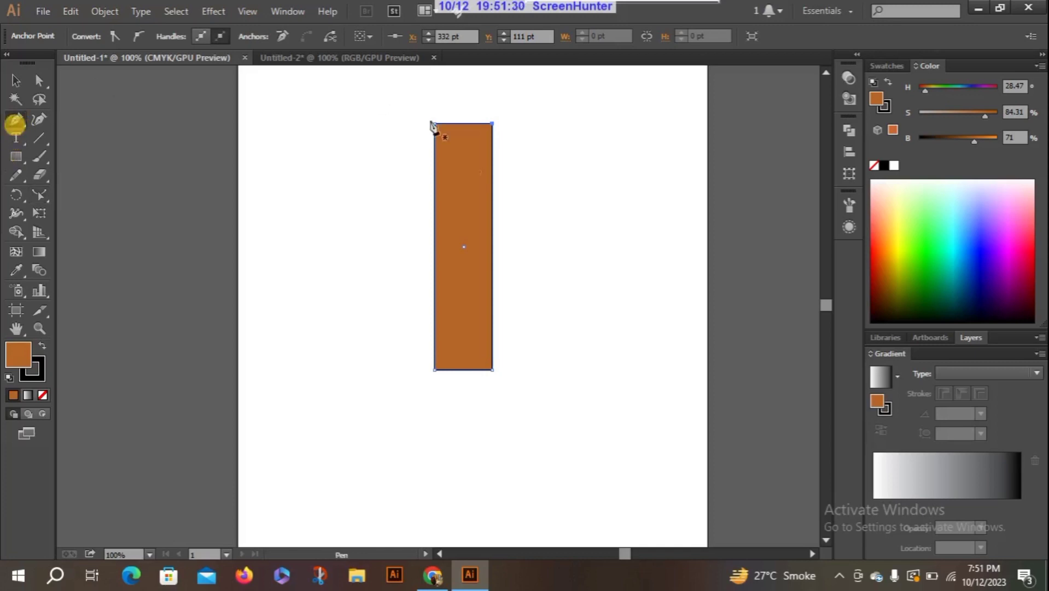
click(492, 160)
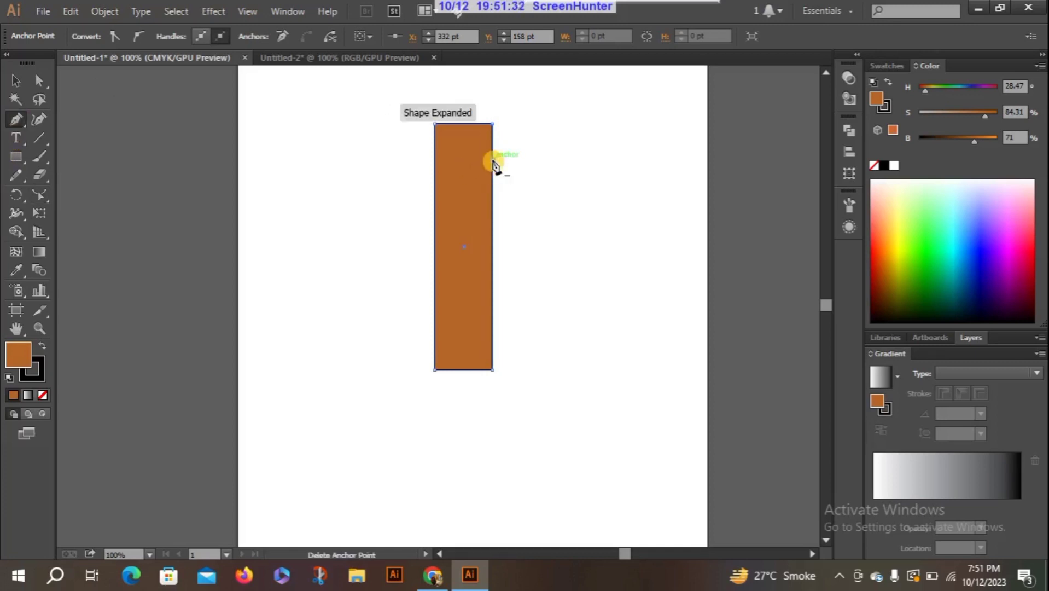
click(39, 81)
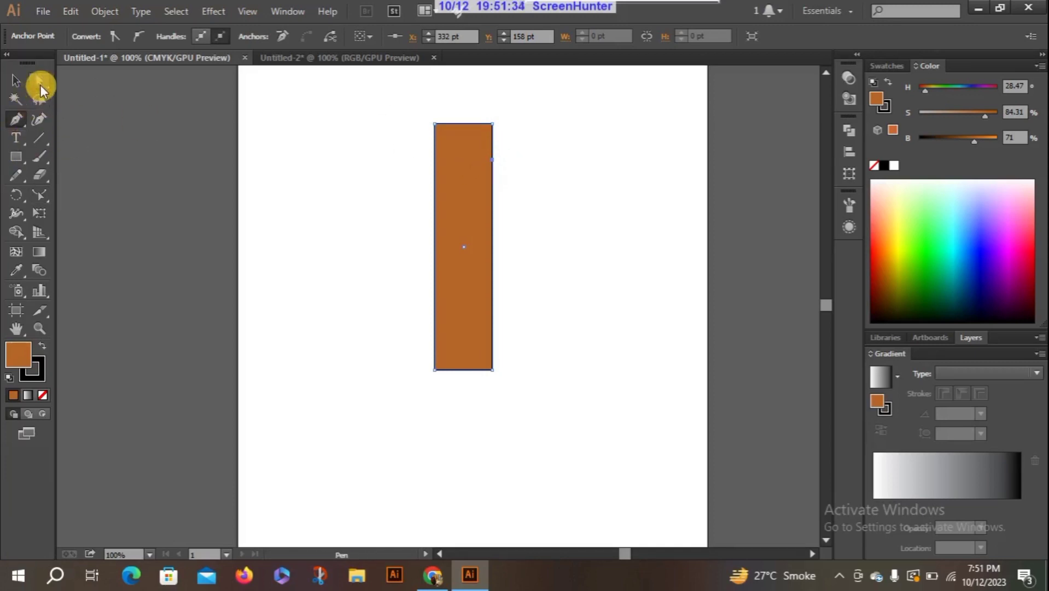
drag(493, 162, 523, 160)
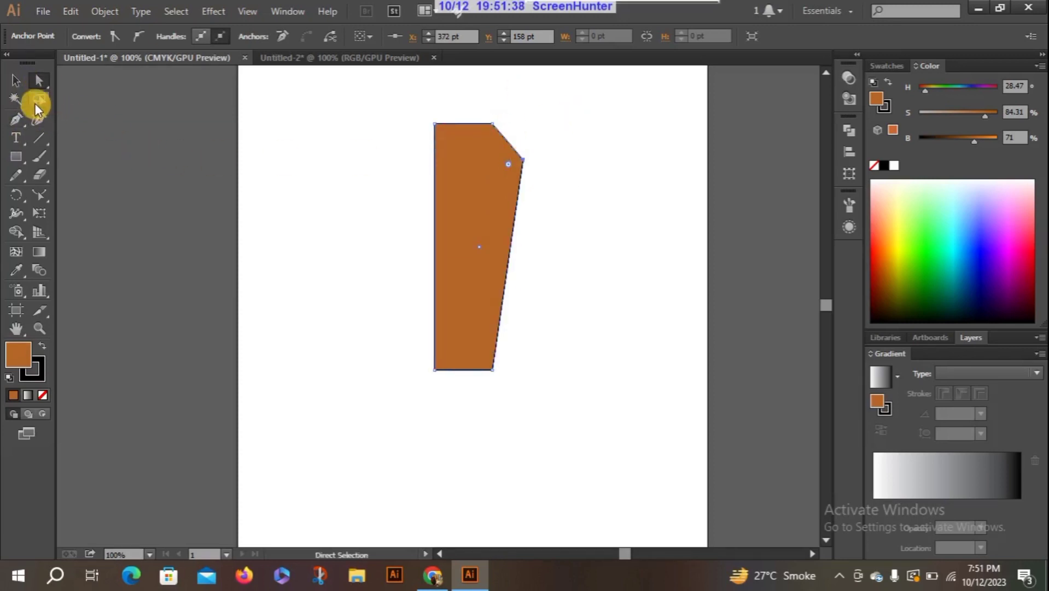
Try to round the pulled-out corner with the Anchor Point tool, and undo the curve
click(16, 119)
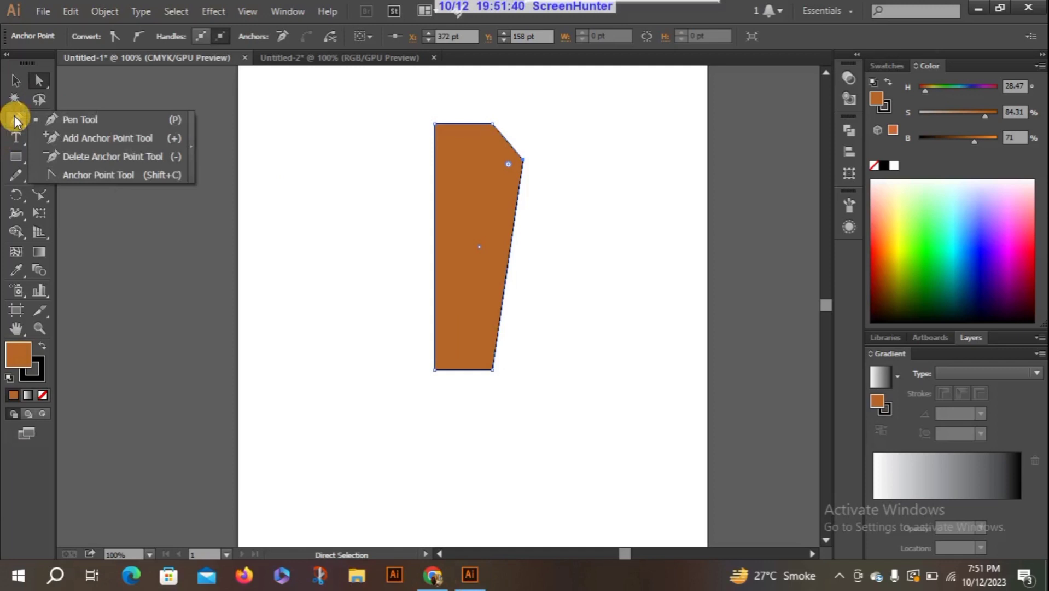
click(121, 176)
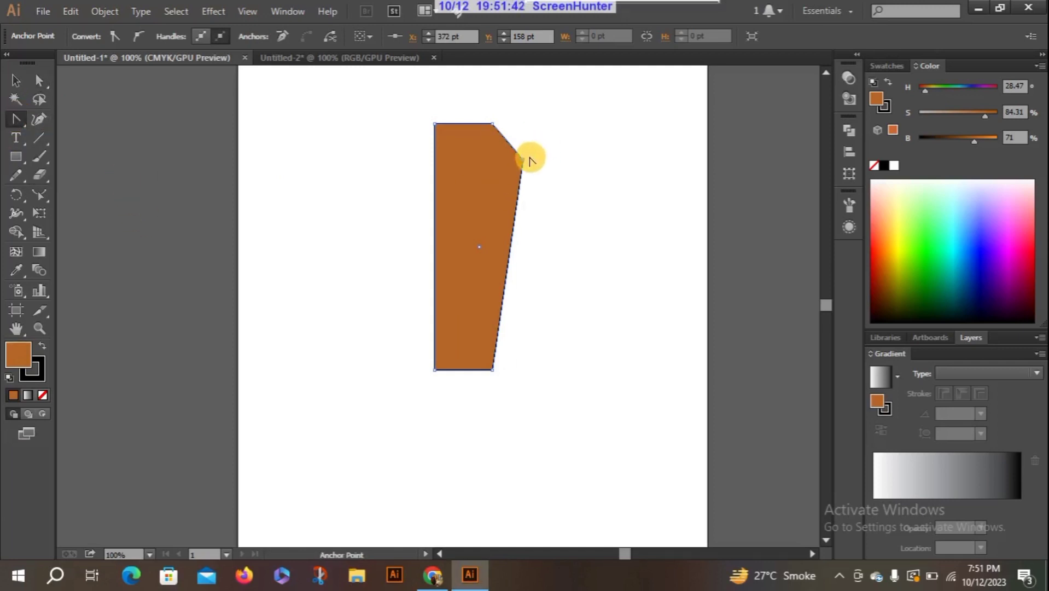
drag(524, 160, 524, 185)
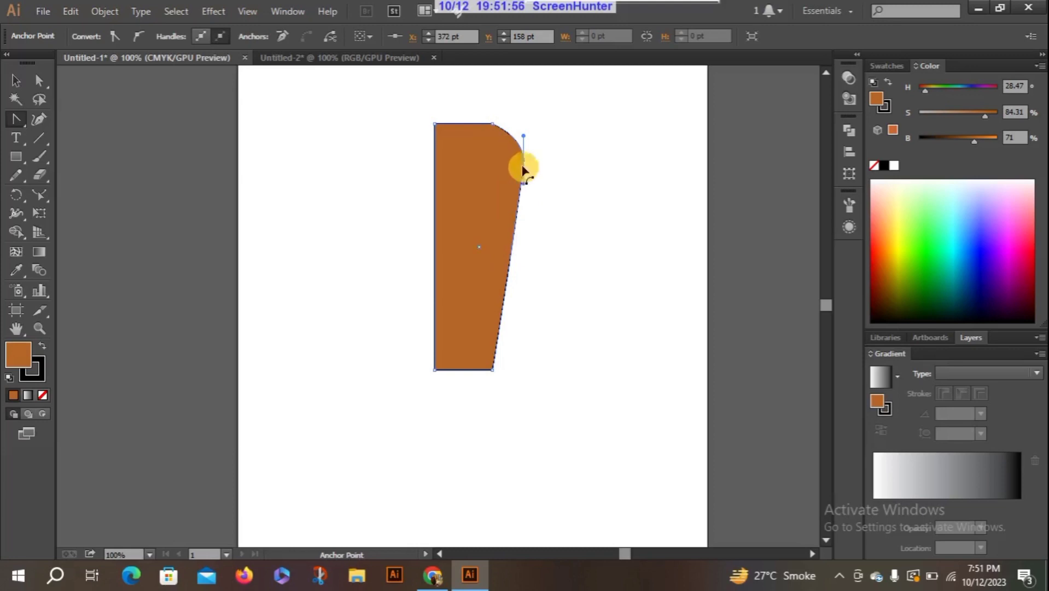
key(ctrl+z)
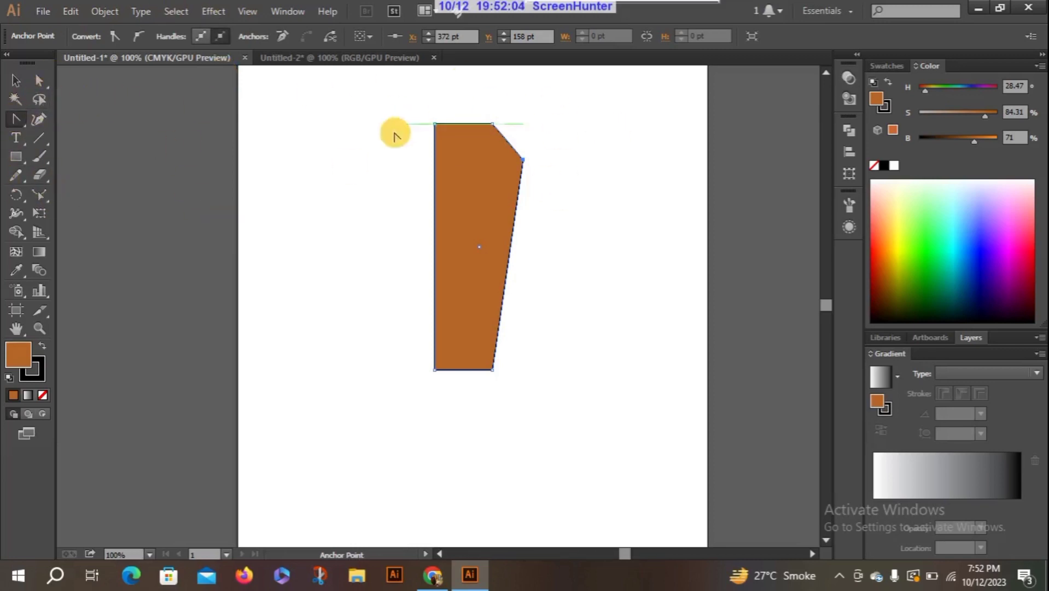
Draw a second tall, narrow brown rectangle to the left of the first shape and select its upper right anchor point
click(15, 156)
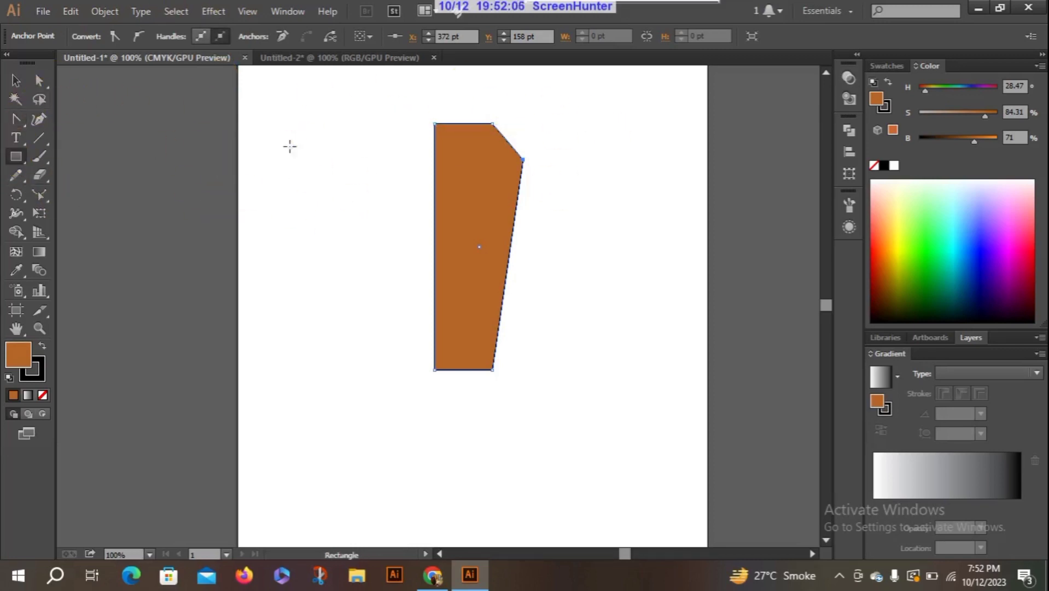
drag(290, 147, 337, 392)
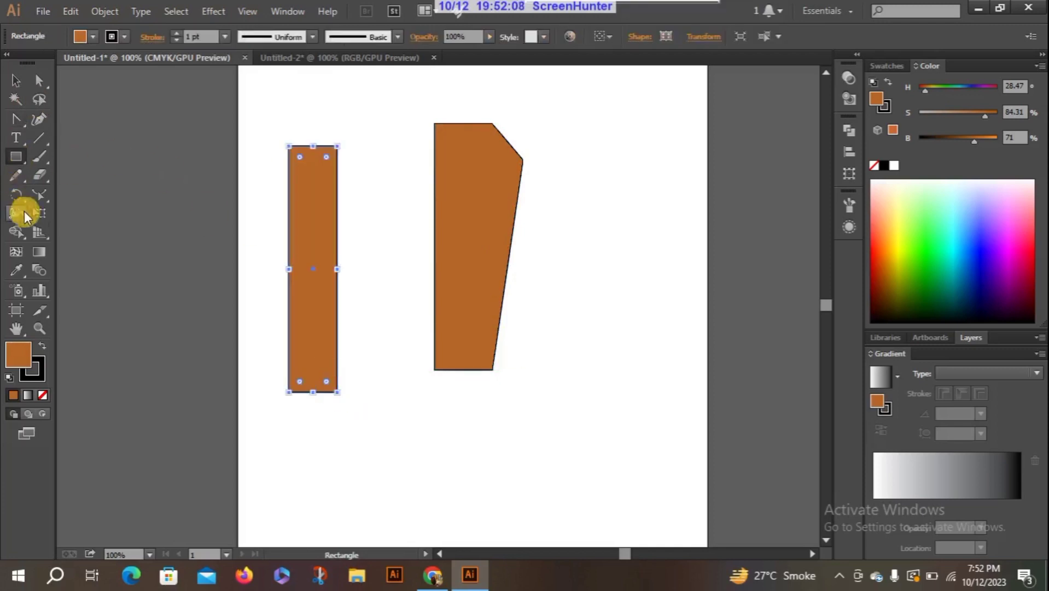
click(38, 80)
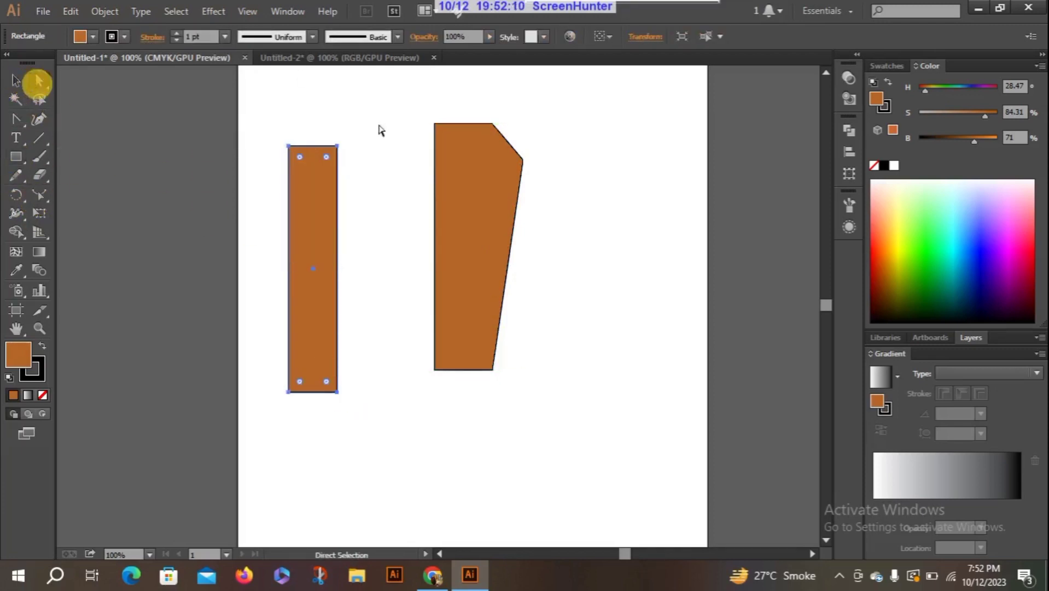
mouse_move(315, 134)
mouse_down()
mouse_move(375, 270)
mouse_move(363, 300)
mouse_up()
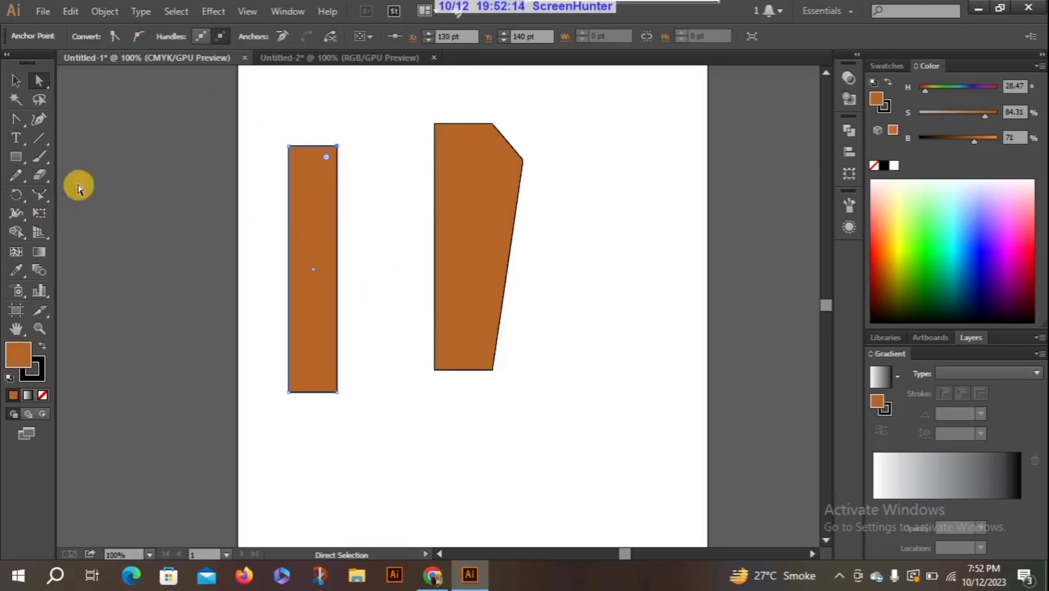
Reshape the left rectangle into a wavy S-shape, bending both long edges to the right in the upper half and to the left in the lower half
click(40, 194)
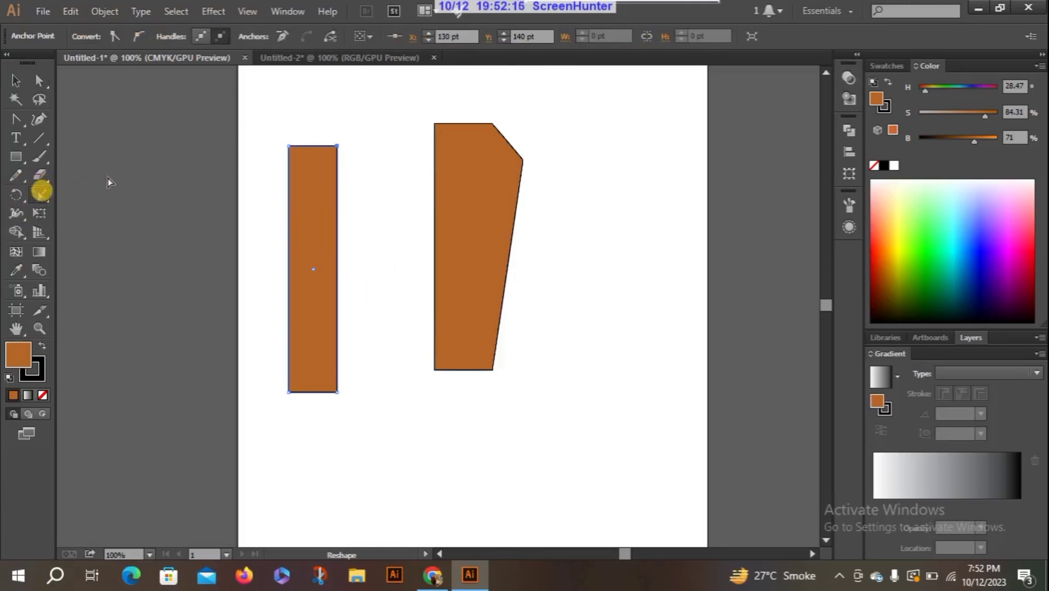
drag(337, 197, 387, 206)
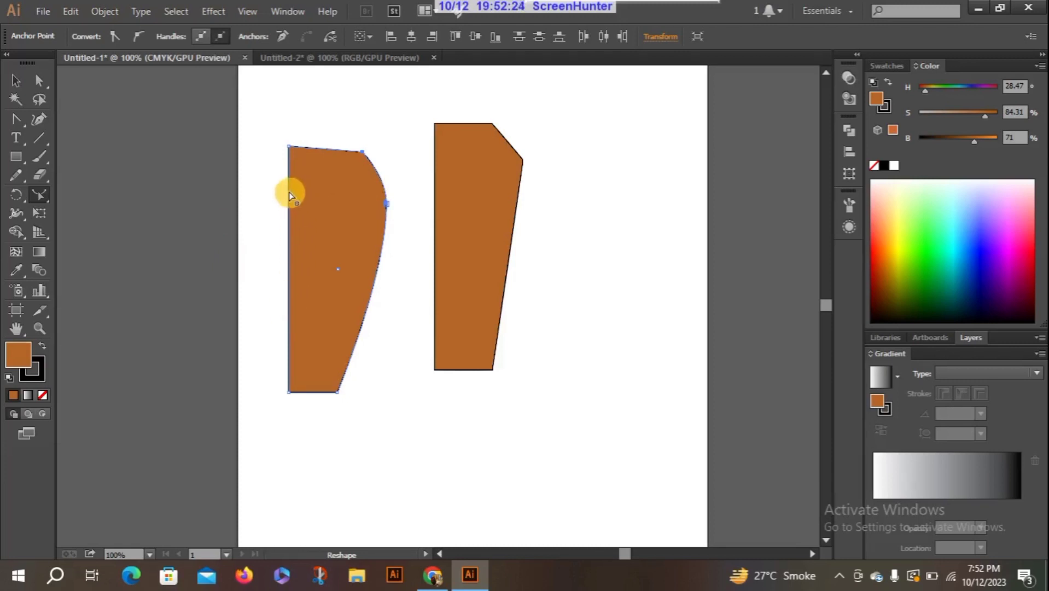
drag(334, 216, 335, 215)
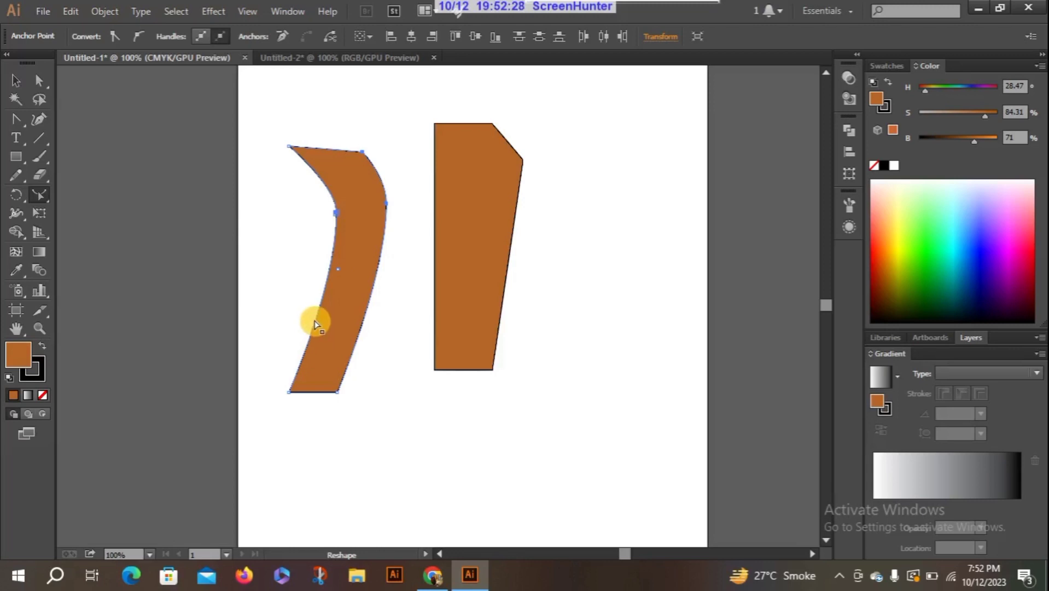
drag(315, 320, 264, 305)
drag(353, 323, 314, 324)
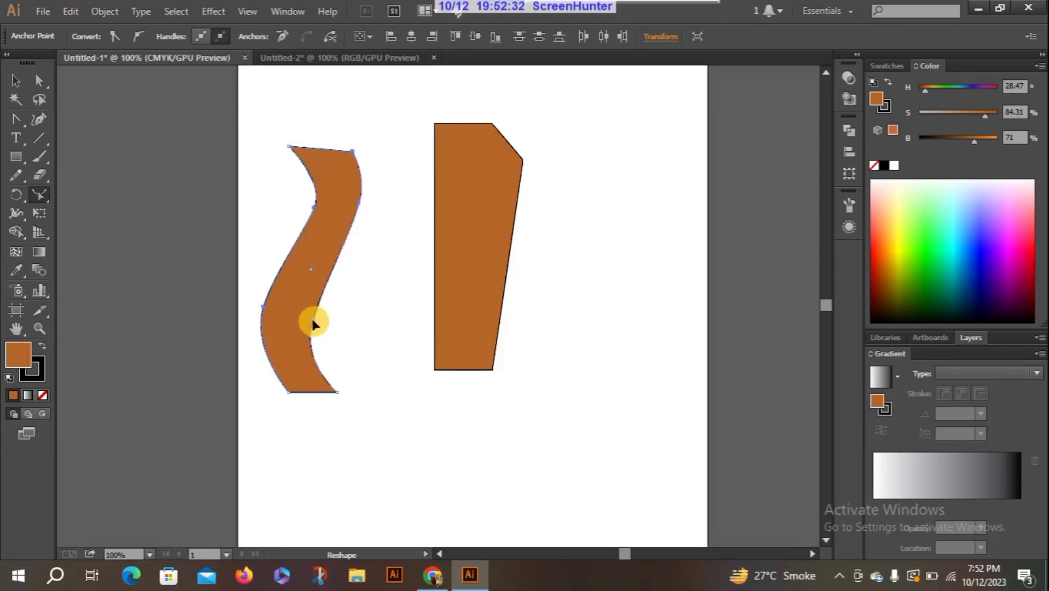
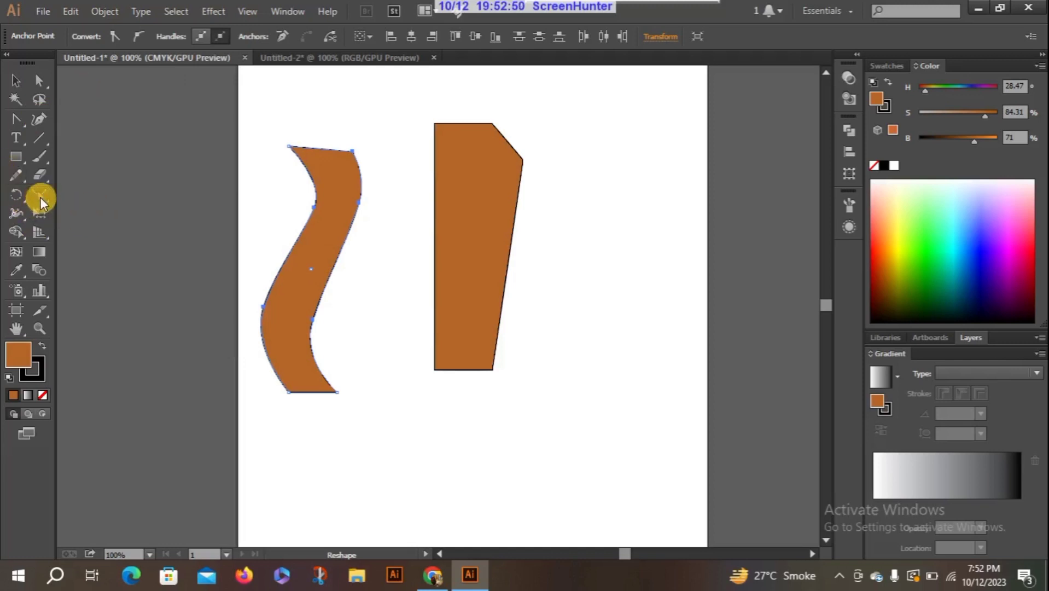
click(43, 173)
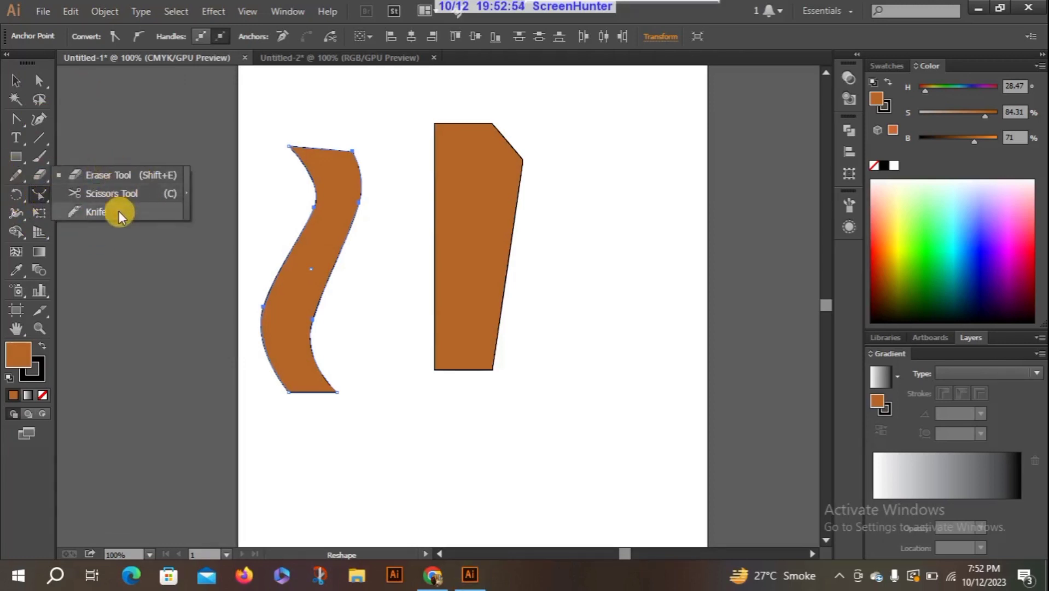
click(40, 195)
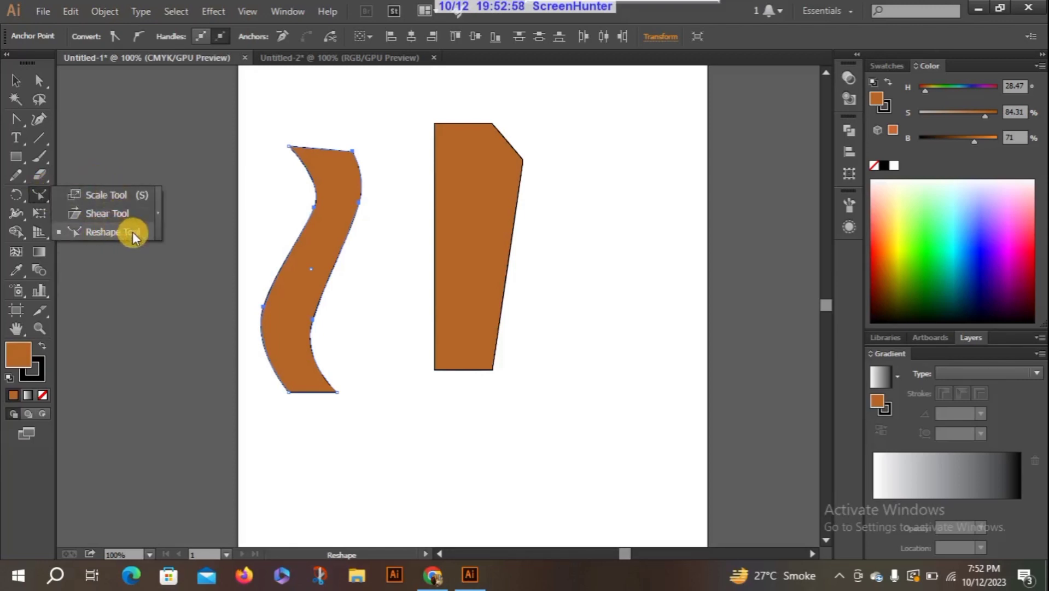
click(160, 123)
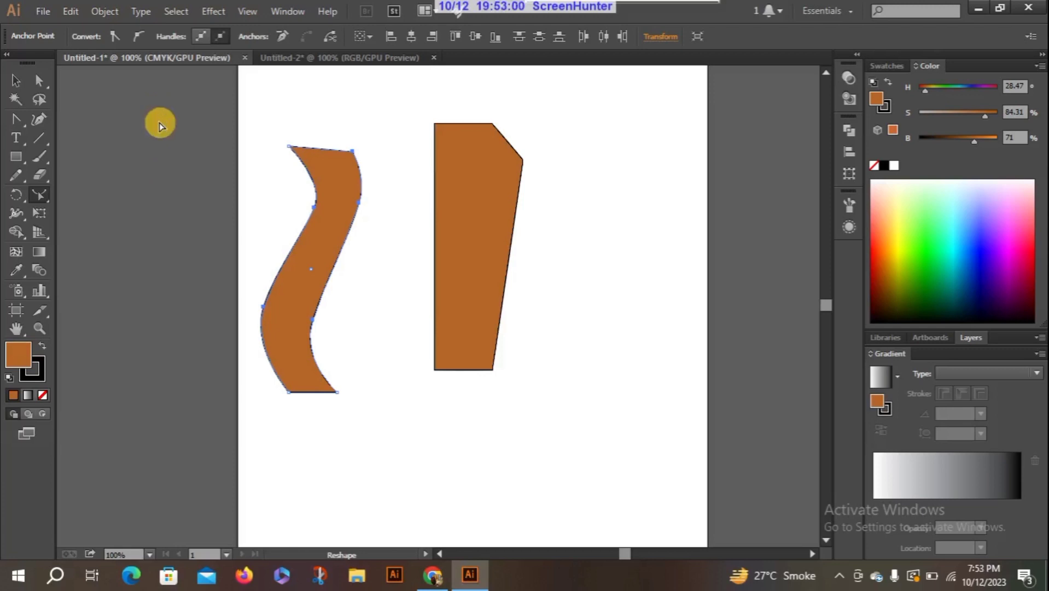
Delete the wavy shape, the angled shape and the leftover bottom edge segment to empty the page
click(16, 81)
click(339, 200)
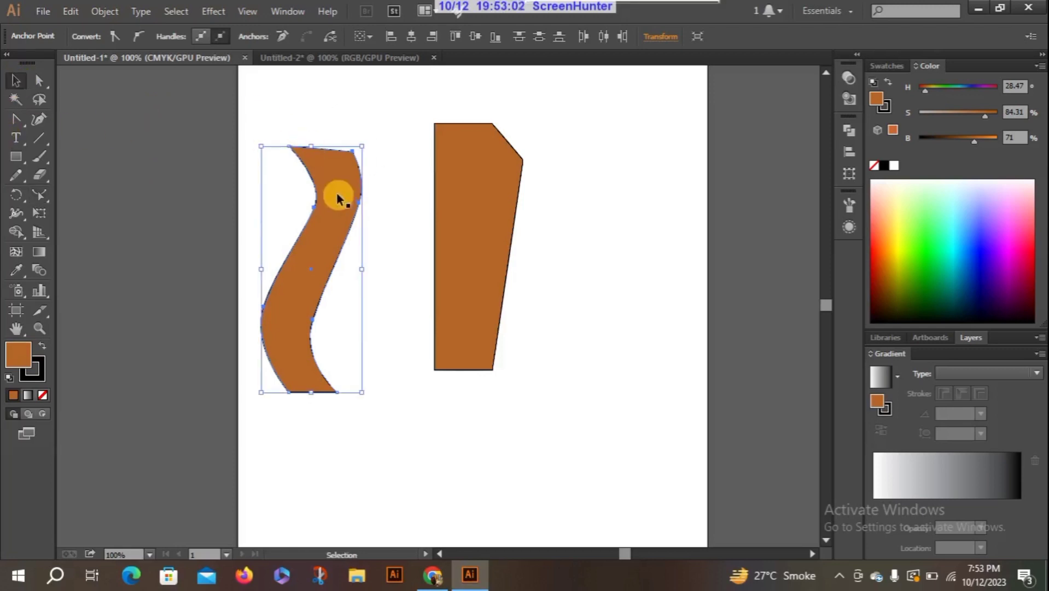
key(Delete)
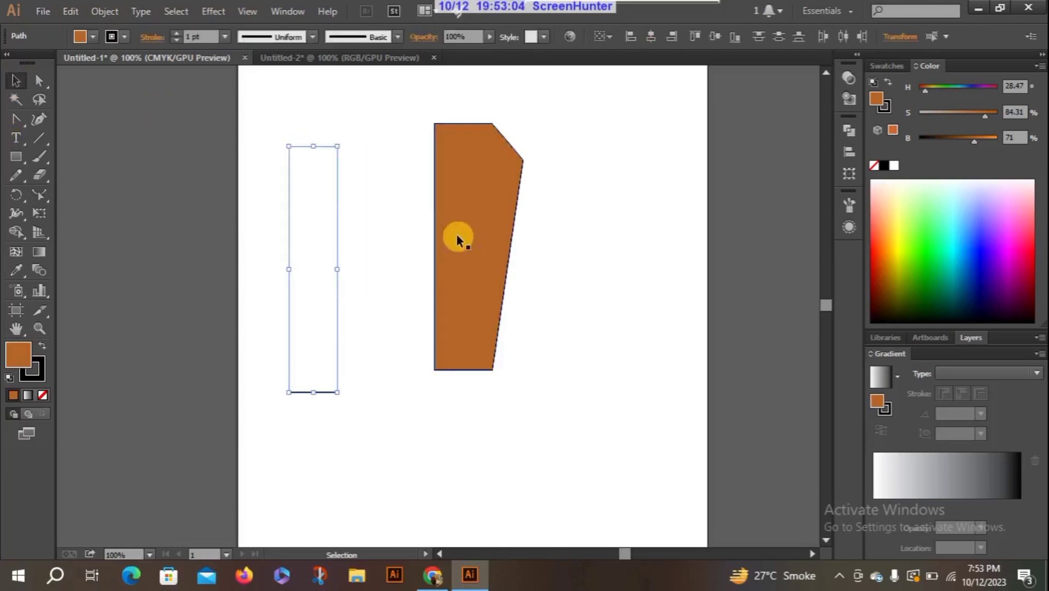
click(457, 234)
key(Delete)
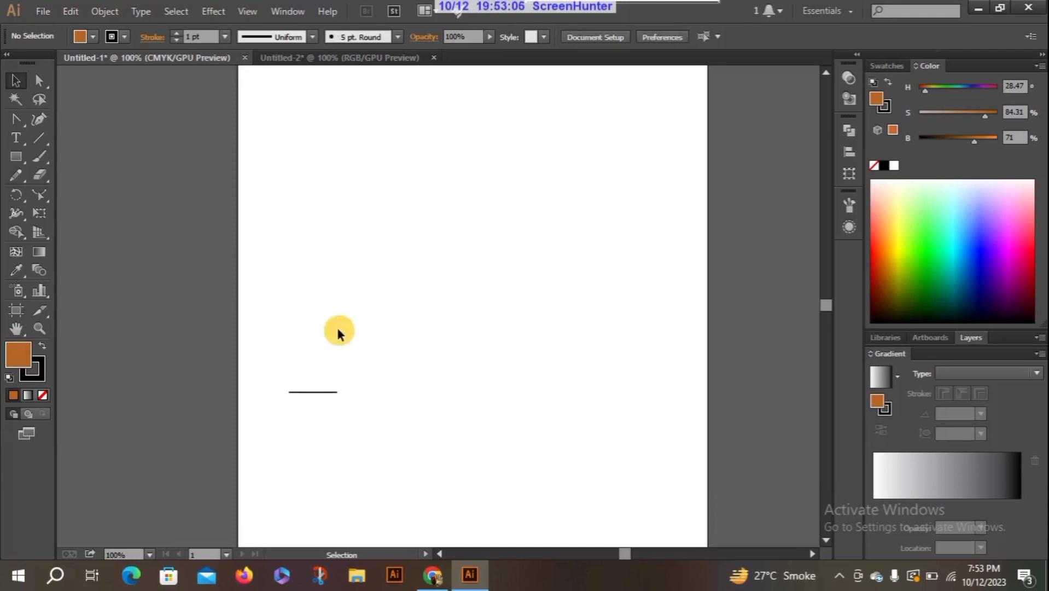
click(325, 392)
key(Delete)
Draw five separate line segments: two nearly horizontal ones in the upper part of the page and three slanted ones below
click(40, 134)
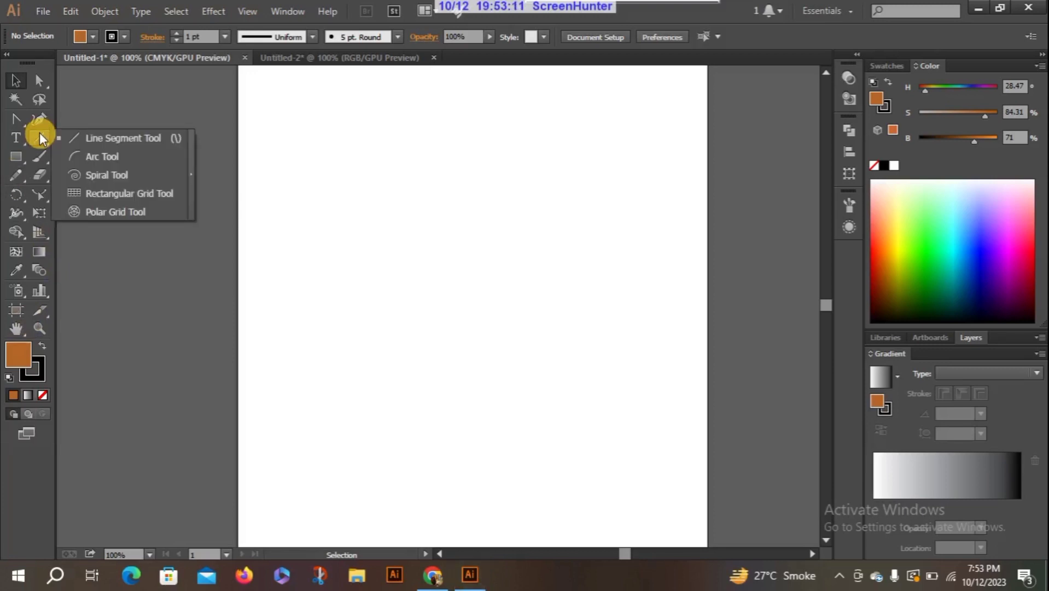
click(105, 140)
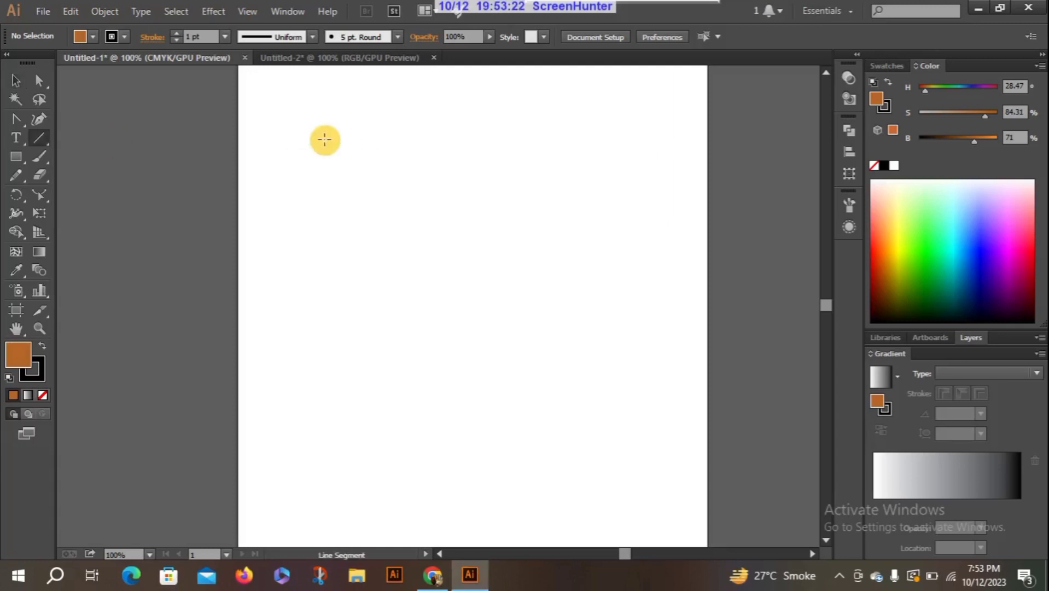
drag(319, 145, 549, 145)
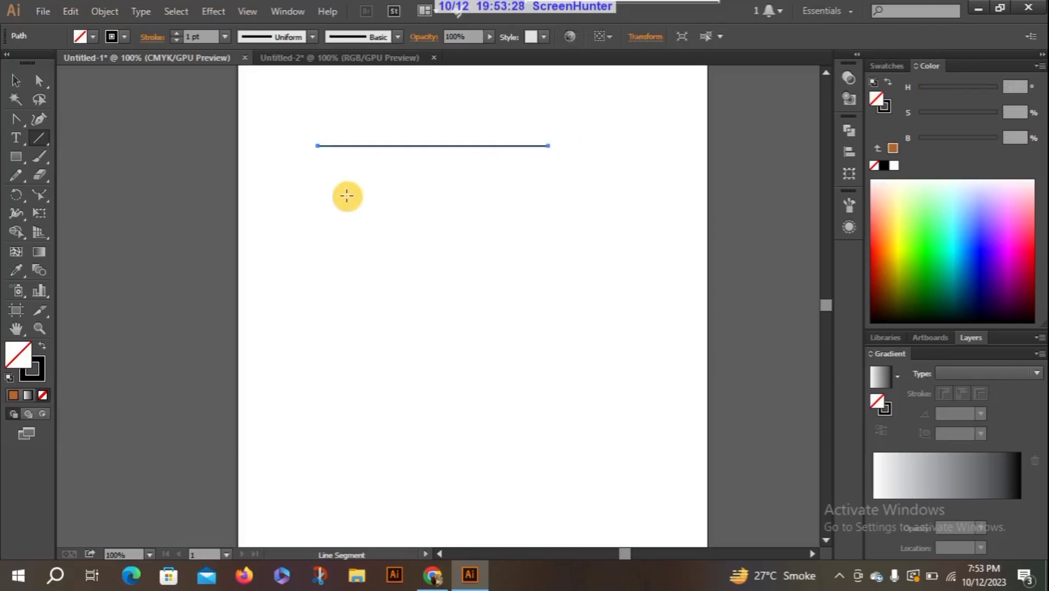
mouse_move(347, 197)
mouse_down()
mouse_move(621, 235)
mouse_move(591, 278)
mouse_move(598, 225)
mouse_move(624, 200)
mouse_up()
mouse_move(460, 256)
mouse_down()
mouse_move(462, 344)
mouse_move(582, 317)
mouse_up()
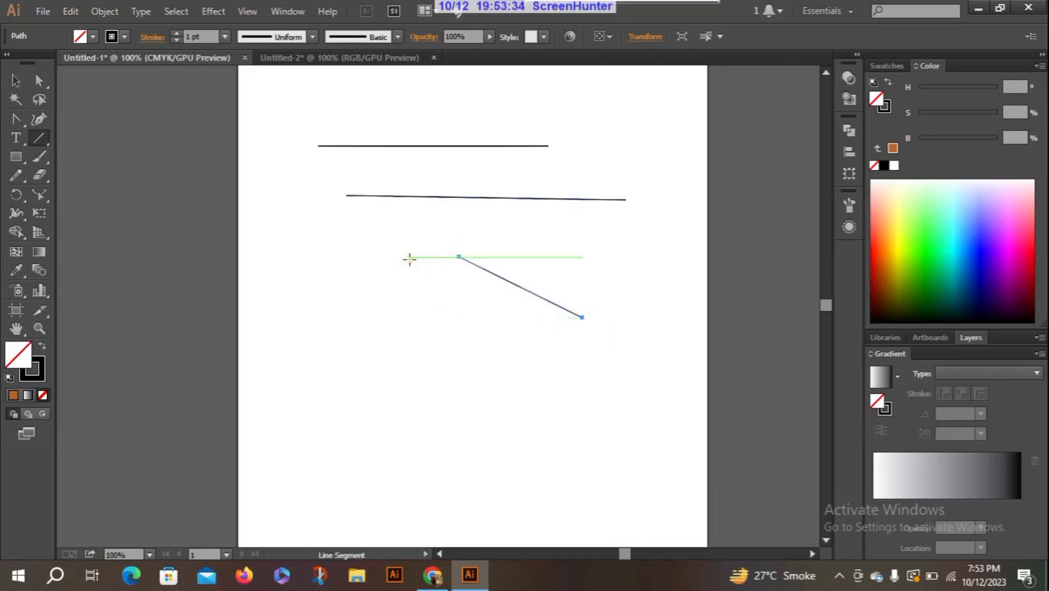
drag(409, 256, 370, 476)
drag(311, 298, 332, 430)
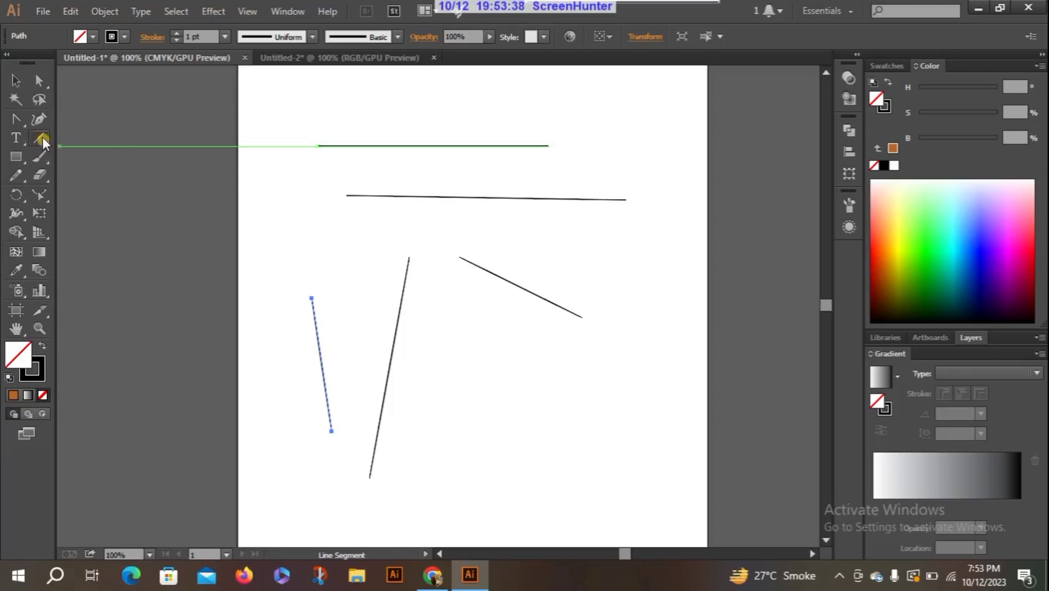
Draw four quarter-circle arcs with the Arc tool across the lines, starting two of them at the ends of the short slanted line
drag(33, 144, 135, 153)
drag(513, 446, 359, 283)
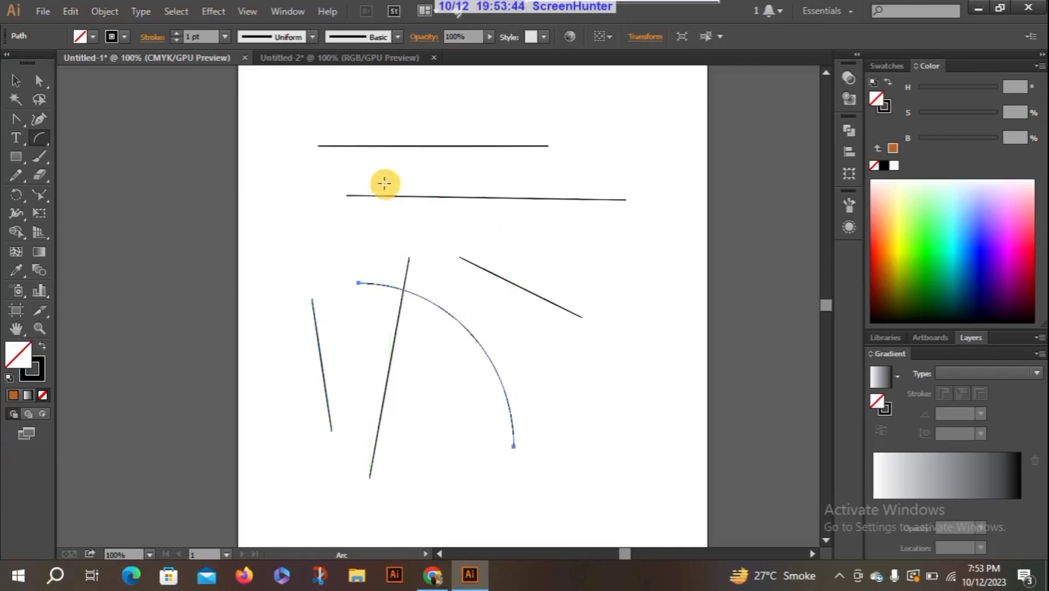
drag(469, 106, 632, 236)
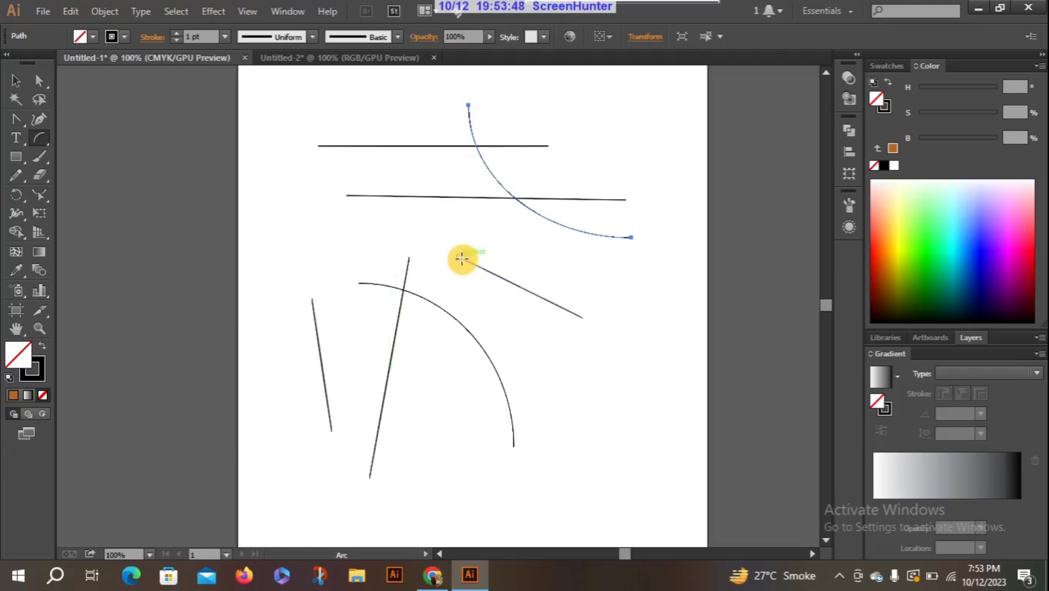
drag(462, 259, 353, 354)
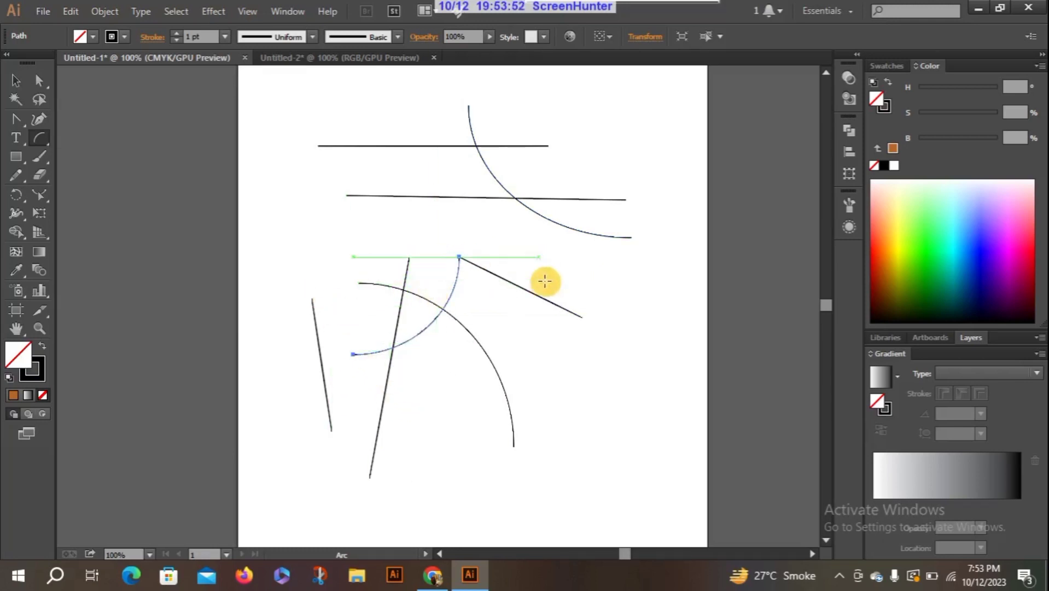
drag(583, 316, 434, 452)
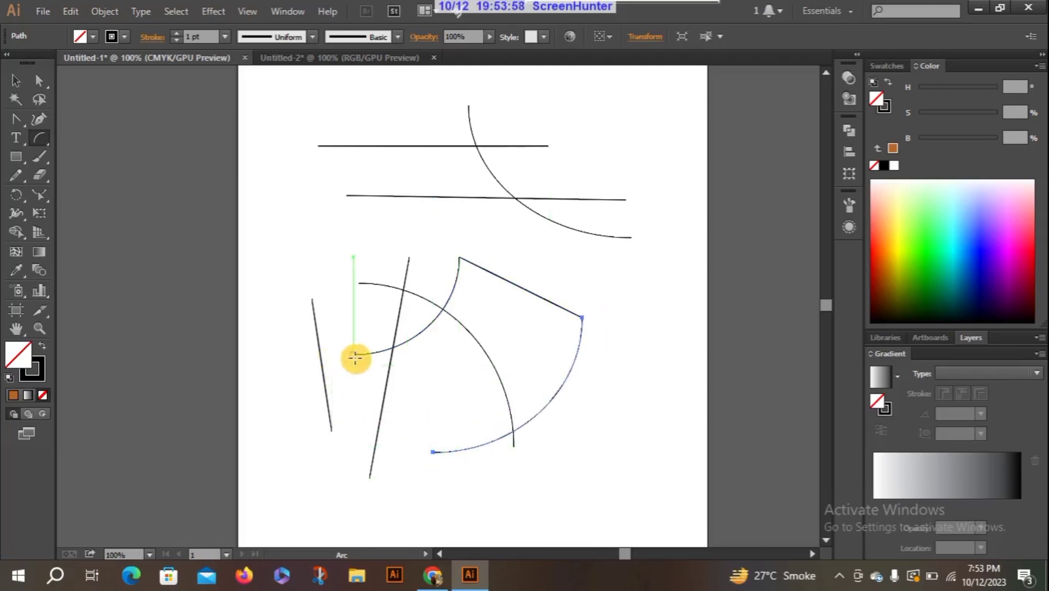
Draw a fourth-quadrant arc joining the free ends of the two lower arcs, and a large spiral over the left ends of the upper lines
drag(356, 358, 434, 452)
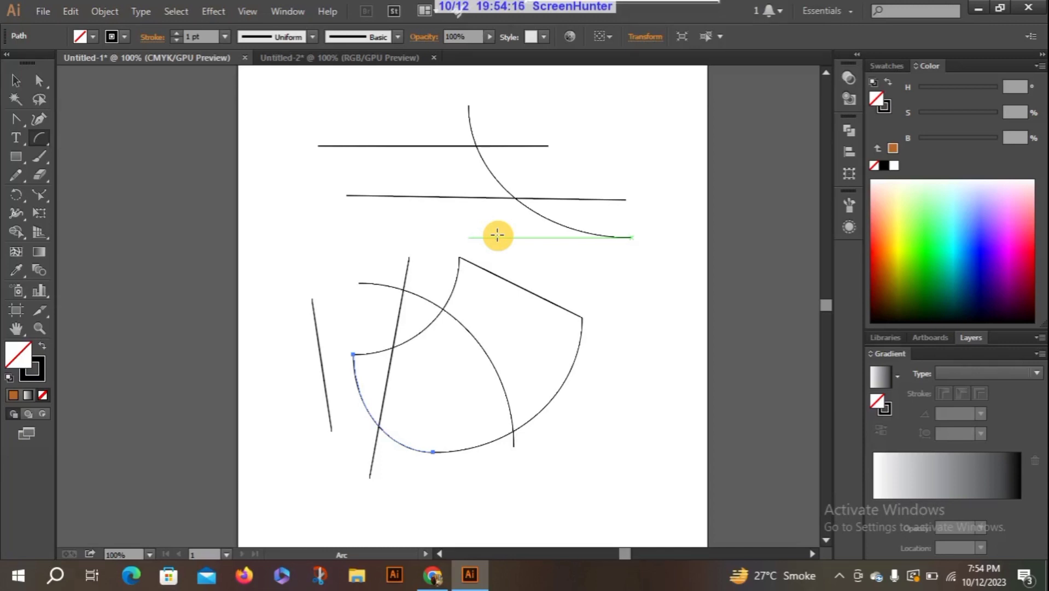
click(43, 136)
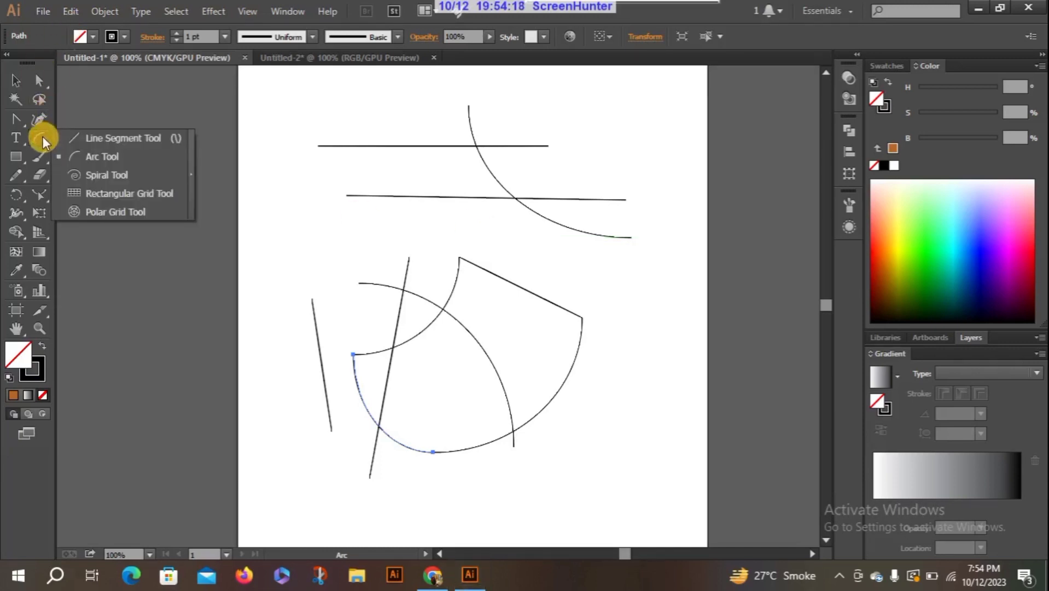
click(125, 178)
drag(306, 188, 498, 255)
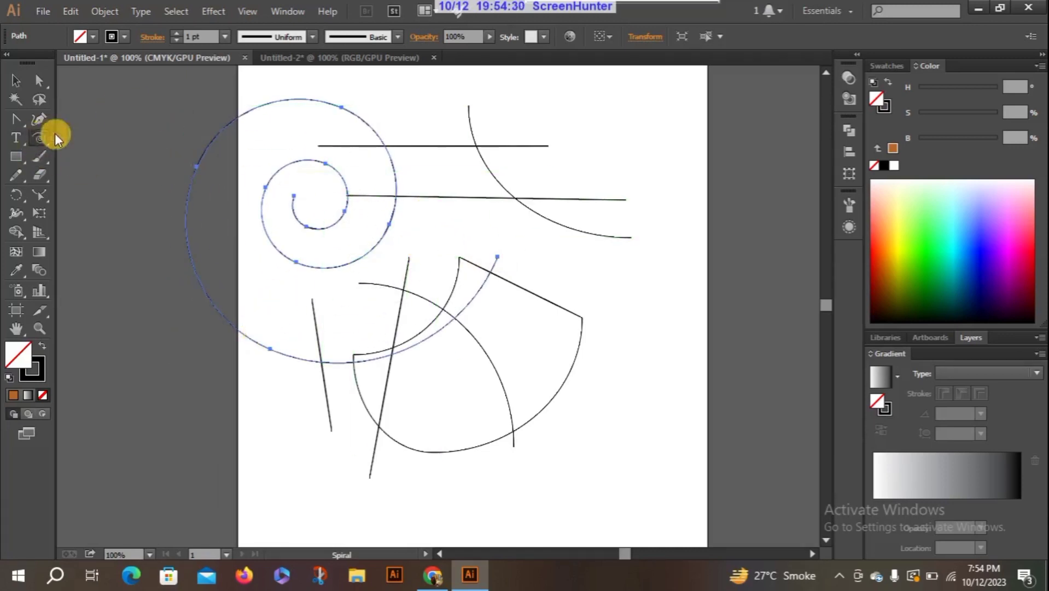
Delete the spiral together with all the lines and arcs on the page
click(17, 81)
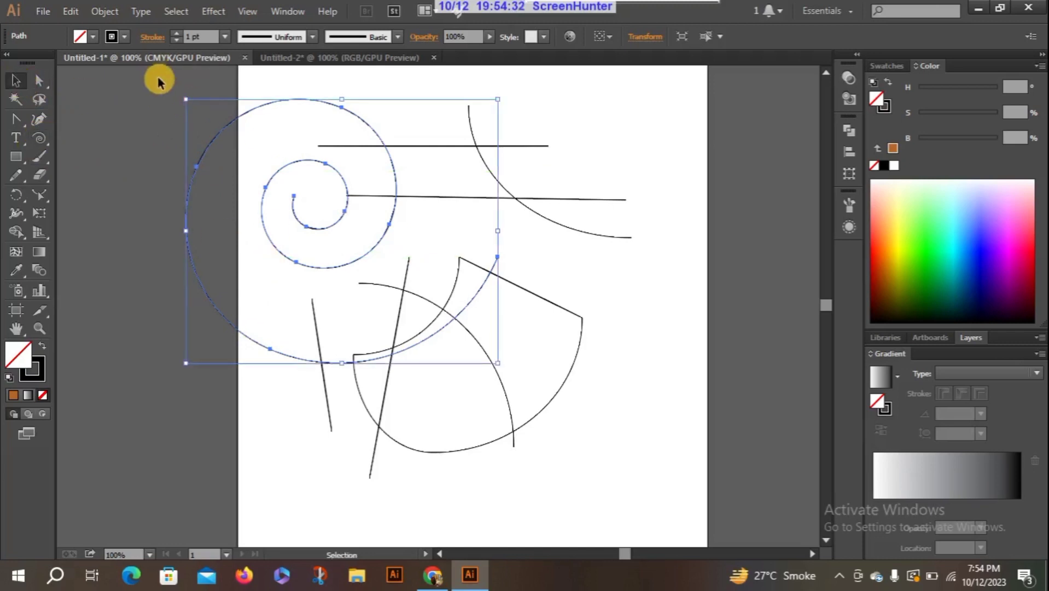
drag(158, 81, 641, 485)
key(Delete)
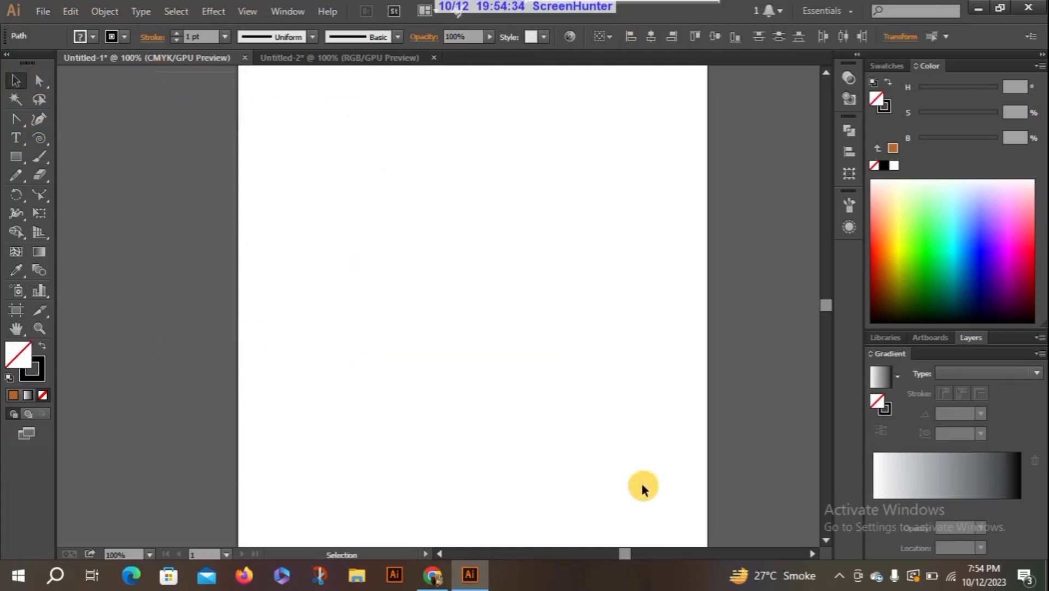
Draw a rectangular grid in the upper part of the page and enlarge it from its lower-right corner to just past the page's right edge
click(38, 140)
click(176, 190)
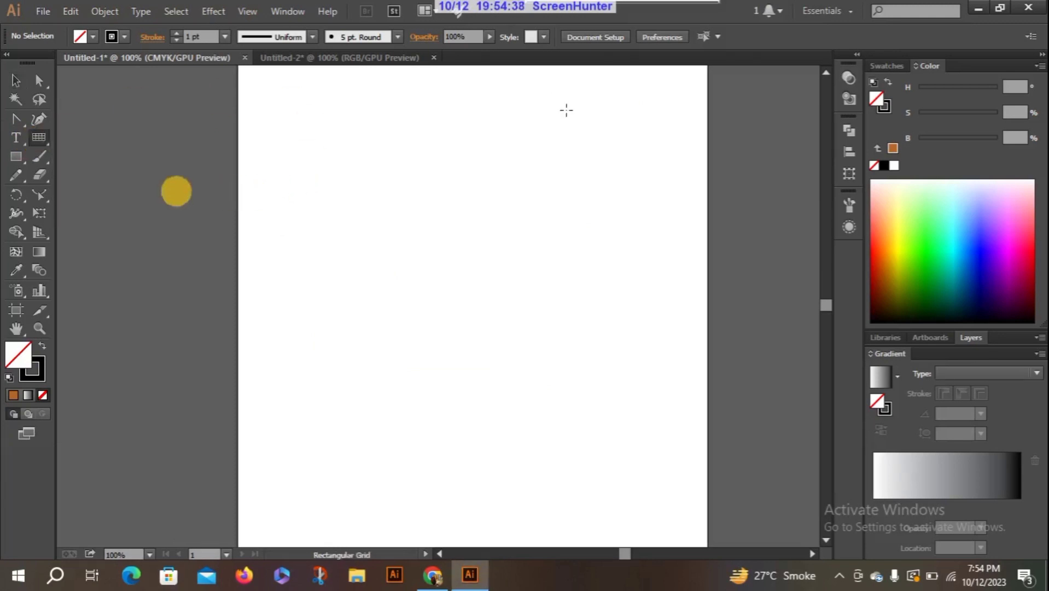
drag(313, 130, 607, 351)
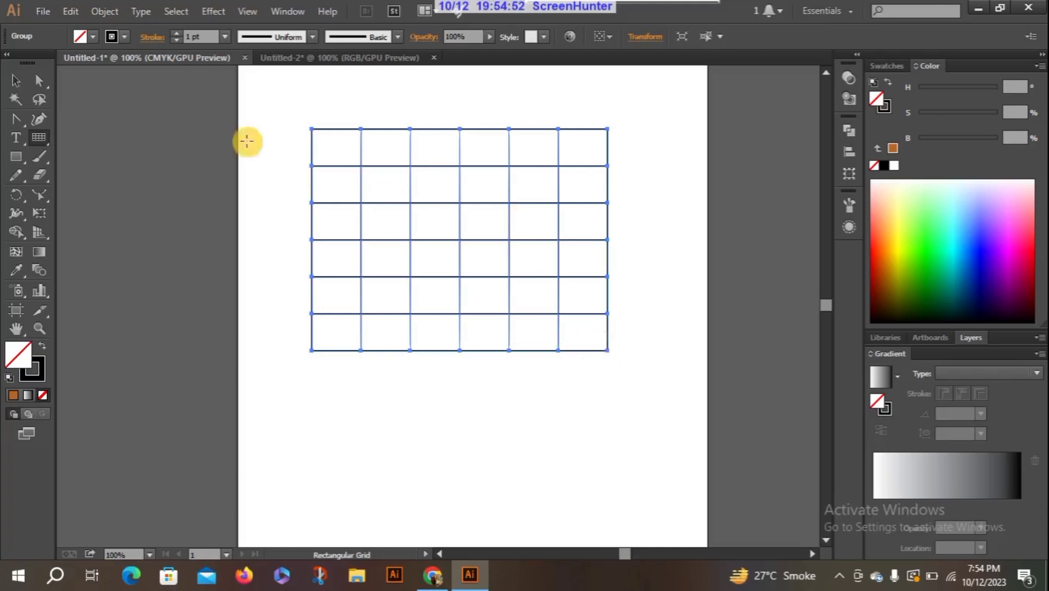
click(13, 85)
drag(607, 350, 718, 511)
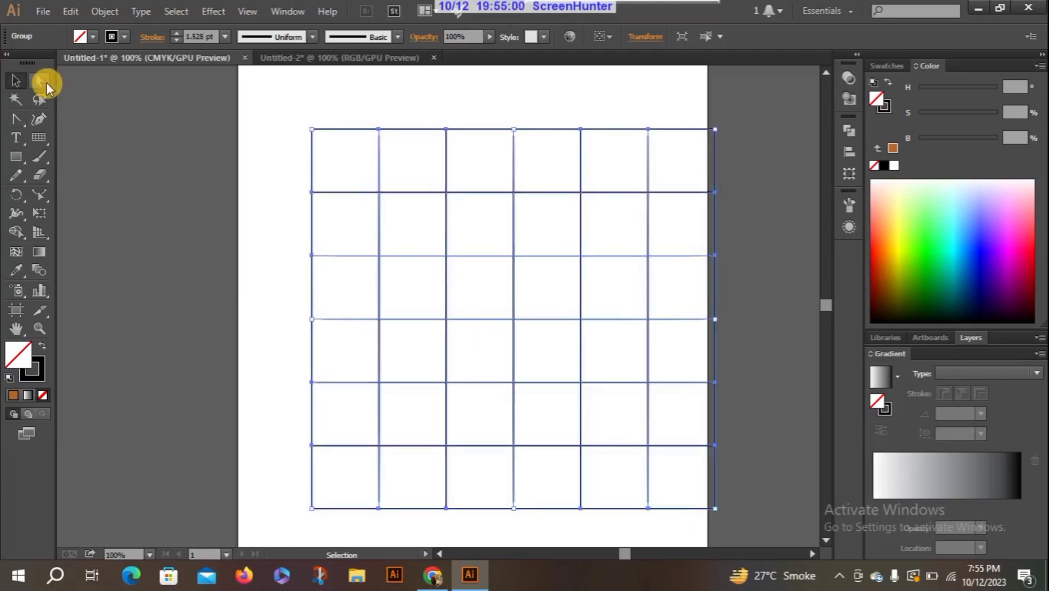
Pull the upper ends of three inner vertical grid lines aside with Direct Selection, and move one vertical and one slanted line to the left
click(44, 85)
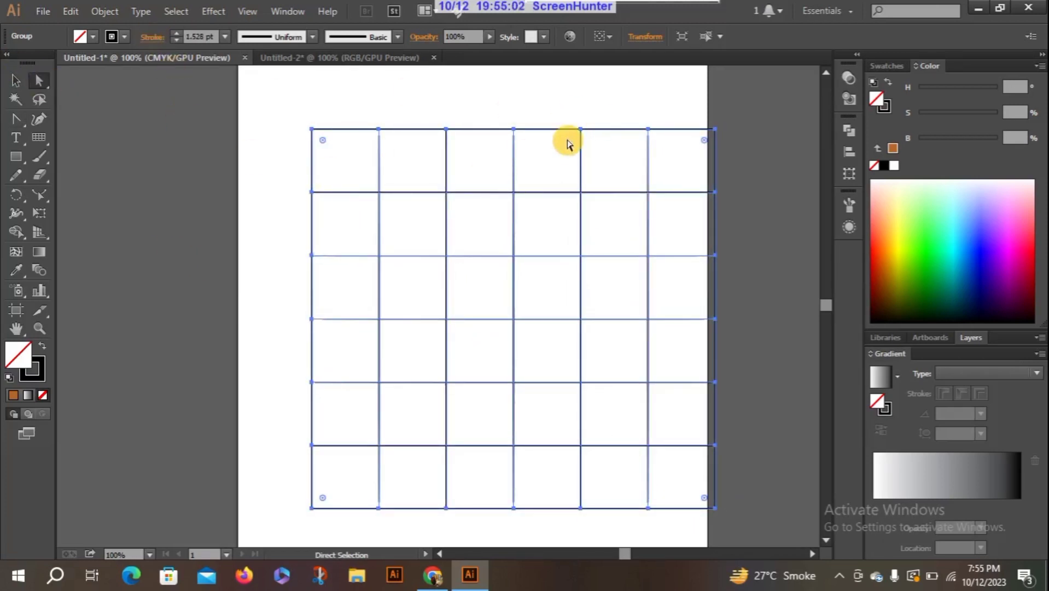
drag(514, 129, 175, 137)
click(505, 85)
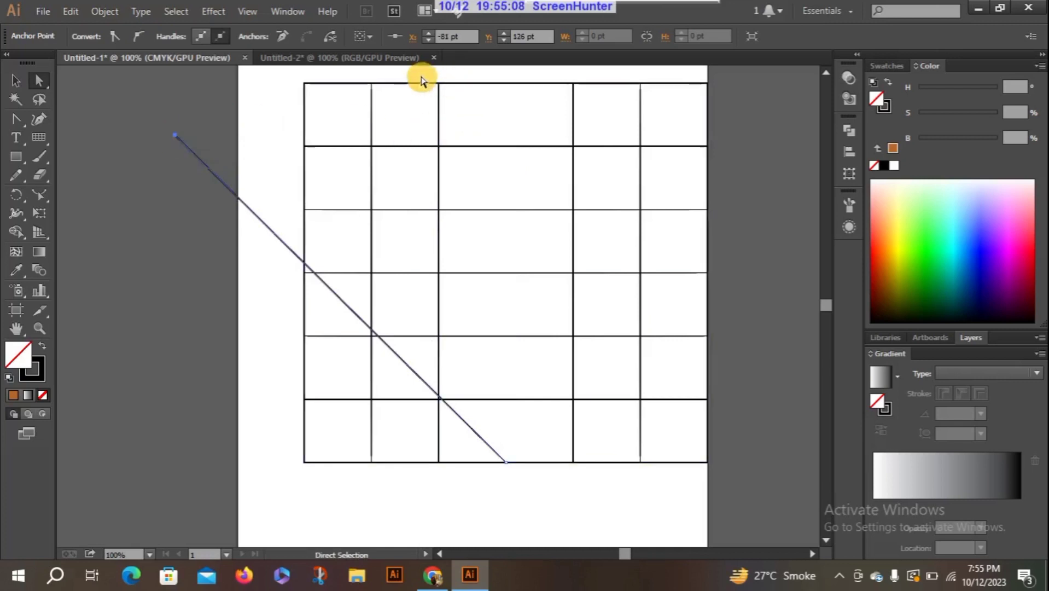
click(438, 84)
drag(439, 84, 218, 254)
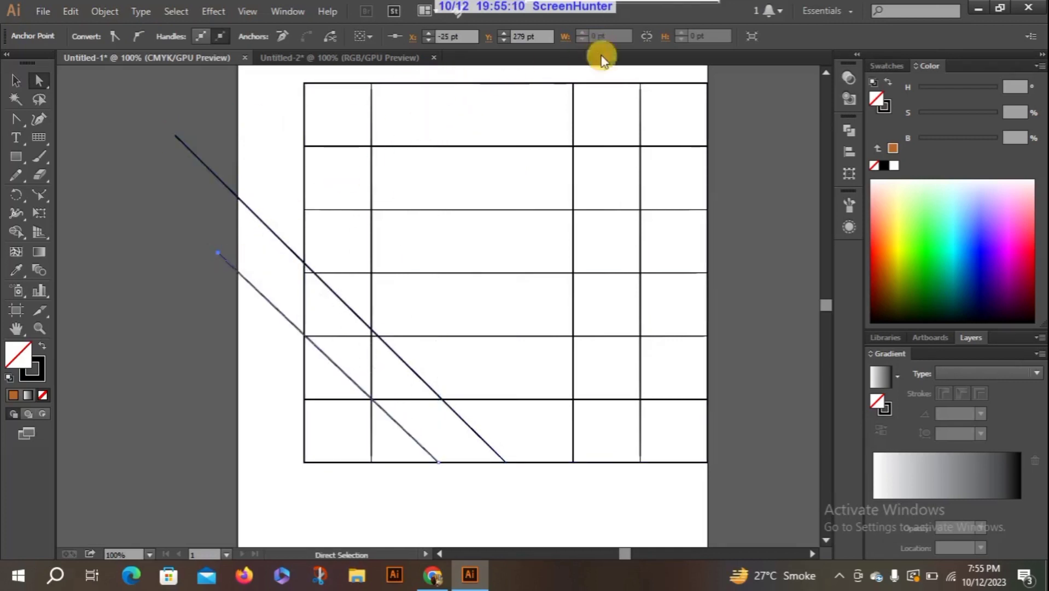
click(573, 85)
drag(574, 85, 633, 237)
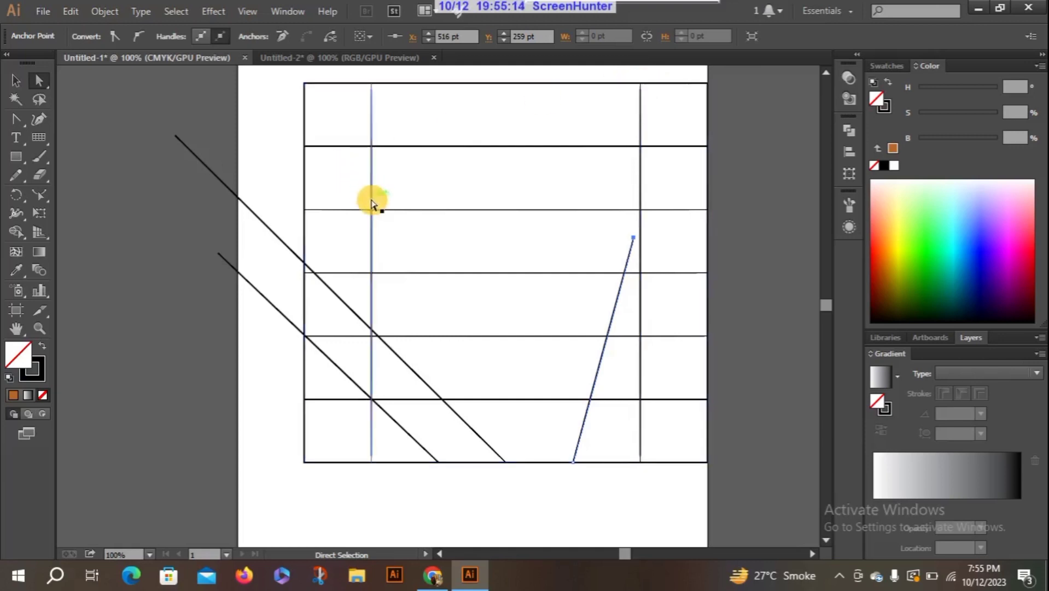
drag(373, 206, 116, 245)
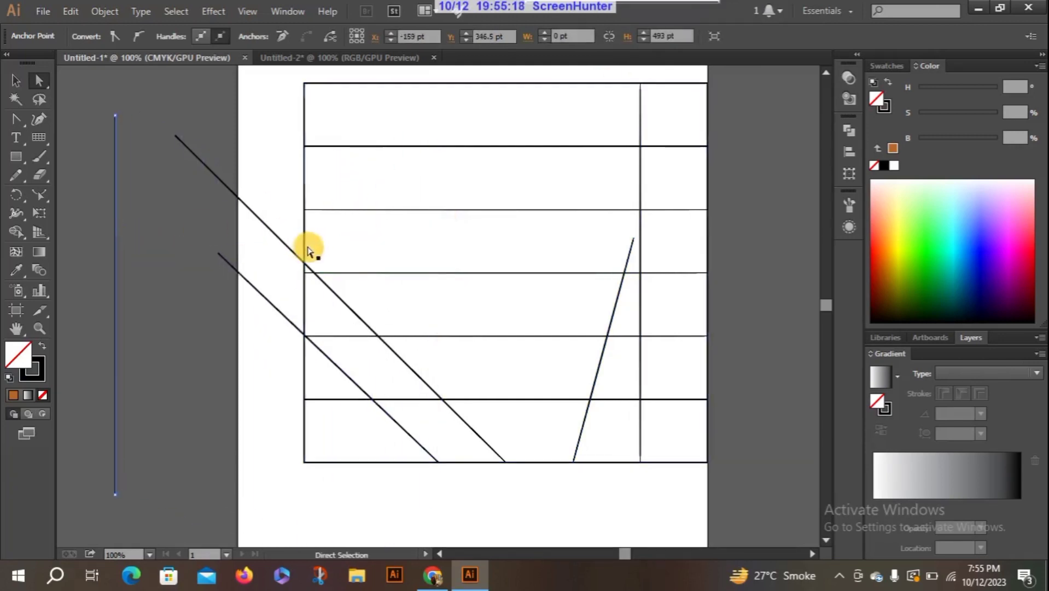
drag(294, 253, 170, 305)
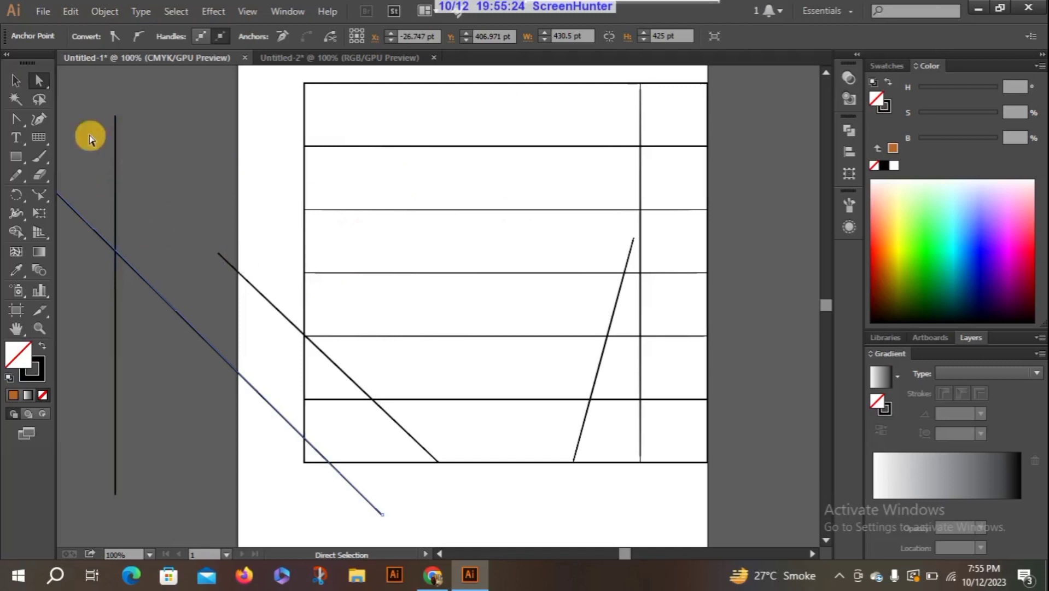
Delete the distorted rectangular grid and all its displaced lines
click(13, 82)
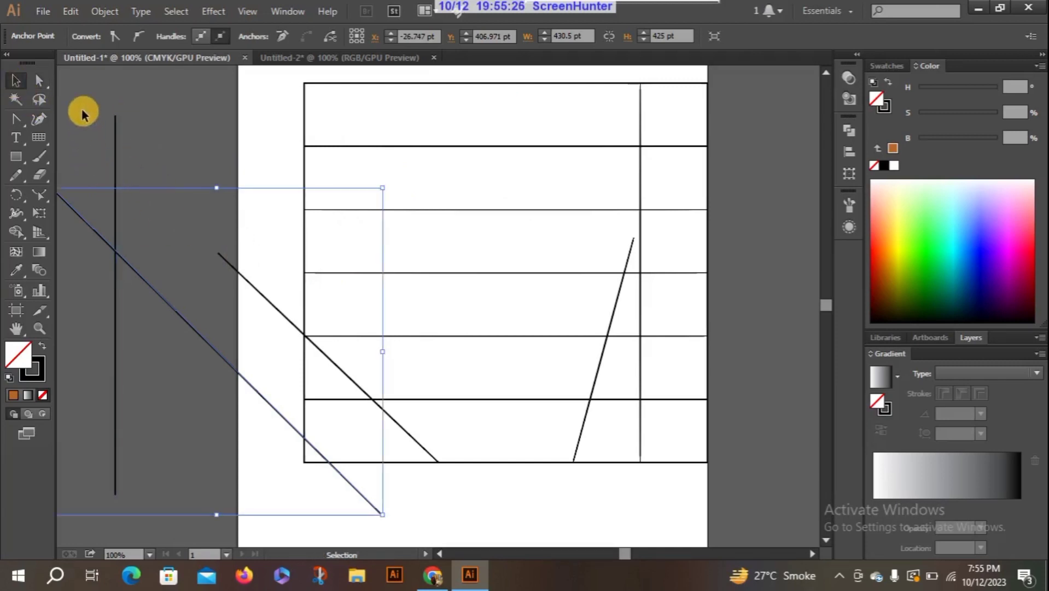
drag(82, 98, 684, 489)
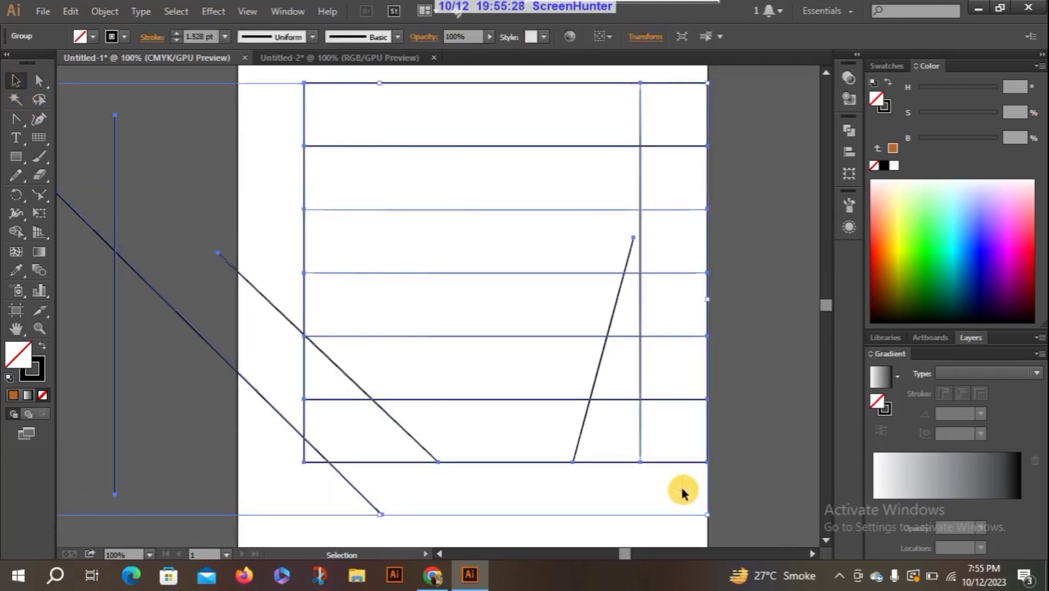
key(Delete)
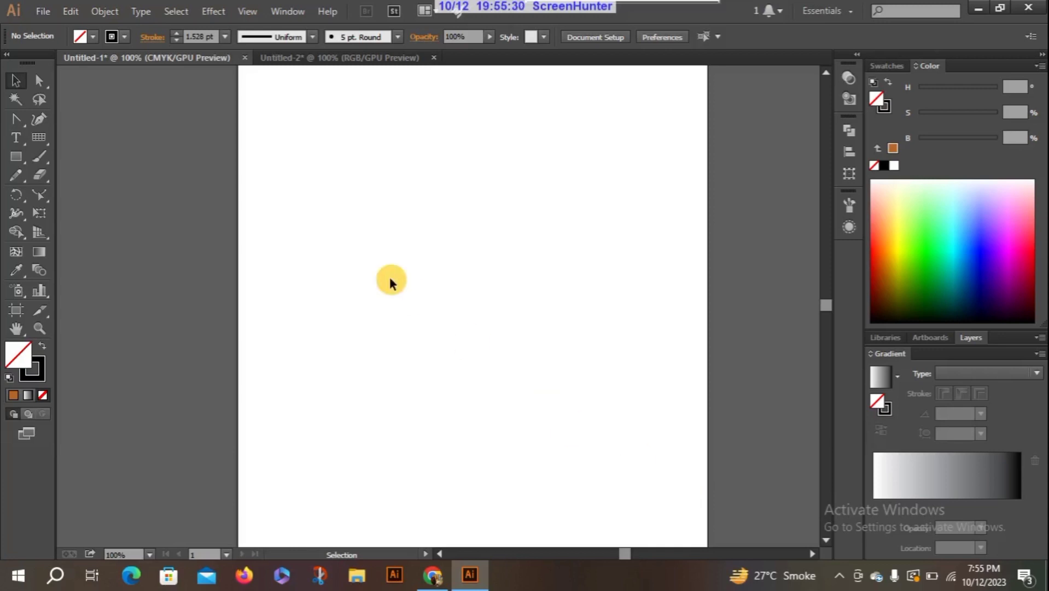
Draw a large polar grid and distort its outermost circle by pulling the top anchor up, the left anchor outward and the bottom handle down-left
drag(35, 137, 118, 214)
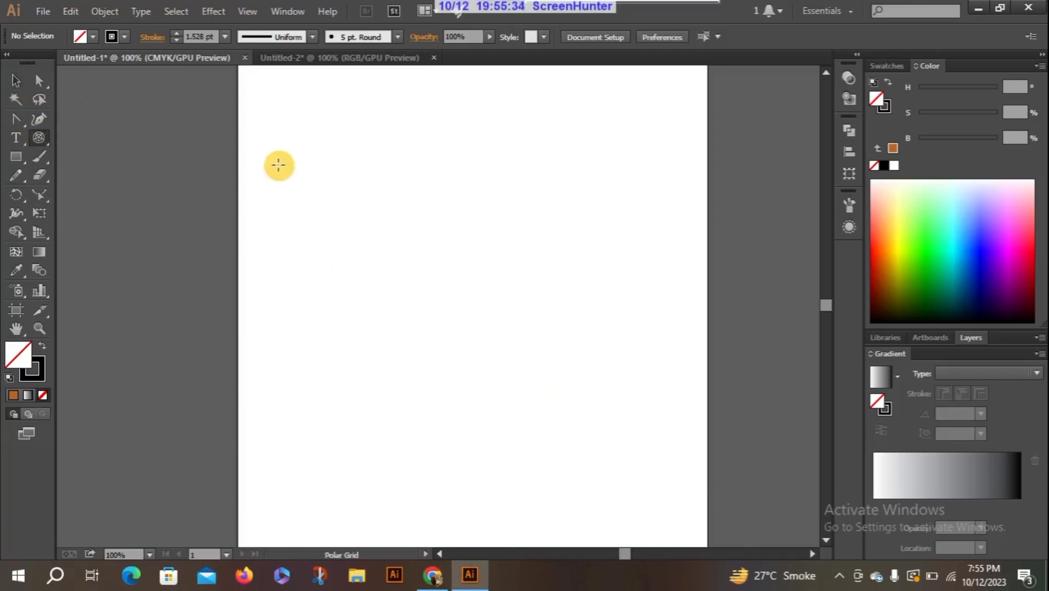
drag(305, 153, 678, 512)
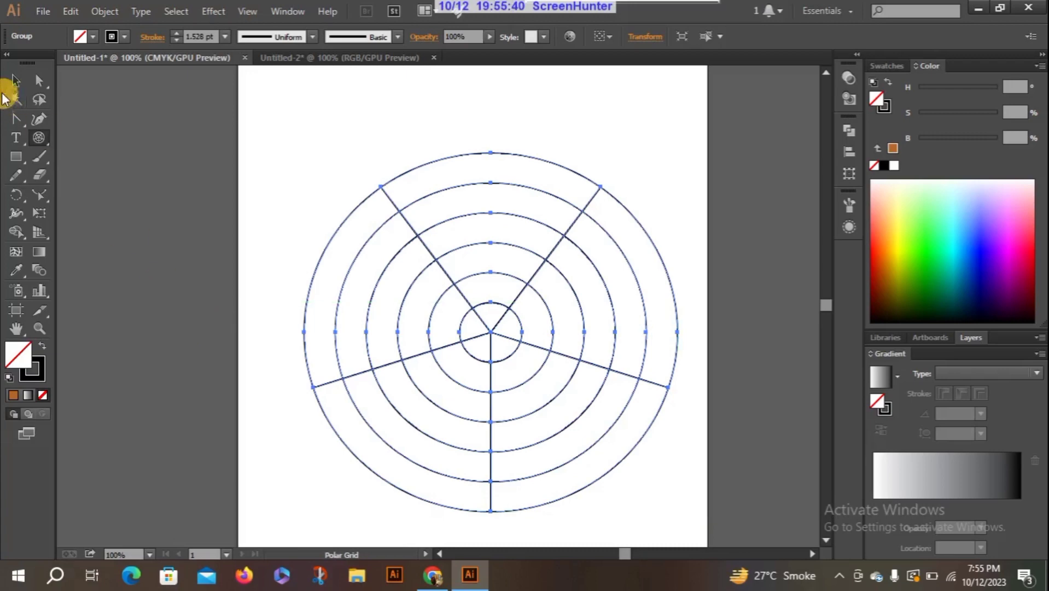
drag(491, 154, 484, 79)
click(494, 151)
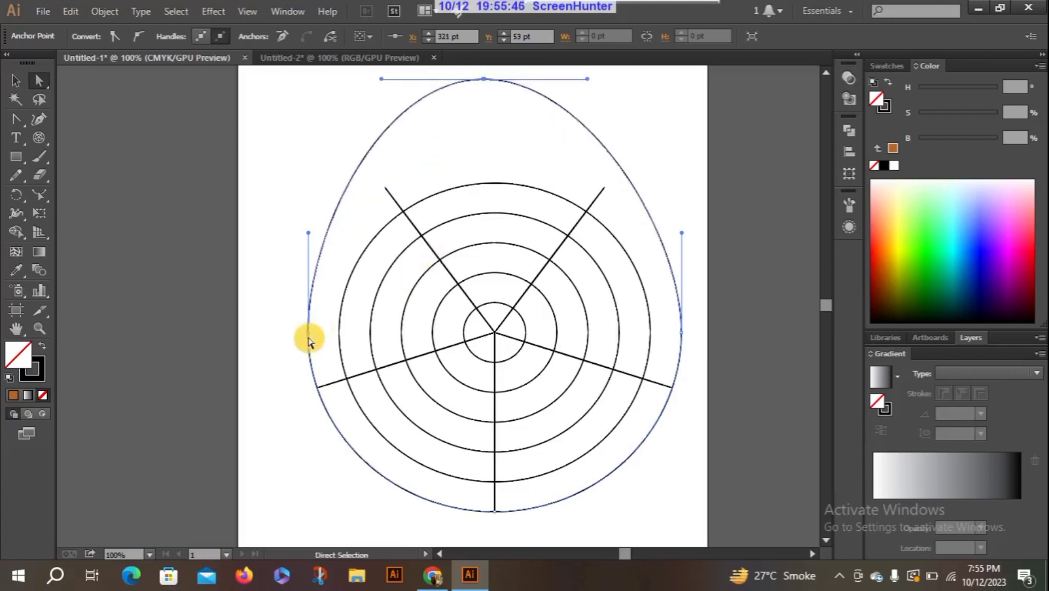
click(306, 333)
drag(307, 334, 211, 316)
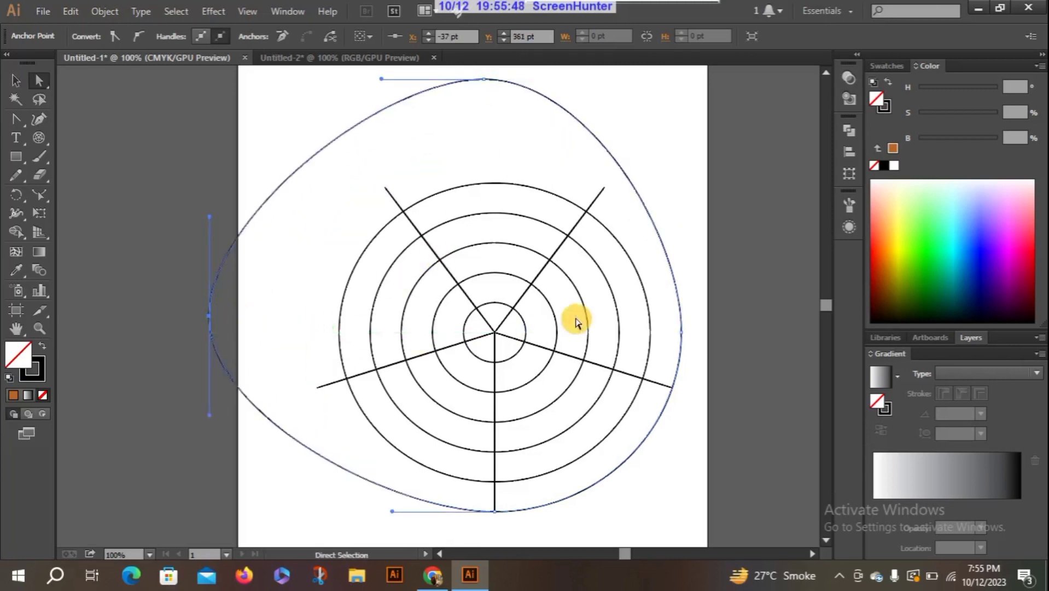
drag(394, 513, 359, 530)
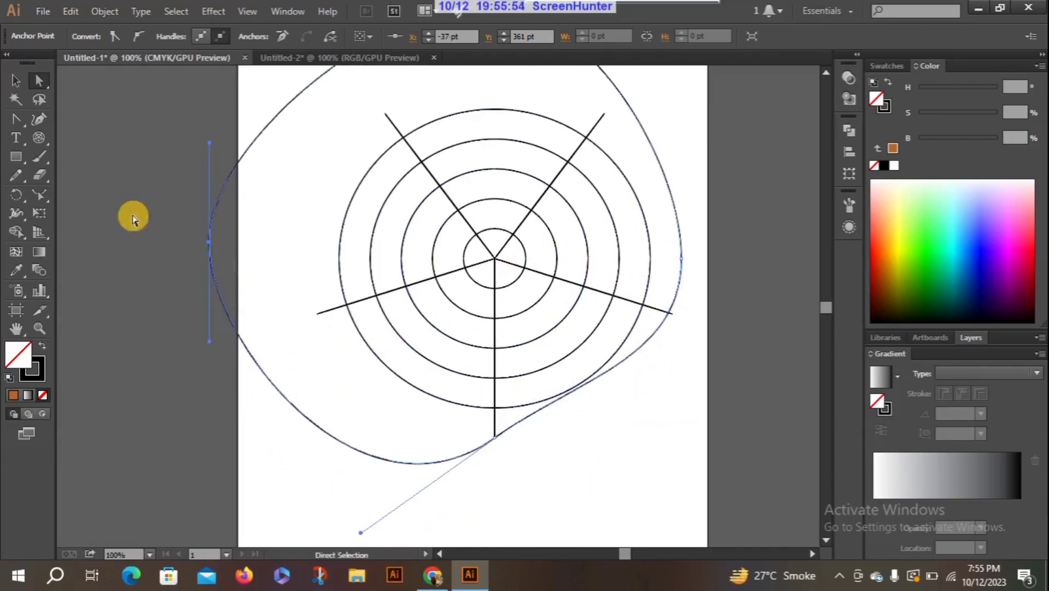
Delete the distorted outer circle and the rest of the polar grid
click(18, 80)
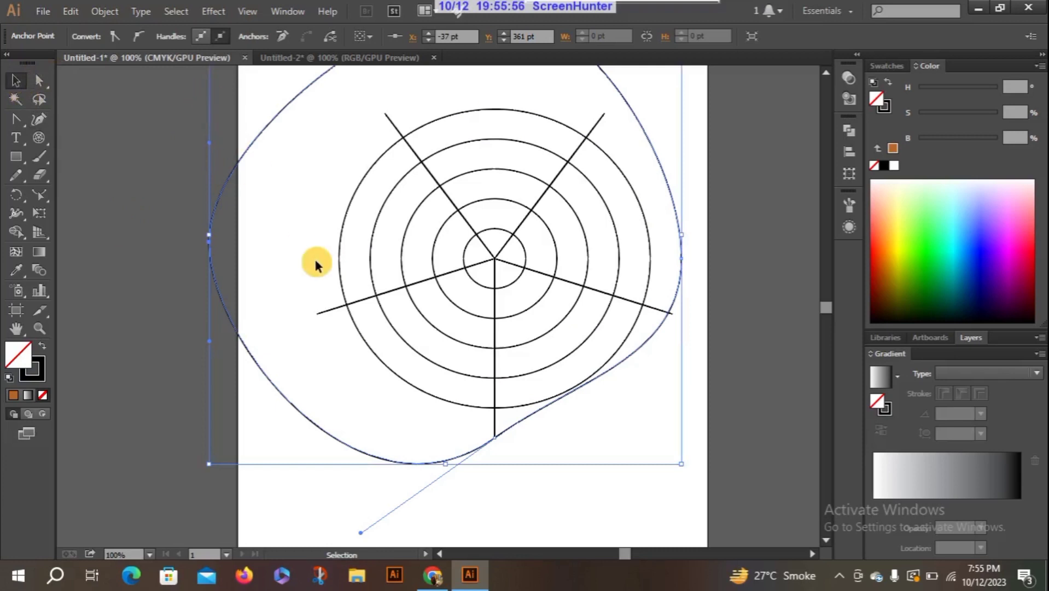
key(Delete)
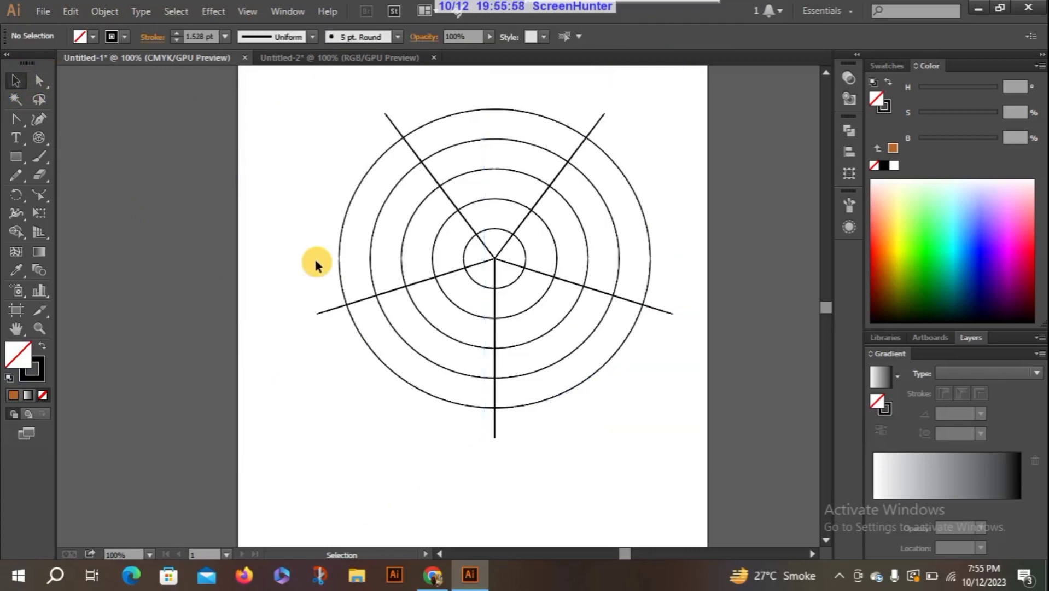
drag(300, 94, 655, 403)
key(Delete)
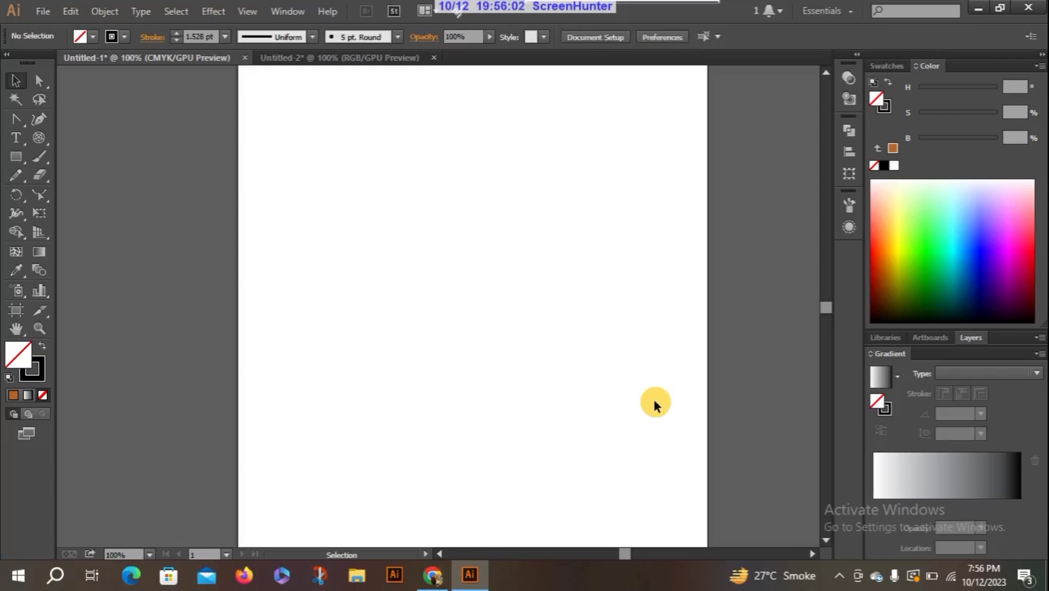
drag(34, 145, 87, 138)
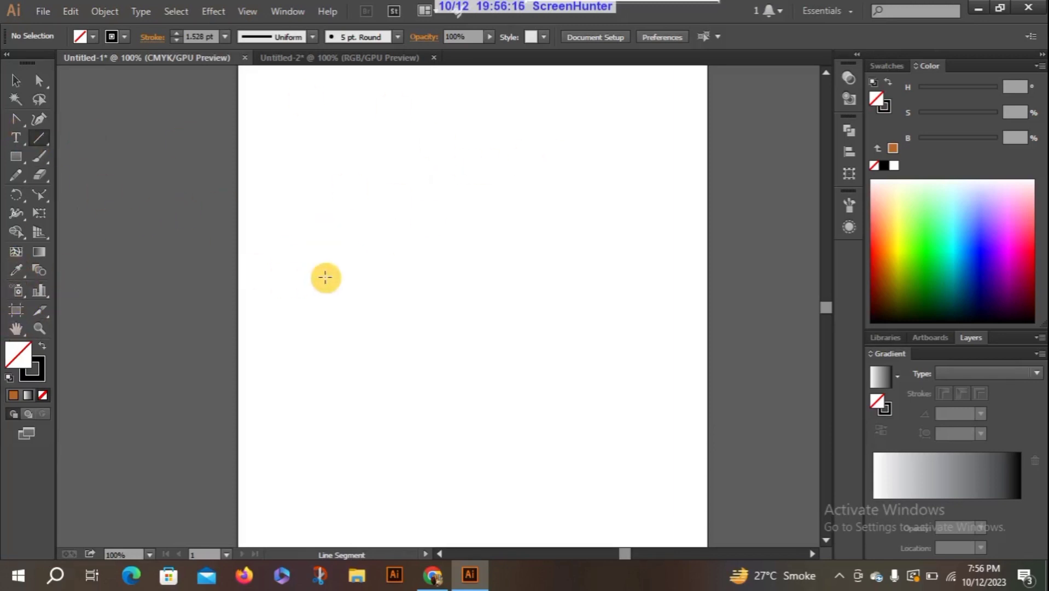
drag(472, 268, 474, 149)
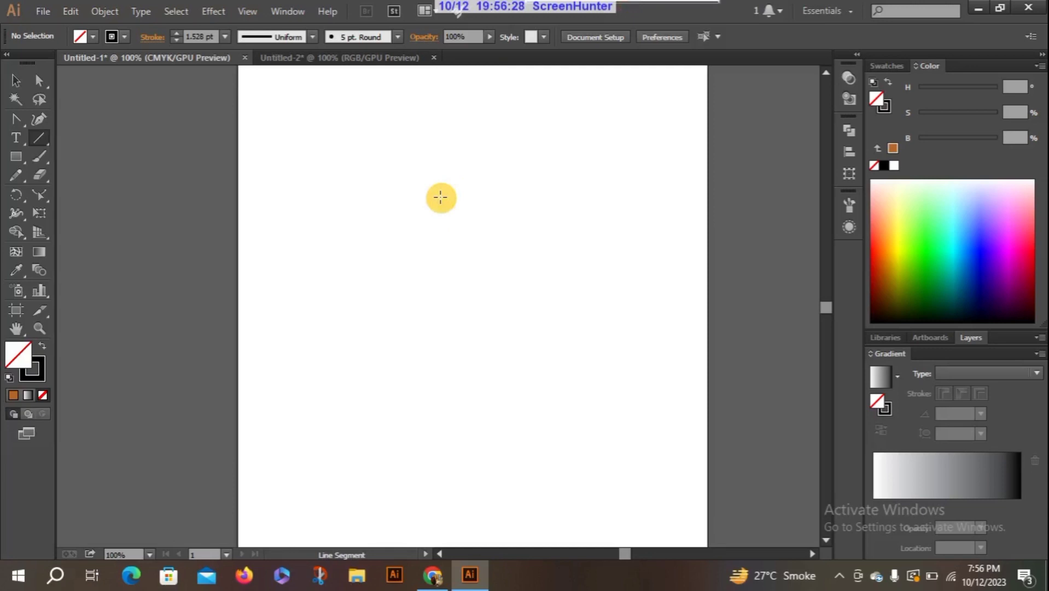
Draw five rectangles: one about 152 × 243 pt at upper left, two tall ones beside it, a small one below, and a wide one running off the page
click(15, 157)
drag(271, 137, 388, 323)
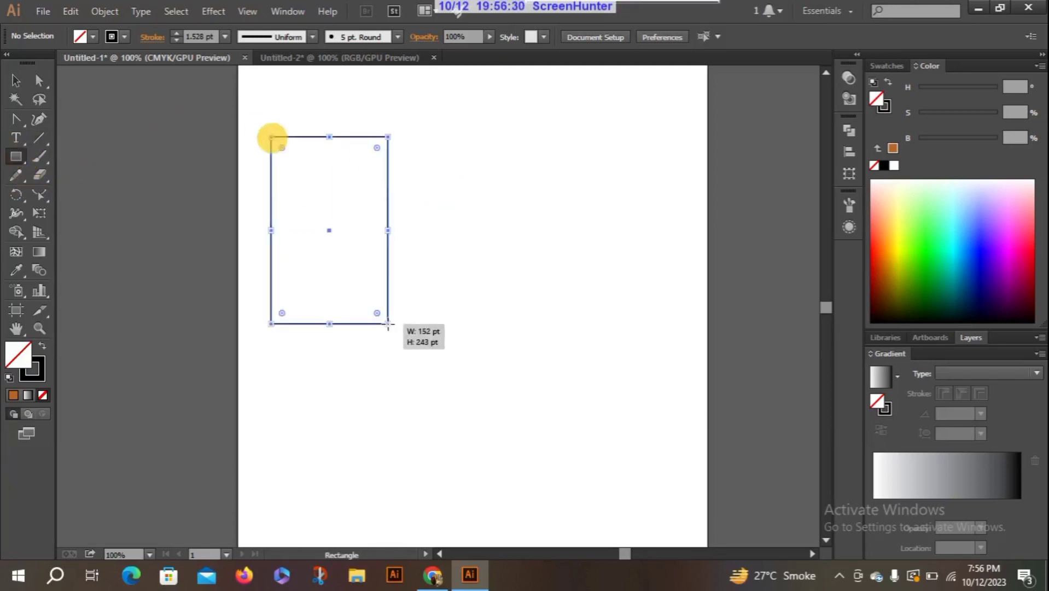
drag(480, 130, 576, 342)
drag(642, 194, 730, 399)
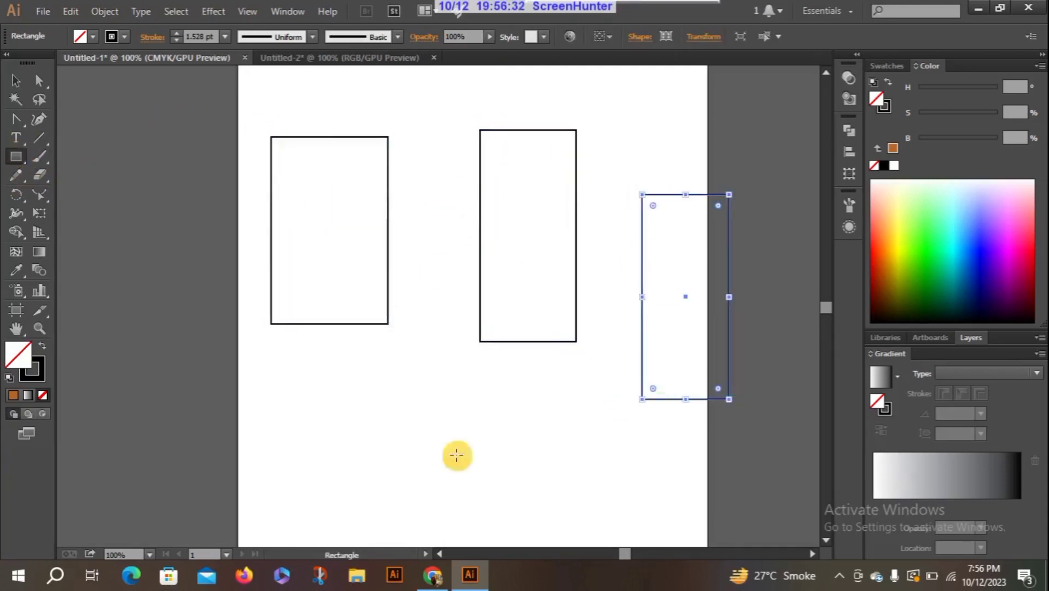
drag(300, 425, 389, 508)
mouse_move(430, 372)
mouse_down()
mouse_move(489, 456)
mouse_move(1032, 514)
mouse_up()
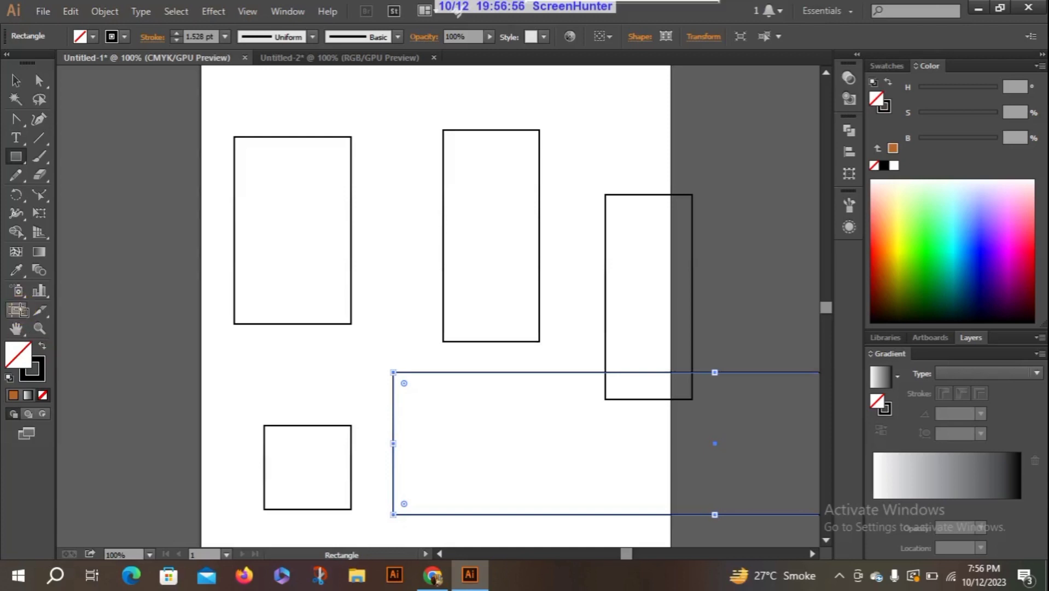
Browse the artboard size presets, keep Letter, and switch the artboard to landscape orientation
click(20, 308)
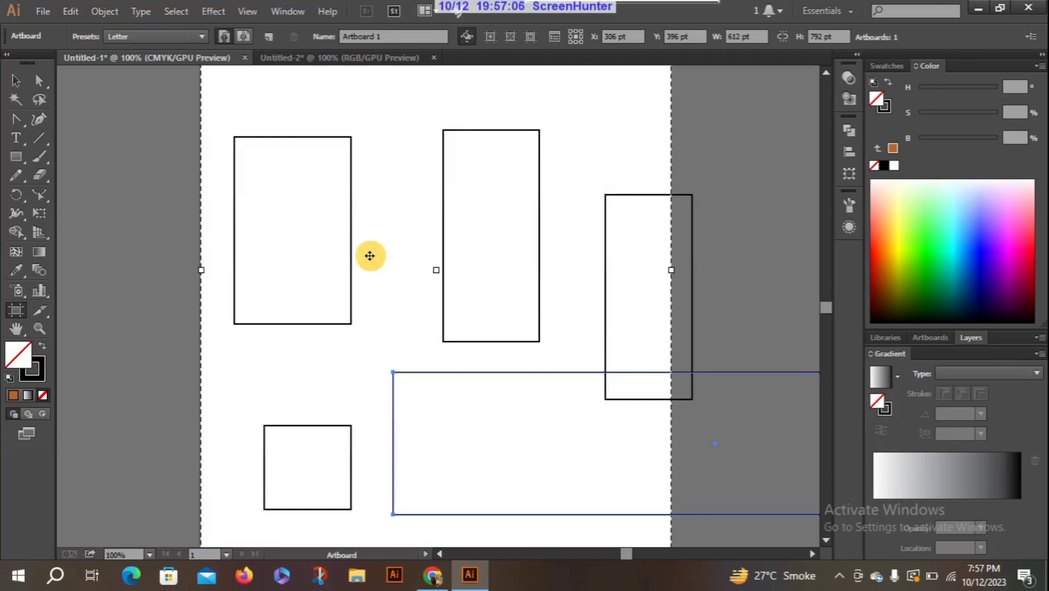
click(203, 35)
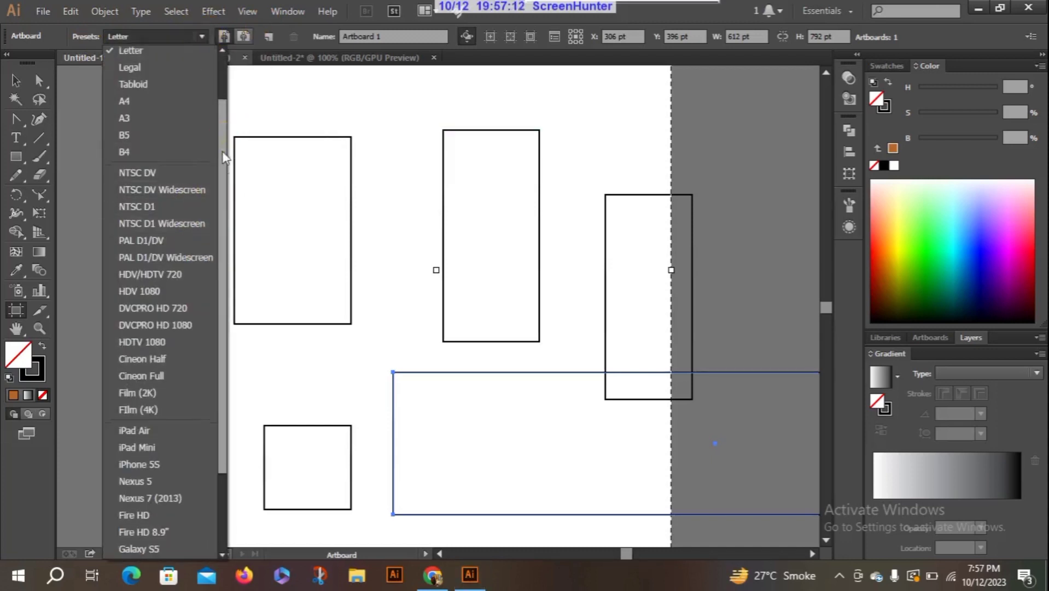
drag(223, 153, 231, 282)
drag(223, 364, 208, 308)
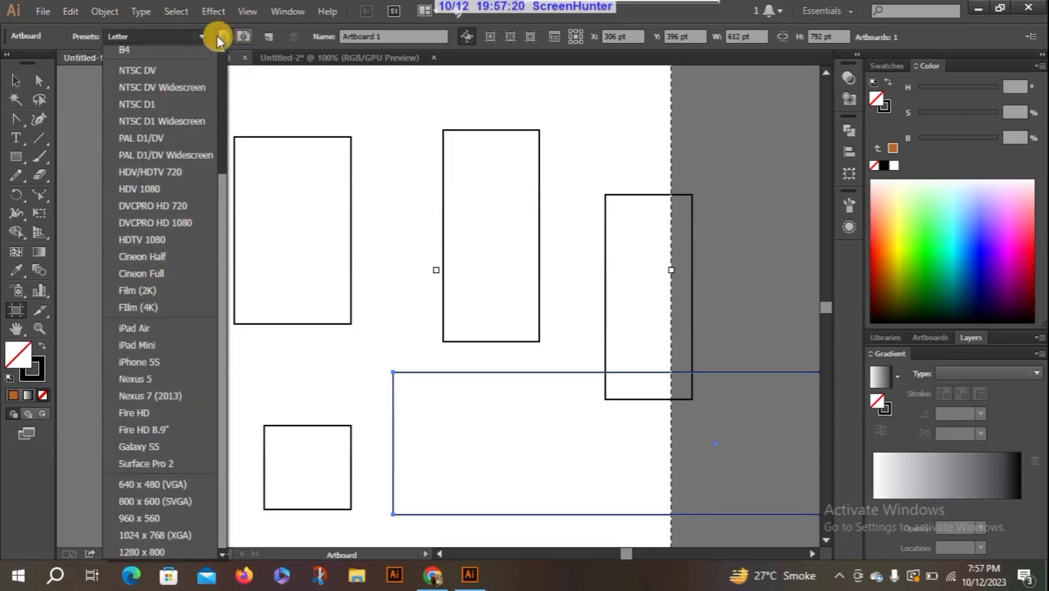
click(211, 35)
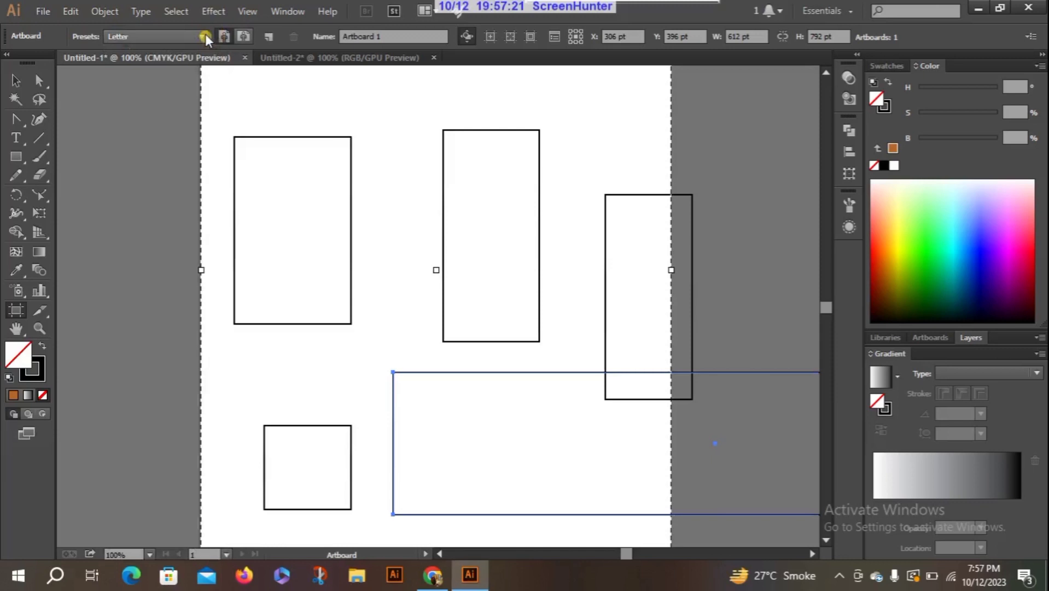
click(244, 36)
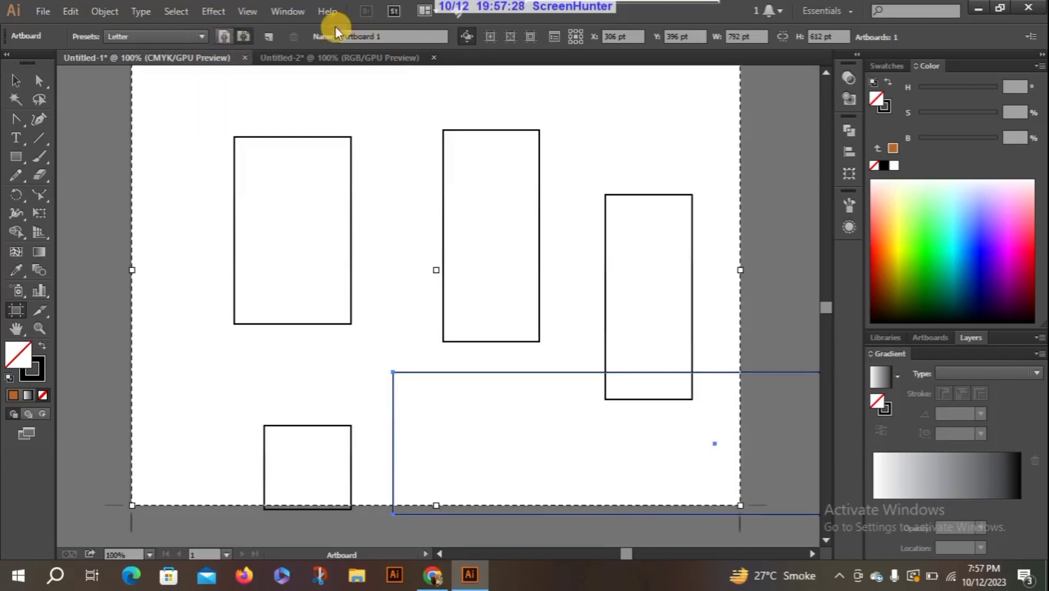
click(404, 36)
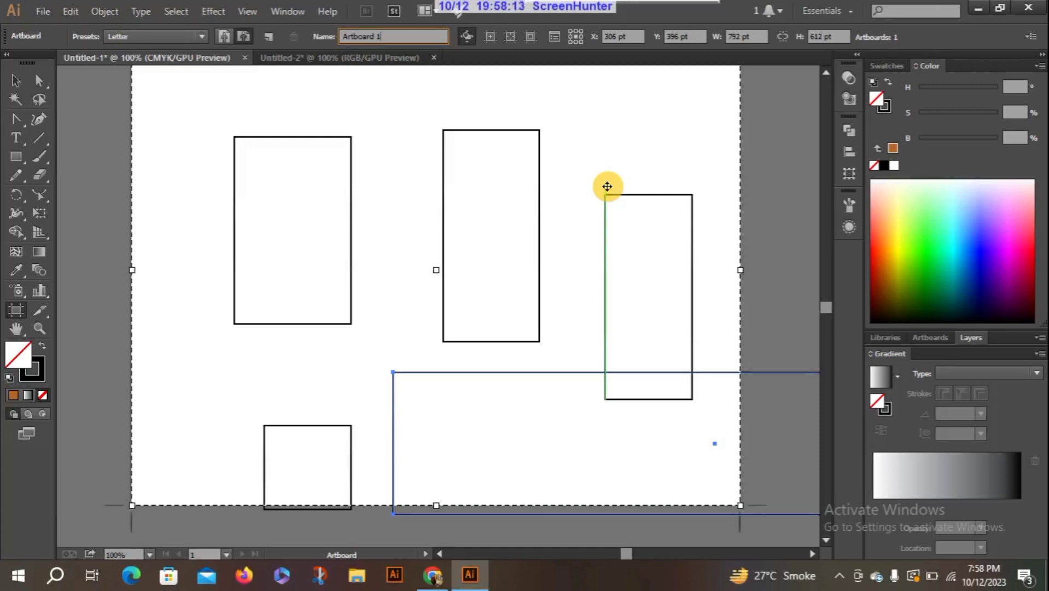
click(40, 176)
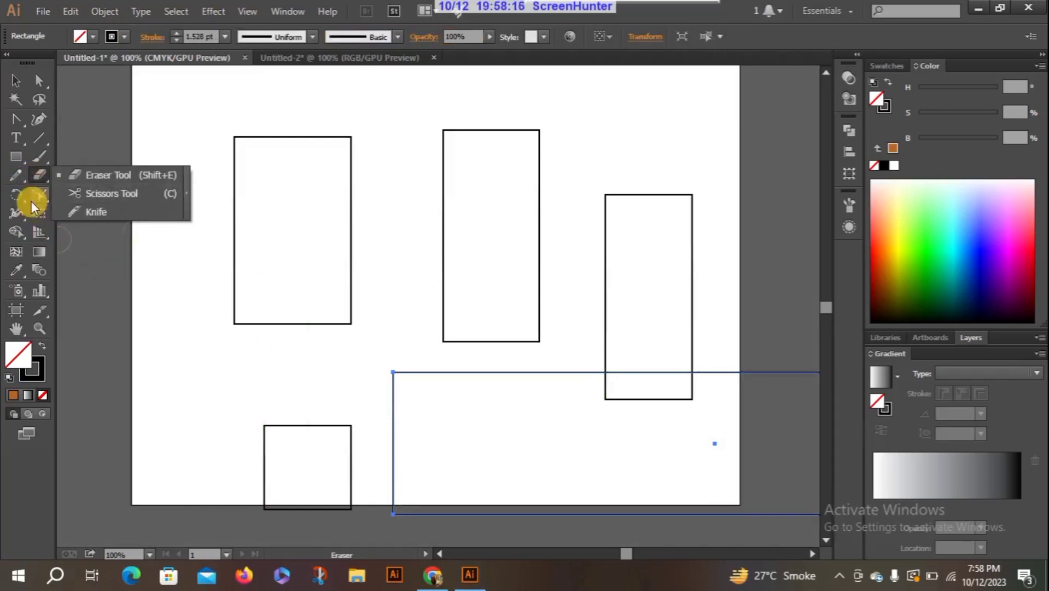
click(32, 195)
click(31, 195)
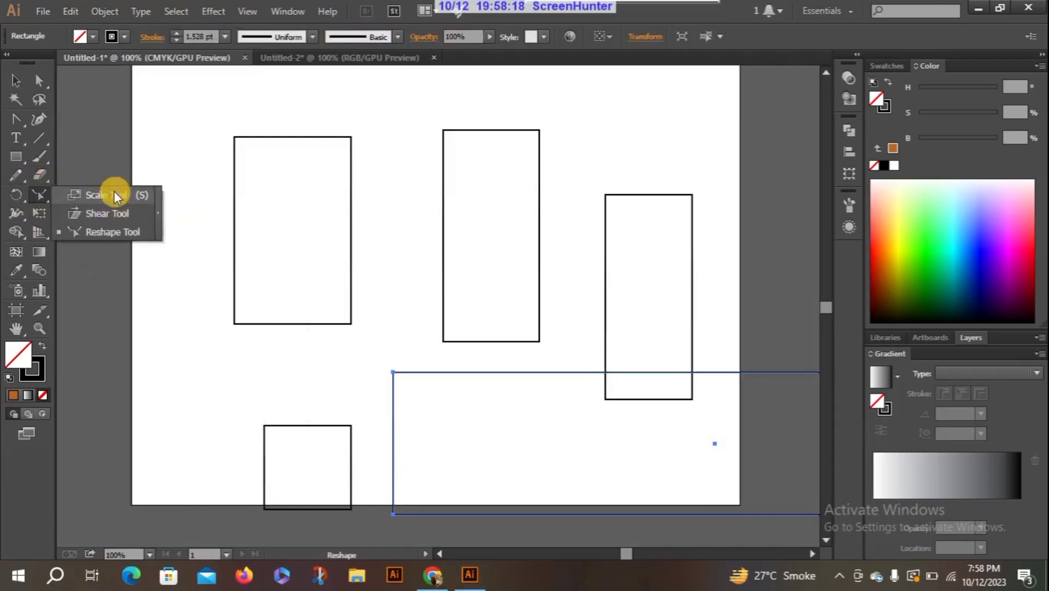
Switch to the Untitled-2 document with the brown colonnade and review the tools grouped with Reshape and Line Segment
click(312, 54)
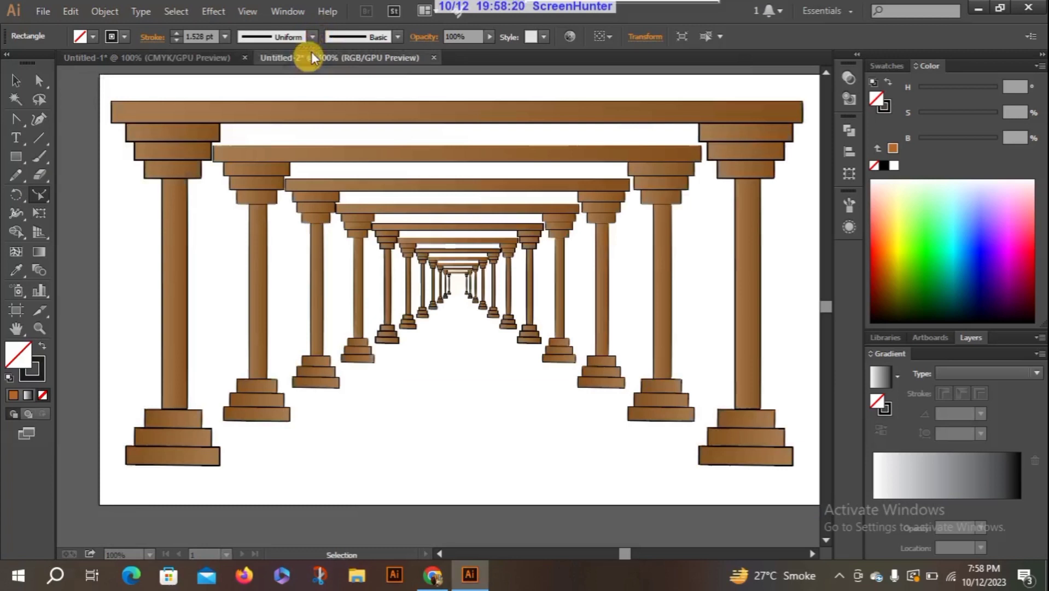
click(42, 190)
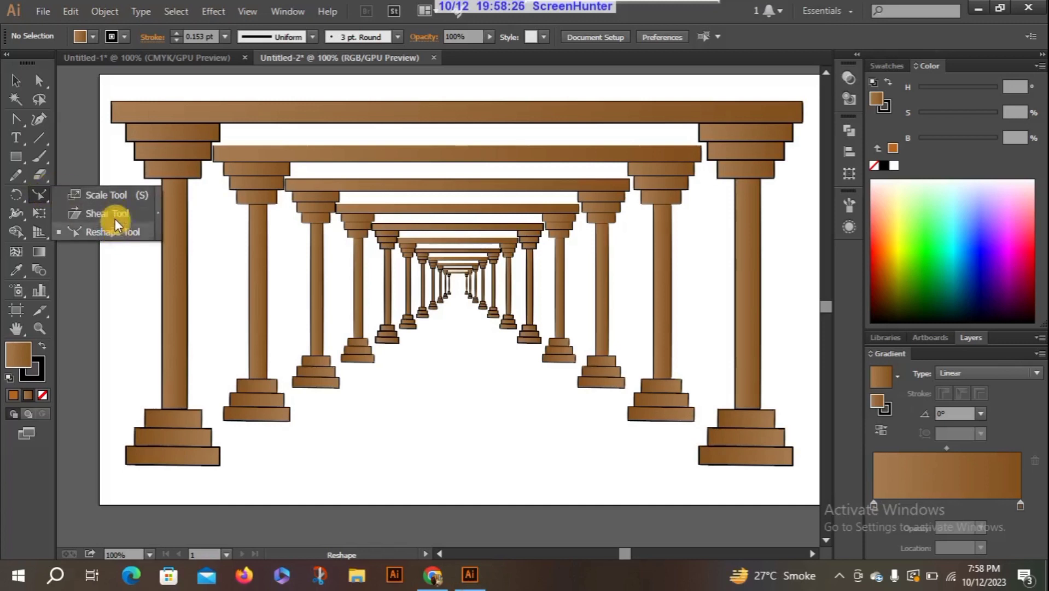
click(94, 145)
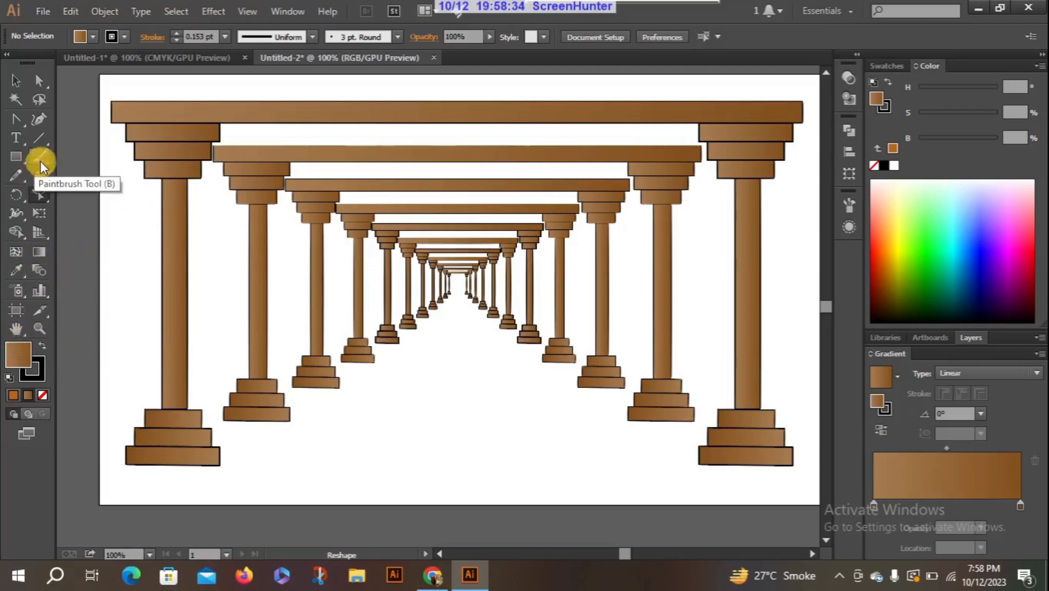
drag(45, 133, 151, 174)
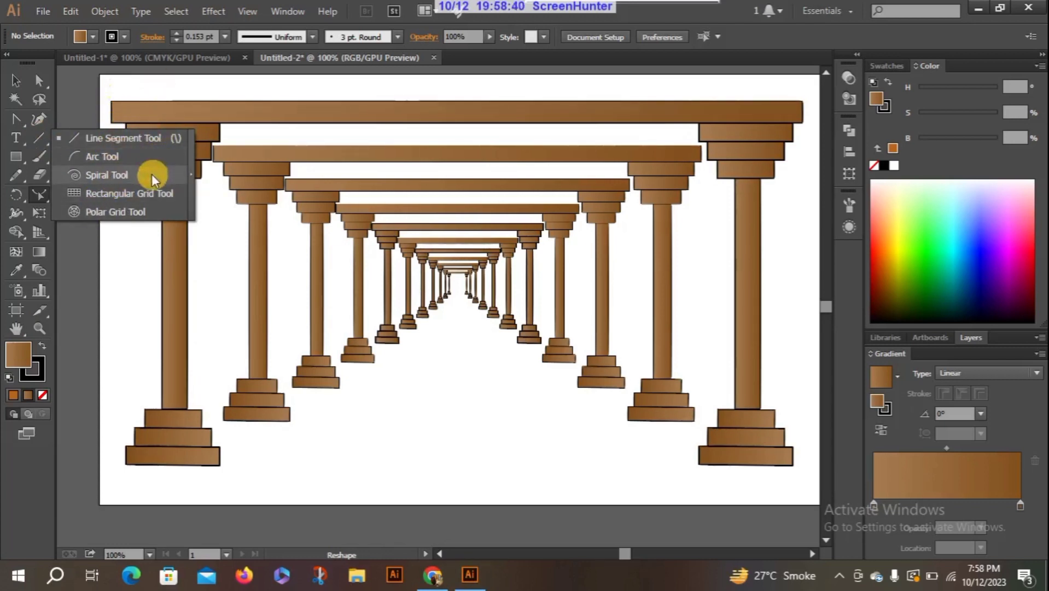